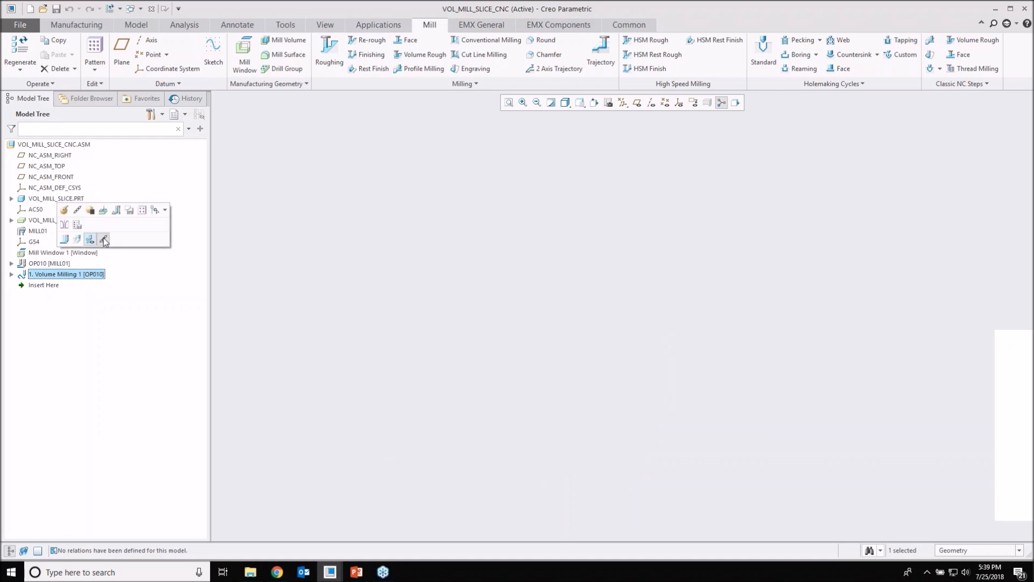
# Step: Inspect the toolpath display of the Volume Milling 1 step on the three-pocket block
pyautogui.click(90, 241)
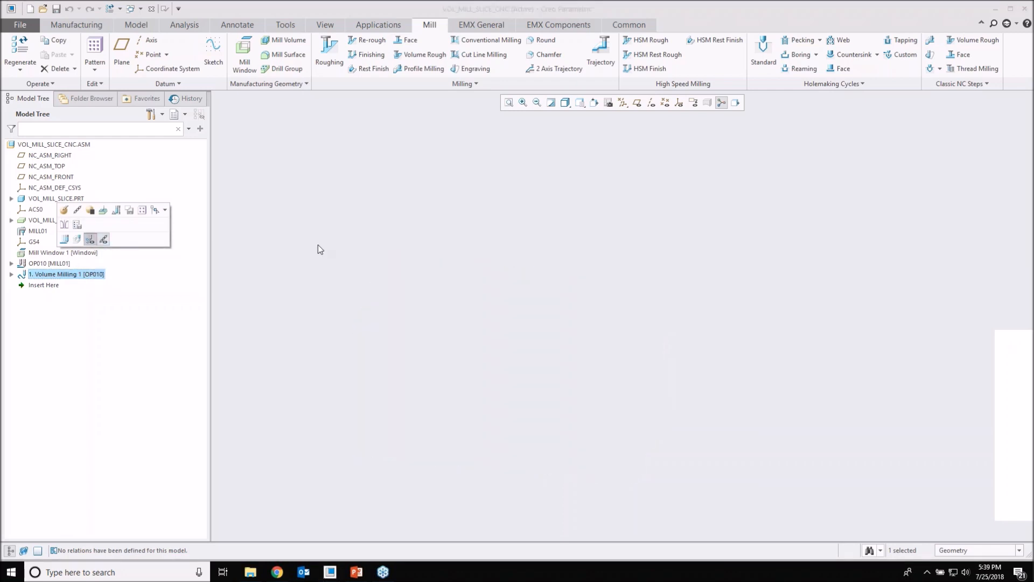
pyautogui.click(49, 275)
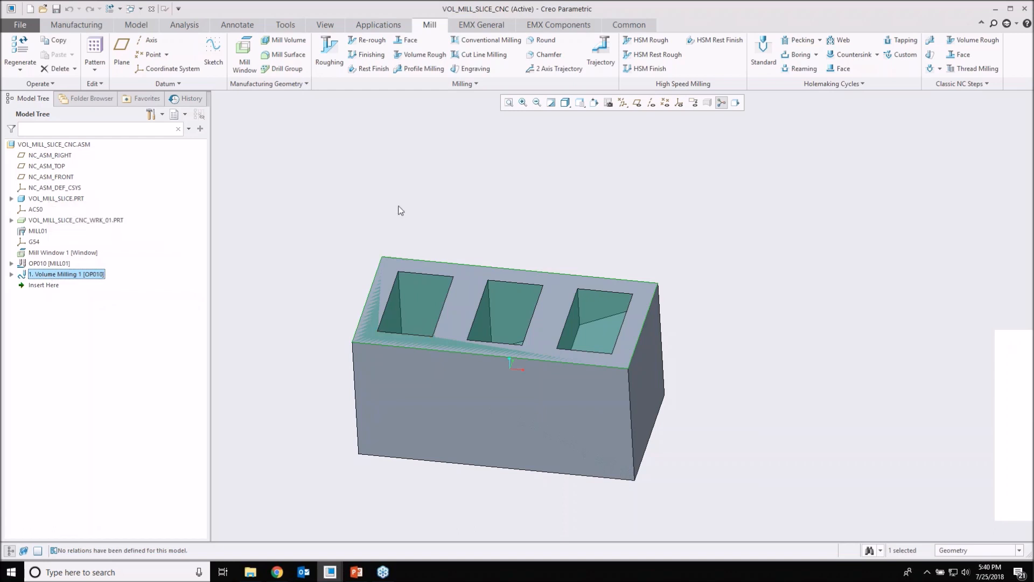
pyautogui.rightClick(77, 271)
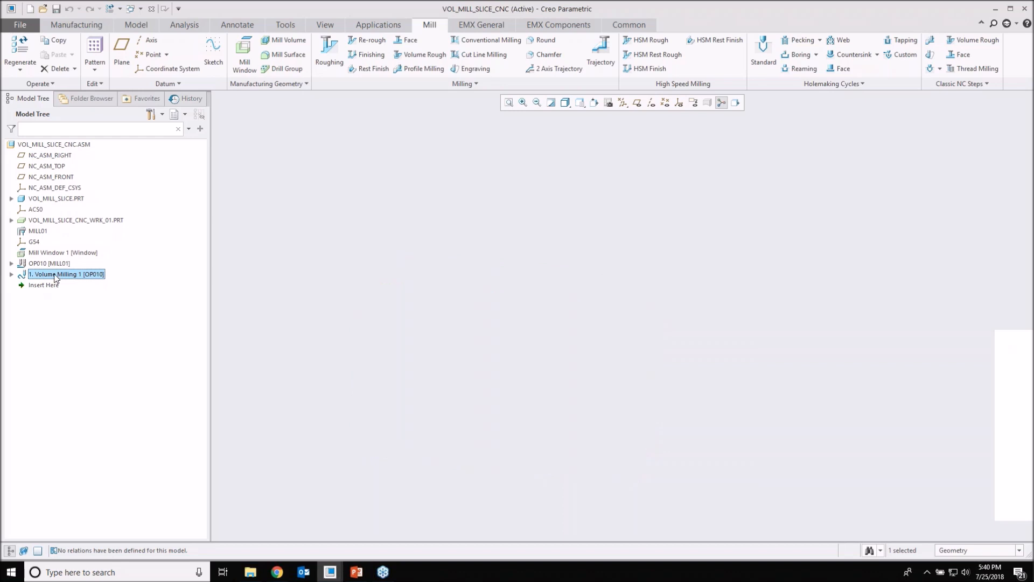
pyautogui.click(75, 255)
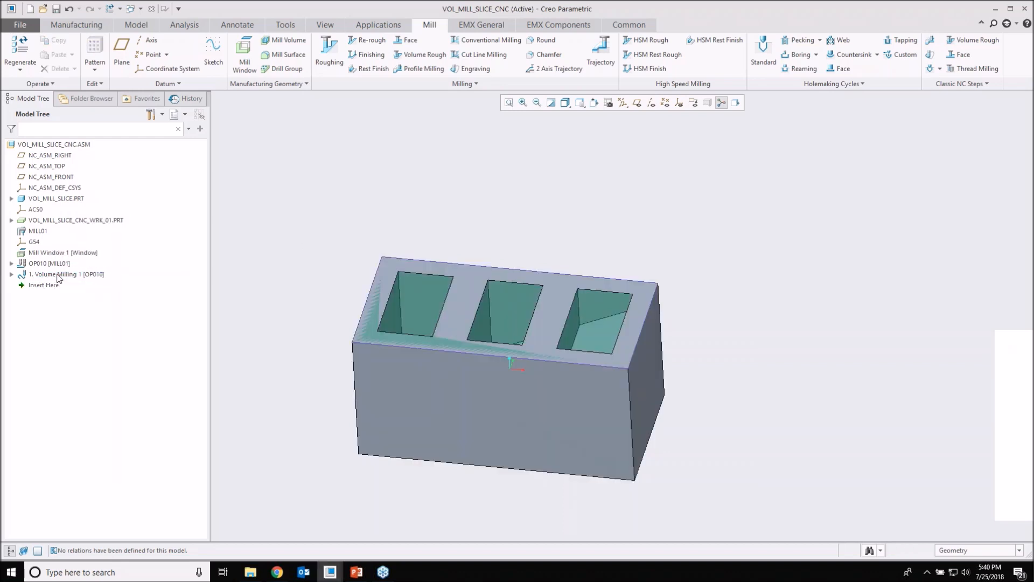
pyautogui.click(60, 276)
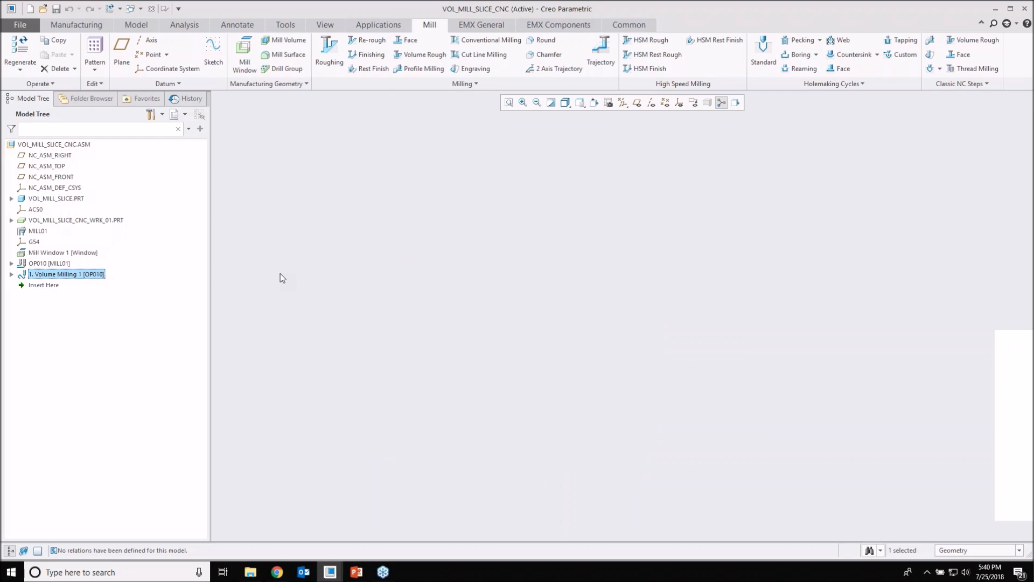
# Step: Redefine the Volume Milling 1 step and set its Full Depth Cut to machine by region
pyautogui.rightClick(68, 275)
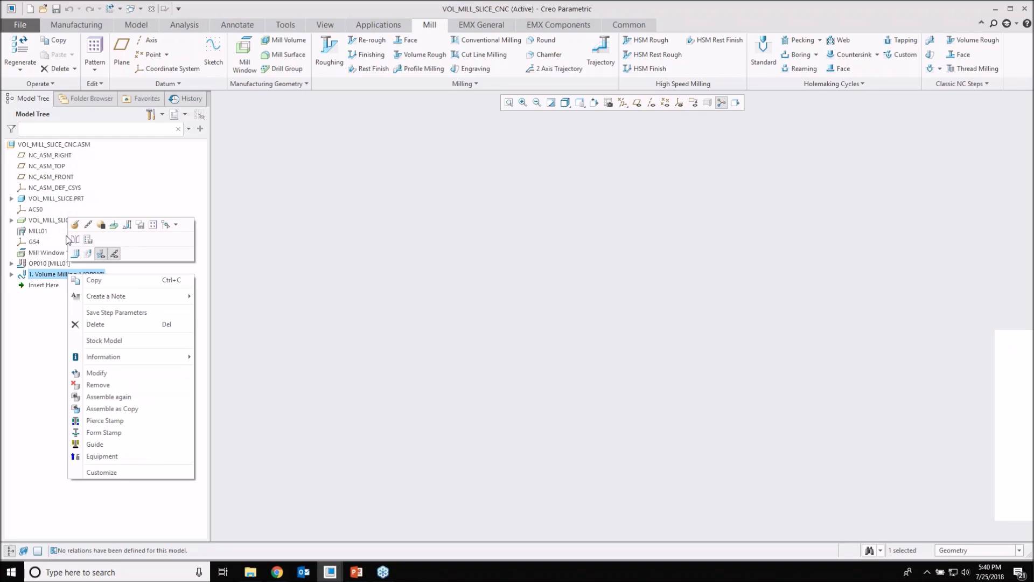
pyautogui.click(76, 226)
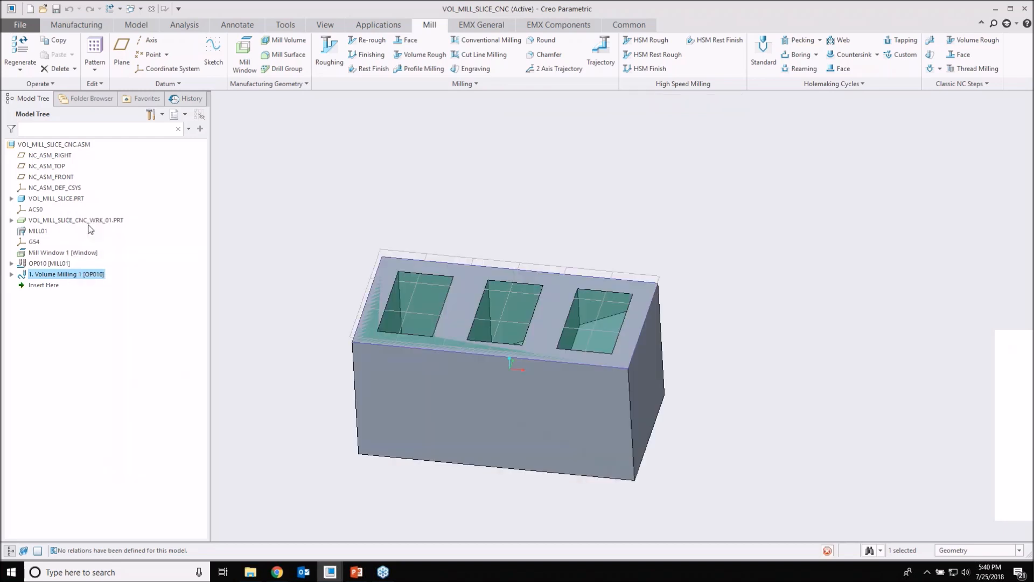
pyautogui.click(341, 83)
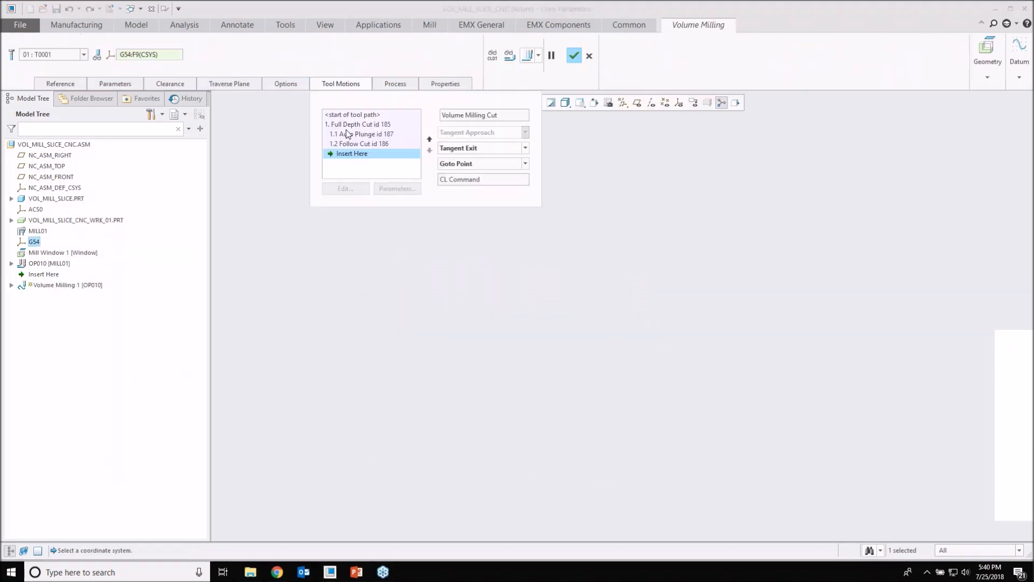
pyautogui.click(355, 124)
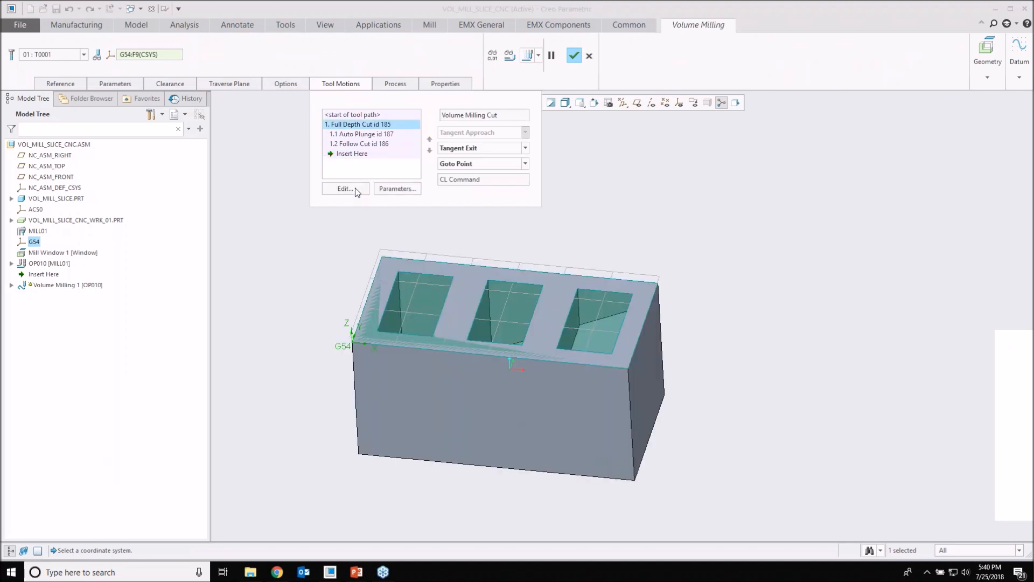
pyautogui.click(345, 189)
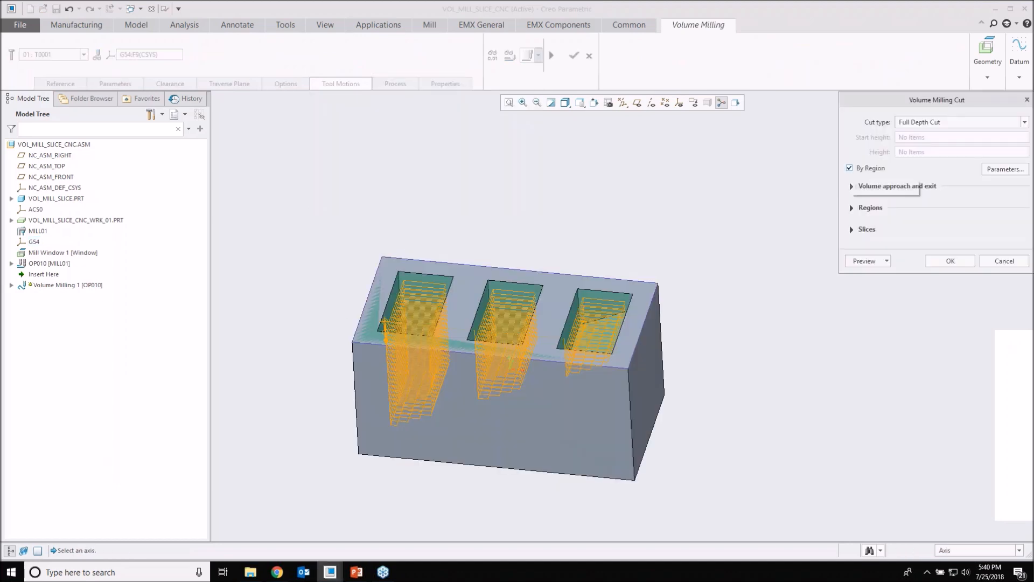
pyautogui.press('Escape')
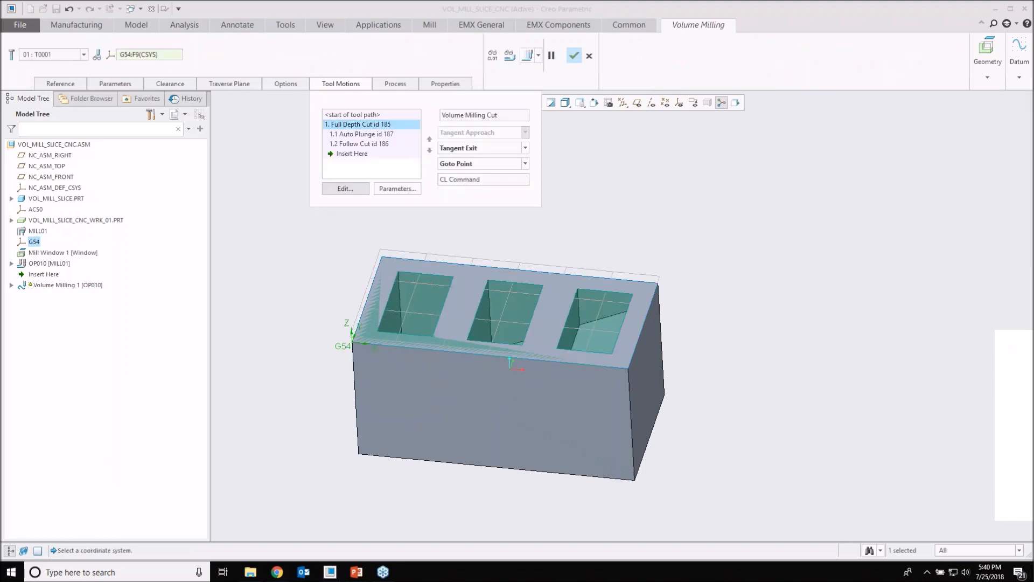
# Step: Play the Volume Milling toolpath at a slower display speed and close the playback
pyautogui.click(511, 58)
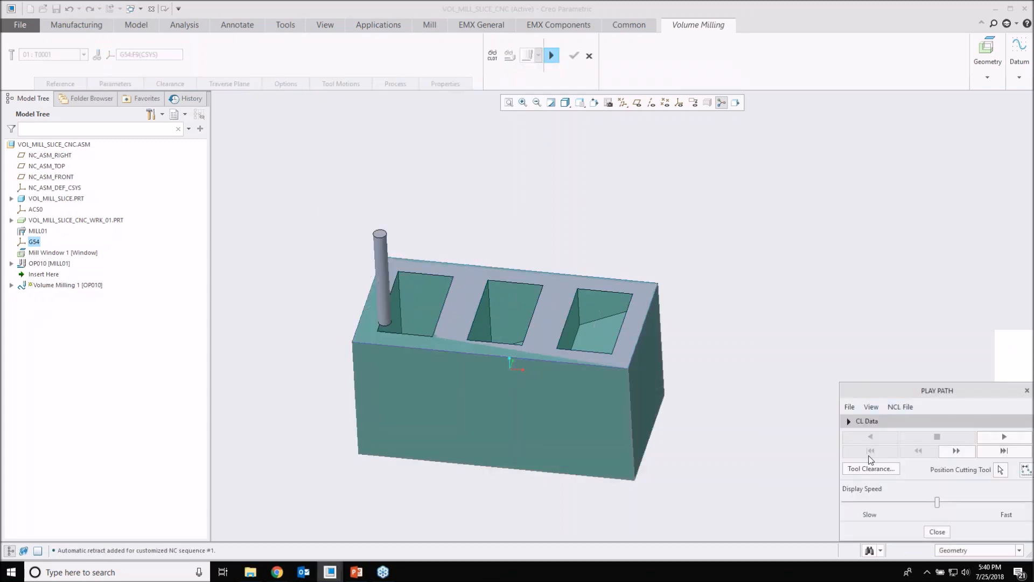
pyautogui.moveTo(877, 391); pyautogui.dragTo(813, 345)
pyautogui.click(813, 456)
pyautogui.click(932, 392)
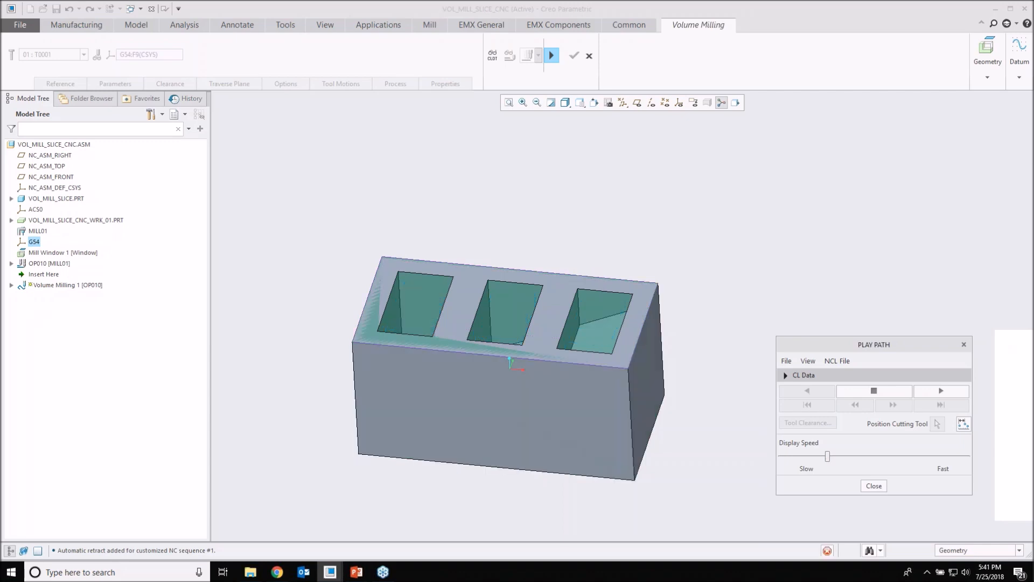
pyautogui.click(873, 486)
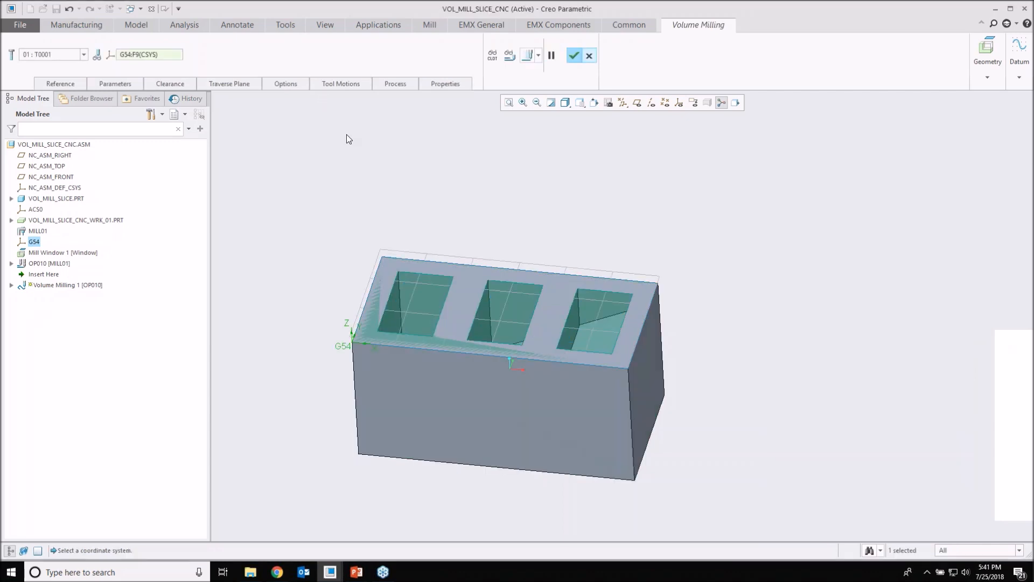
# Step: Reopen the Full Depth Cut definition in the tool motions and accept its settings
pyautogui.click(341, 83)
pyautogui.click(348, 190)
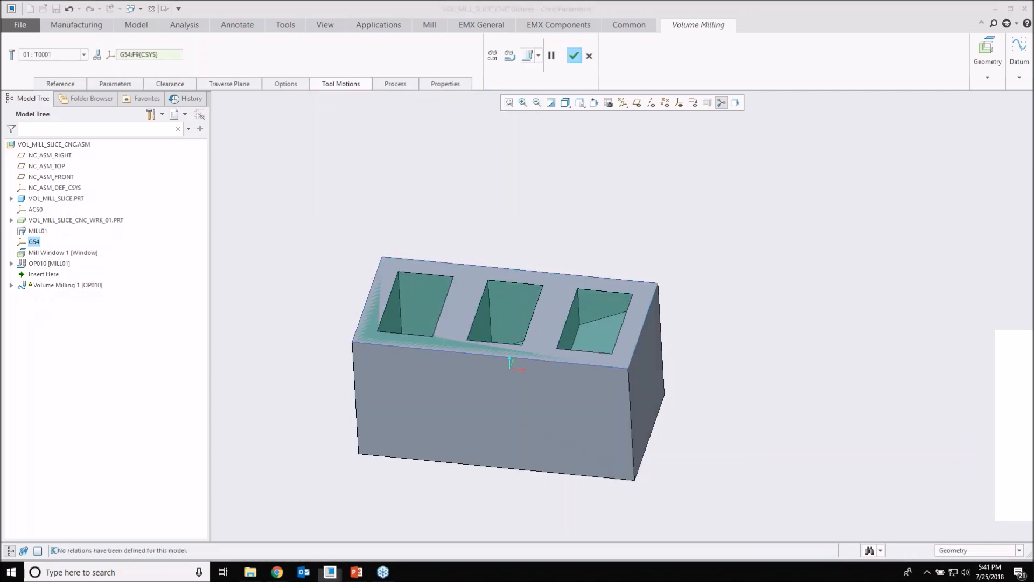
pyautogui.click(950, 260)
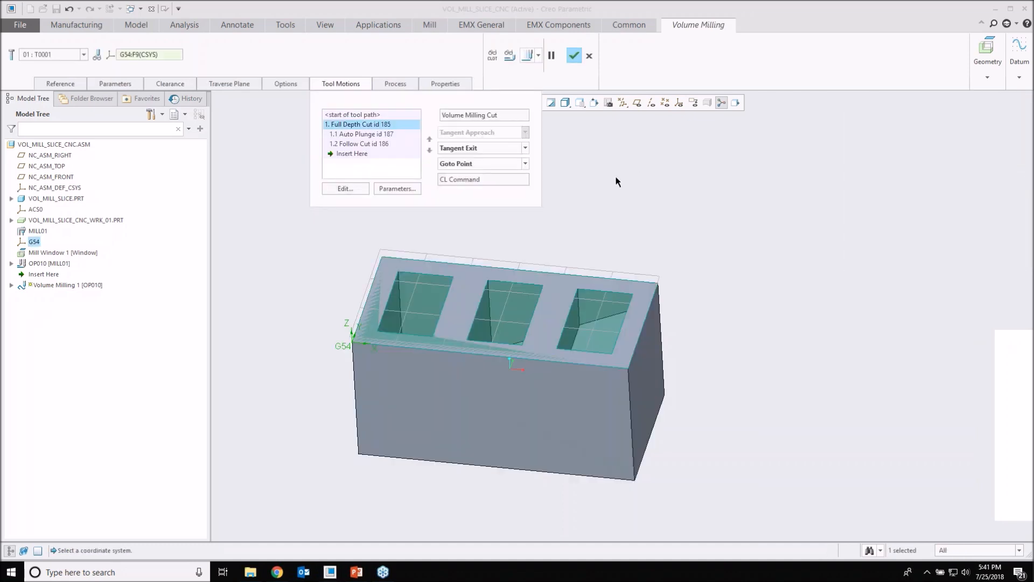
# Step: Replay the toolpath over the three pockets and accept the Volume Milling step
pyautogui.click(526, 56)
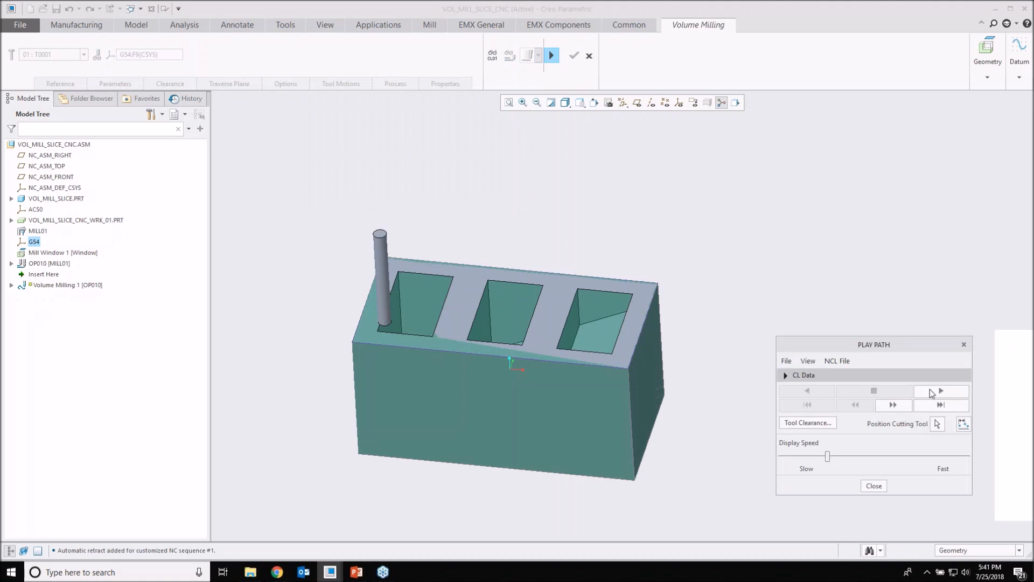
pyautogui.click(941, 391)
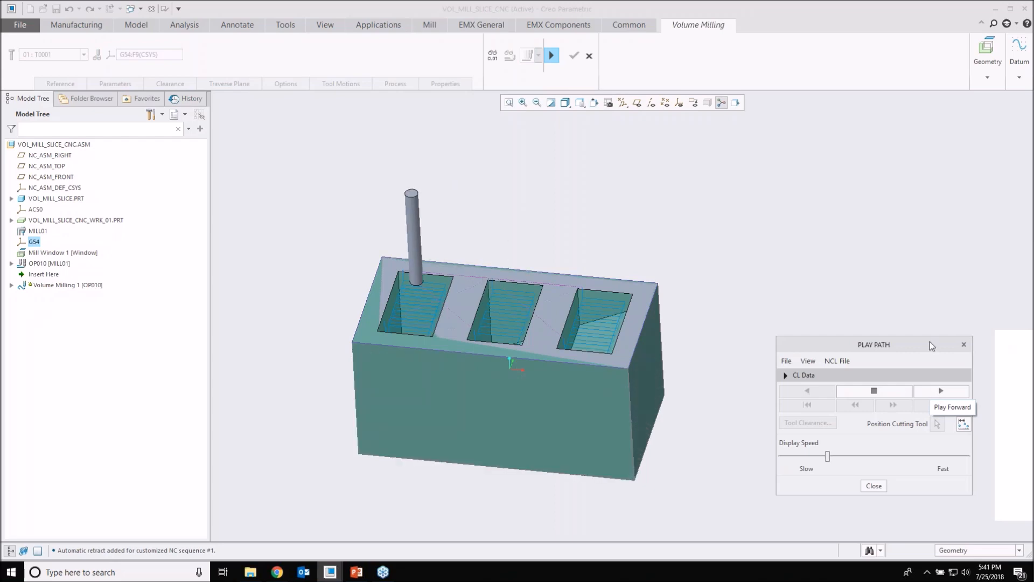
pyautogui.click(874, 486)
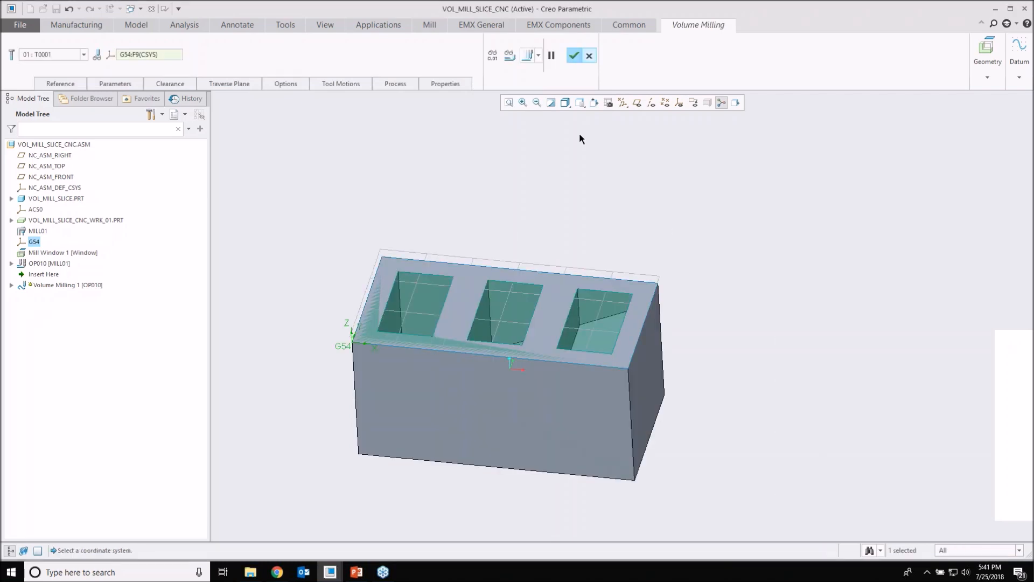
pyautogui.click(575, 56)
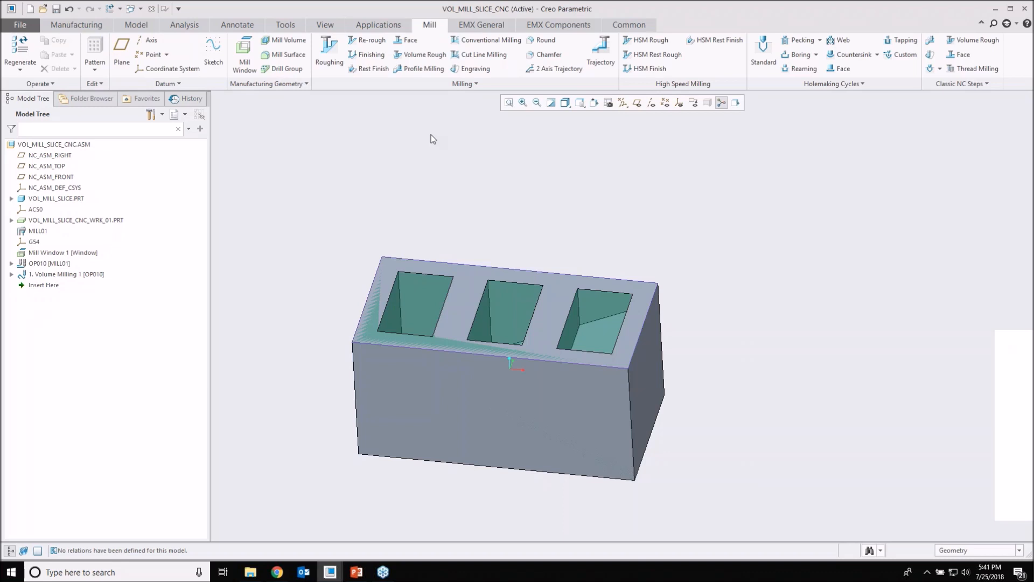
# Step: Switch to the MOLD_CORE.ASM window and view the core's star-shaped pocket
pyautogui.click(141, 9)
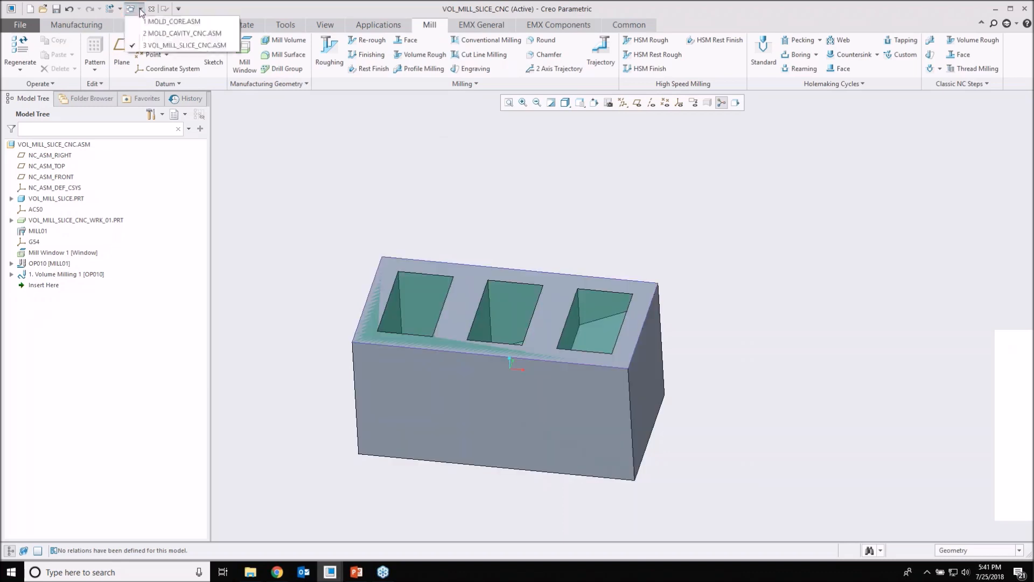
pyautogui.click(173, 21)
pyautogui.moveTo(670, 291); pyautogui.dragTo(661, 242, button='middle')
pyautogui.scroll(-2, 661, 242)
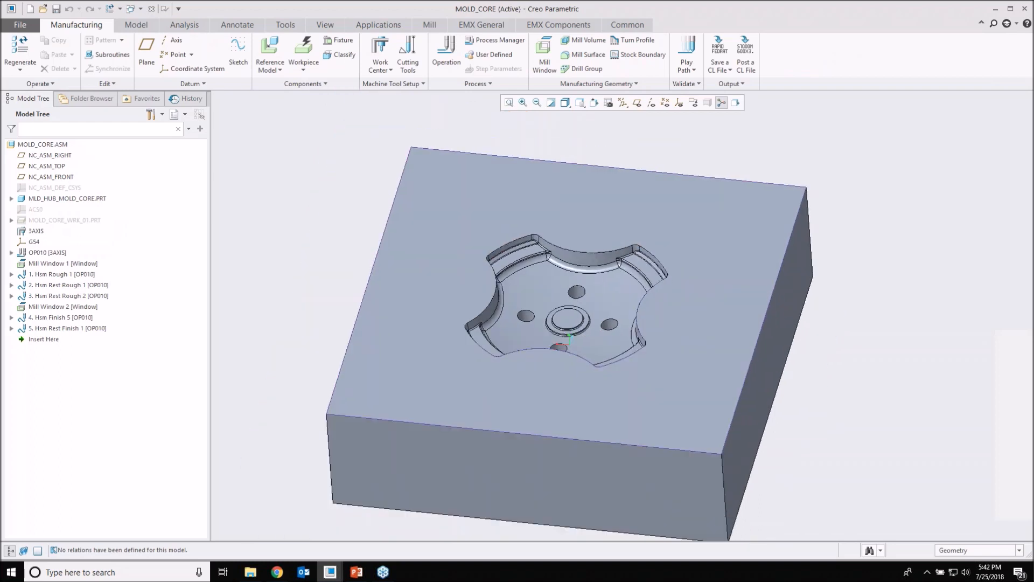
pyautogui.keyDown('shift'); pyautogui.moveTo(598, 248); pyautogui.dragTo(616, 263, button='middle'); pyautogui.keyUp('shift')
pyautogui.moveTo(603, 422); pyautogui.dragTo(570, 398, button='middle')
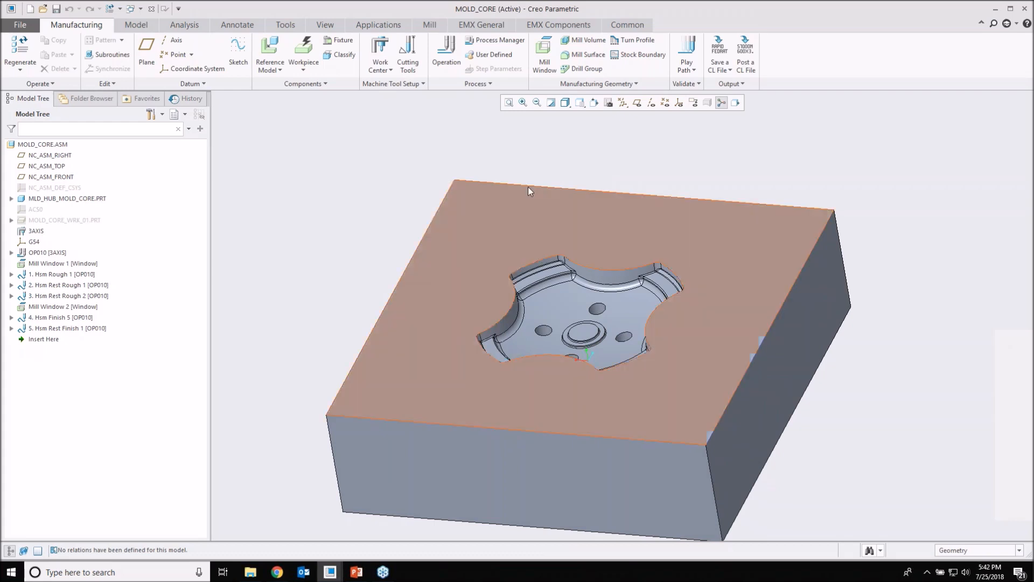
# Step: Display the Hsm Rough 1 toolpath, look over the high speed milling commands, and check the cutting depth from the side
pyautogui.click(70, 275)
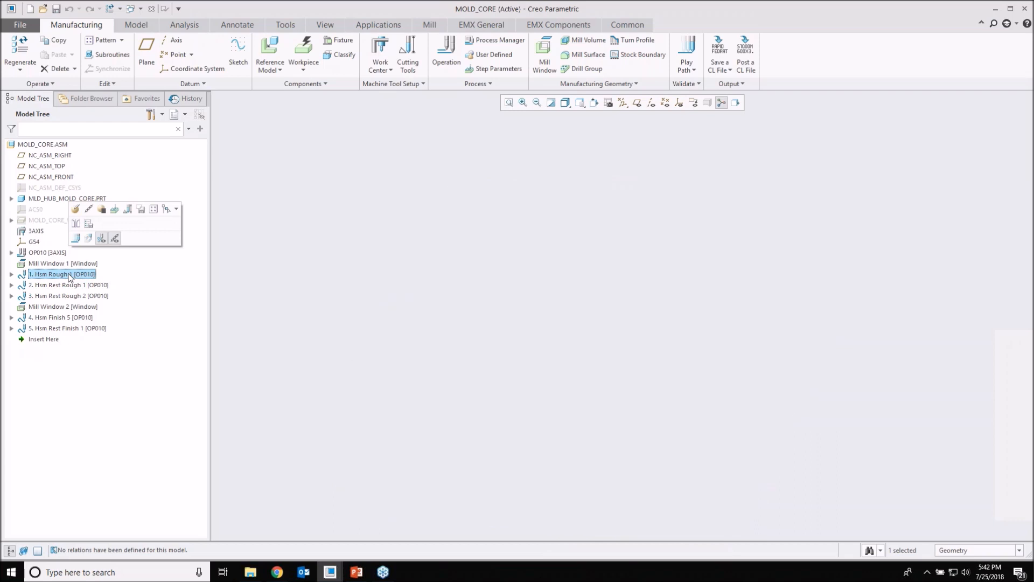
pyautogui.click(430, 25)
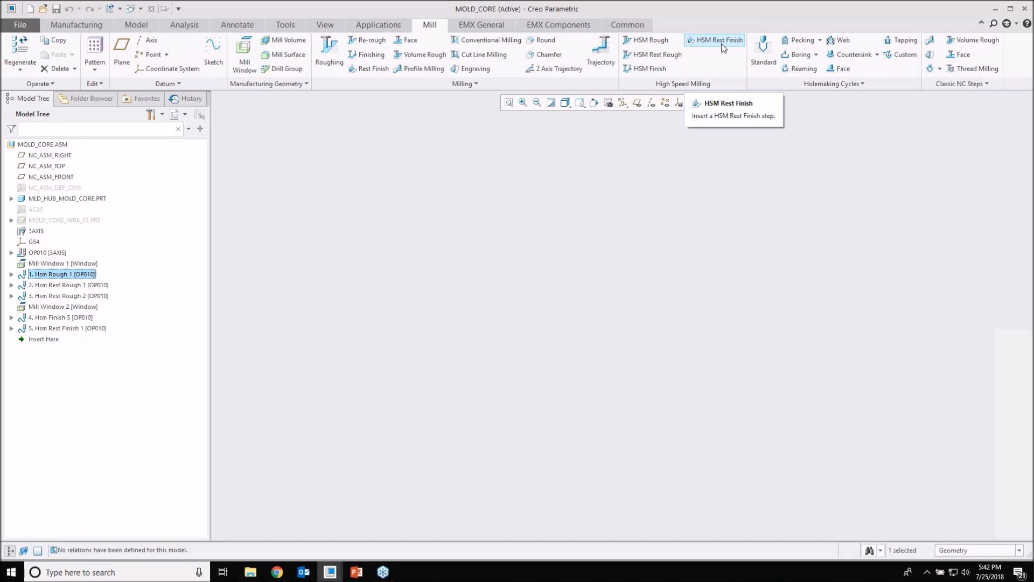
pyautogui.click(303, 252)
pyautogui.click(51, 275)
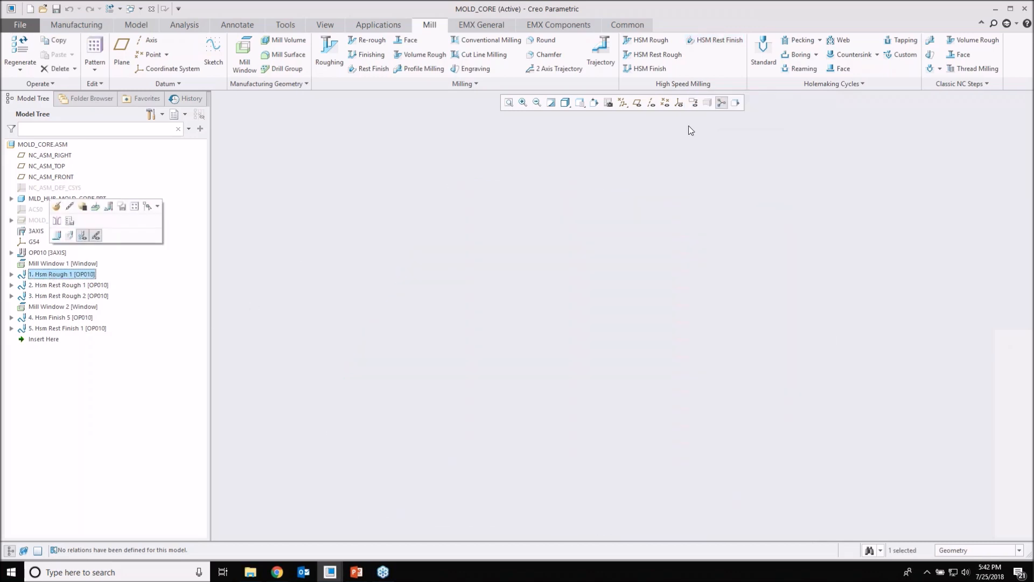
pyautogui.click(736, 103)
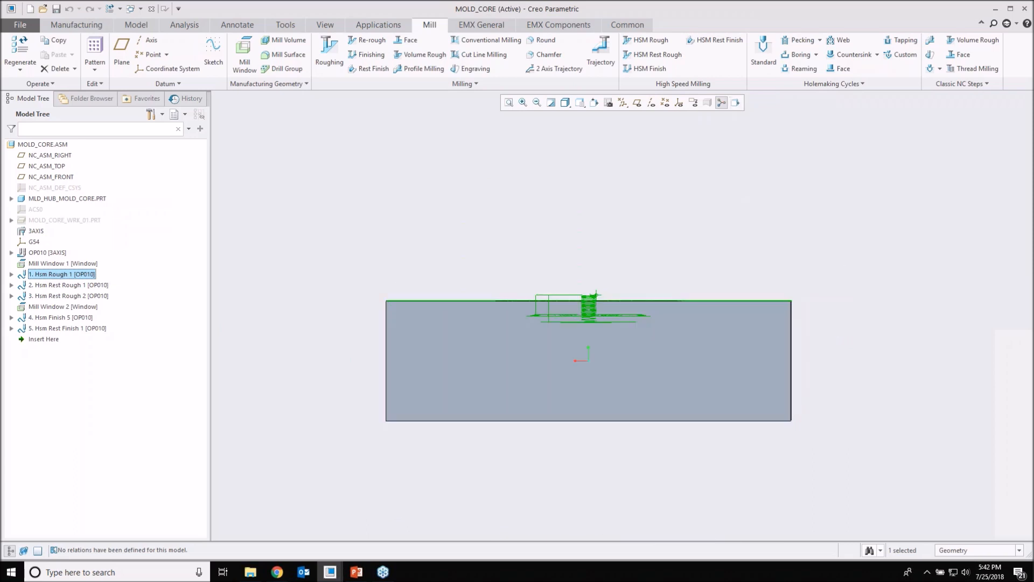
pyautogui.moveTo(606, 301); pyautogui.dragTo(588, 363, button='middle')
pyautogui.click(589, 362)
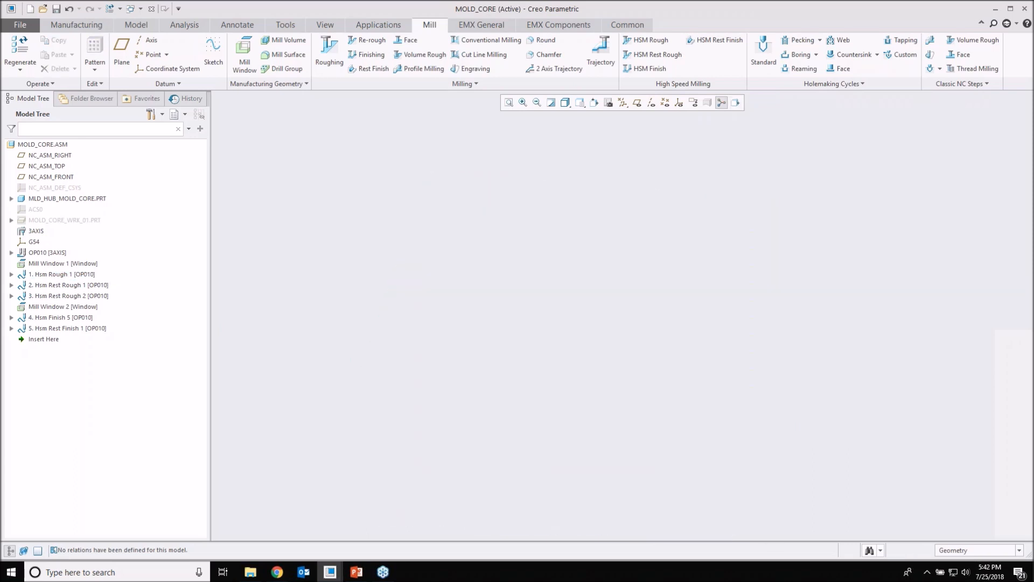
pyautogui.moveTo(581, 310); pyautogui.dragTo(588, 358, button='middle')
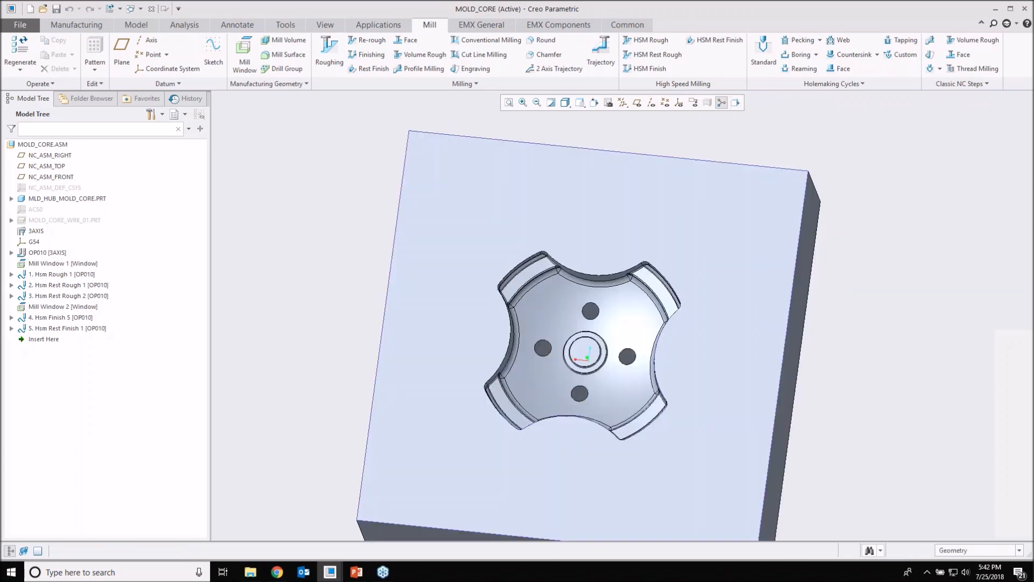
# Step: Examine the Hsm Rough 1 toolpath from above, including its corner loops and the spirals around the central boss
pyautogui.click(62, 275)
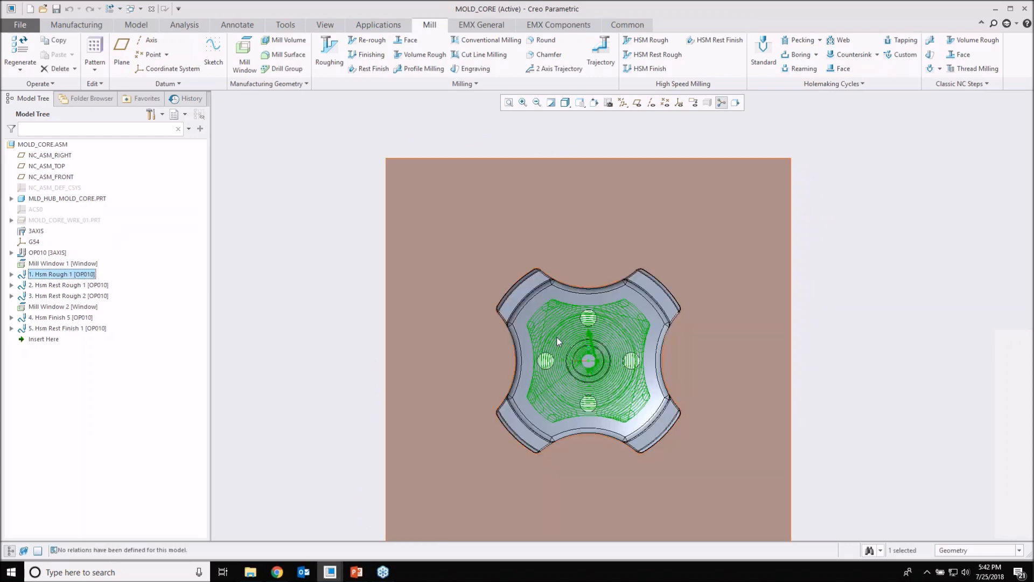
pyautogui.scroll(-8, 557, 338)
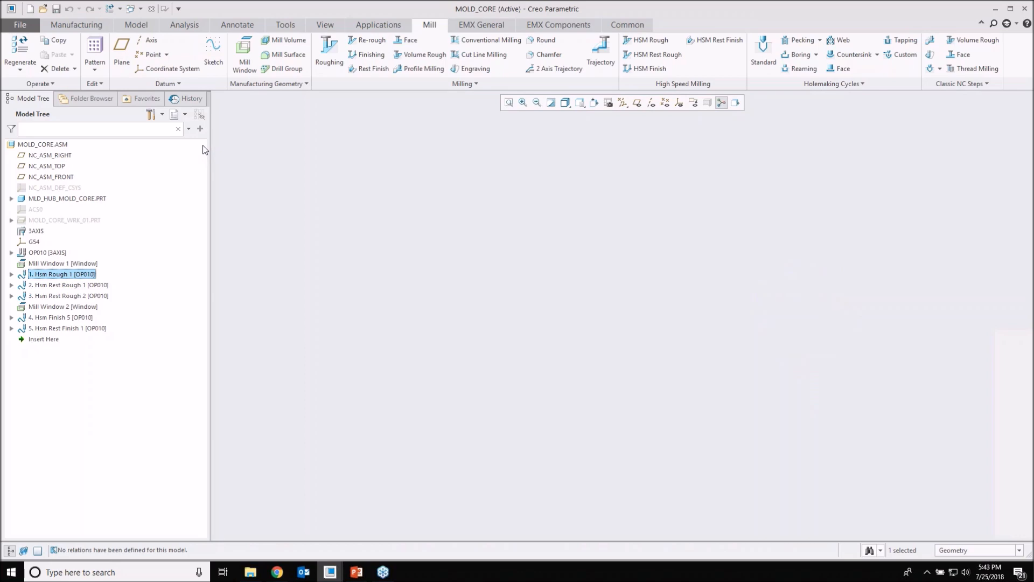
pyautogui.scroll(-5, 429, 214)
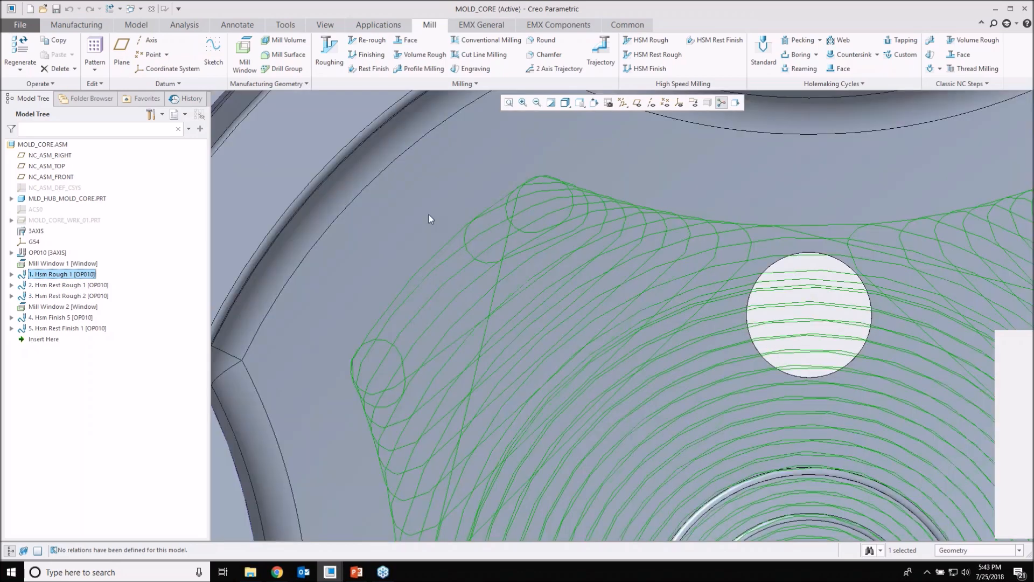
pyautogui.scroll(5, 457, 261)
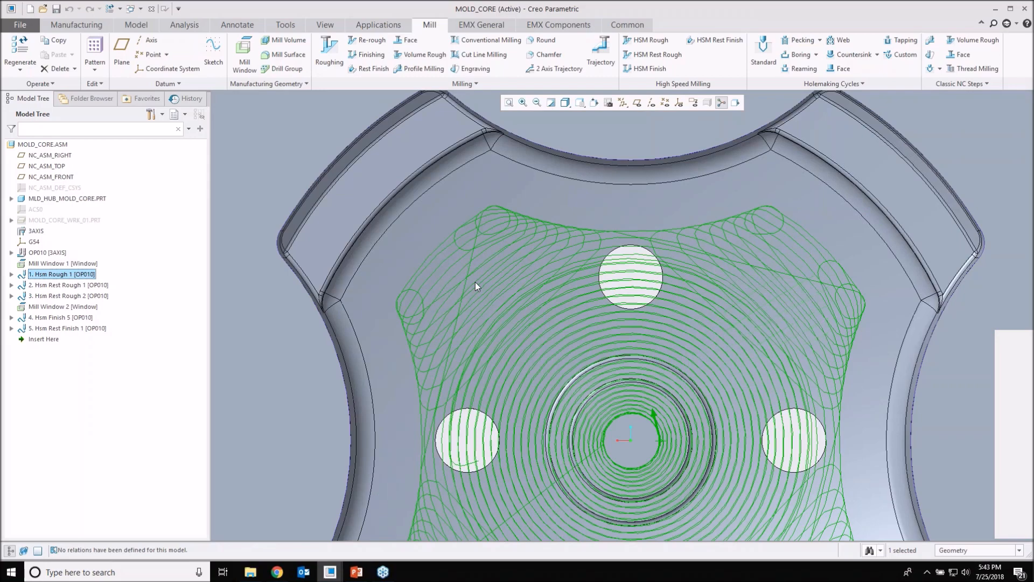
pyautogui.scroll(5, 475, 285)
pyautogui.hotkey('ctrl', 'd')
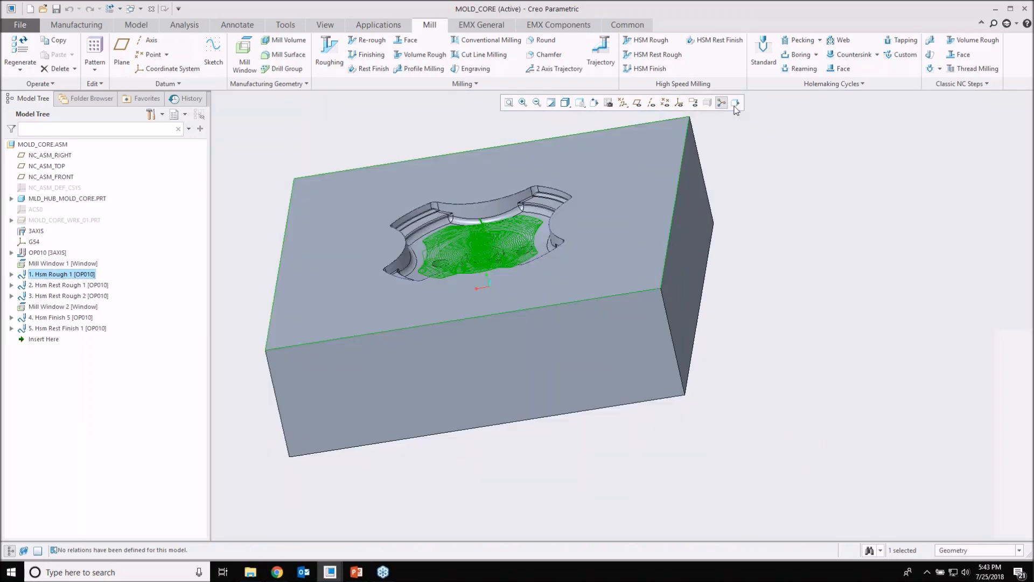
pyautogui.click(629, 317)
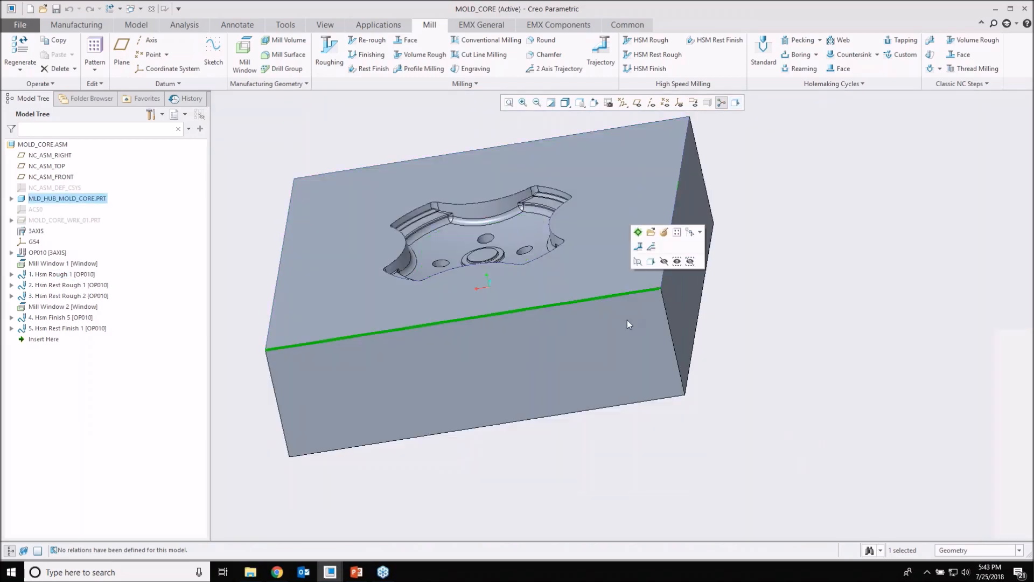
# Step: Orient the view normal to the mold core's long side face and switch the model display to Hidden Line
pyautogui.click(736, 103)
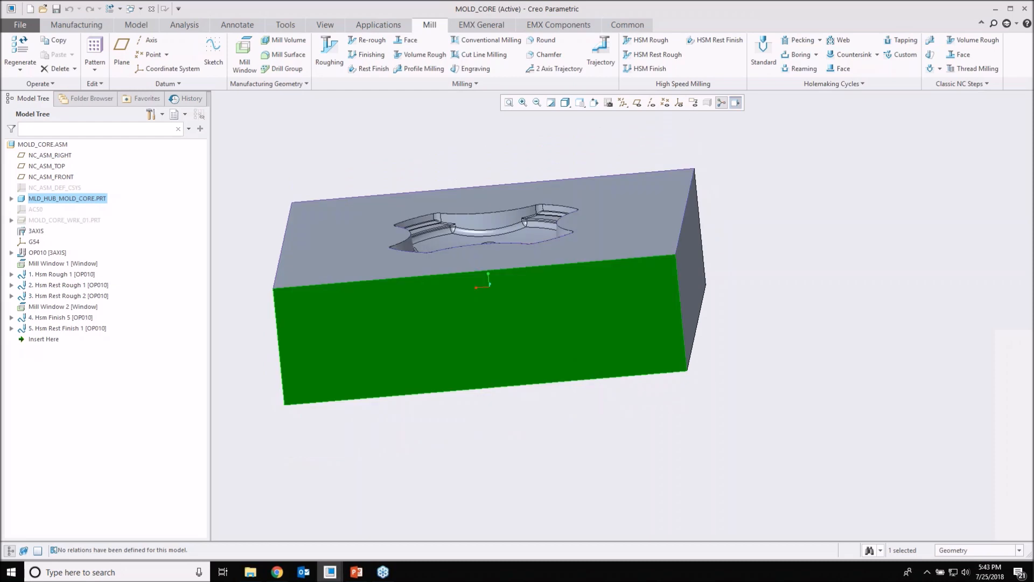
pyautogui.click(644, 130)
pyautogui.click(593, 104)
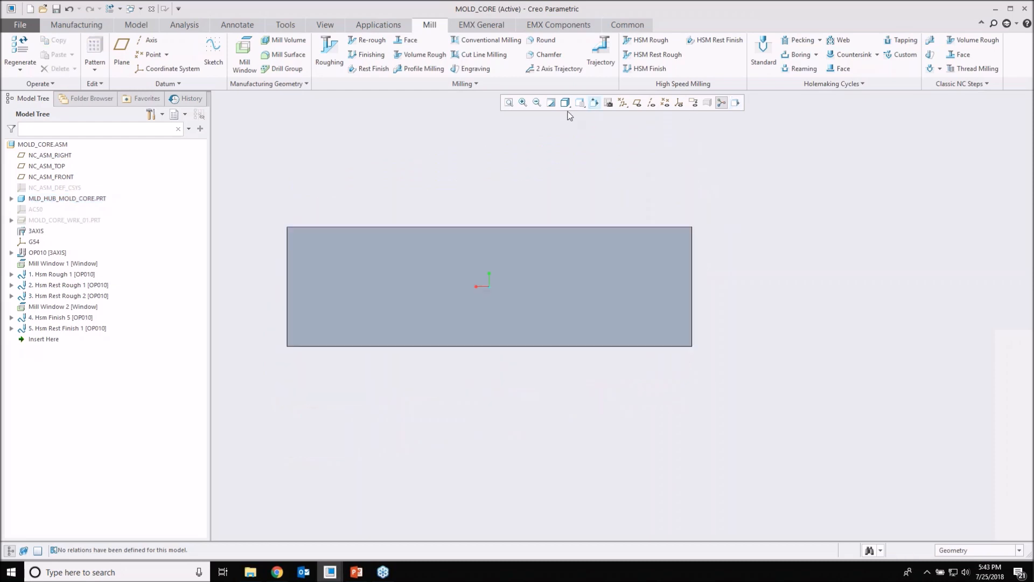
pyautogui.click(581, 102)
pyautogui.click(565, 102)
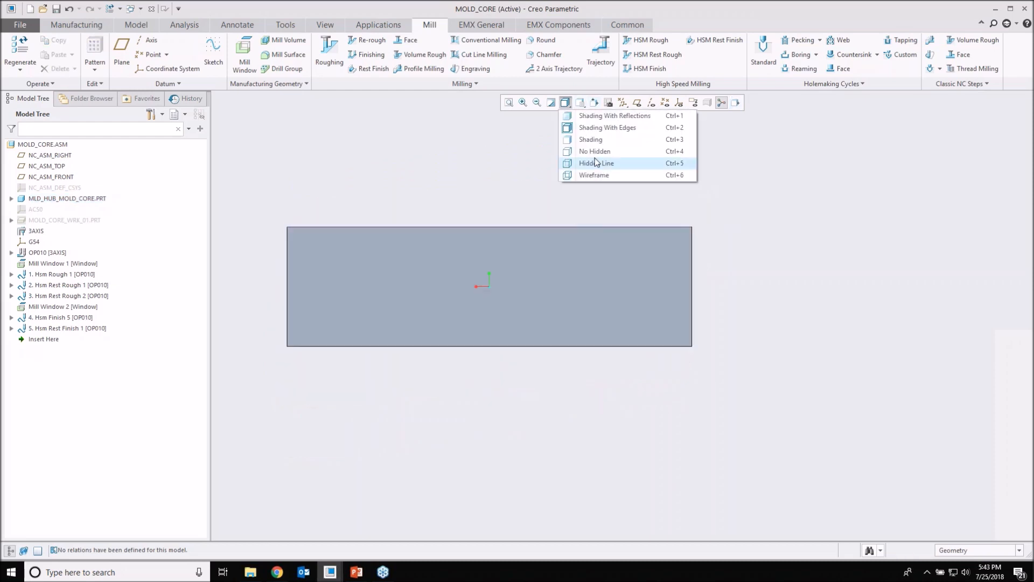
# Step: Display the Hsm Rough 1 toolpath and examine its helical entry and the ramp moves between depth levels from the side
pyautogui.click(73, 276)
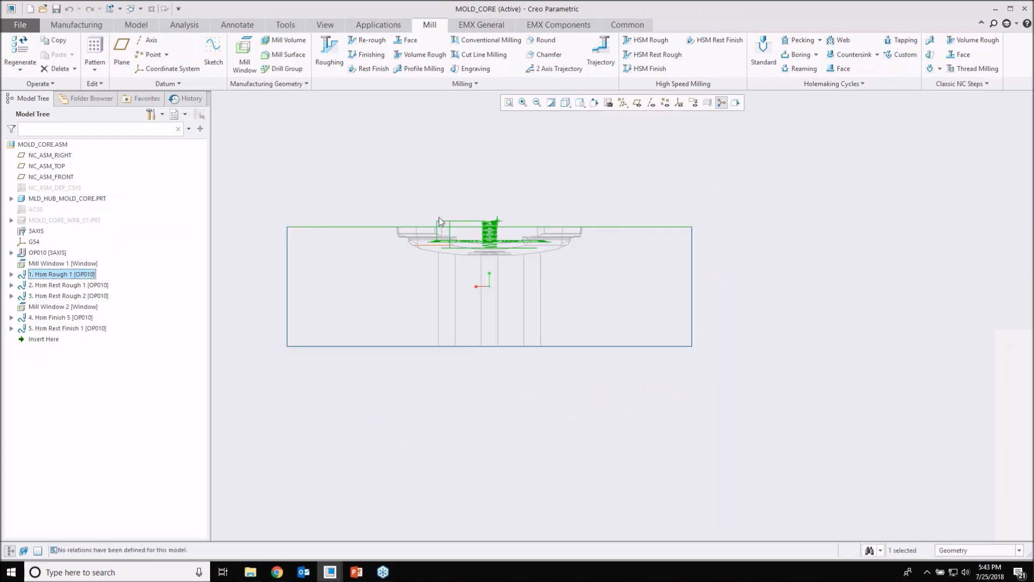
pyautogui.scroll(5, 465, 186)
pyautogui.scroll(2, 567, 190)
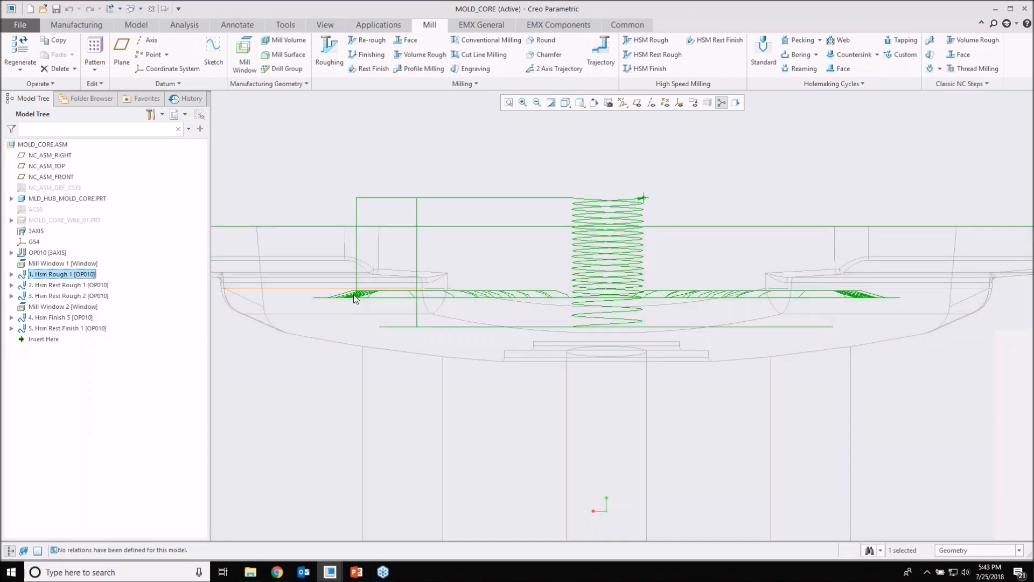
pyautogui.scroll(4, 356, 294)
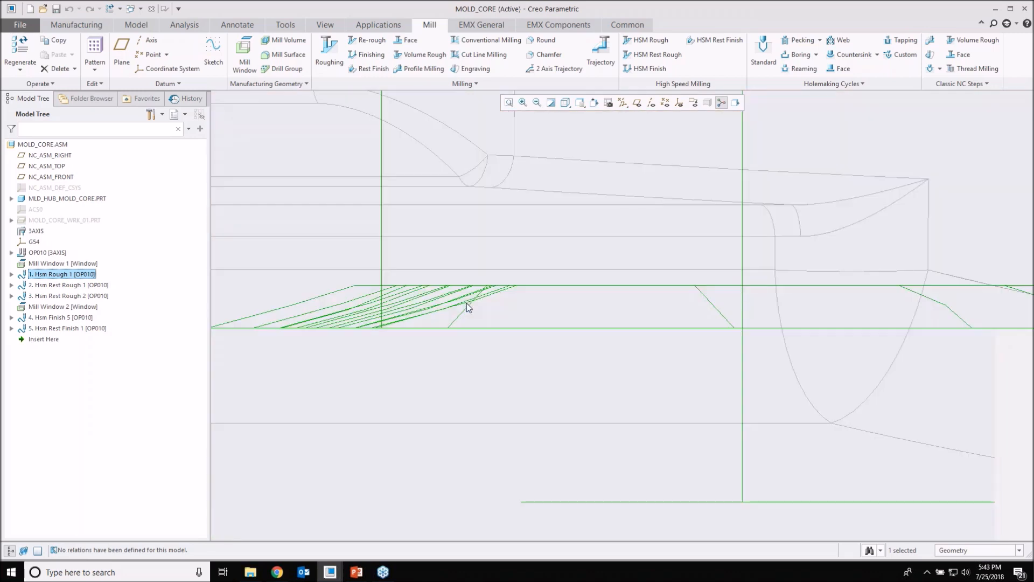
pyautogui.scroll(6, 466, 303)
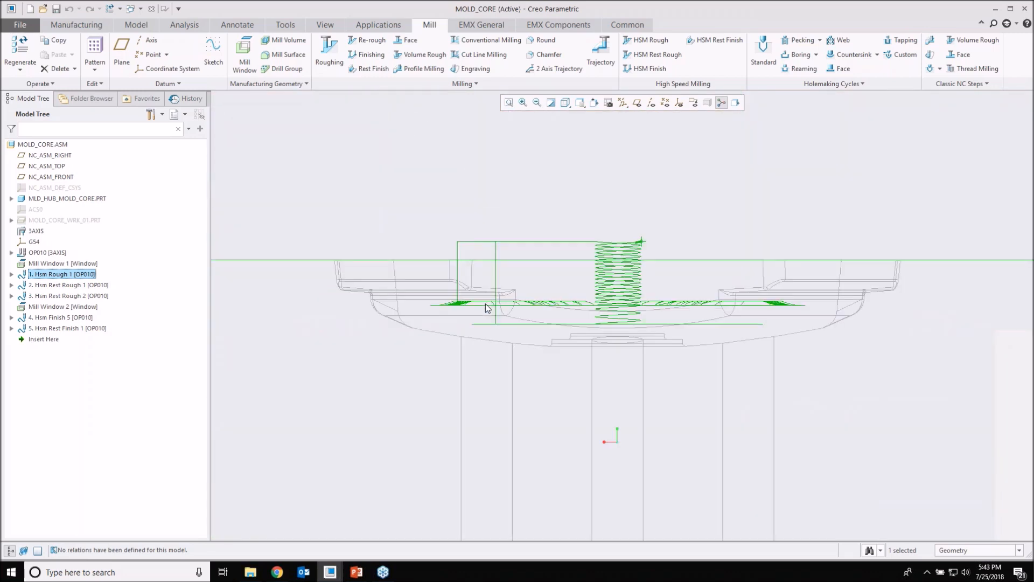
pyautogui.scroll(4, 486, 302)
pyautogui.moveTo(486, 302); pyautogui.dragTo(491, 325, button='middle')
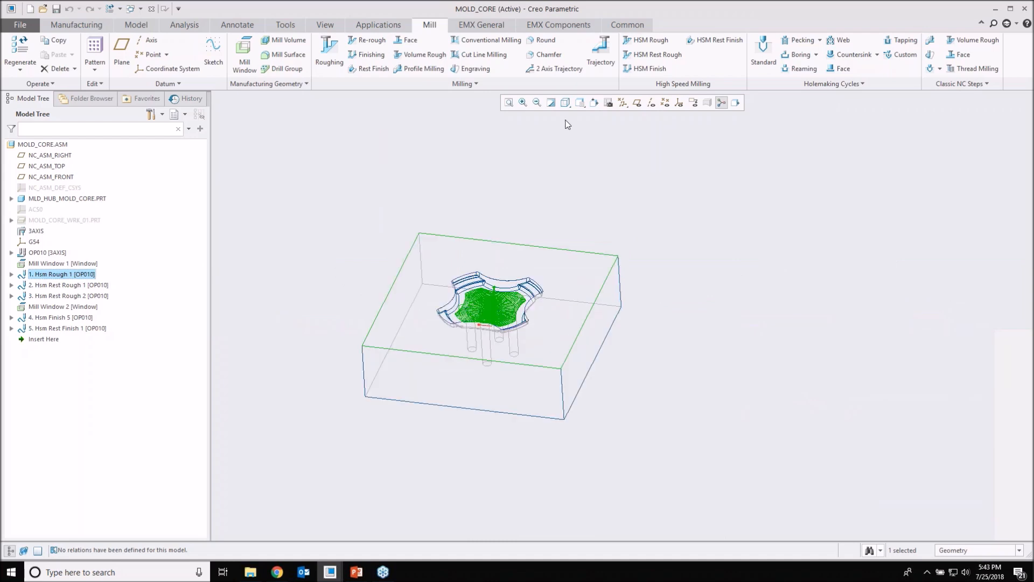
# Step: Restore the Shading With Edges display and examine the Hsm Rest Rough 1 toolpath around the core's pocket
pyautogui.click(565, 103)
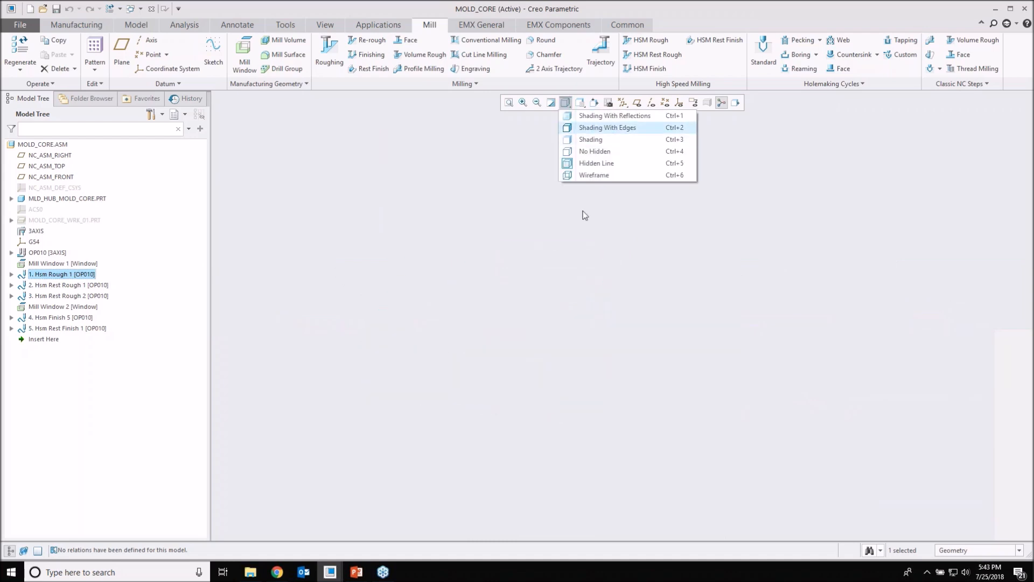
pyautogui.click(585, 215)
pyautogui.click(76, 285)
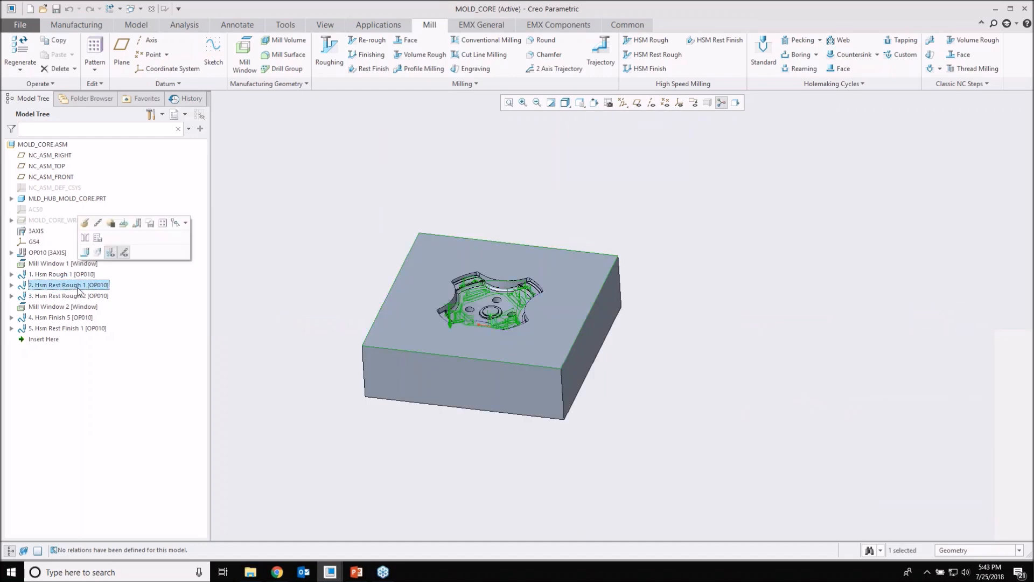
pyautogui.scroll(-5, 469, 338)
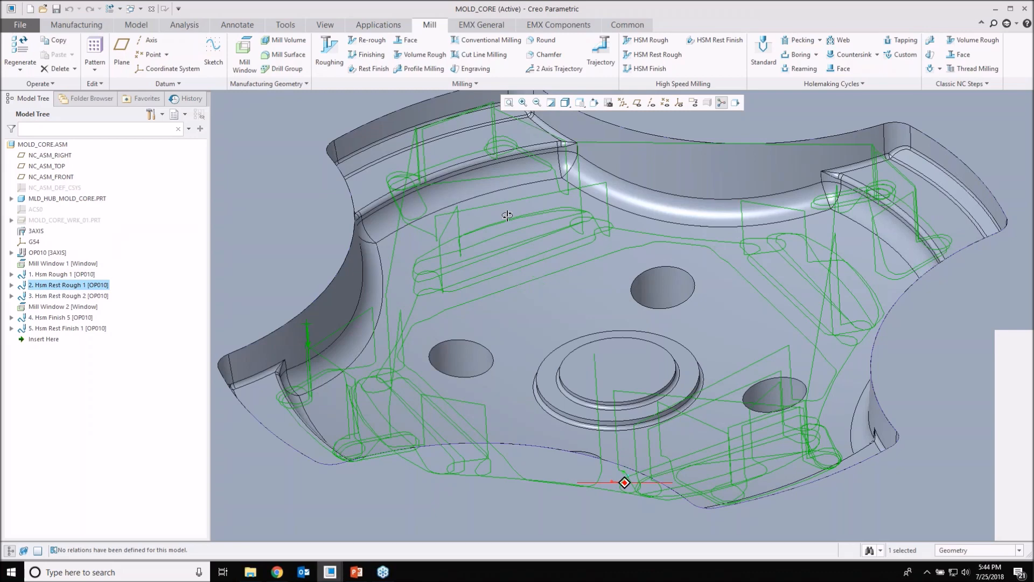
pyautogui.moveTo(508, 215); pyautogui.dragTo(625, 507, button='middle')
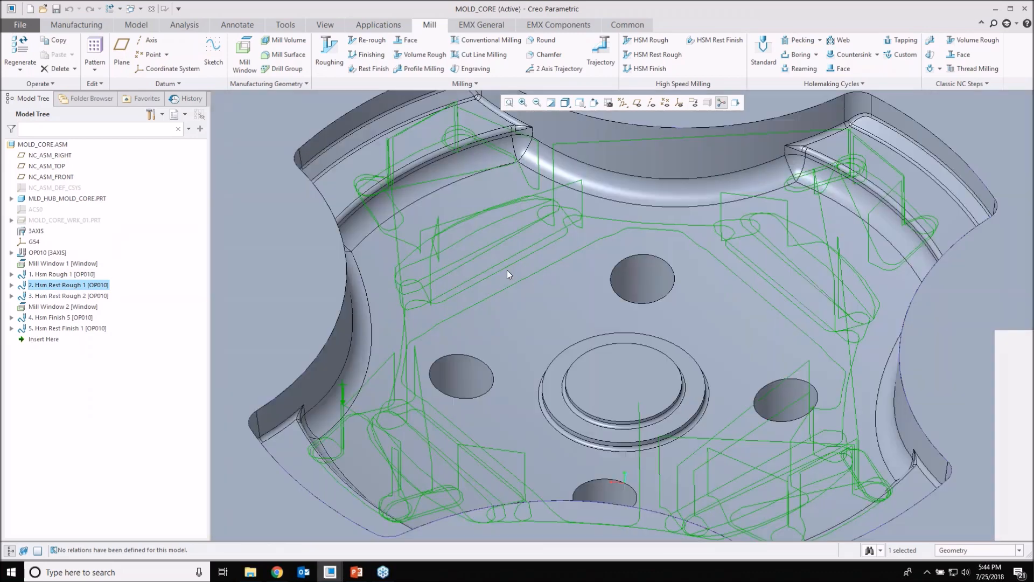
pyautogui.scroll(2, 507, 270)
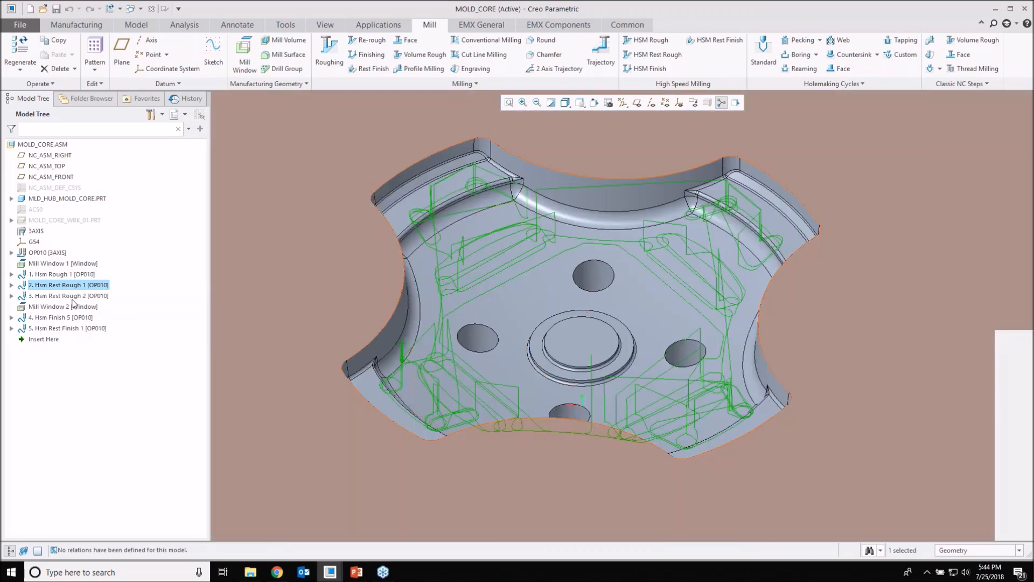
# Step: Display the Hsm Rest Rough 2 toolpath and examine its passes in the corners of the pocket's arms
pyautogui.click(76, 298)
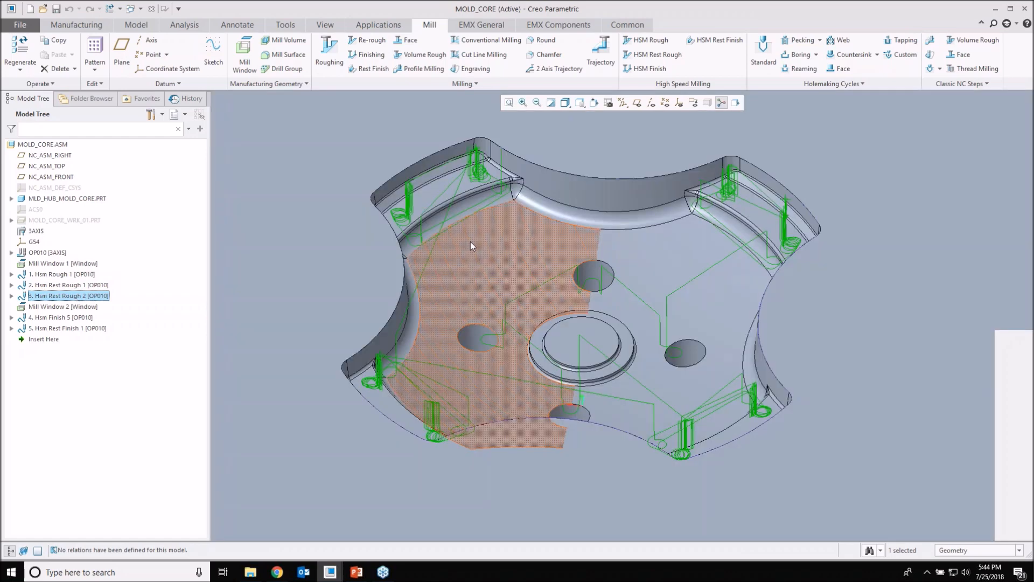
pyautogui.moveTo(472, 264); pyautogui.dragTo(472, 151, button='middle')
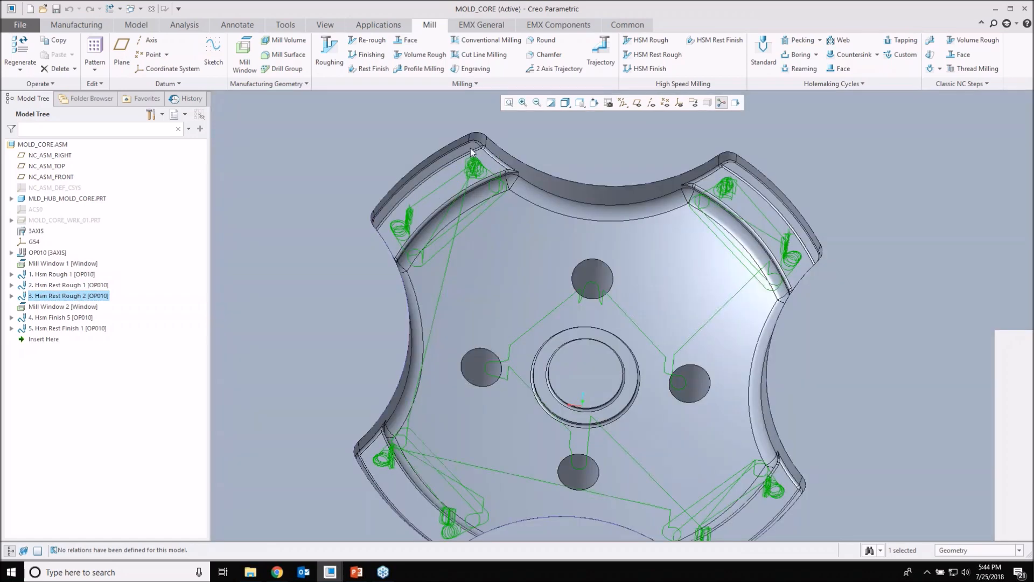
pyautogui.scroll(-4, 471, 147)
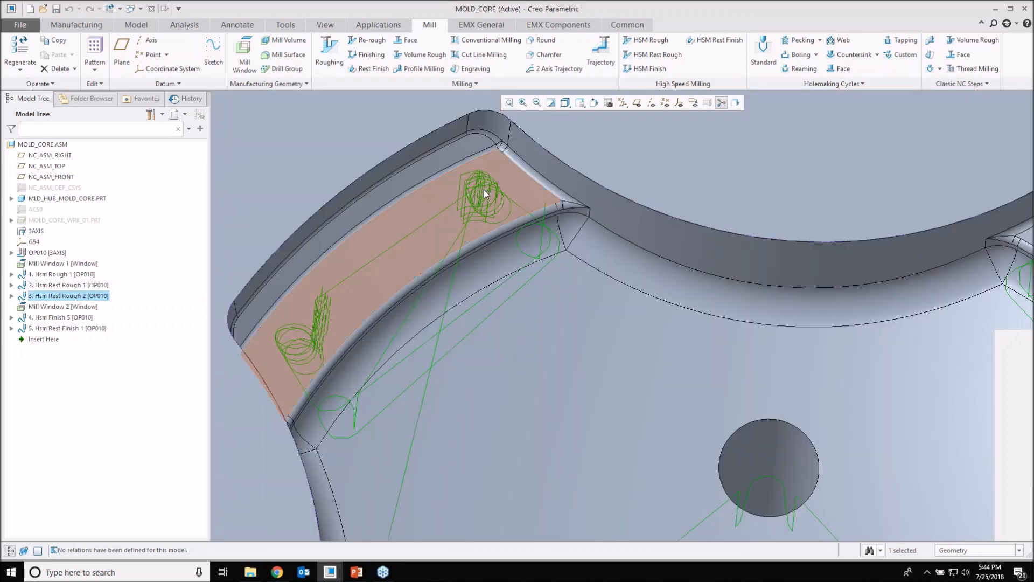
pyautogui.scroll(6, 484, 190)
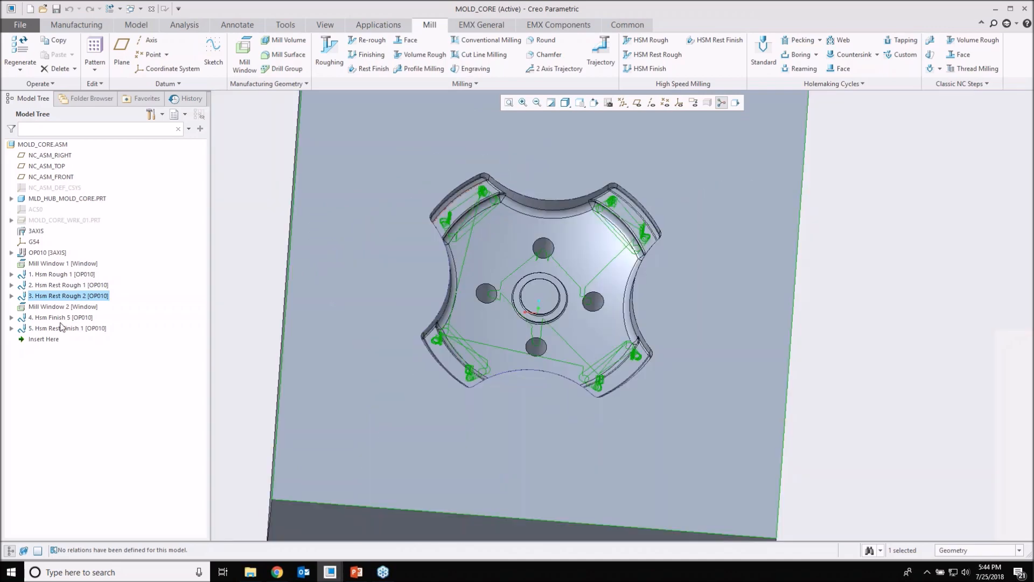
# Step: Check the Hsm Finish 5 step, and examine the Hsm Rest Finish 1 toolpath around the central boss and pocket arms
pyautogui.click(61, 320)
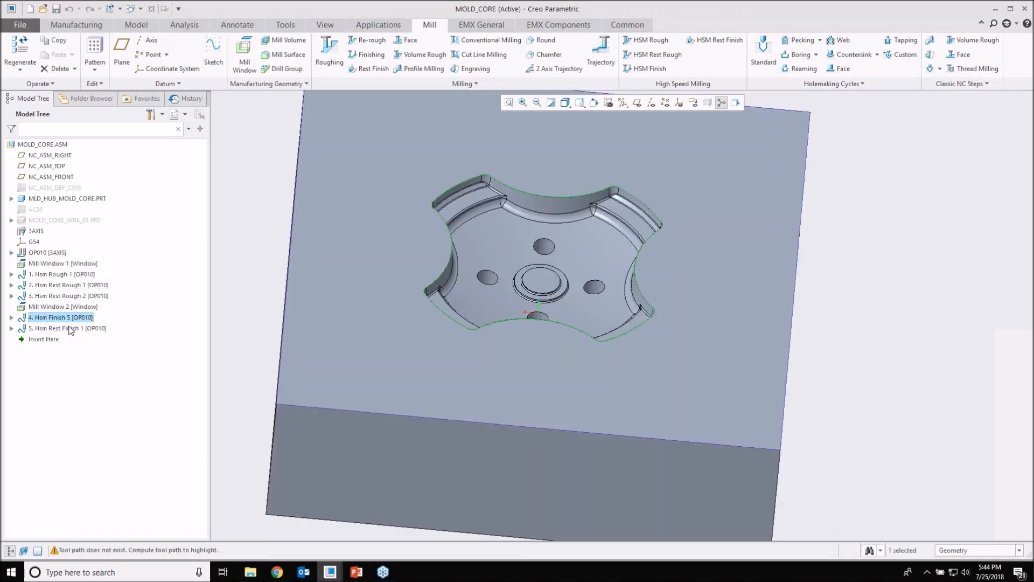
pyautogui.click(70, 329)
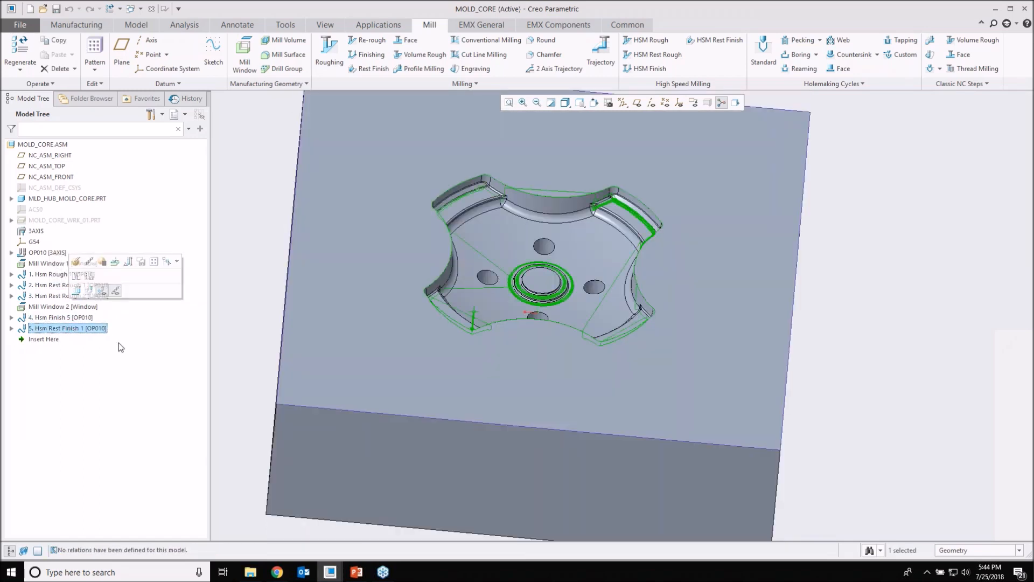
pyautogui.moveTo(356, 309); pyautogui.dragTo(347, 299, button='middle')
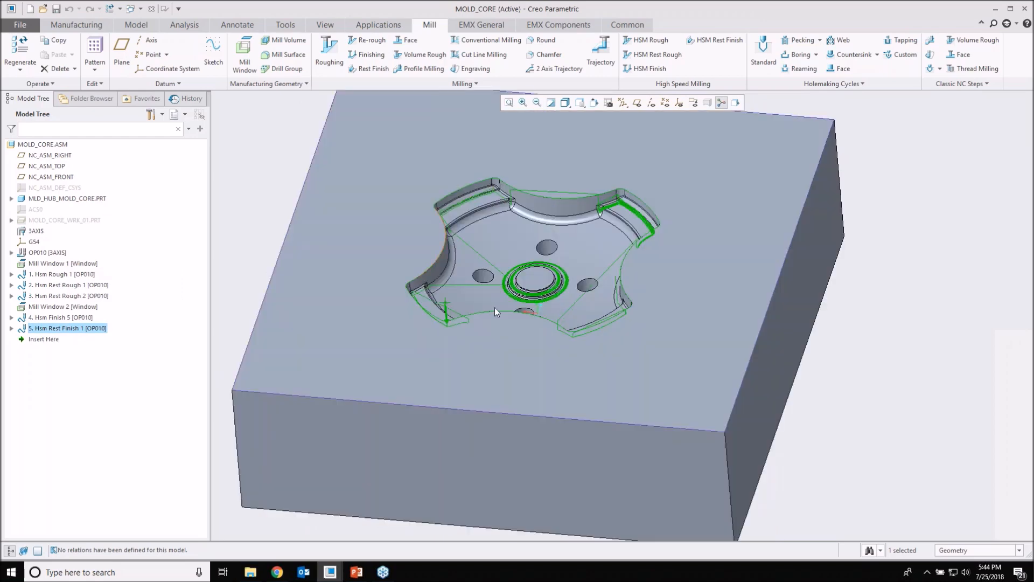
pyautogui.scroll(6, 499, 305)
pyautogui.scroll(4, 508, 290)
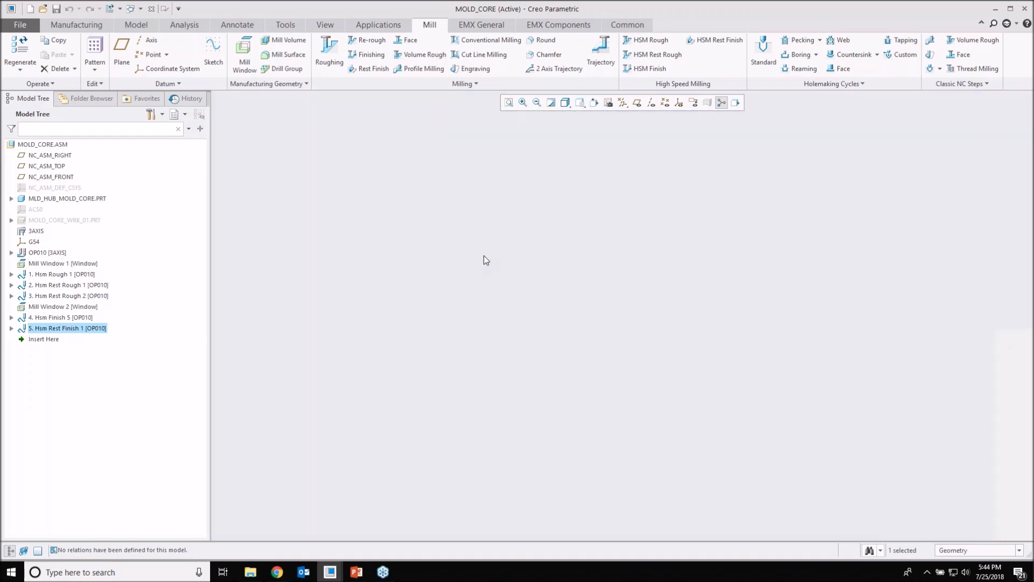
pyautogui.scroll(-6, 485, 256)
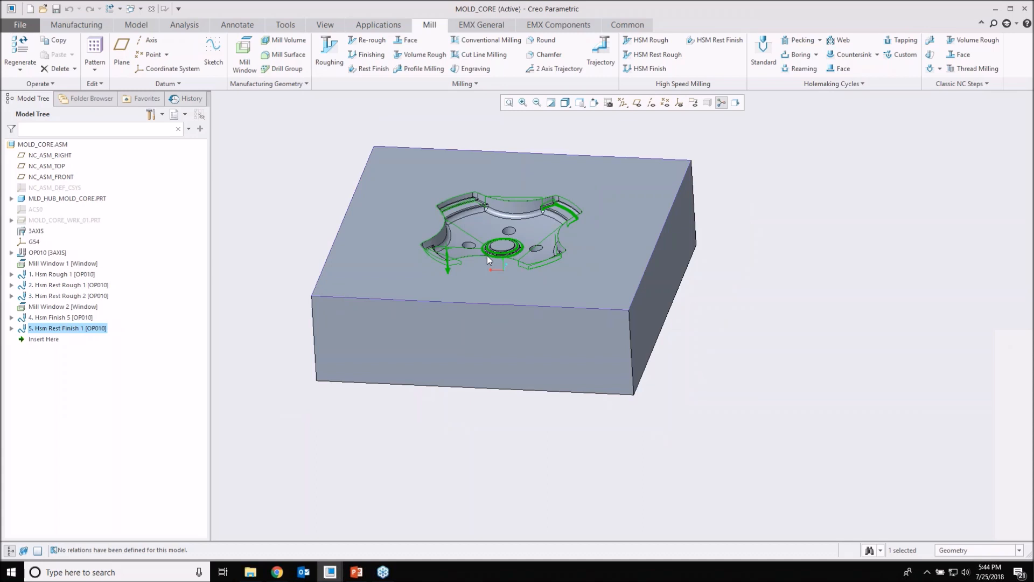
pyautogui.moveTo(487, 255); pyautogui.dragTo(527, 310, button='middle')
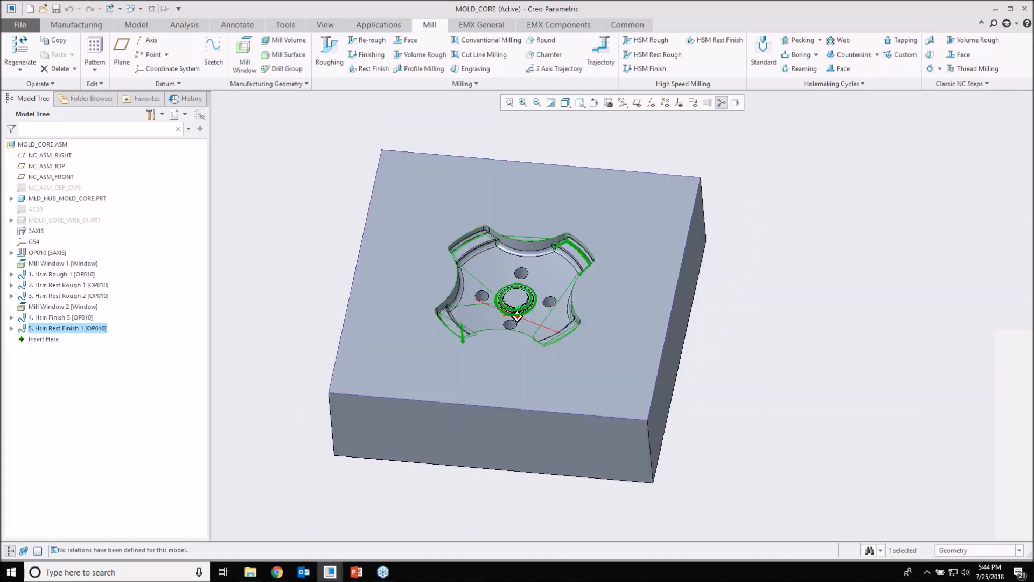
pyautogui.click(139, 11)
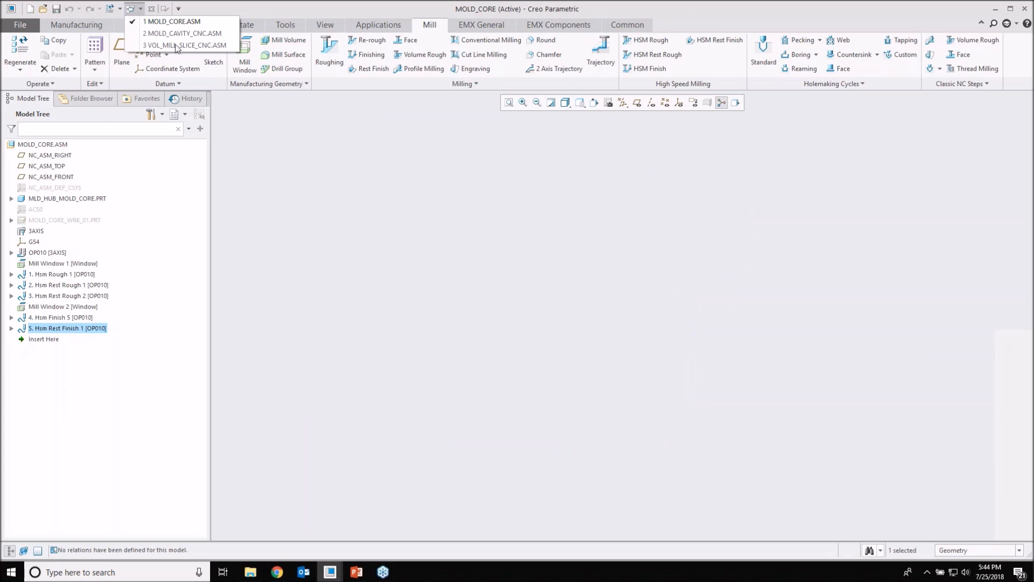
pyautogui.click(177, 46)
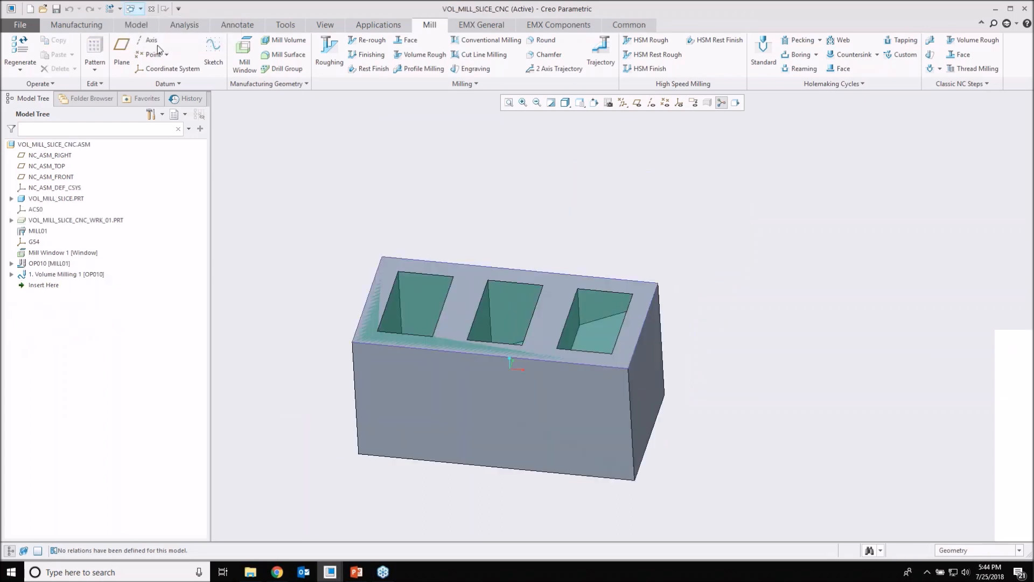
pyautogui.click(140, 10)
pyautogui.click(178, 21)
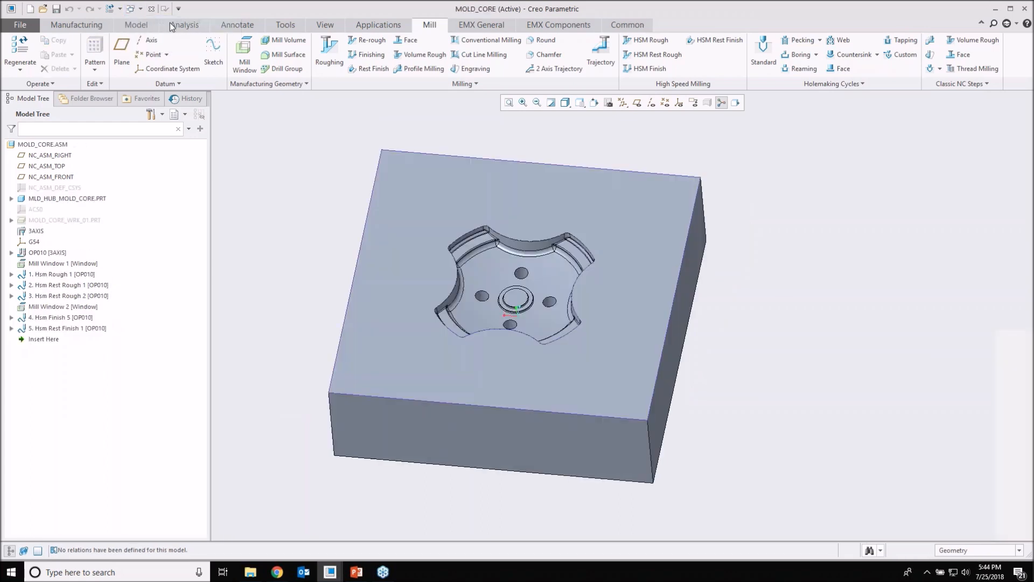
# Step: Switch to the MOLD_CAVITY_CNC.ASM window and view the block's raised star-shaped form
pyautogui.click(141, 10)
pyautogui.click(160, 34)
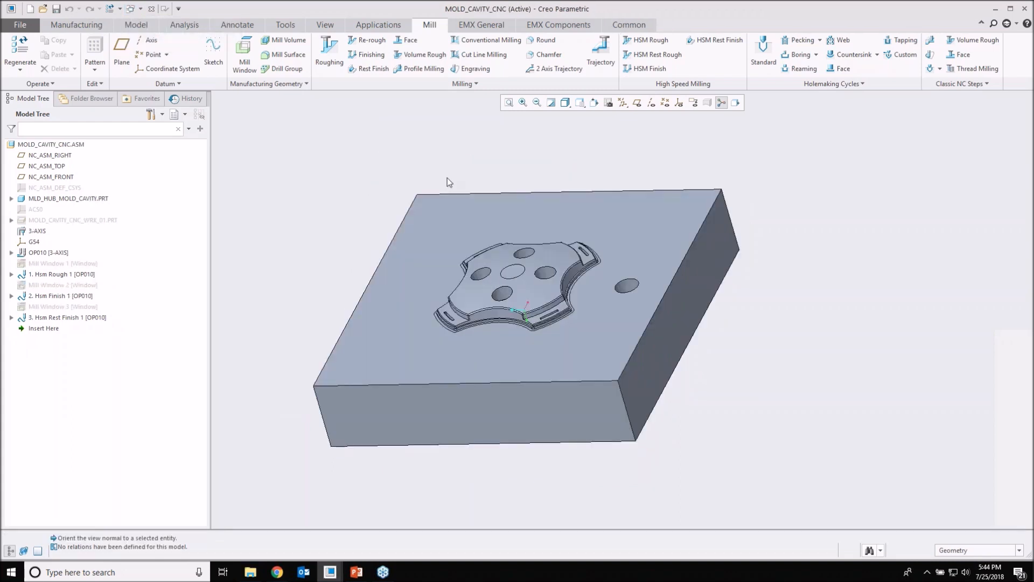
pyautogui.keyDown('shift'); pyautogui.moveTo(448, 180); pyautogui.dragTo(469, 195, button='middle'); pyautogui.keyUp('shift')
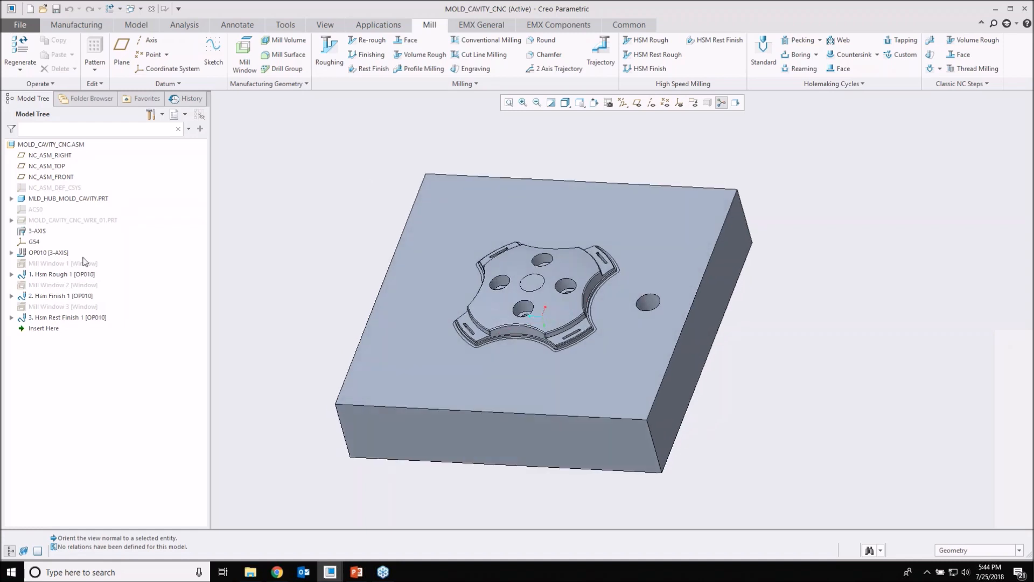
# Step: Open the definition of the mold cavity's Hsm Rough 1 step and display its computed toolpath
pyautogui.click(69, 276)
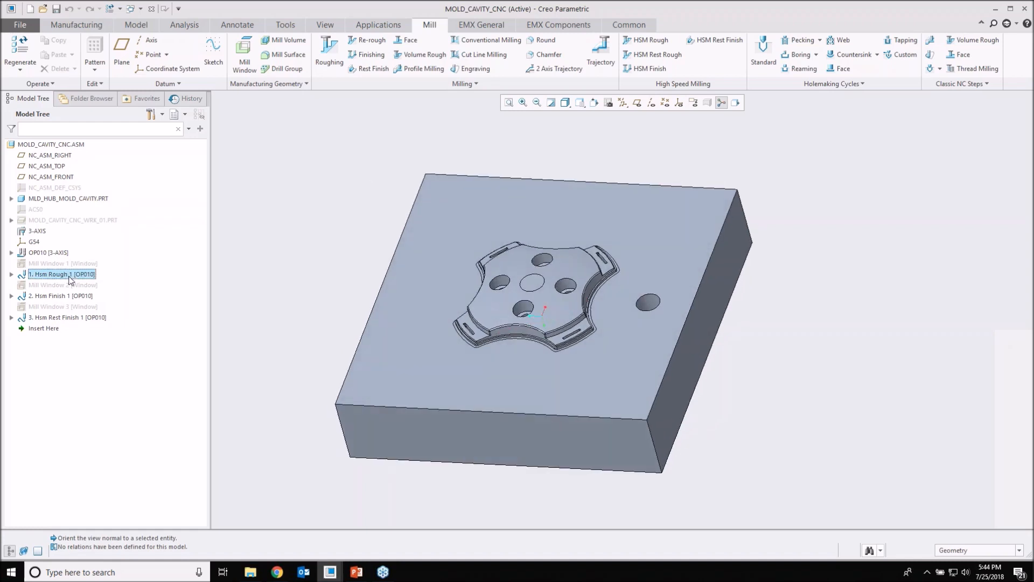
pyautogui.rightClick(69, 276)
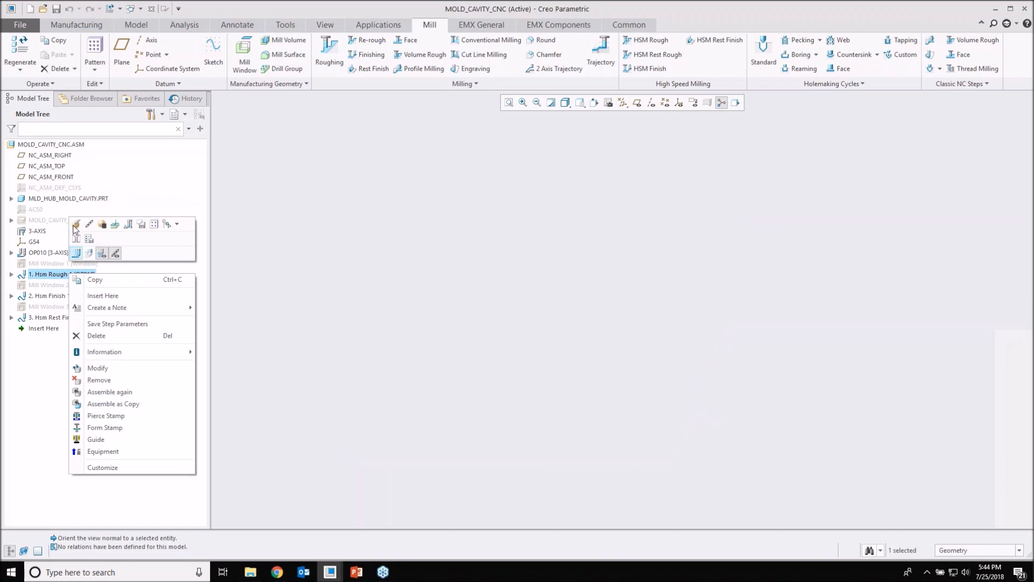
pyautogui.click(75, 226)
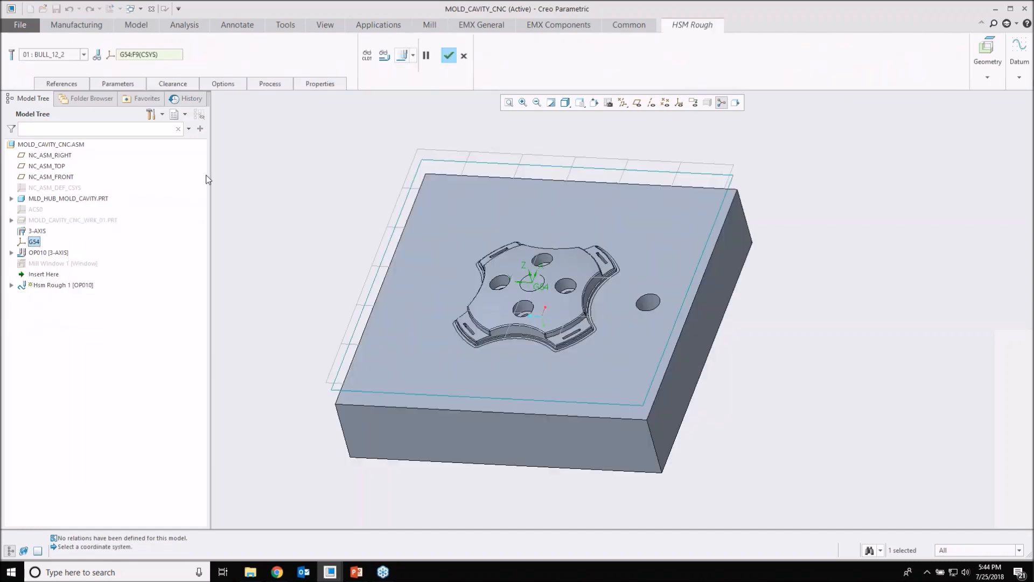
pyautogui.click(383, 56)
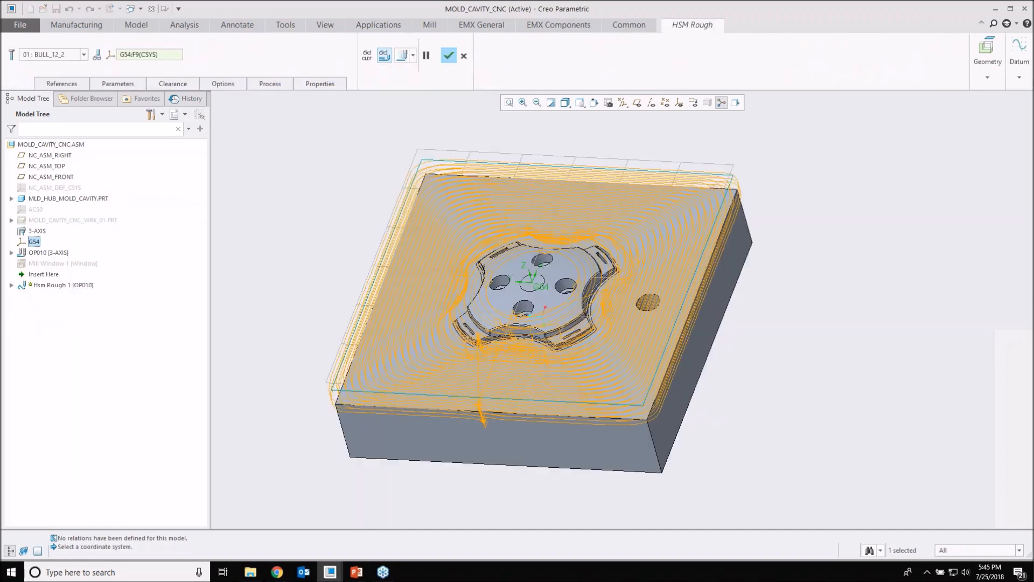
# Step: Examine the displayed roughing passes around the raised star form and the tool's entry moves outside the block's edge
pyautogui.moveTo(545, 308); pyautogui.dragTo(507, 405, button='middle')
pyautogui.scroll(3, 508, 405)
pyautogui.scroll(-4, 511, 398)
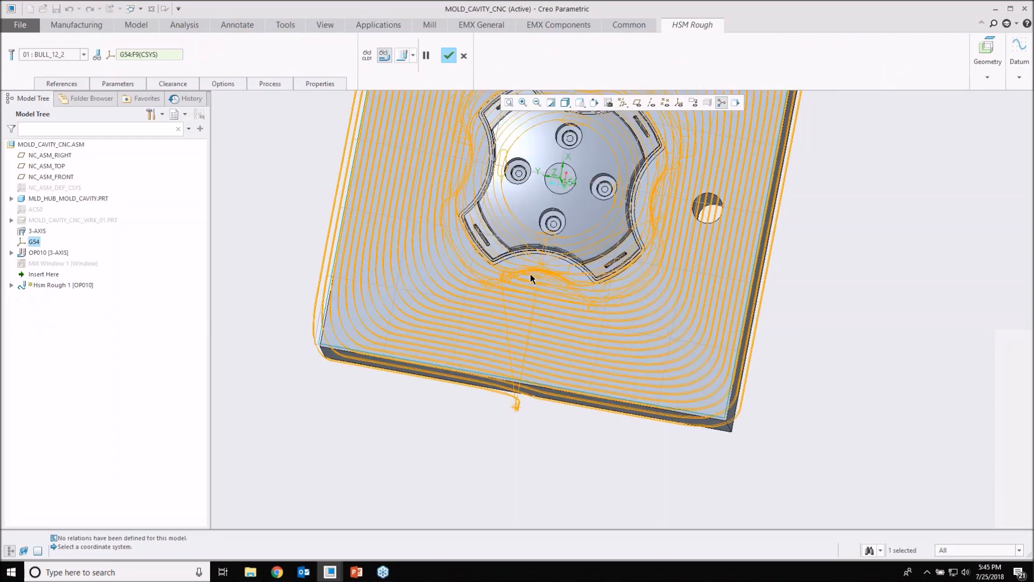
pyautogui.moveTo(531, 278)
pyautogui.mouseDown(button='middle')
pyautogui.moveTo(537, 292)
pyautogui.moveTo(510, 326)
pyautogui.moveTo(541, 289)
pyautogui.moveTo(513, 426)
pyautogui.mouseUp(button='middle')
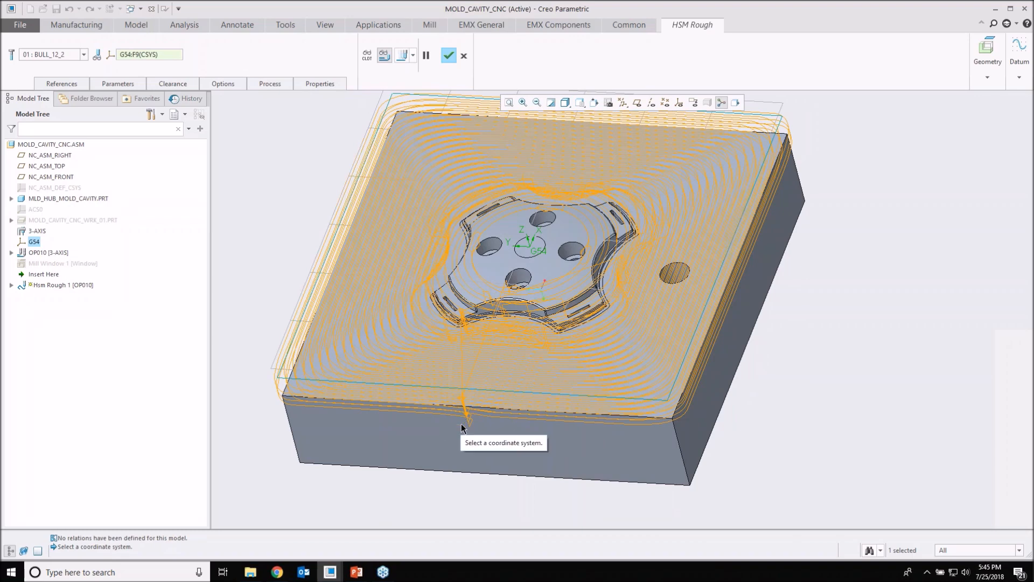
pyautogui.moveTo(461, 423)
pyautogui.mouseDown(button='middle')
pyautogui.moveTo(461, 344)
pyautogui.moveTo(345, 330)
pyautogui.mouseUp(button='middle')
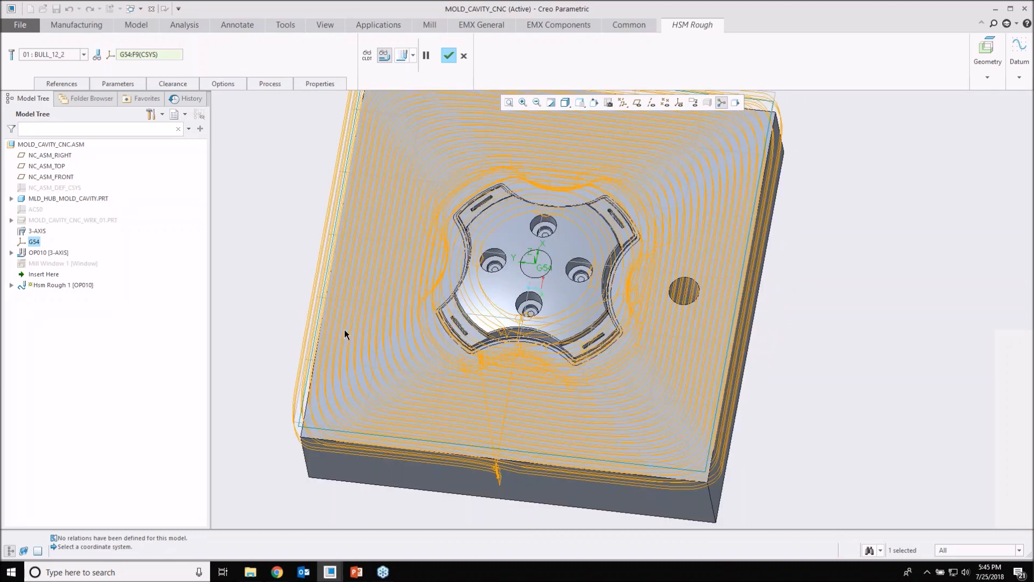
# Step: Play back the Hsm Rough 1 toolpath with the cutting tool displayed, raising the display speed slightly
pyautogui.click(401, 55)
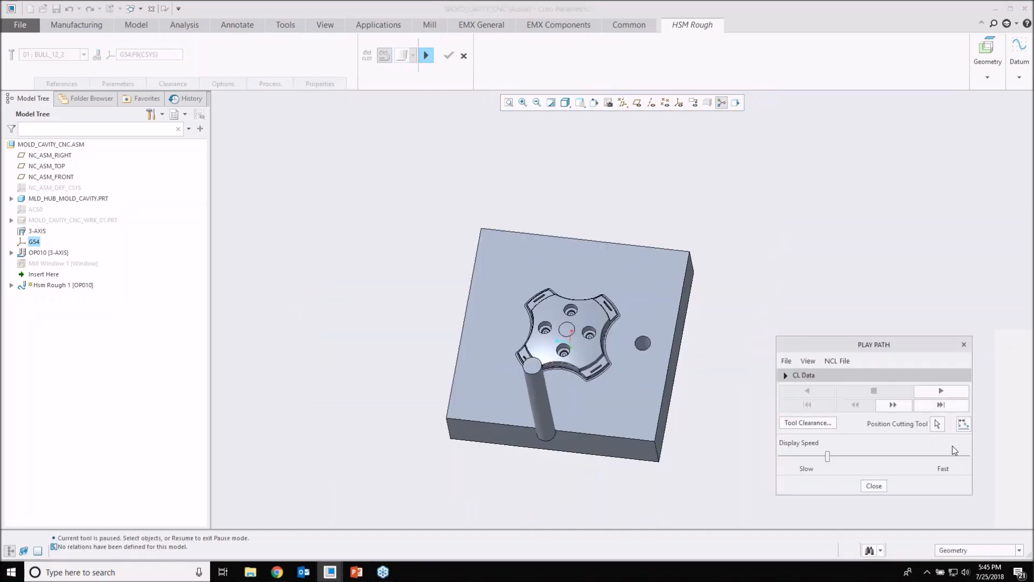
pyautogui.click(940, 393)
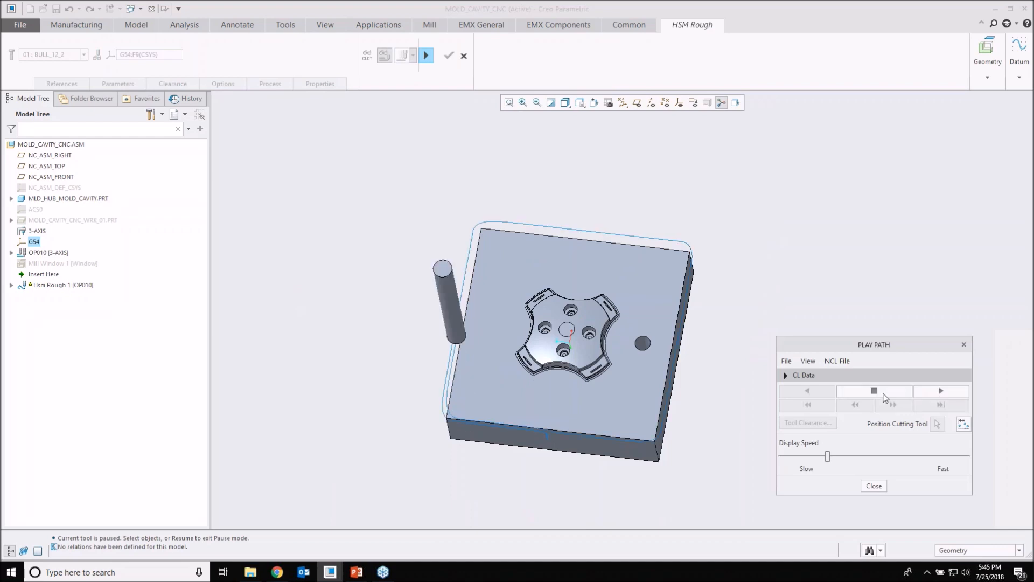
pyautogui.click(883, 397)
pyautogui.moveTo(608, 378); pyautogui.dragTo(609, 376, button='middle')
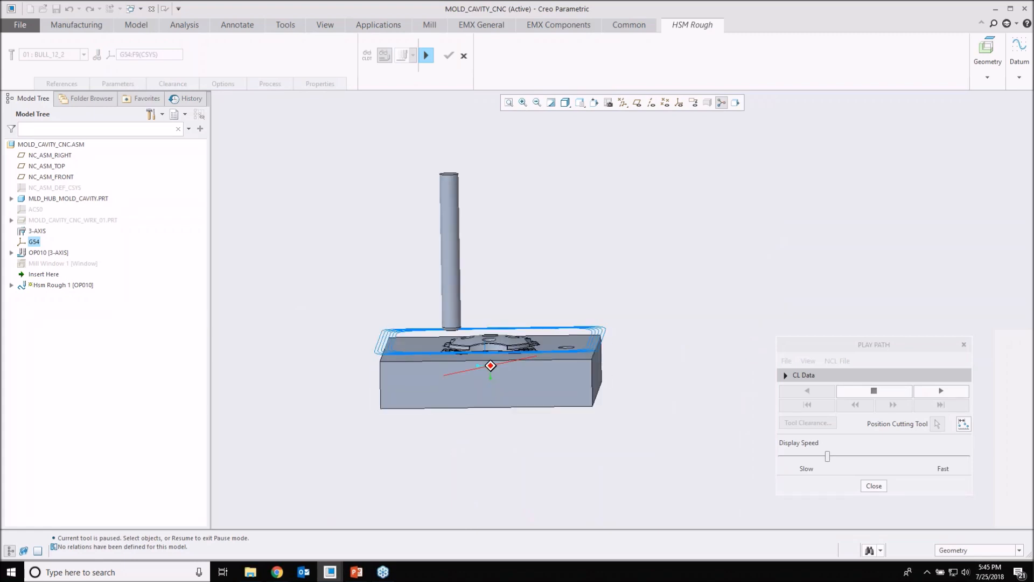
pyautogui.click(839, 456)
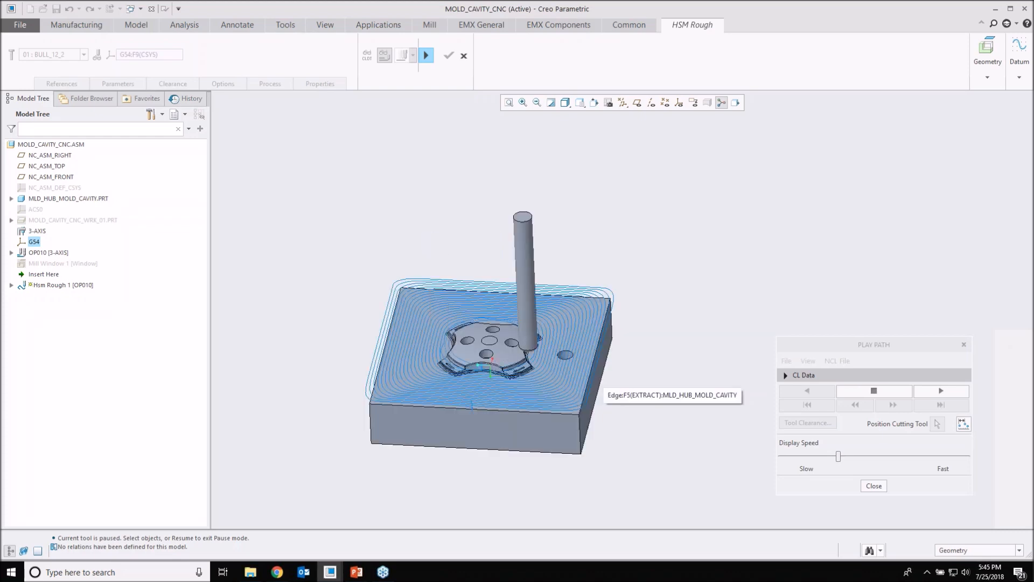
pyautogui.moveTo(547, 322); pyautogui.dragTo(540, 326, button='middle')
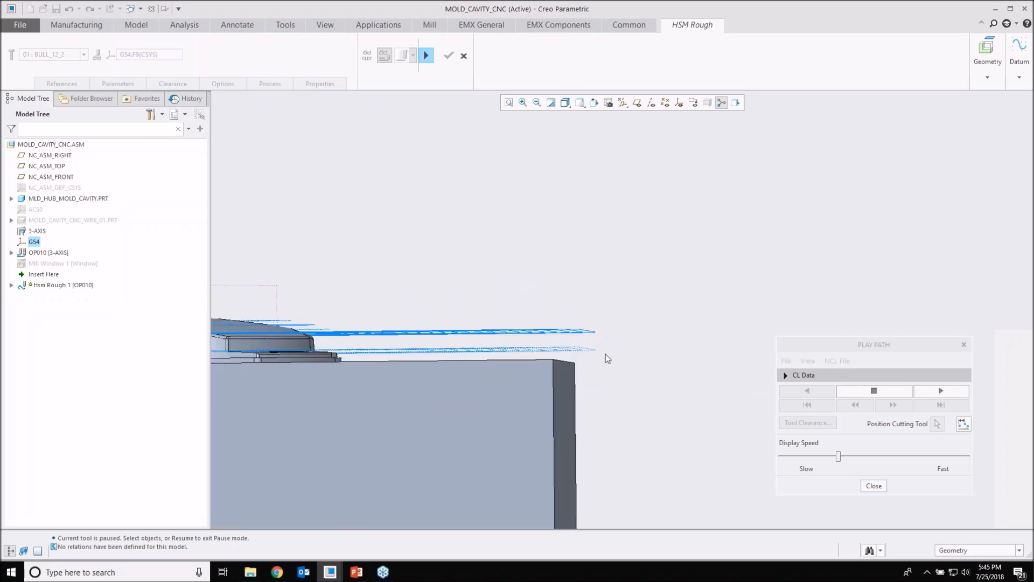
# Step: Examine the stepped cutting levels beside the raised star form from the side, and close the toolpath playback
pyautogui.scroll(2, 605, 354)
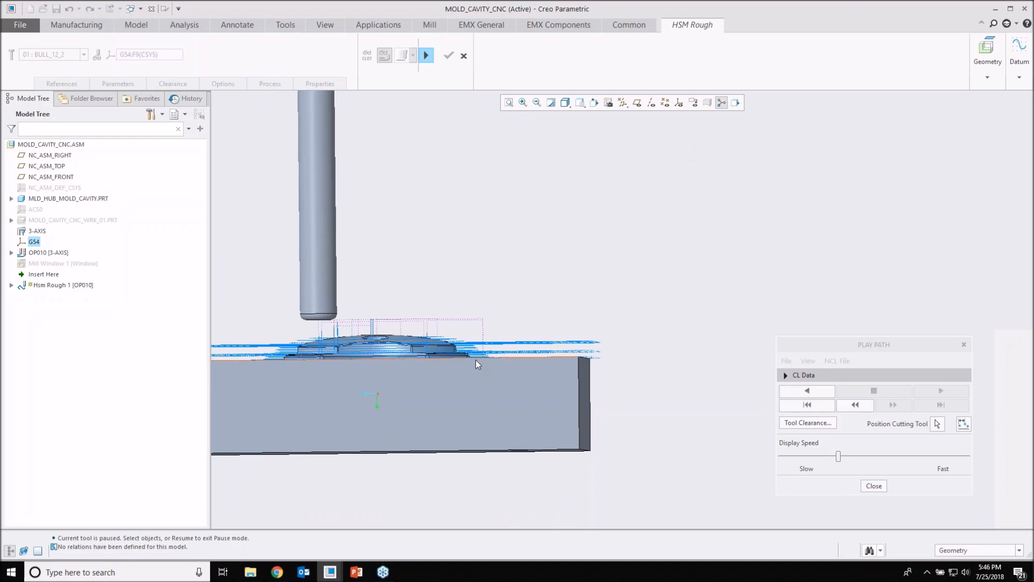
pyautogui.scroll(5, 477, 360)
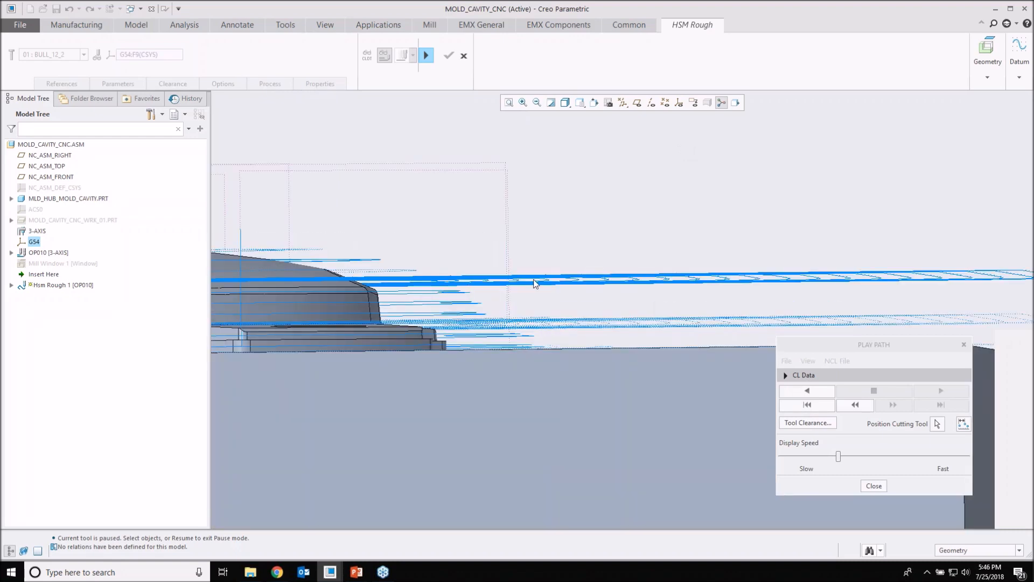
pyautogui.moveTo(597, 324); pyautogui.dragTo(510, 313, button='middle')
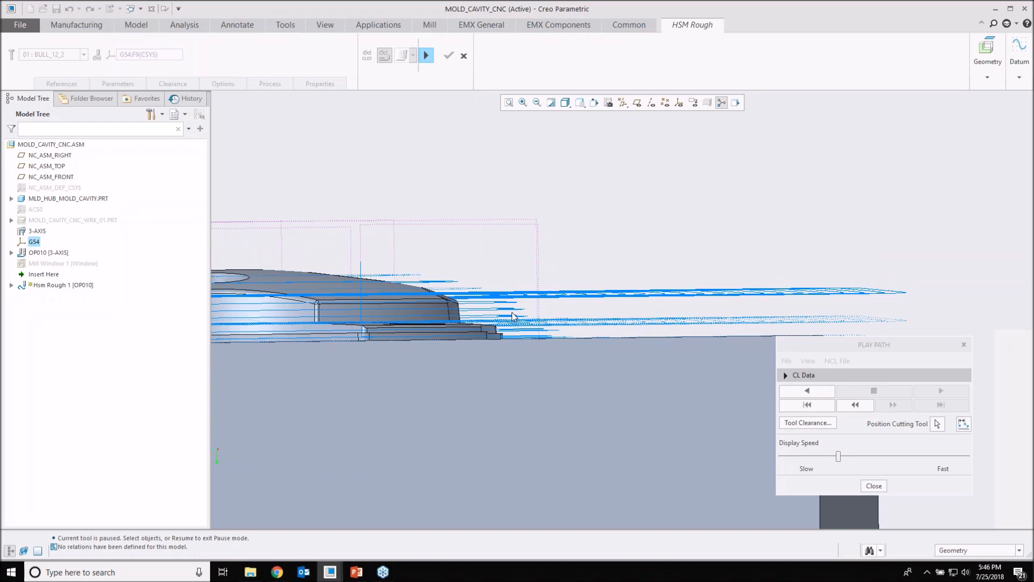
pyautogui.scroll(-2, 512, 317)
pyautogui.scroll(-2, 513, 316)
pyautogui.click(874, 486)
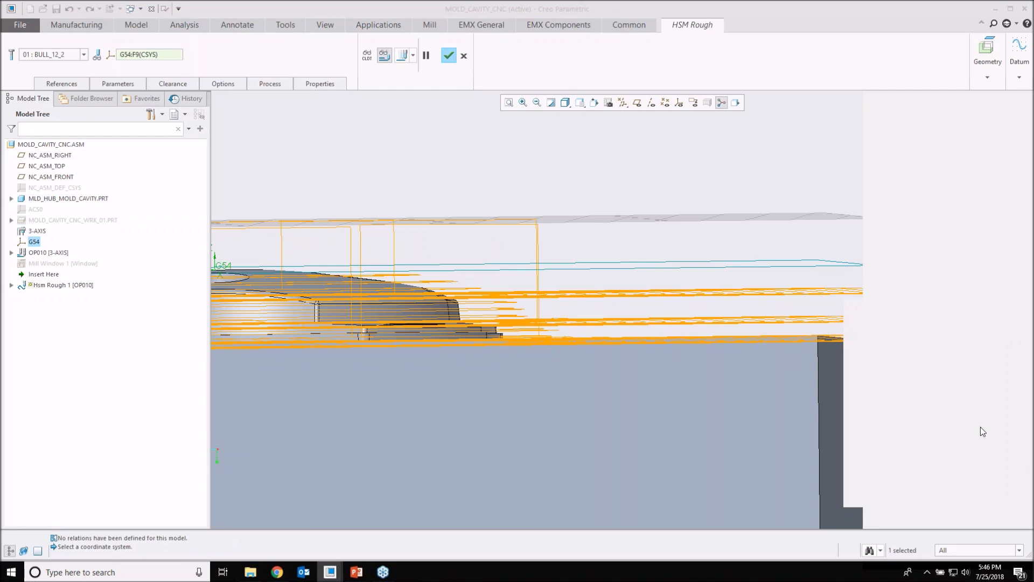
pyautogui.click(890, 483)
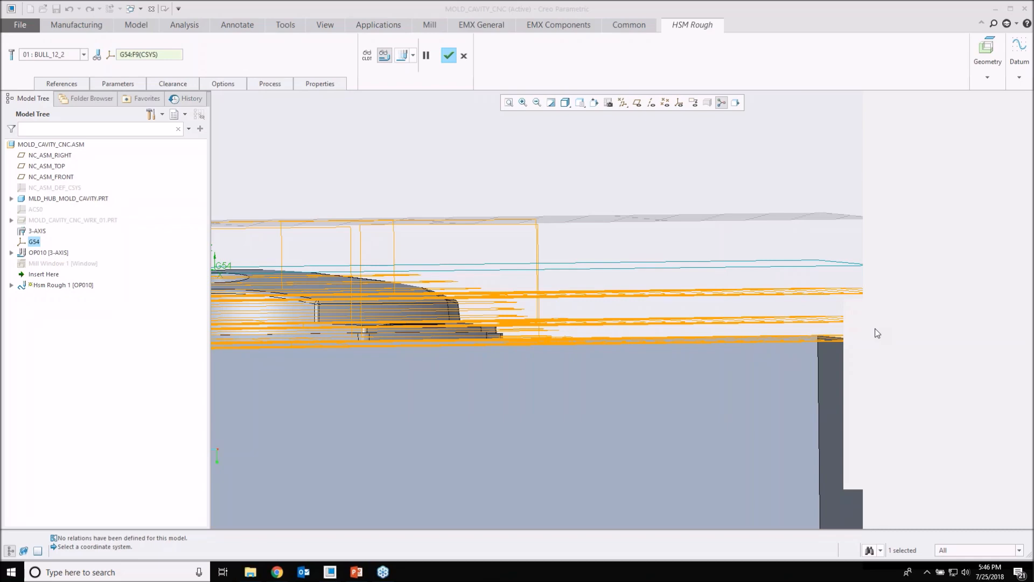
pyautogui.moveTo(877, 334); pyautogui.dragTo(914, 363, button='middle')
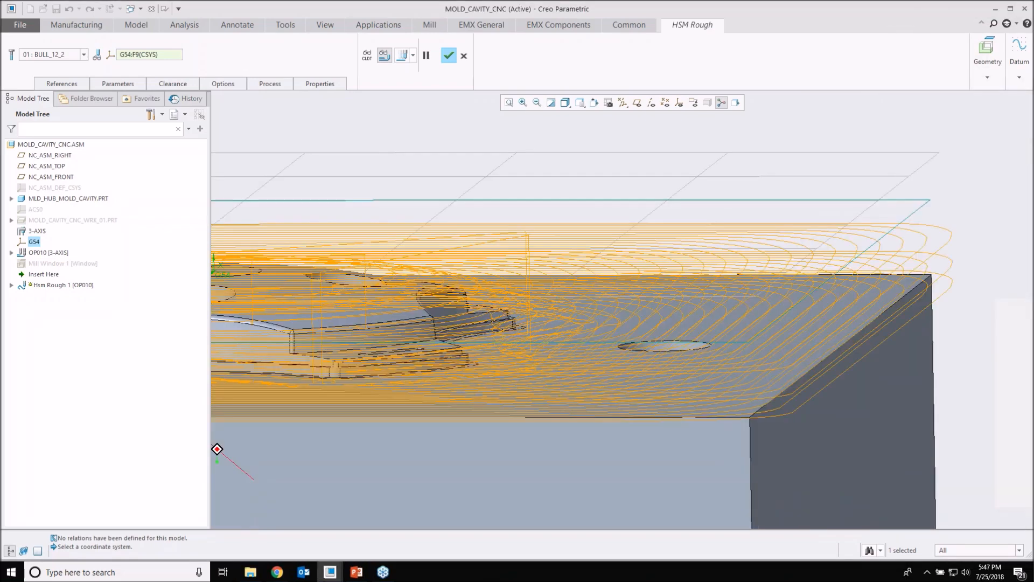
pyautogui.moveTo(217, 449); pyautogui.dragTo(614, 270, button='middle')
pyautogui.scroll(5, 642, 268)
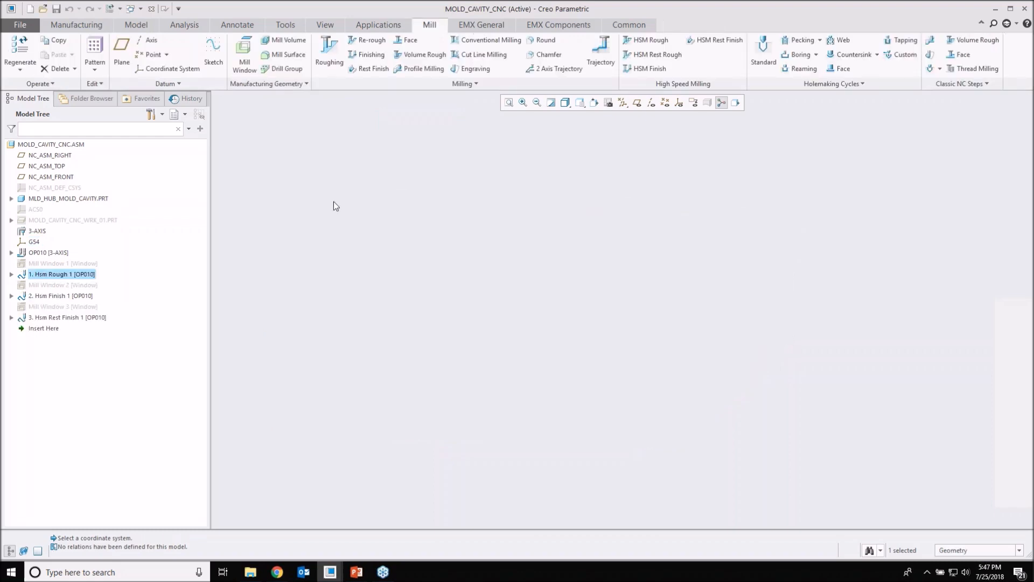
# Step: Move the insertion point back to directly before Hsm Rough 1 and show Mill Window 1 in the model
pyautogui.click(36, 328)
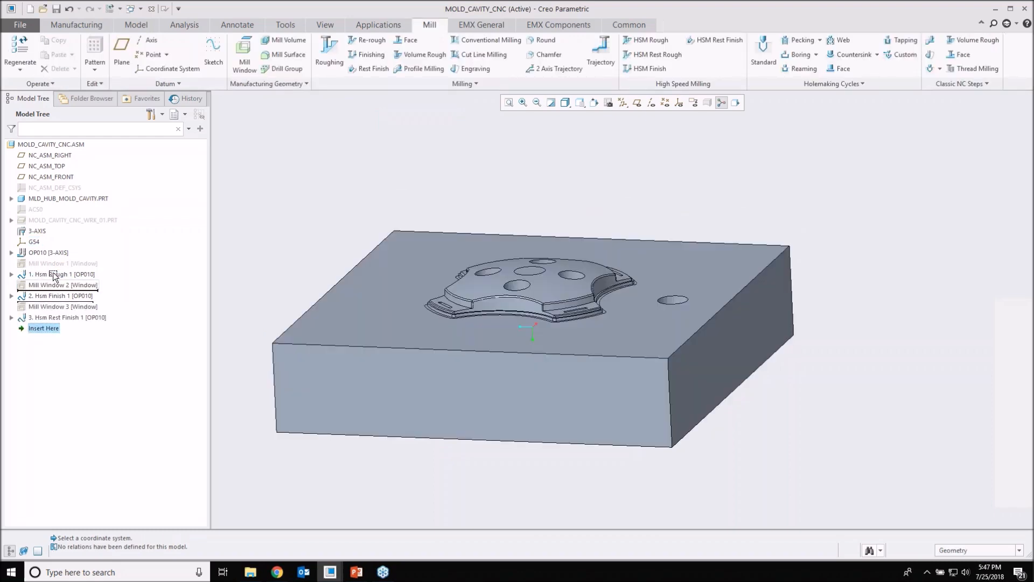
pyautogui.moveTo(35, 328); pyautogui.dragTo(50, 268)
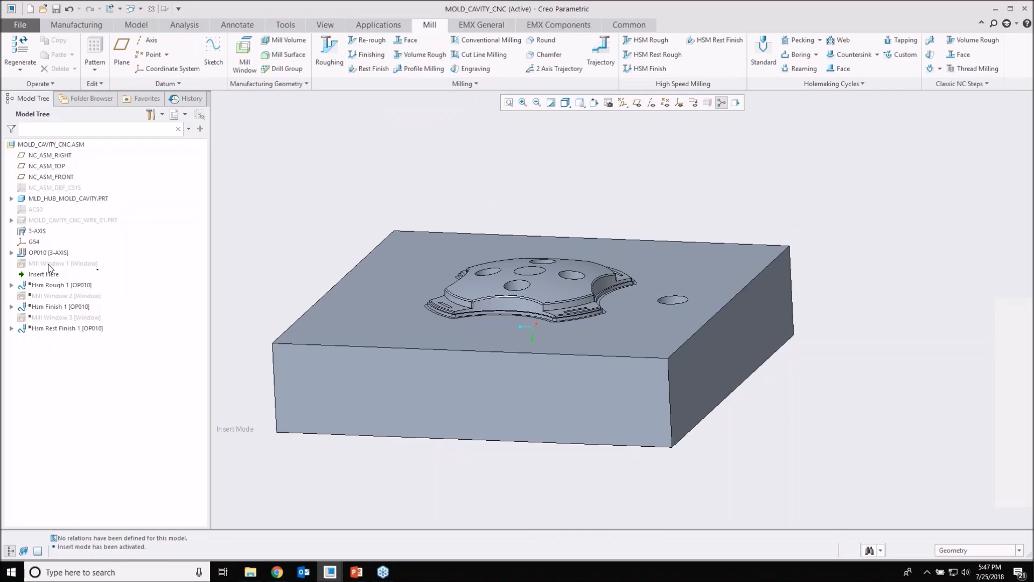
pyautogui.click(51, 264)
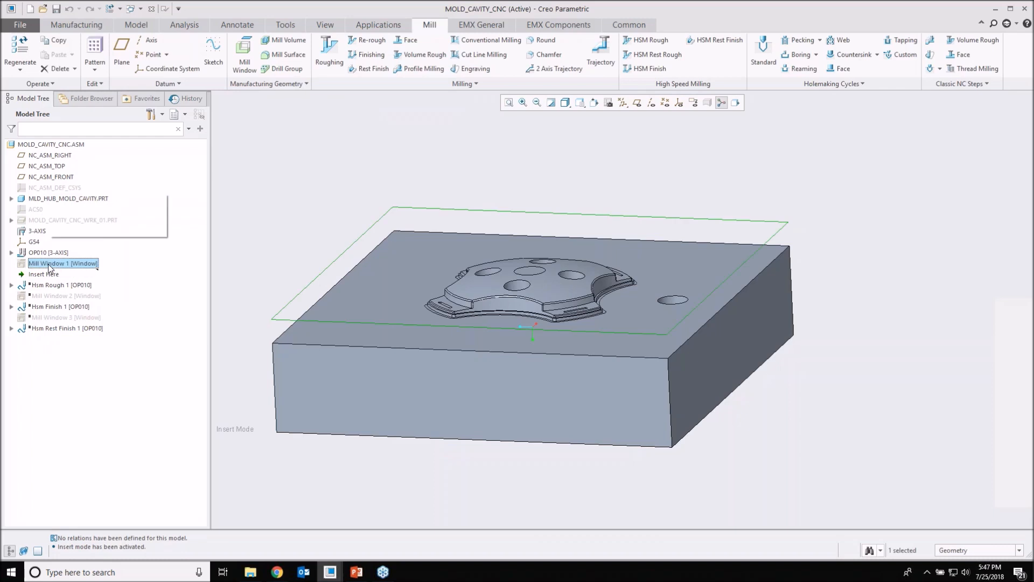
pyautogui.click(375, 201)
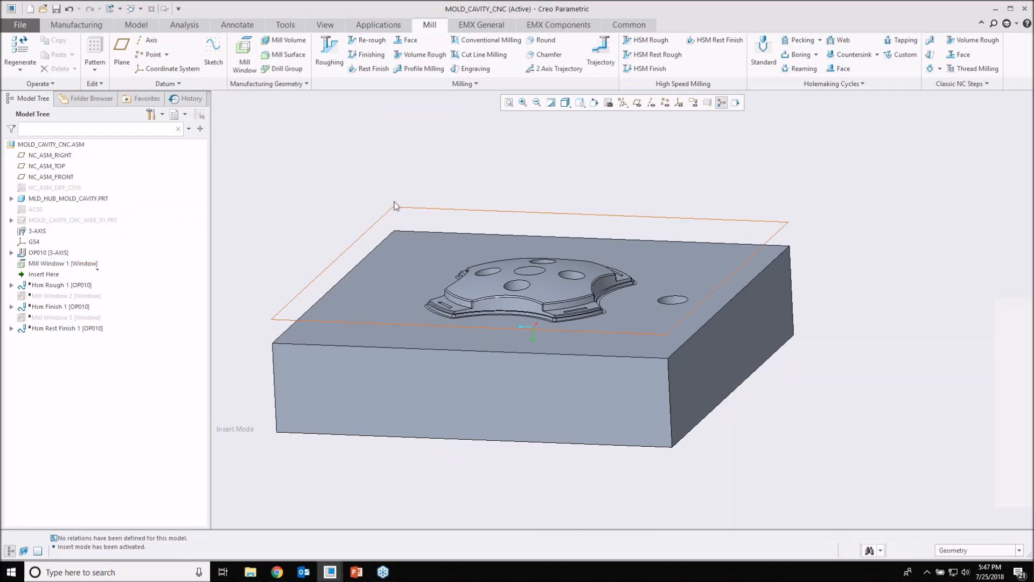
pyautogui.click(244, 59)
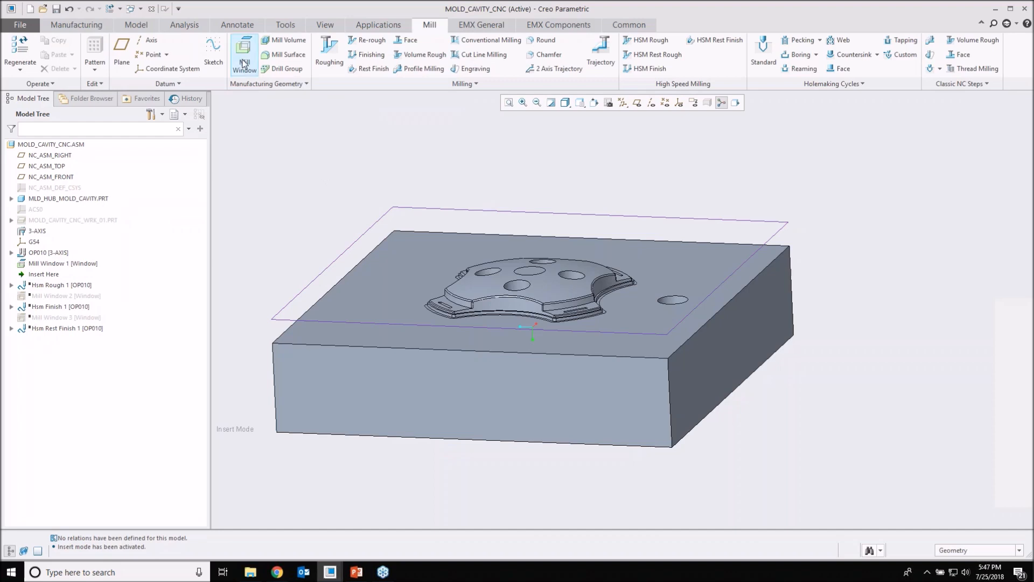
pyautogui.click(70, 85)
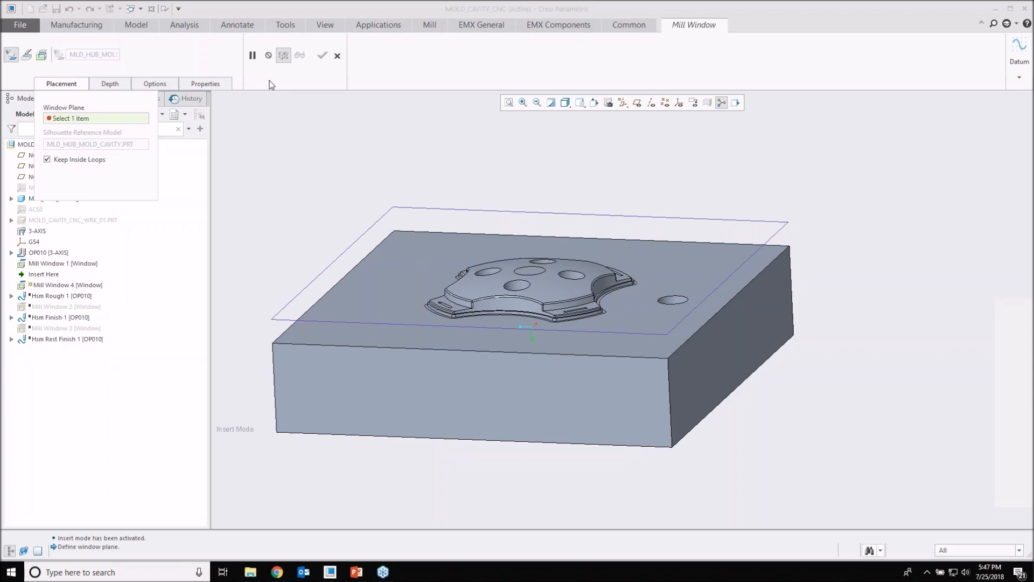
pyautogui.click(338, 55)
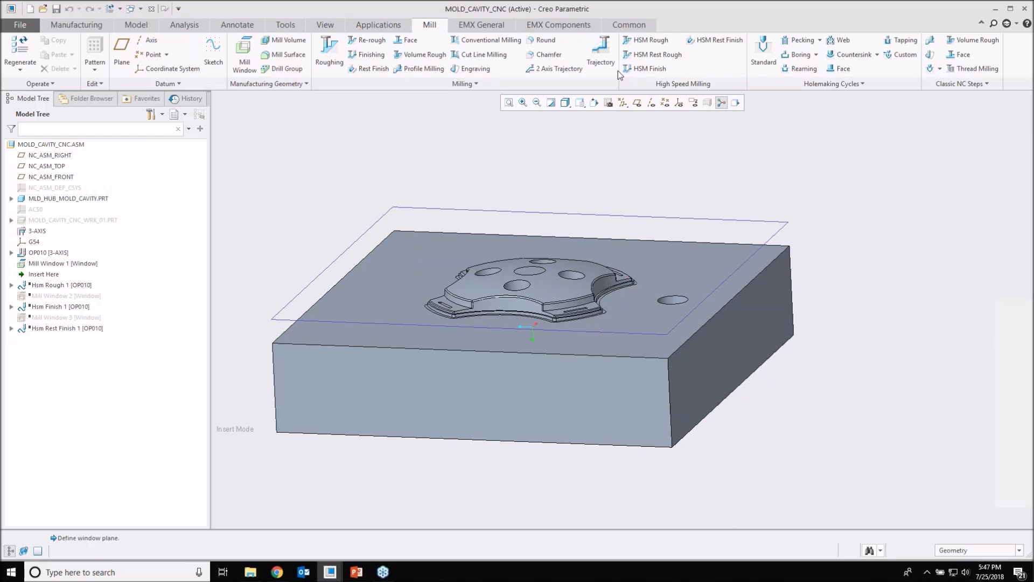
# Step: Start a new HSM Rough step with tool 01 : BULL_12_2, check its parameters, and assign Mill Window 1 as its reference
pyautogui.click(647, 45)
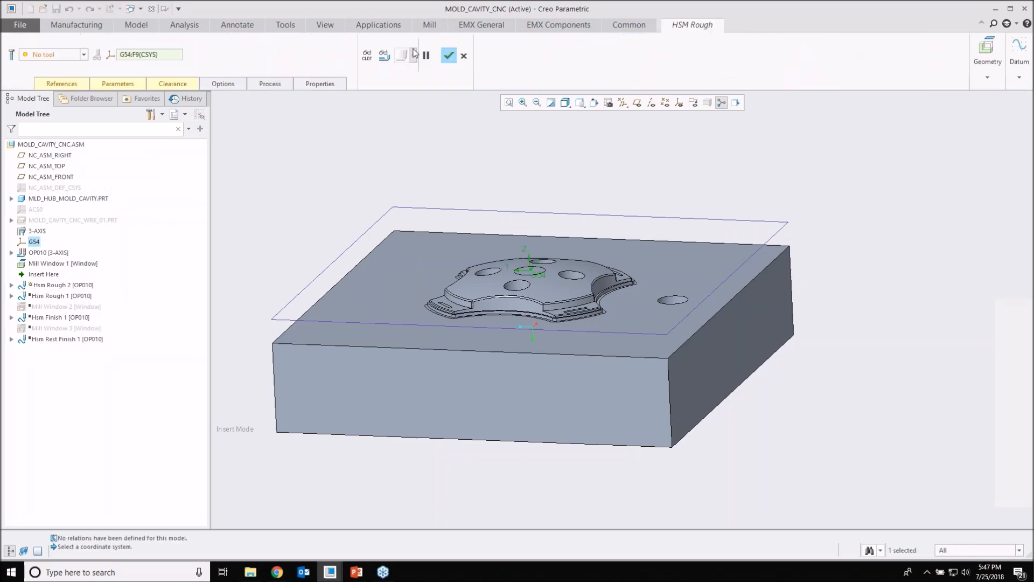
pyautogui.click(84, 54)
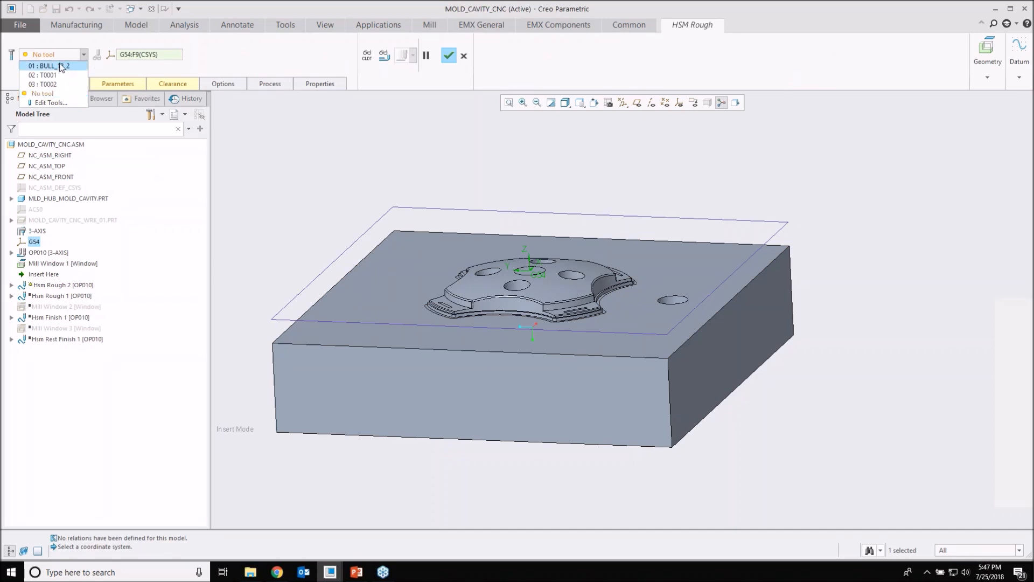
pyautogui.click(60, 65)
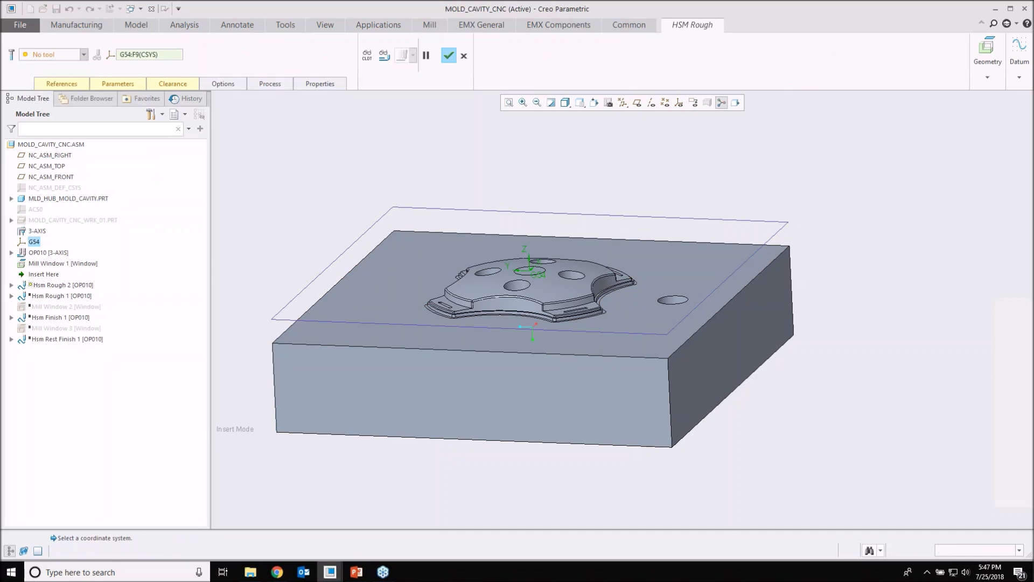
pyautogui.click(118, 84)
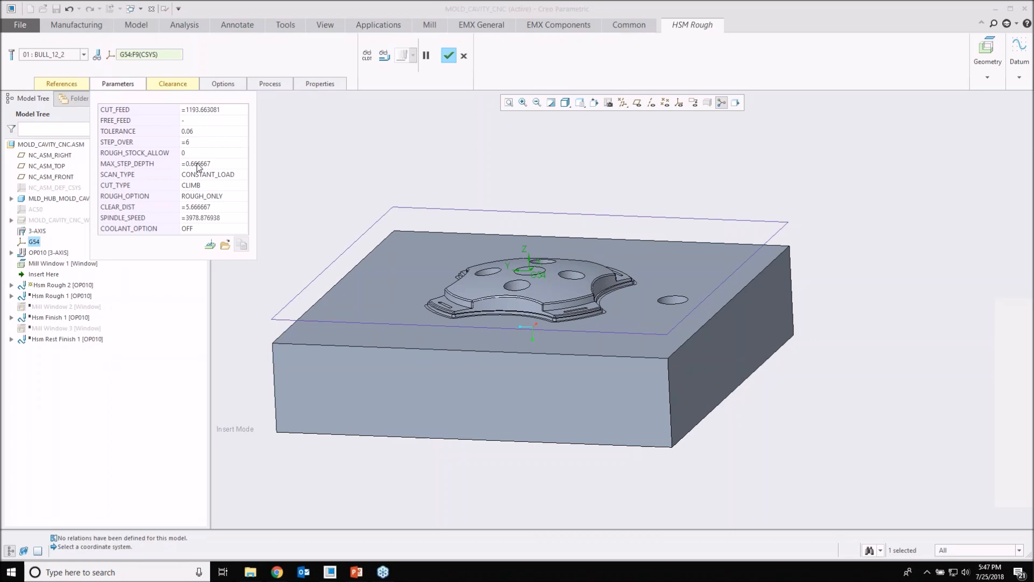
pyautogui.moveTo(198, 167)
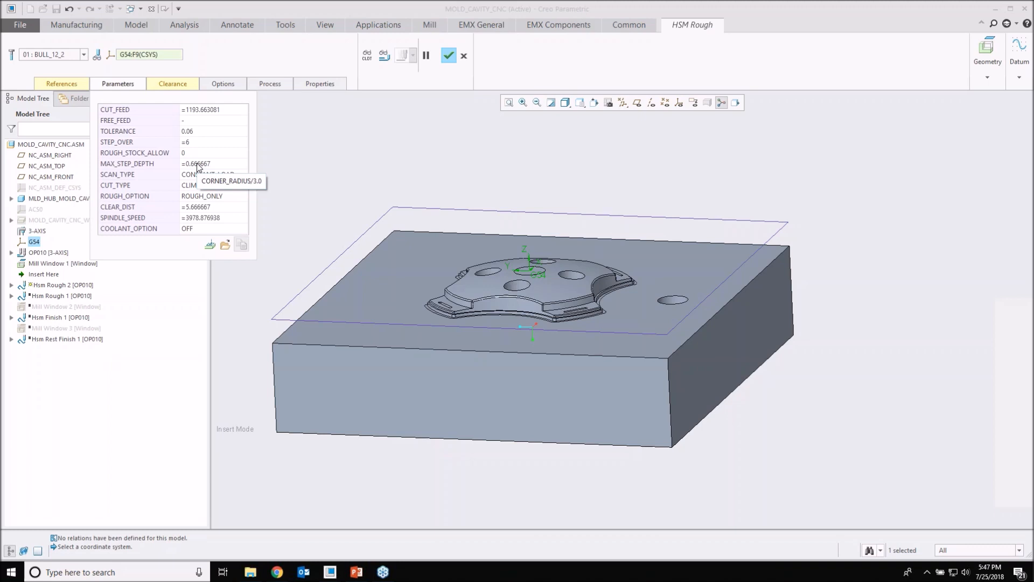
pyautogui.click(62, 85)
pyautogui.click(72, 119)
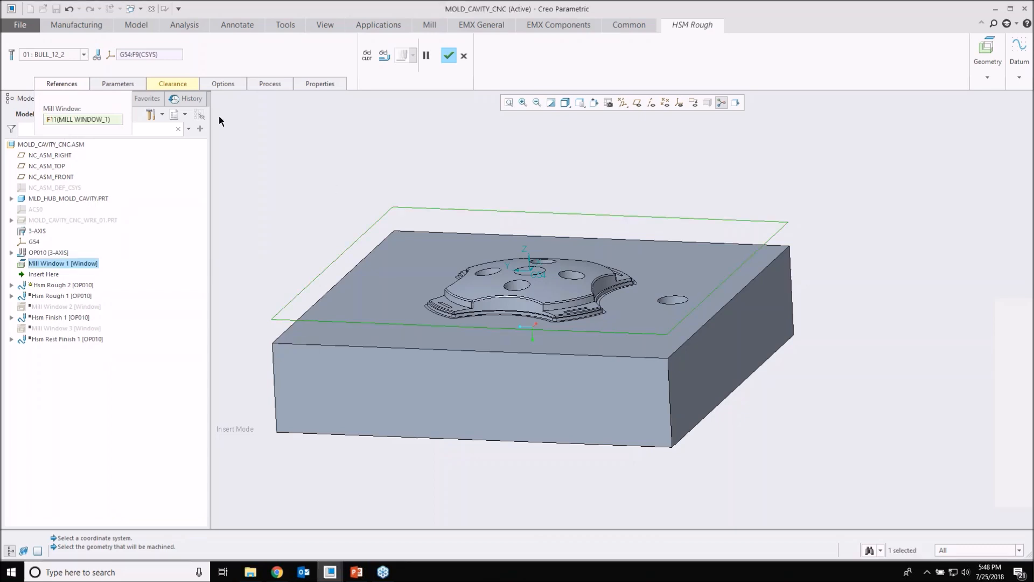
# Step: Define the step's retract plane at a value of 5 from the circular top face at the star form's centre
pyautogui.click(172, 83)
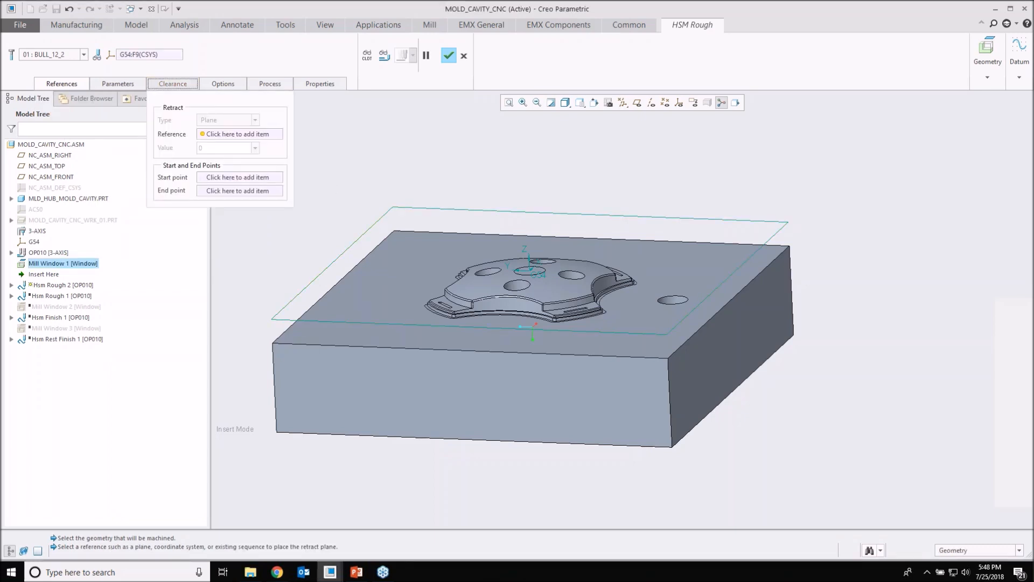
pyautogui.click(237, 134)
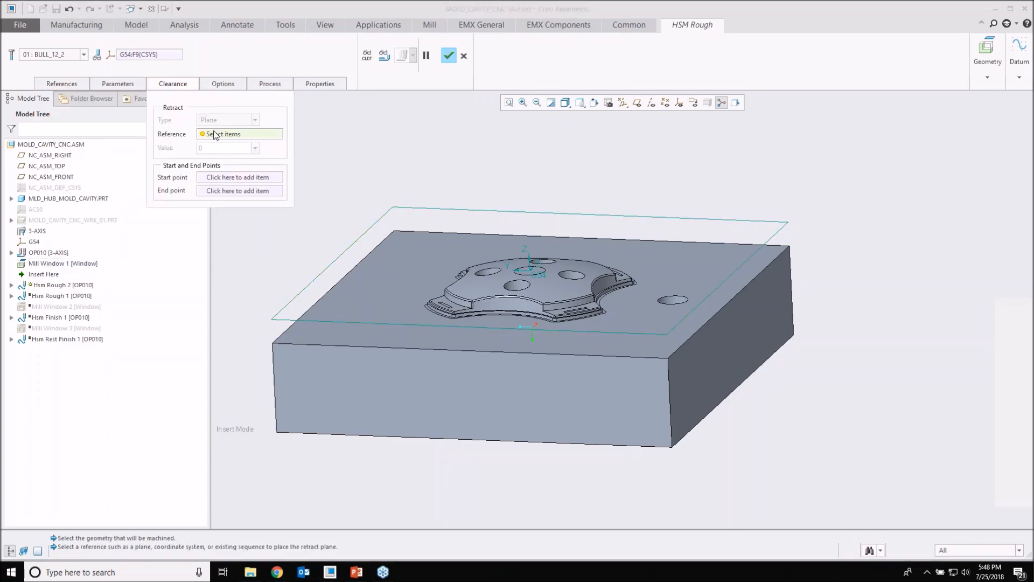
pyautogui.click(529, 269)
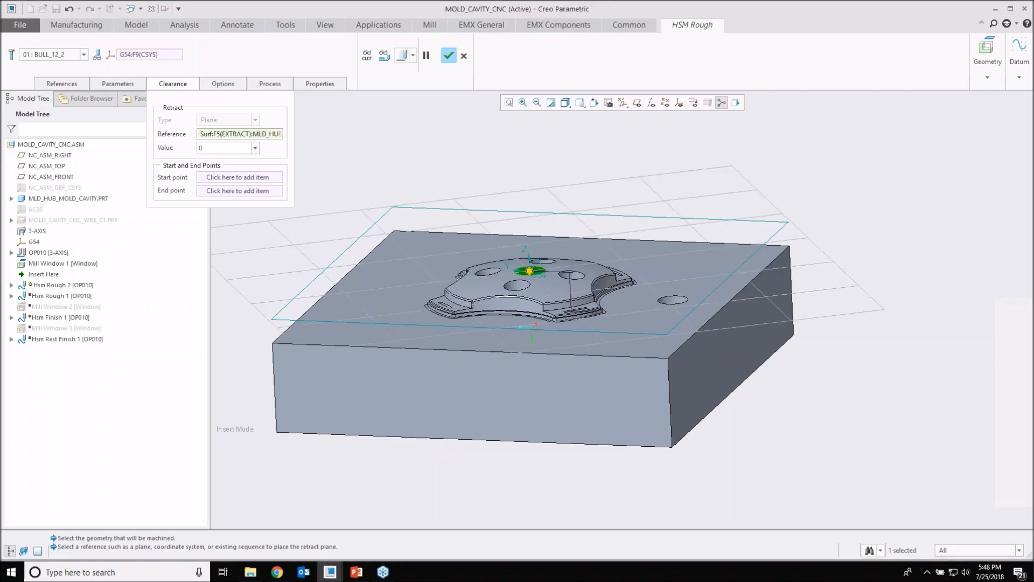
pyautogui.moveTo(530, 270); pyautogui.dragTo(529, 259)
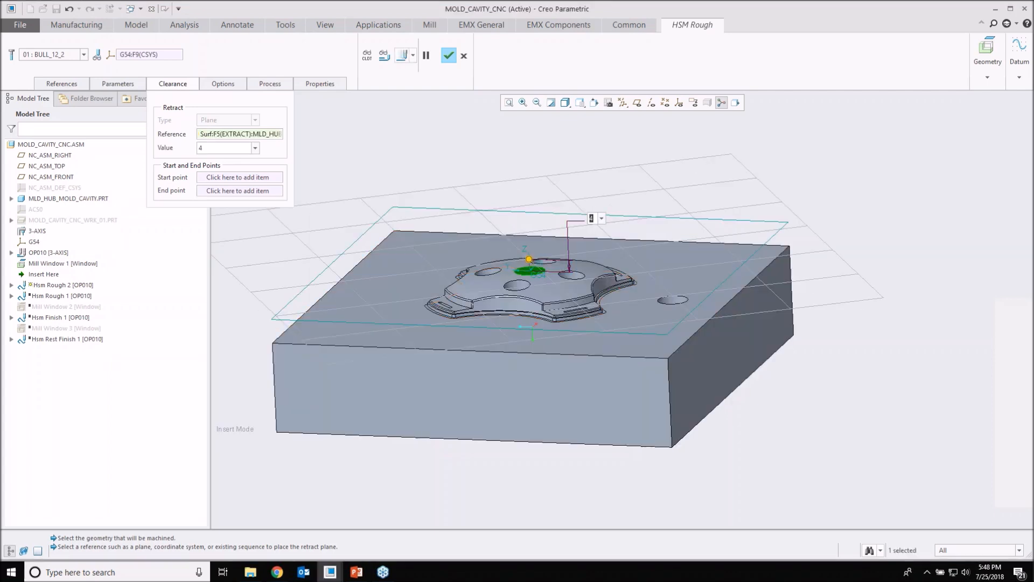
pyautogui.write('5')
pyautogui.press('Return')
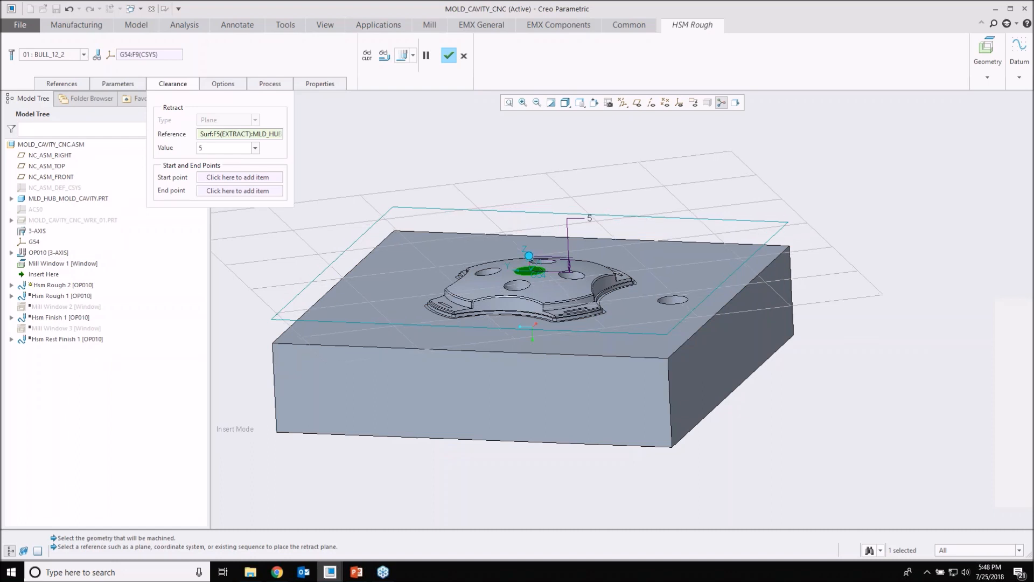
pyautogui.moveTo(498, 207)
pyautogui.mouseDown(button='middle')
pyautogui.moveTo(517, 153)
pyautogui.moveTo(513, 194)
pyautogui.mouseUp(button='middle')
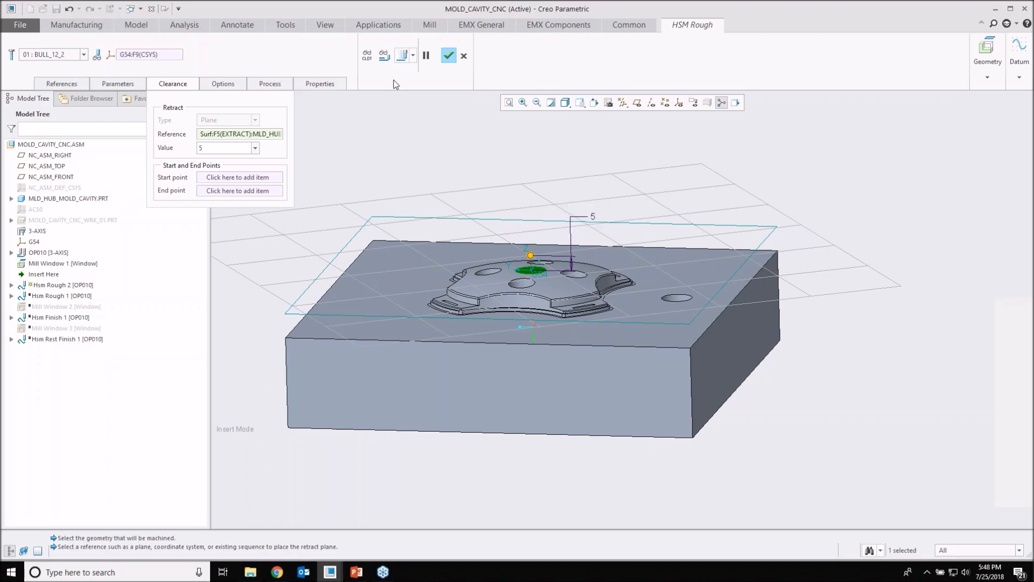
# Step: Try to compute and play the new roughing toolpath, and recheck the step's parameters and mill window reference
pyautogui.click(384, 59)
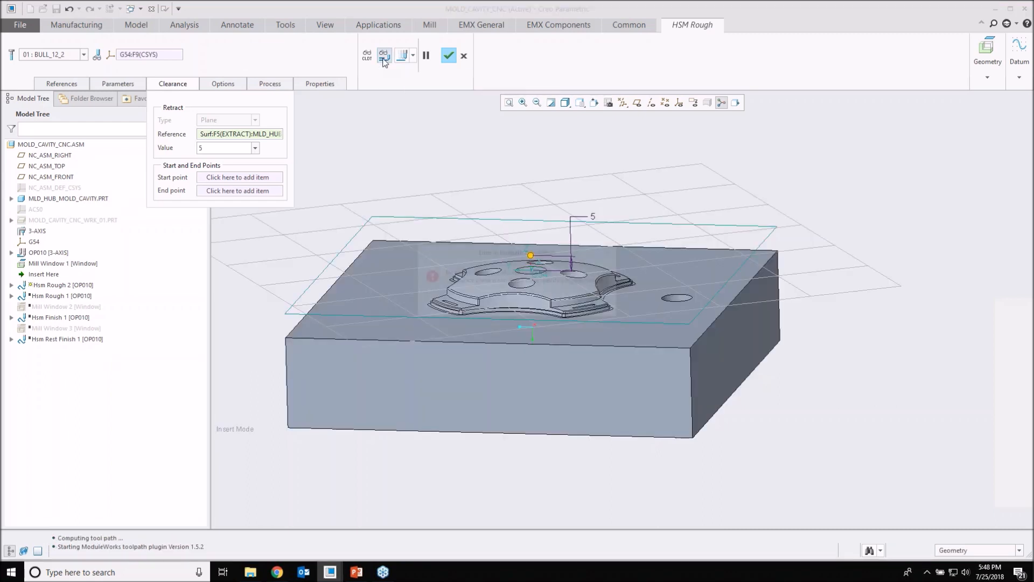
pyautogui.click(597, 305)
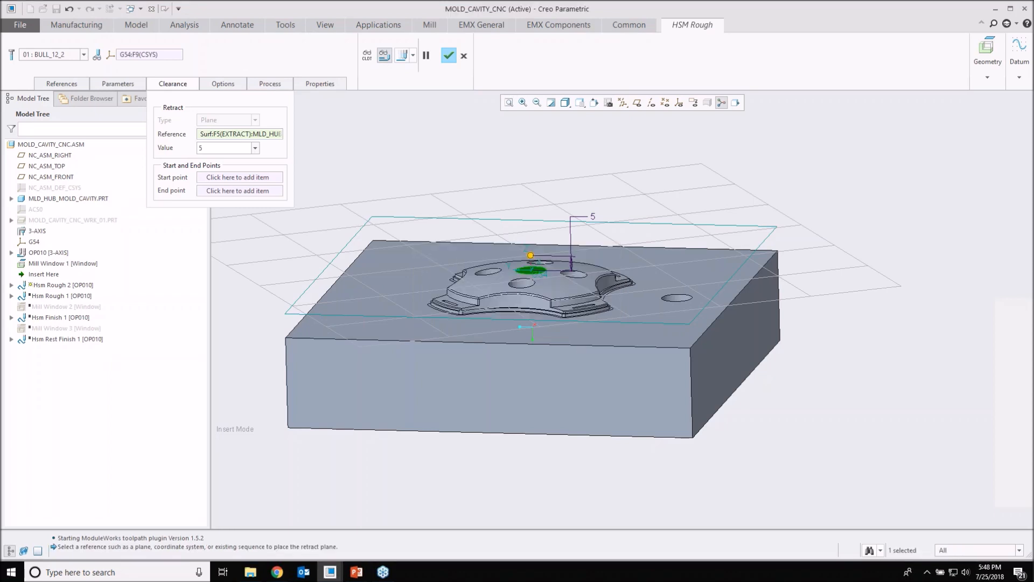
pyautogui.click(400, 60)
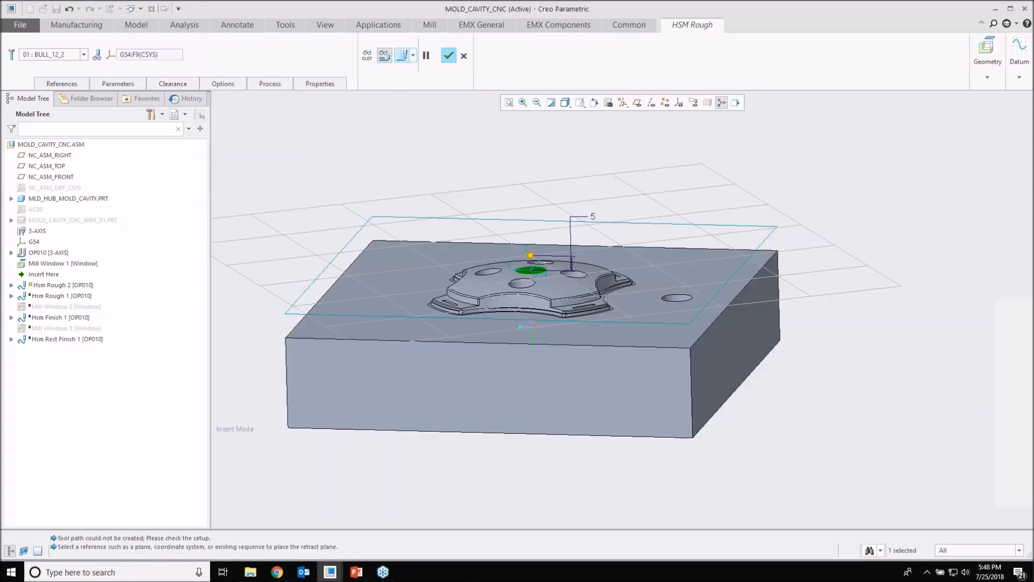
pyautogui.click(426, 55)
pyautogui.click(118, 83)
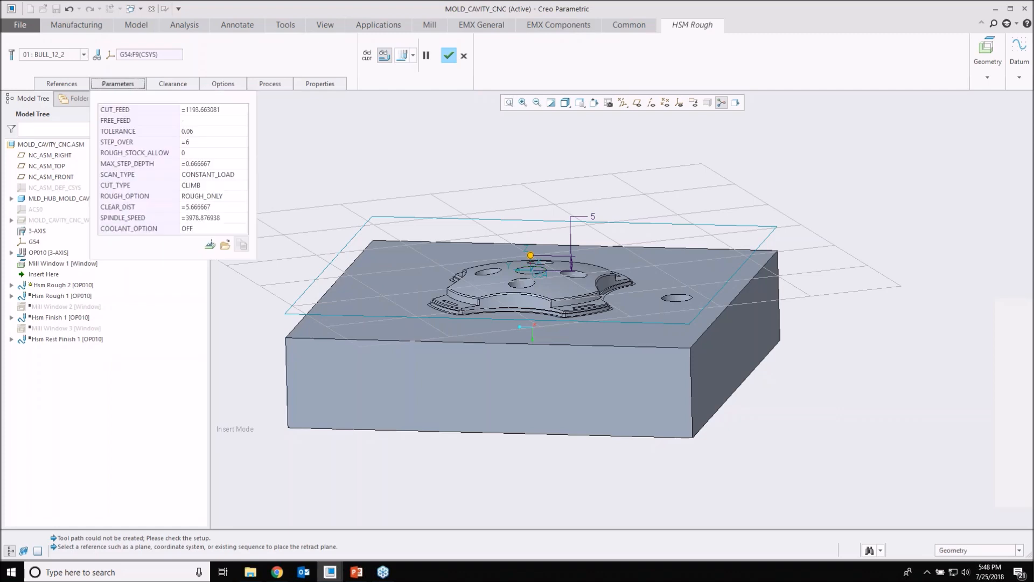
pyautogui.click(77, 85)
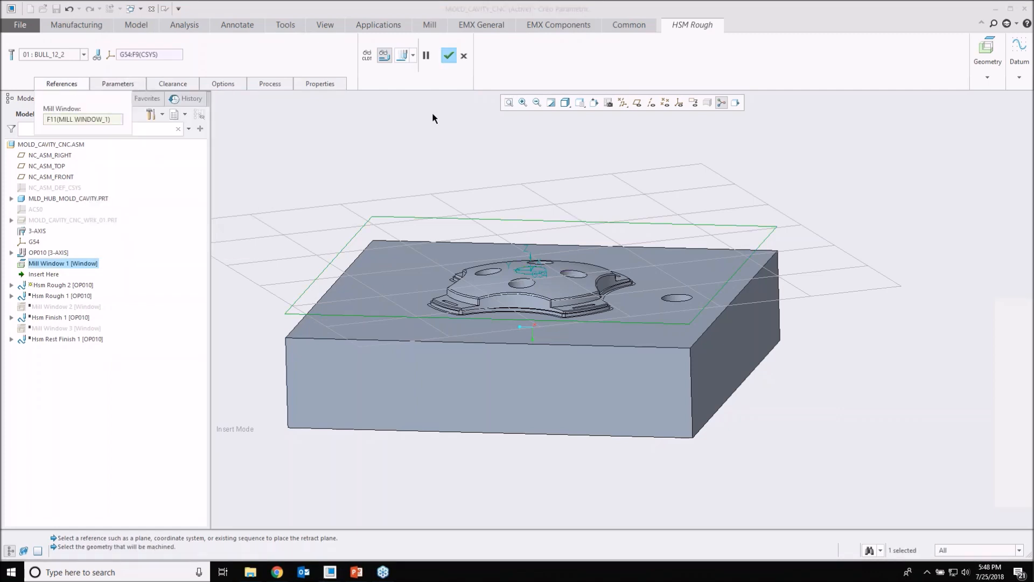
# Step: Review the new roughing step's scan type and rough option parameters, and cancel the step's creation
pyautogui.moveTo(538, 253); pyautogui.dragTo(531, 322, button='middle')
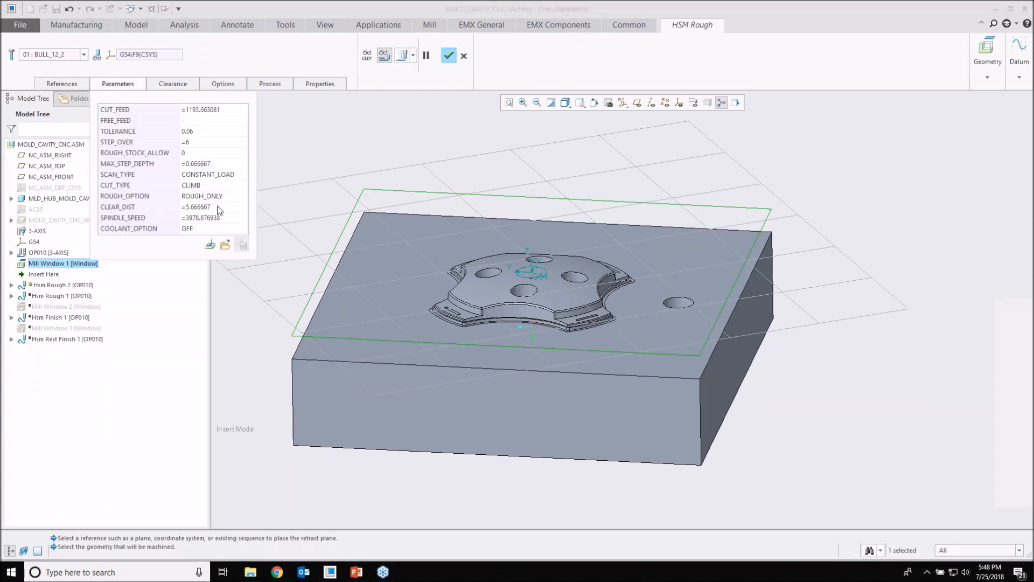
pyautogui.click(213, 174)
pyautogui.click(220, 196)
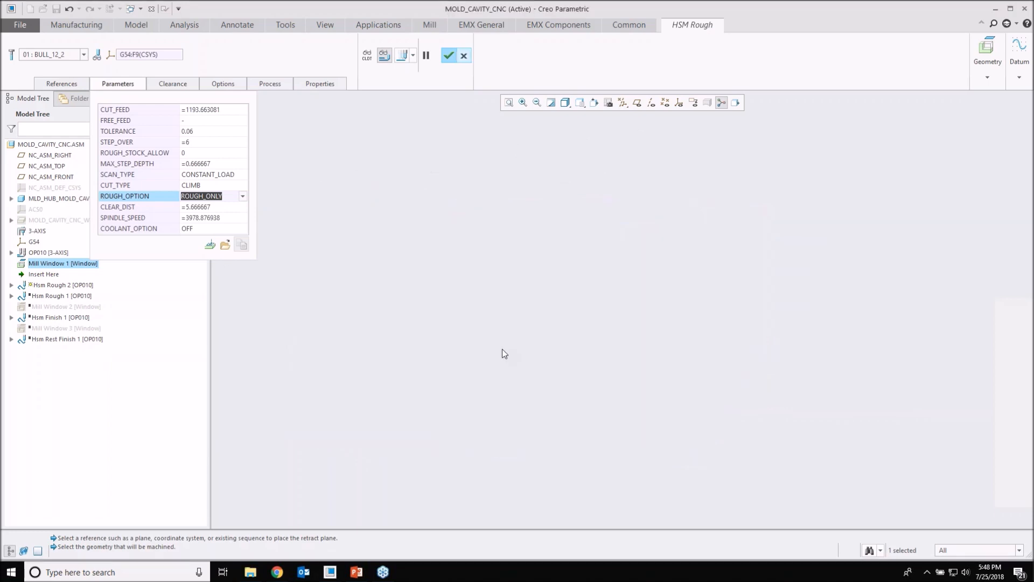
pyautogui.click(464, 55)
pyautogui.click(517, 304)
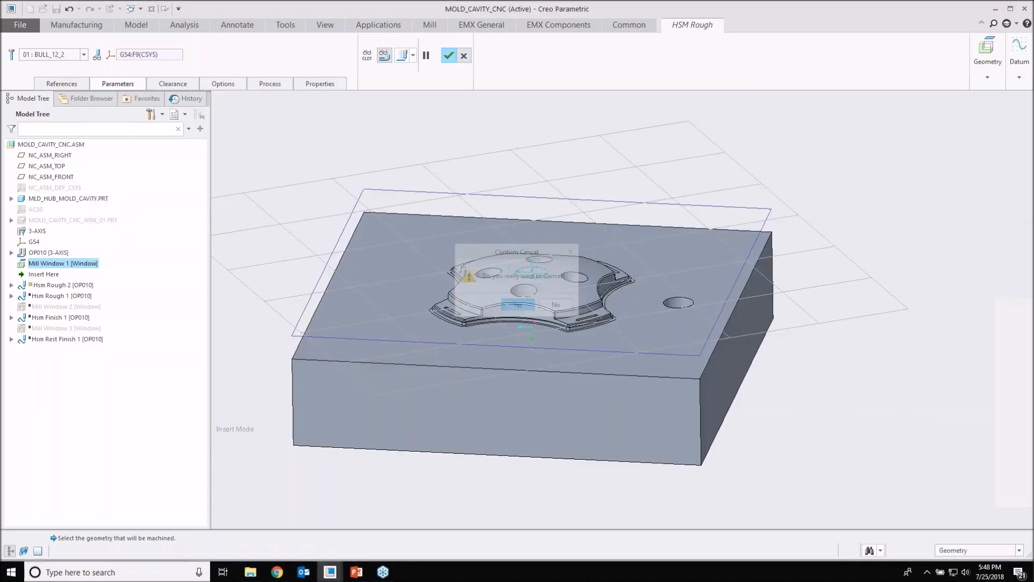
# Step: Move the insertion point to directly after Hsm Rough 1, edit that step's definition, and show its parameters
pyautogui.moveTo(43, 273); pyautogui.dragTo(54, 285)
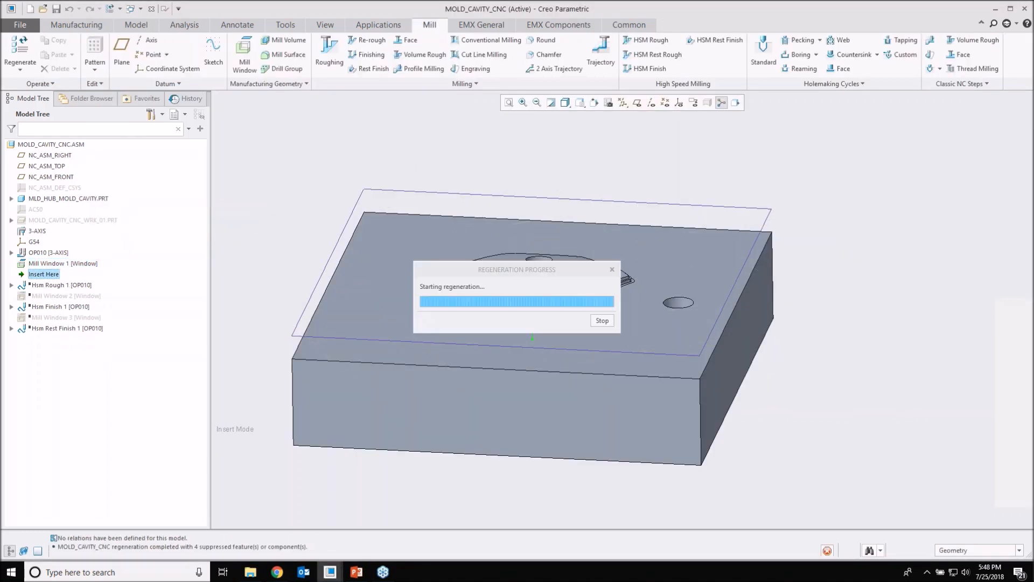
pyautogui.rightClick(55, 276)
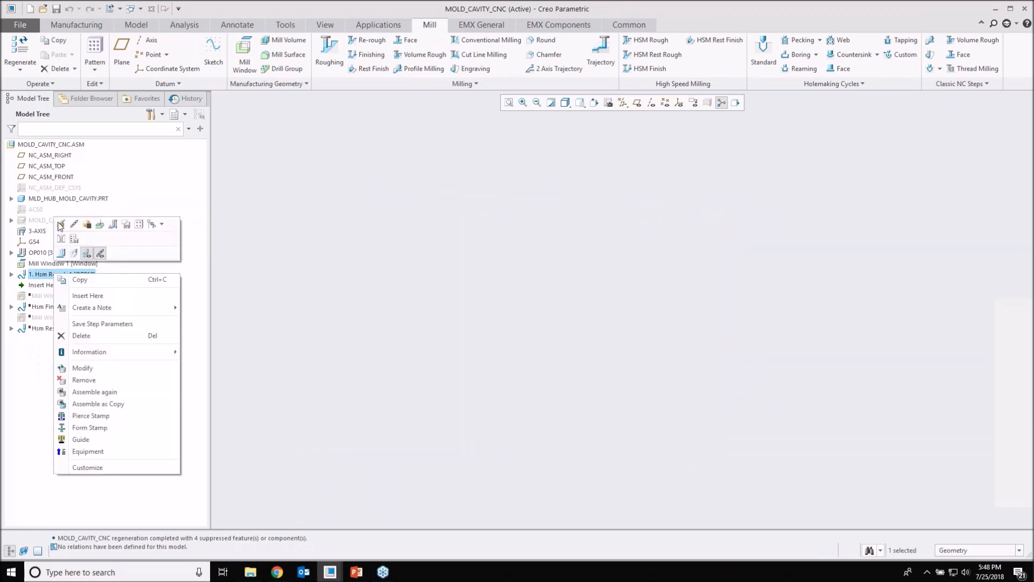
pyautogui.click(61, 223)
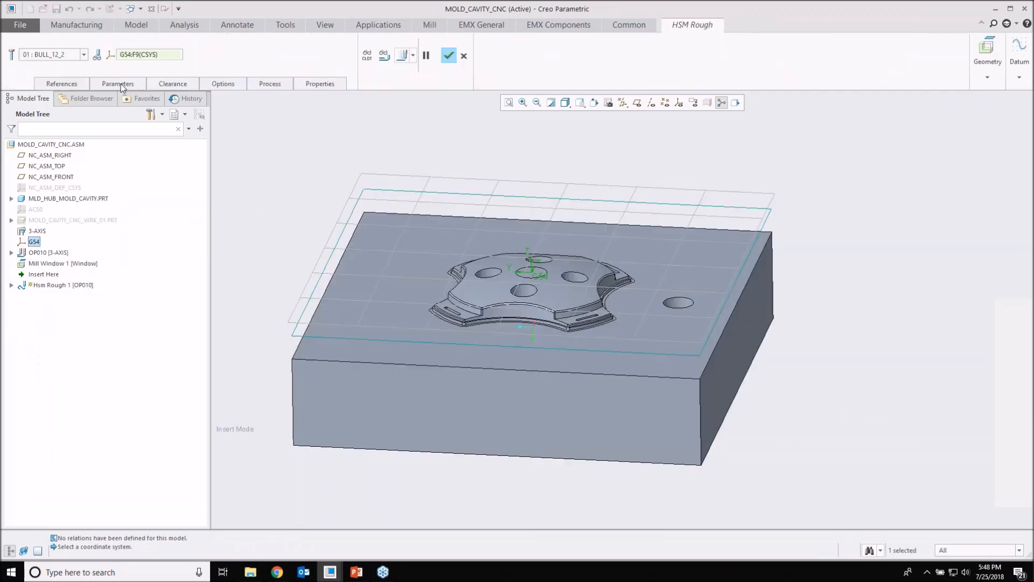
pyautogui.click(132, 56)
pyautogui.click(118, 84)
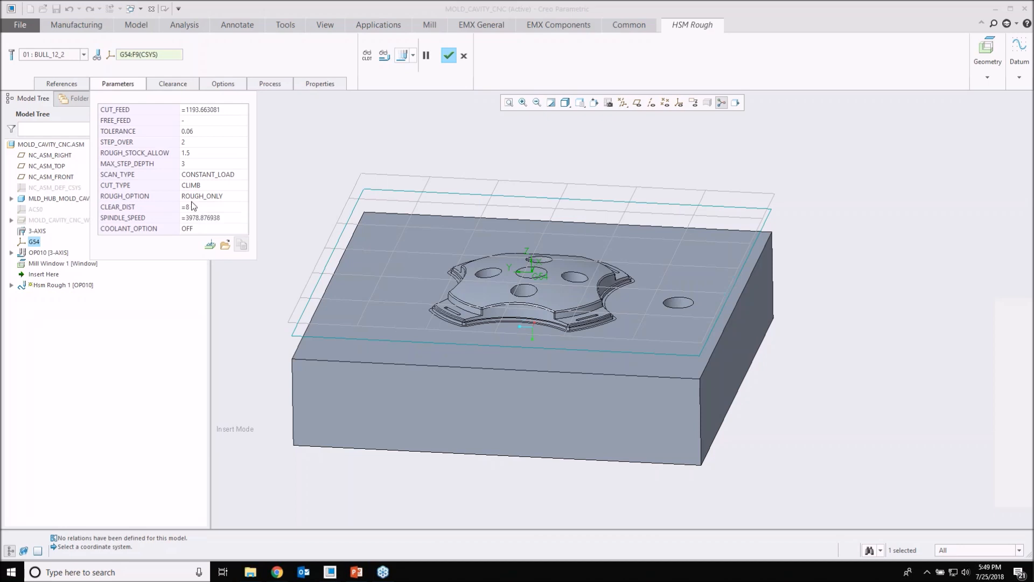
# Step: Check the rough option choices, set Hsm Rough 1's scan type to TYPE_1, and display the resulting toolpath
pyautogui.click(207, 196)
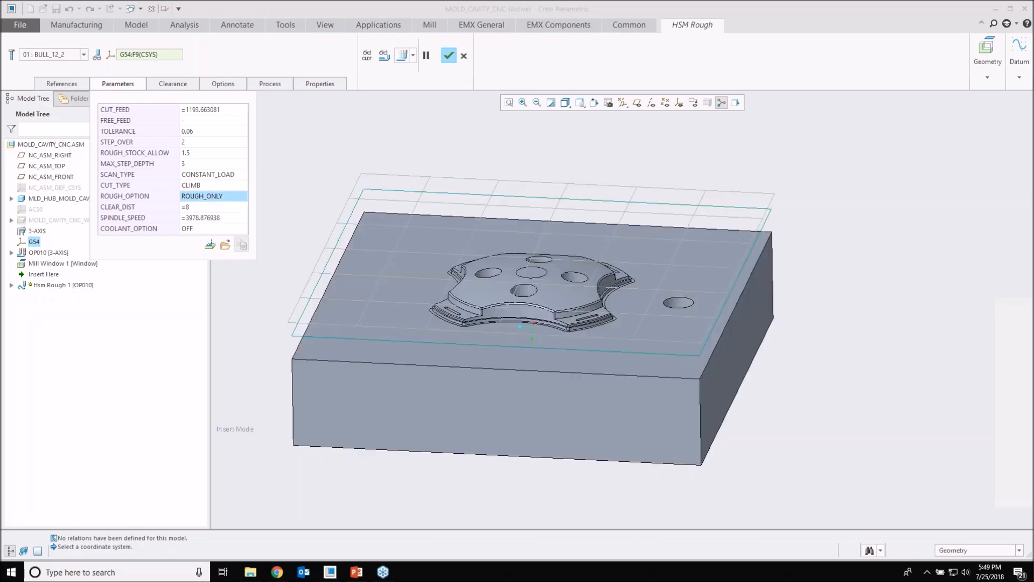
pyautogui.click(243, 196)
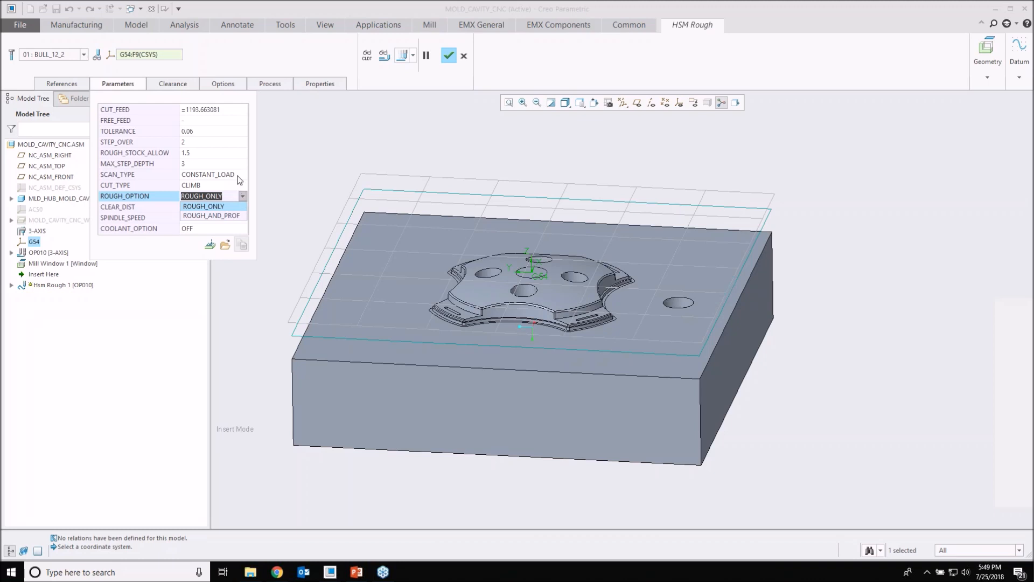
pyautogui.click(243, 176)
pyautogui.click(242, 175)
pyautogui.click(243, 175)
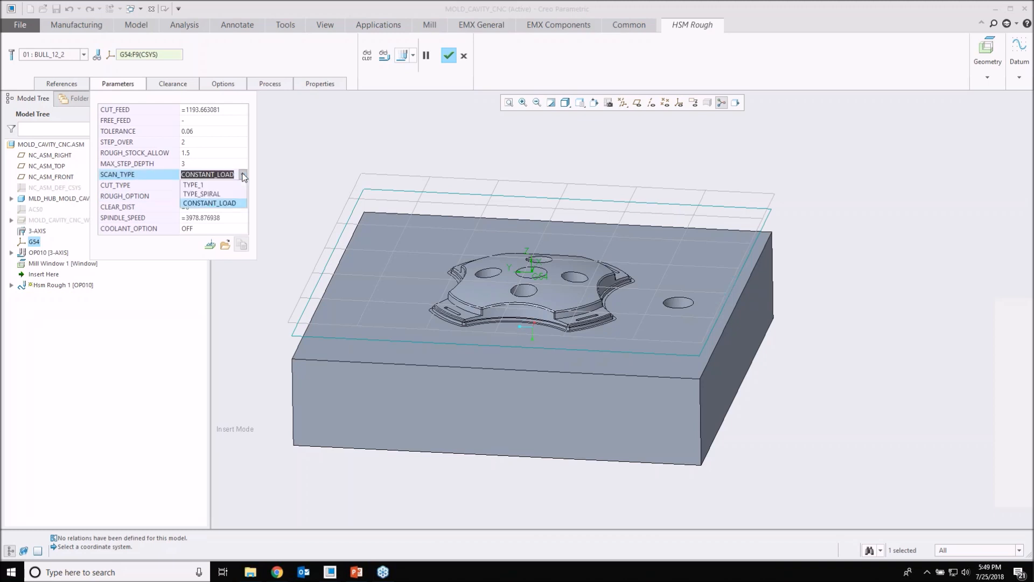
pyautogui.click(207, 186)
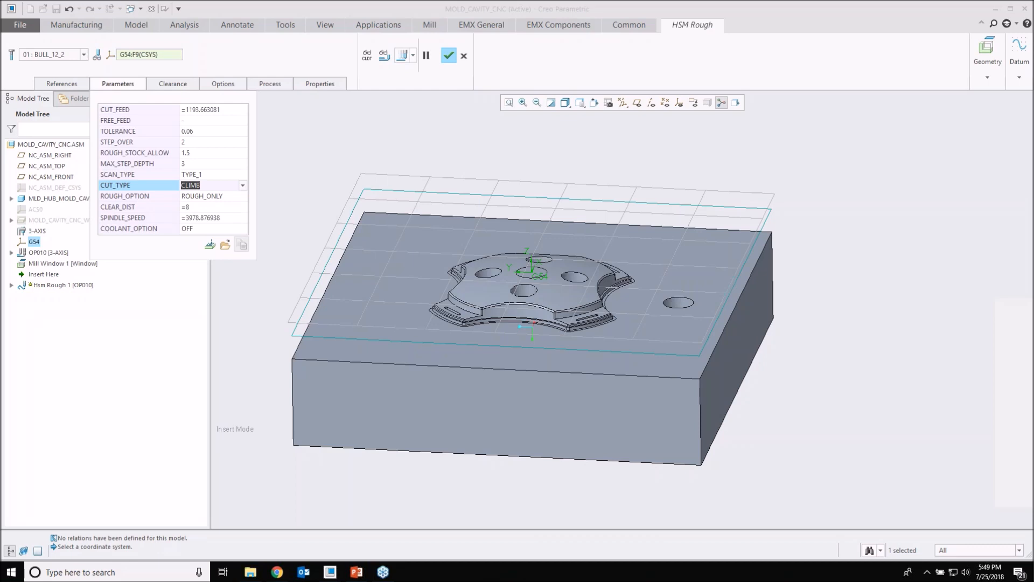
pyautogui.click(384, 55)
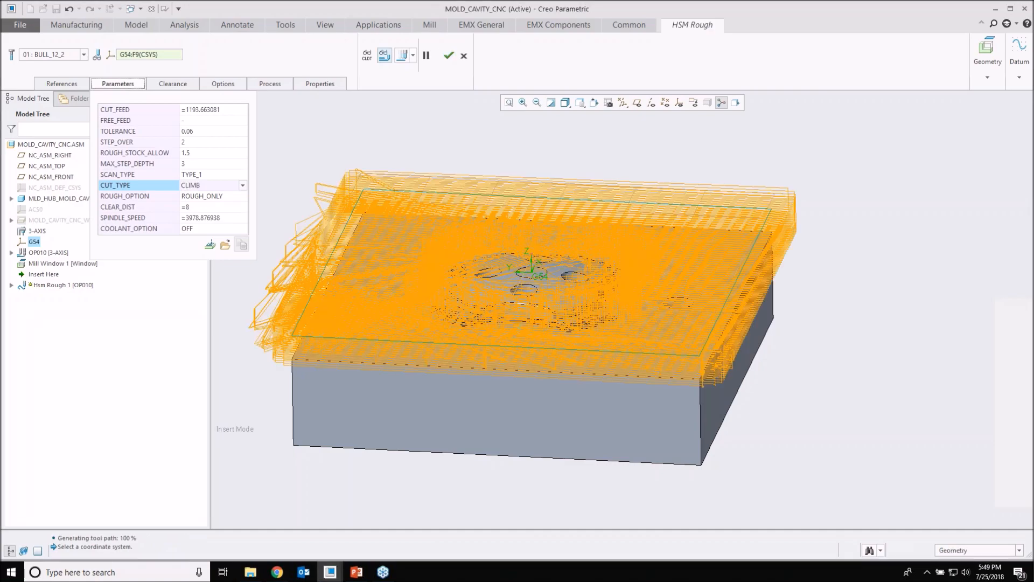
pyautogui.scroll(-3, 488, 257)
pyautogui.moveTo(485, 178); pyautogui.dragTo(496, 294, button='middle')
pyautogui.scroll(-5, 488, 253)
pyautogui.scroll(2, 484, 267)
pyautogui.scroll(5, 484, 269)
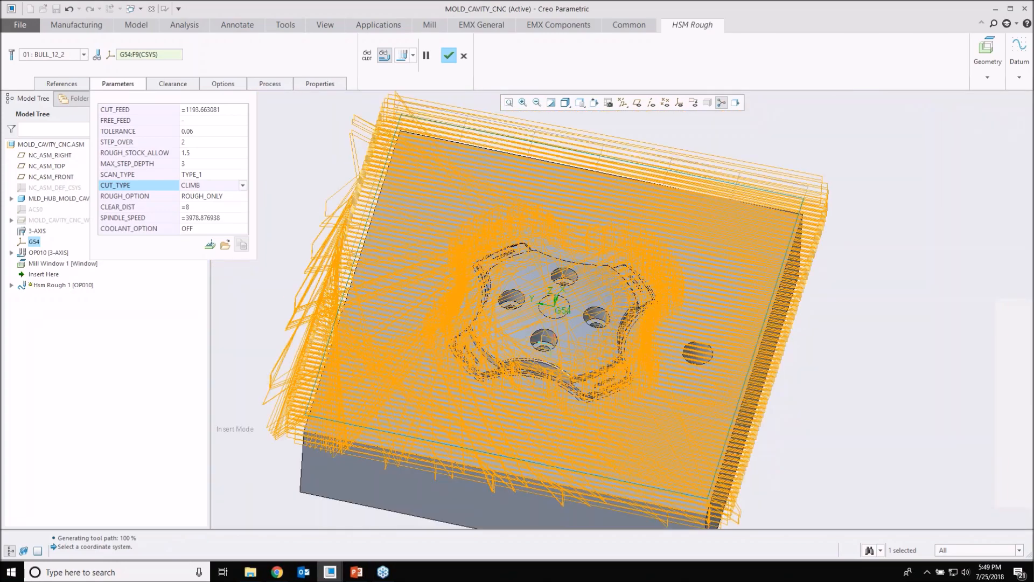
# Step: Set Hsm Rough 1's scan type to TYPE_SPIRAL and regenerate the displayed toolpath
pyautogui.click(215, 174)
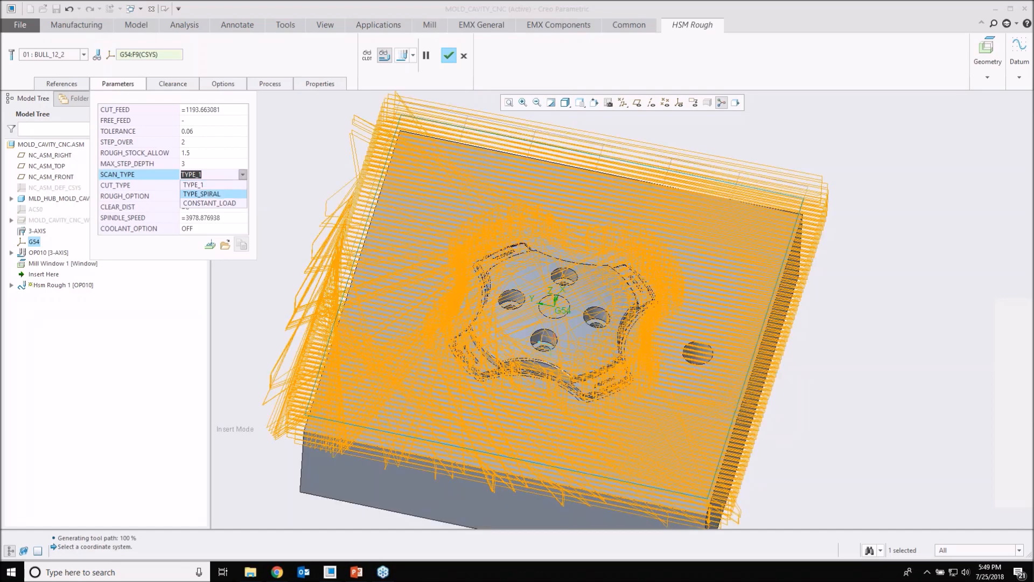
pyautogui.press('Return')
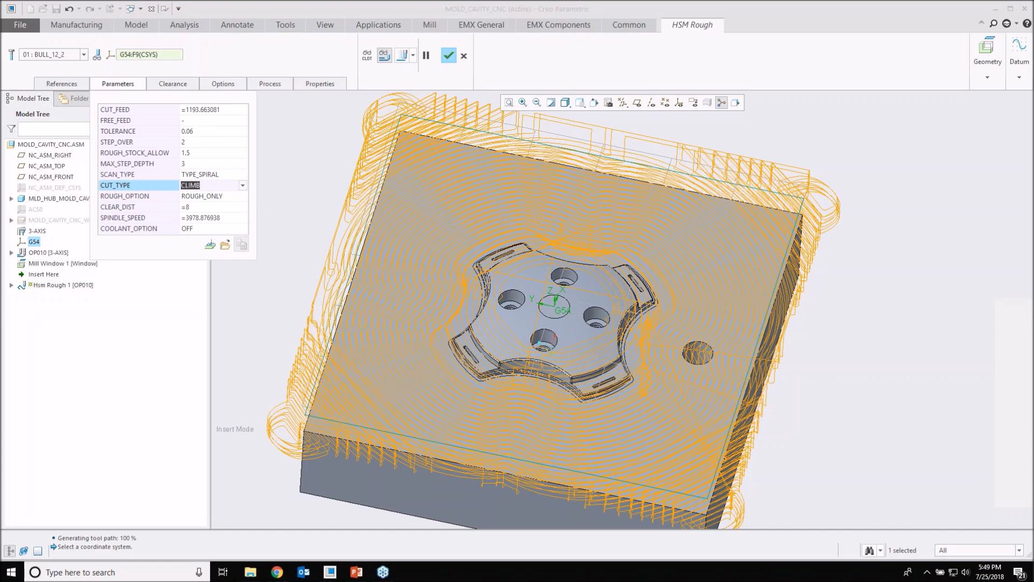
pyautogui.moveTo(539, 370); pyautogui.dragTo(538, 294, button='middle')
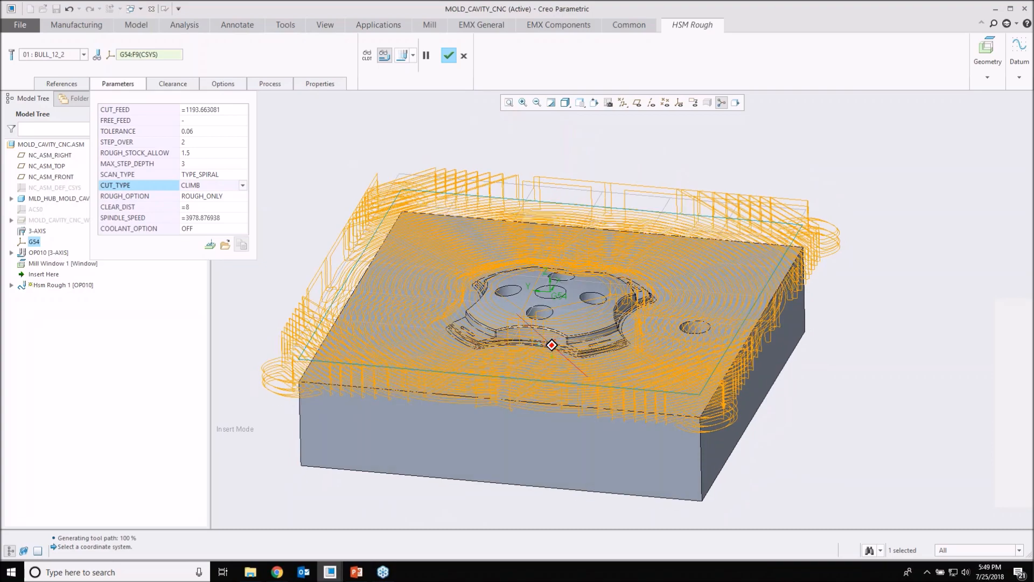
# Step: Examine the spiral toolpath up close at the block's corners and between the star form and the single hole
pyautogui.scroll(3, 419, 244)
pyautogui.scroll(3, 363, 185)
pyautogui.scroll(-5, 362, 185)
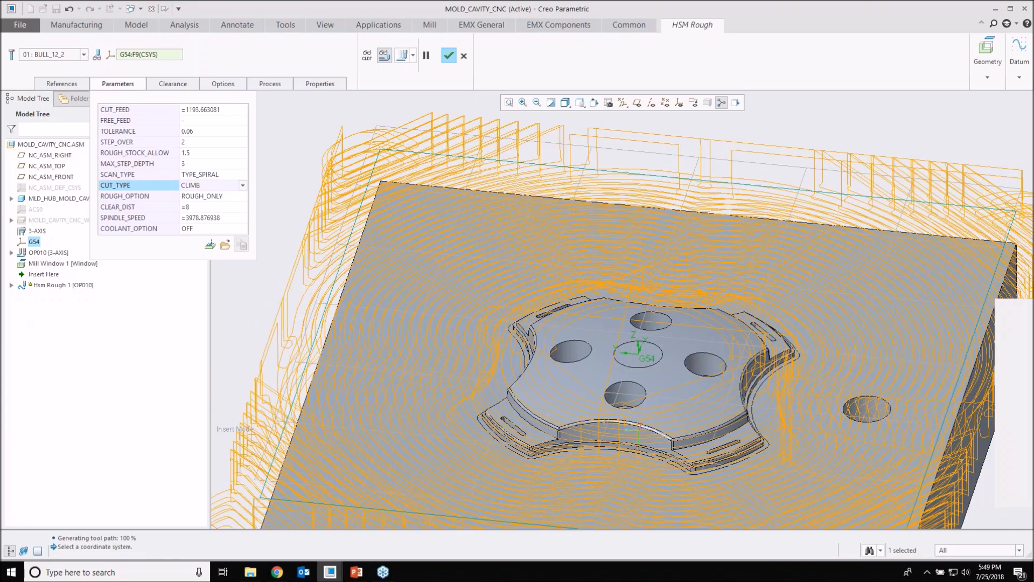
pyautogui.scroll(5, 318, 141)
pyautogui.scroll(-2, 389, 154)
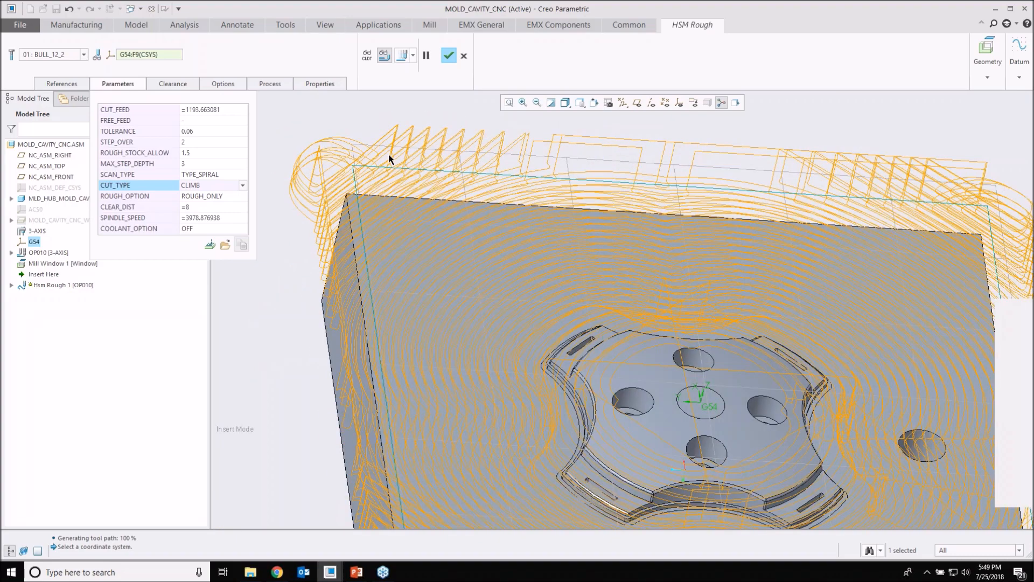
pyautogui.scroll(-3, 406, 159)
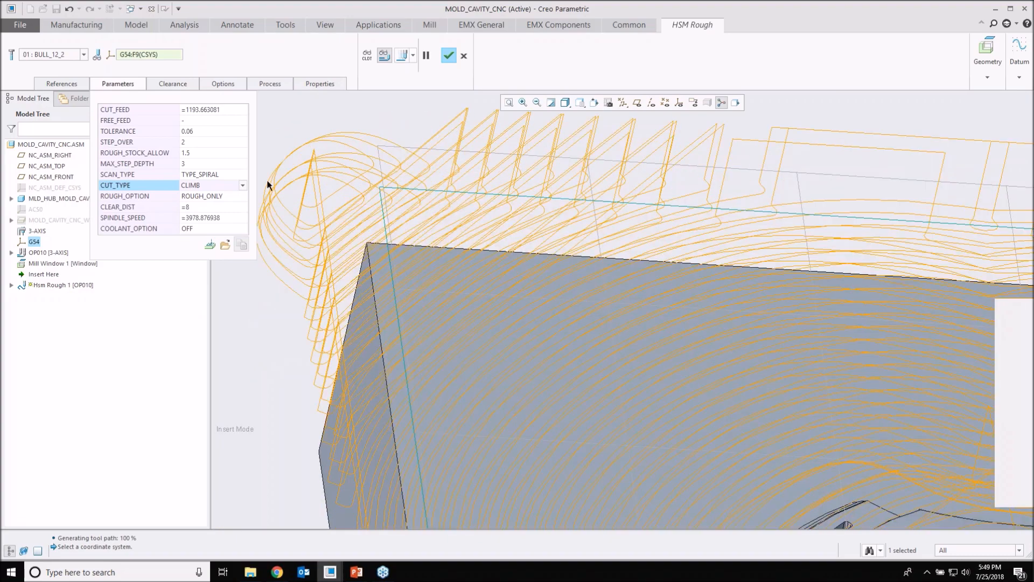
pyautogui.scroll(2, 389, 185)
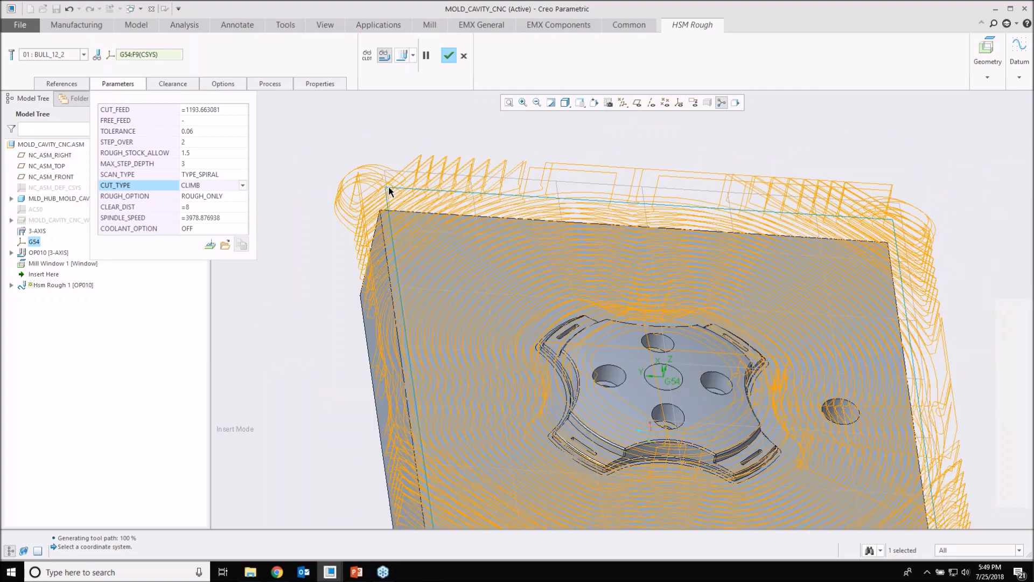
pyautogui.scroll(3, 389, 190)
pyautogui.moveTo(539, 318); pyautogui.dragTo(504, 325, button='middle')
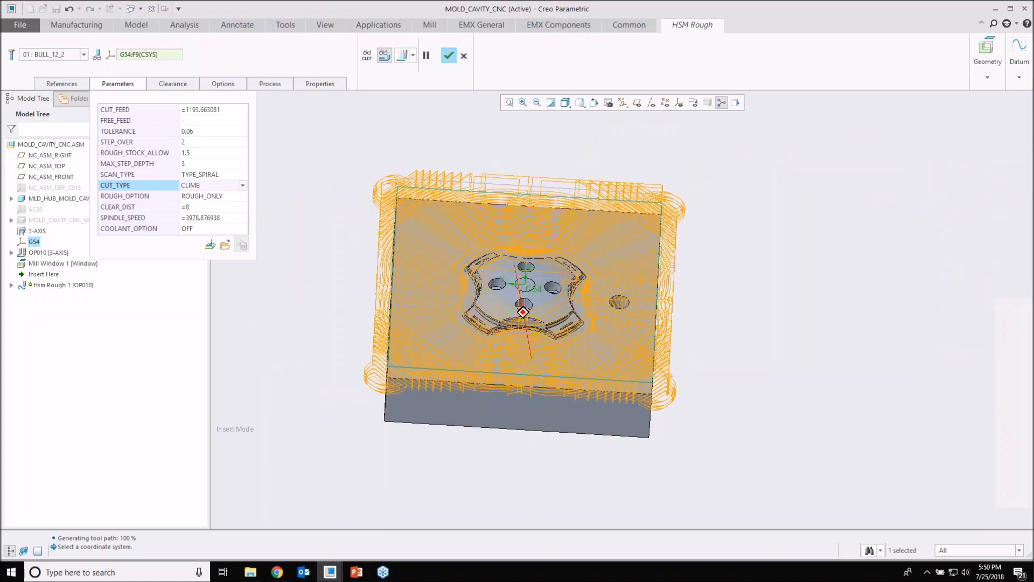
pyautogui.scroll(-8, 616, 271)
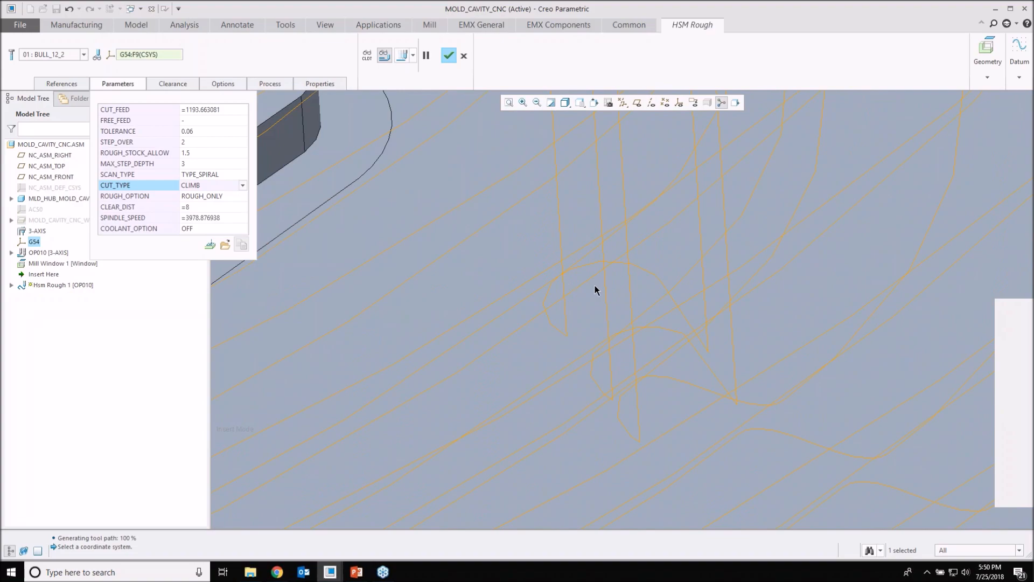
pyautogui.scroll(5, 565, 325)
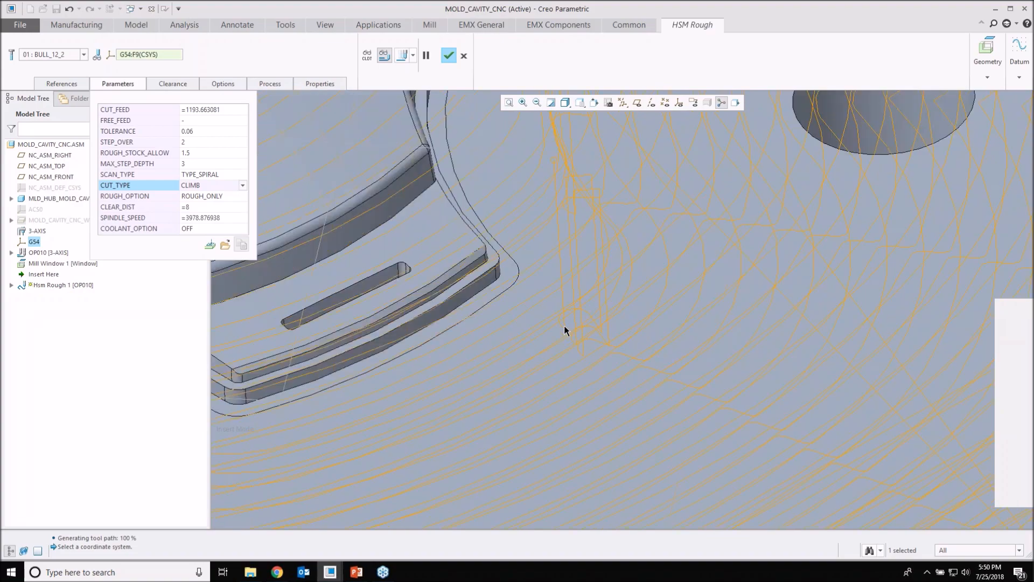
pyautogui.scroll(6, 564, 326)
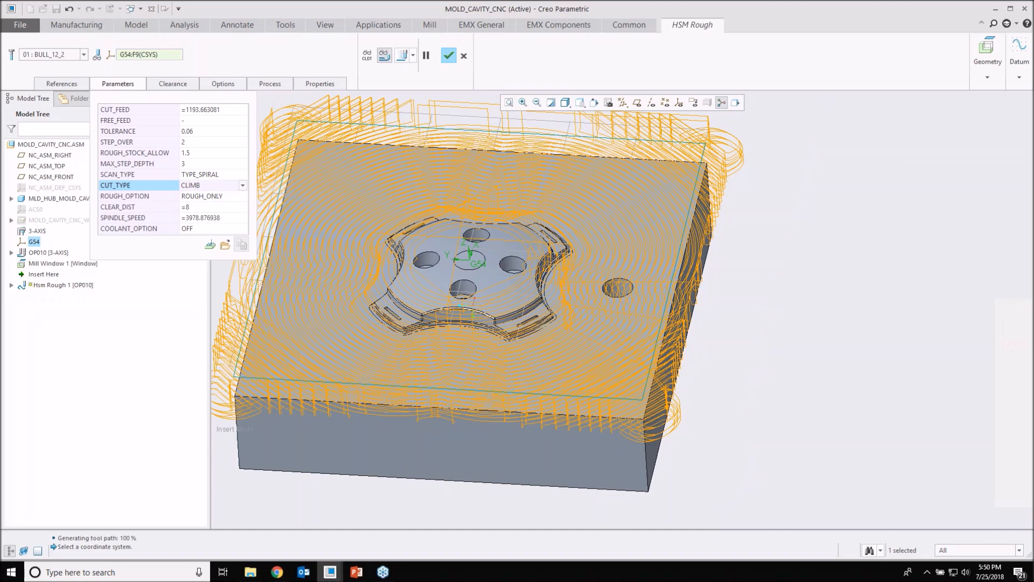
# Step: Set Hsm Rough 1's scan type to CONSTANT_LOAD and inspect the regenerated toolpath around the star form
pyautogui.click(243, 185)
pyautogui.click(240, 175)
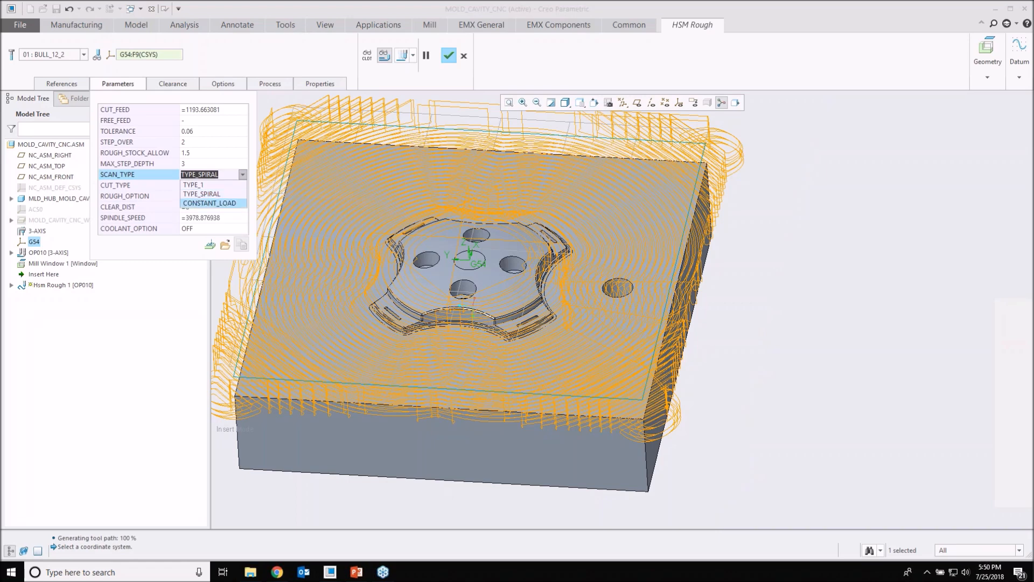
pyautogui.click(210, 203)
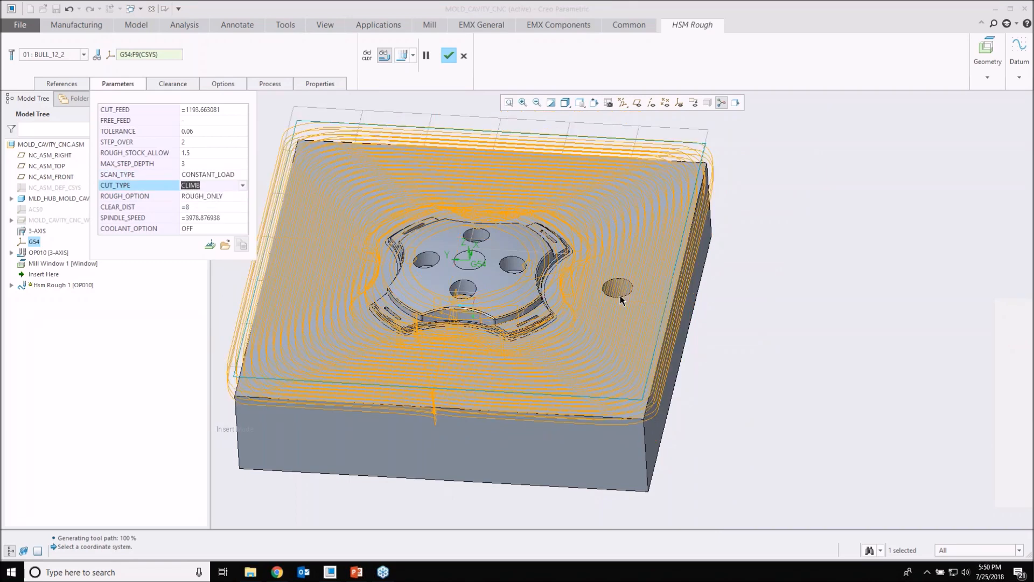
pyautogui.scroll(-1, 557, 238)
pyautogui.moveTo(557, 236)
pyautogui.mouseDown(button='middle')
pyautogui.moveTo(549, 255)
pyautogui.moveTo(554, 211)
pyautogui.moveTo(544, 221)
pyautogui.moveTo(457, 218)
pyautogui.mouseUp(button='middle')
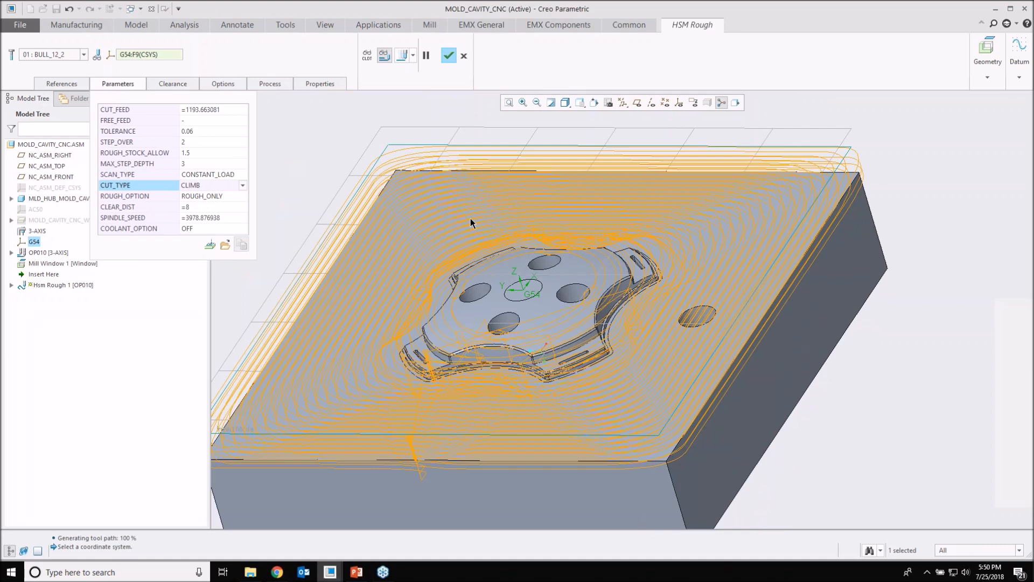
pyautogui.click(1022, 311)
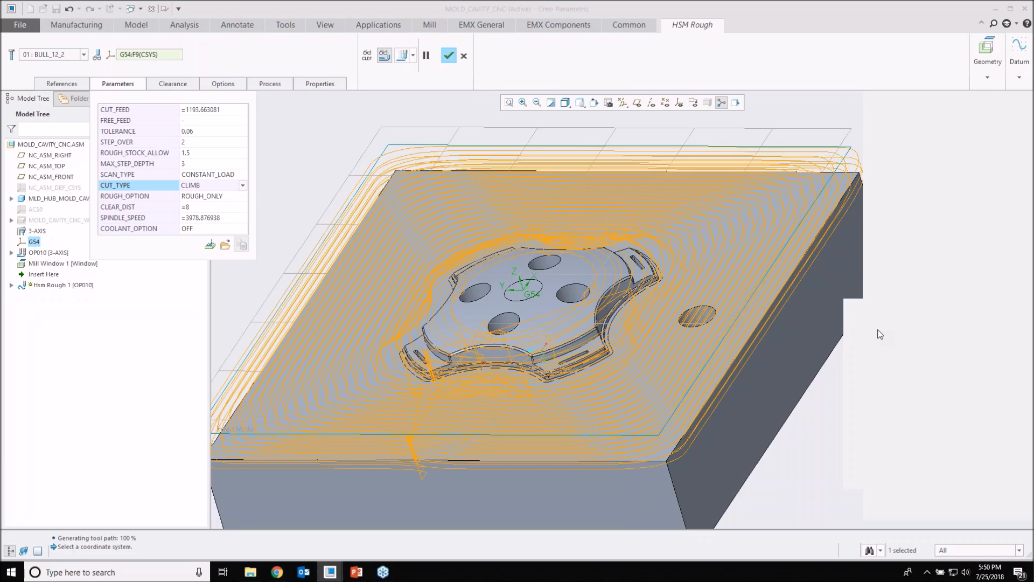
pyautogui.click(854, 308)
pyautogui.keyDown('shift'); pyautogui.moveTo(810, 307); pyautogui.dragTo(791, 316, button='middle'); pyautogui.keyUp('shift')
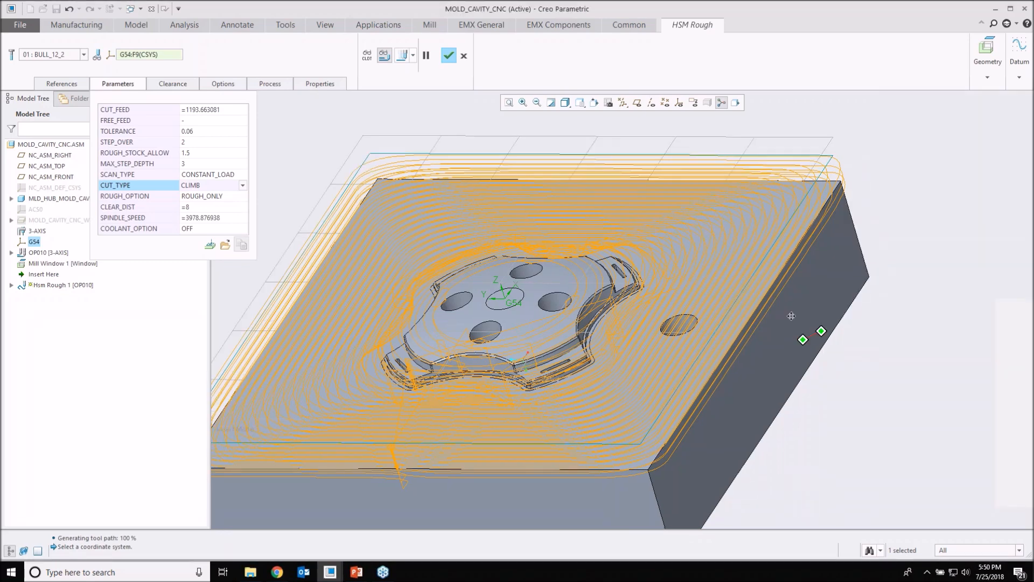
pyautogui.moveTo(463, 186); pyautogui.dragTo(526, 215, button='middle')
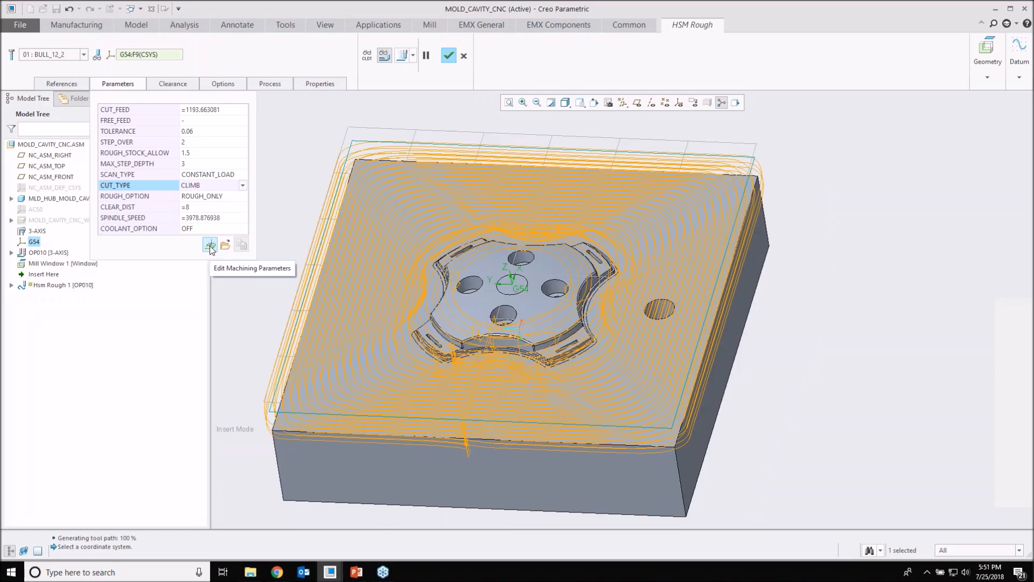
# Step: Open the full machining parameters of Hsm Rough 1, filter them to Feeds and Speeds, and display the relations behind CUT_FEED
pyautogui.click(210, 245)
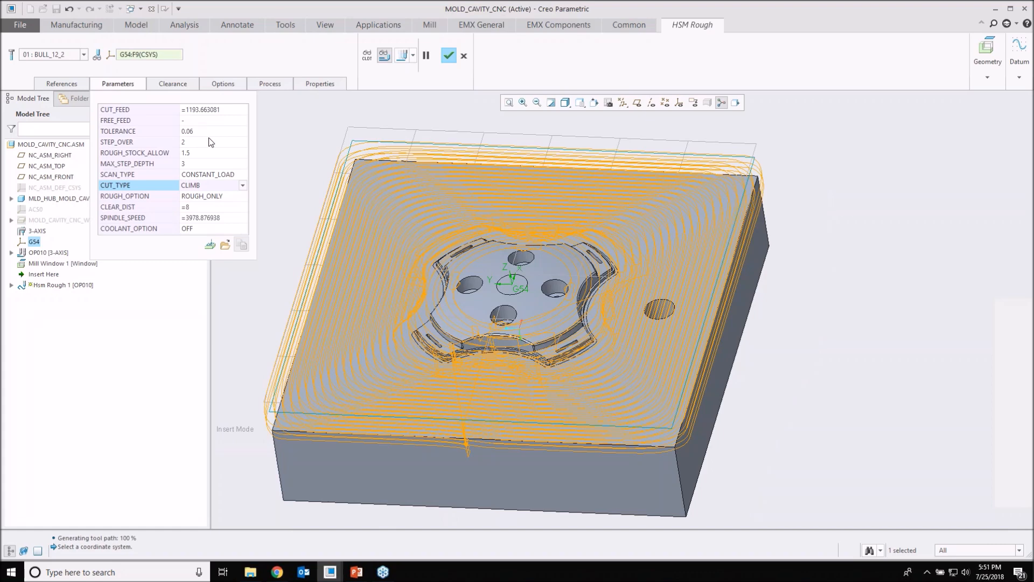
pyautogui.click(210, 246)
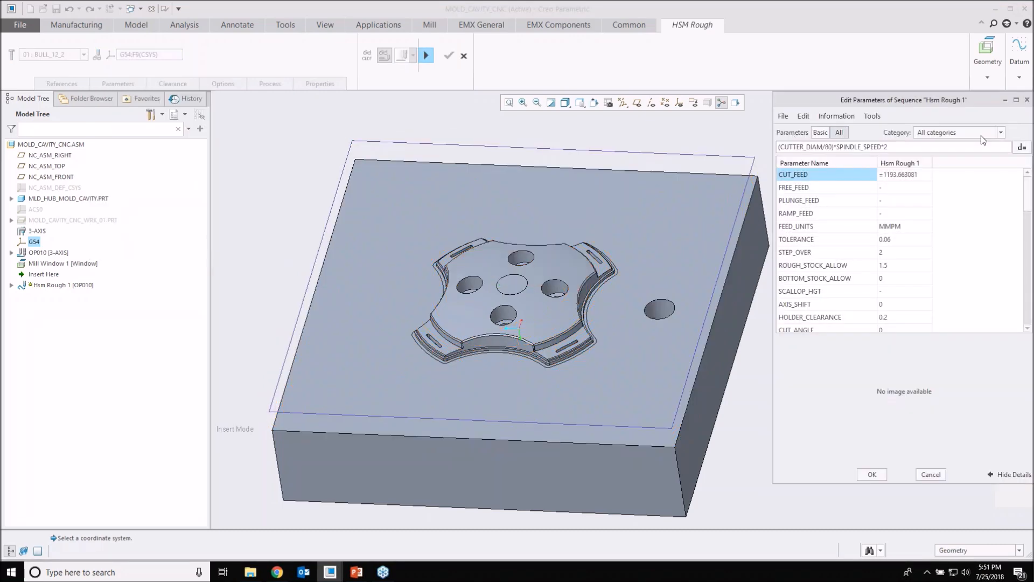
pyautogui.click(1001, 133)
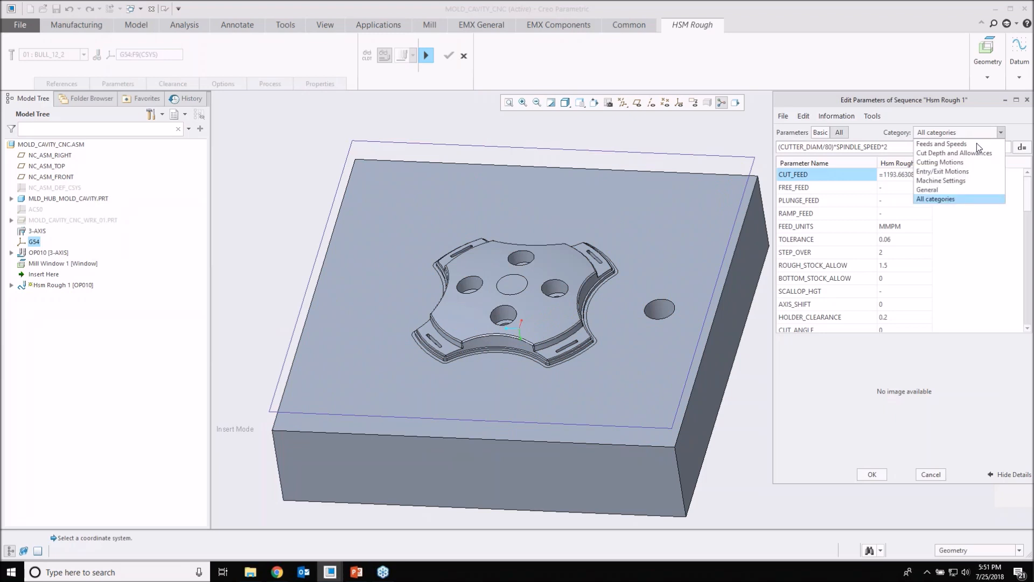
pyautogui.click(940, 144)
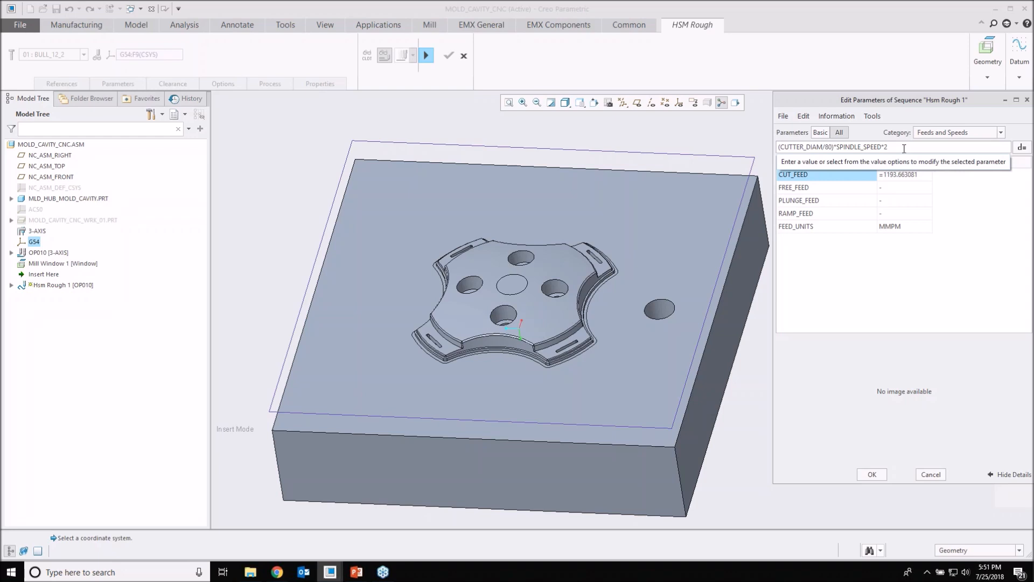
pyautogui.click(1022, 149)
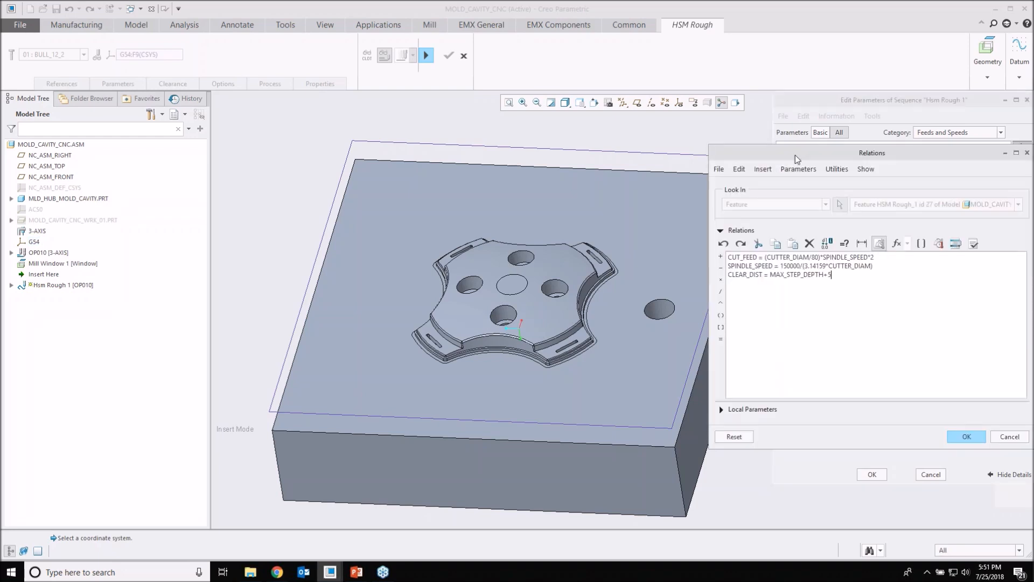
# Step: Close the CUT_FEED relations and review Hsm Rough 1's Cut Depth and Allowances parameters, including the rough stock allowance
pyautogui.moveTo(796, 154); pyautogui.dragTo(707, 142)
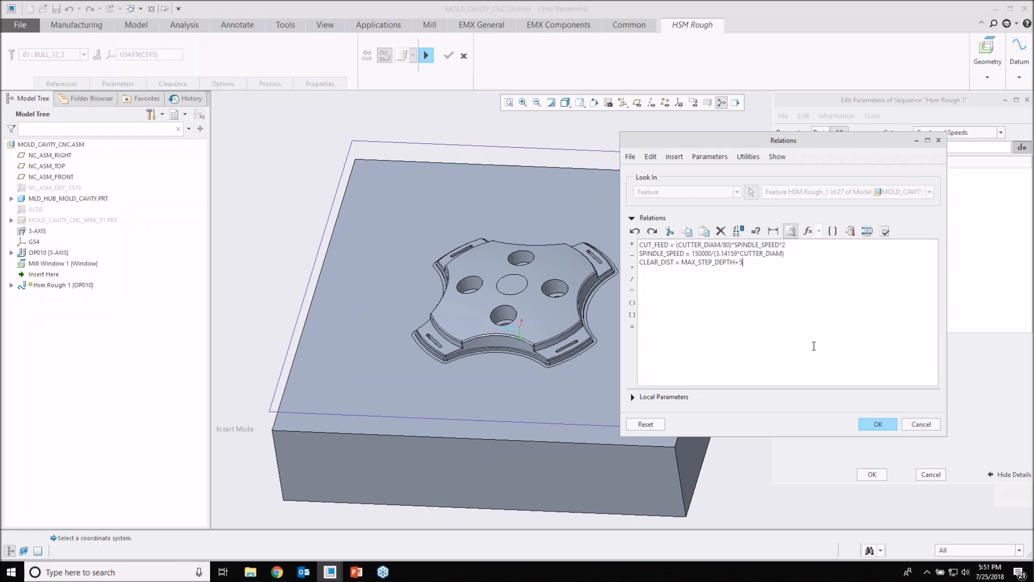
pyautogui.click(878, 424)
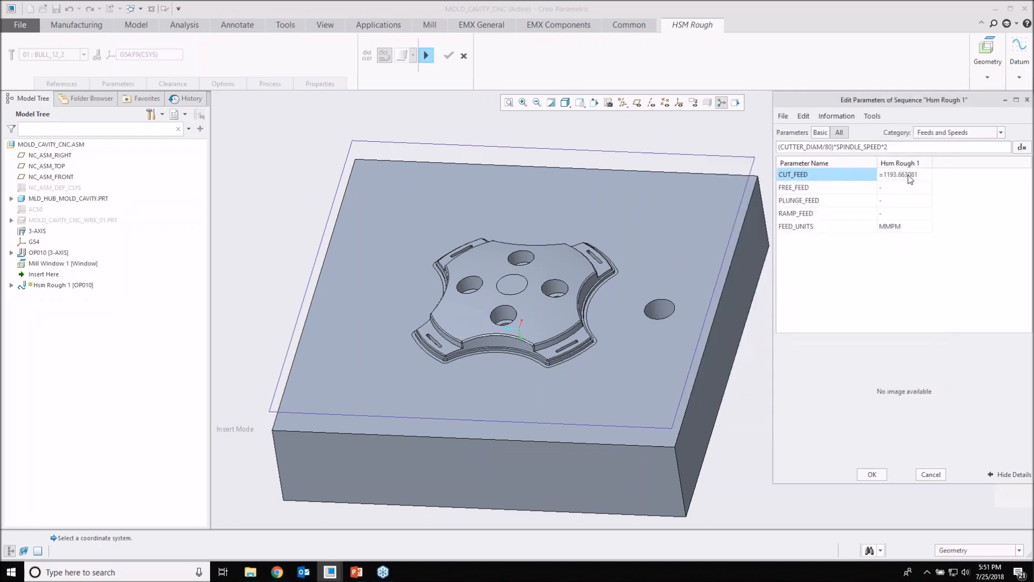
pyautogui.click(983, 133)
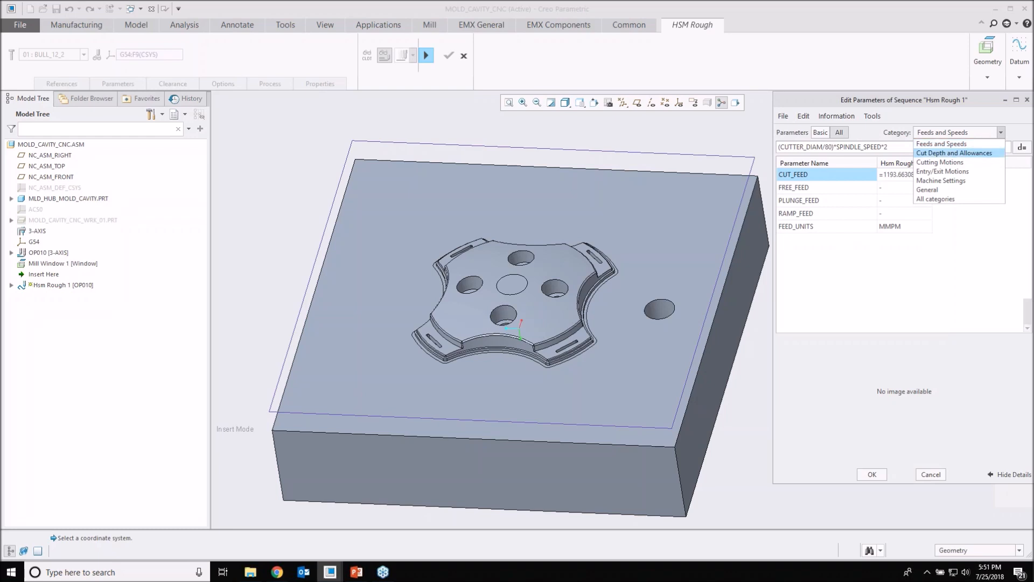
pyautogui.click(954, 153)
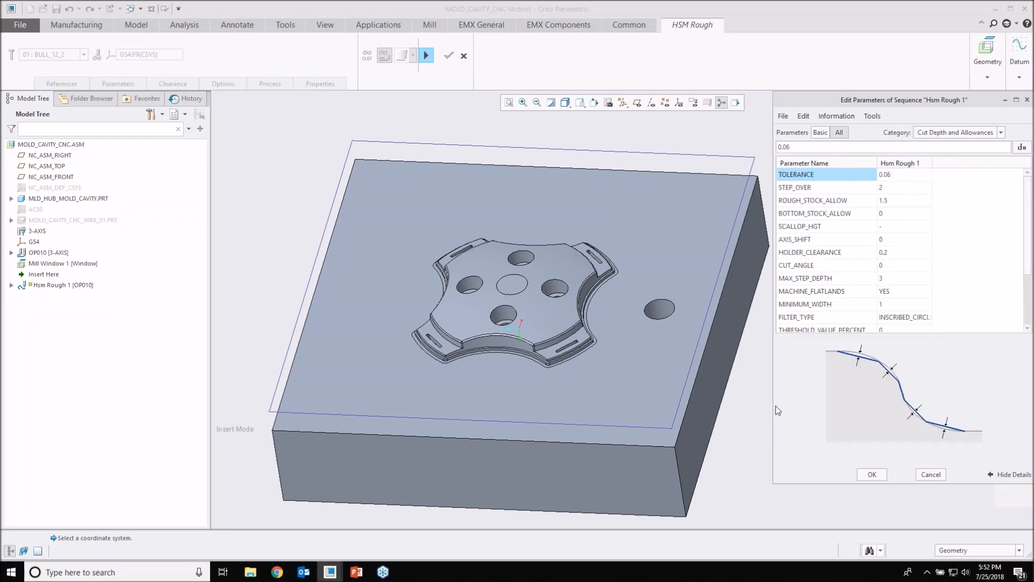
pyautogui.moveTo(776, 407); pyautogui.dragTo(737, 417)
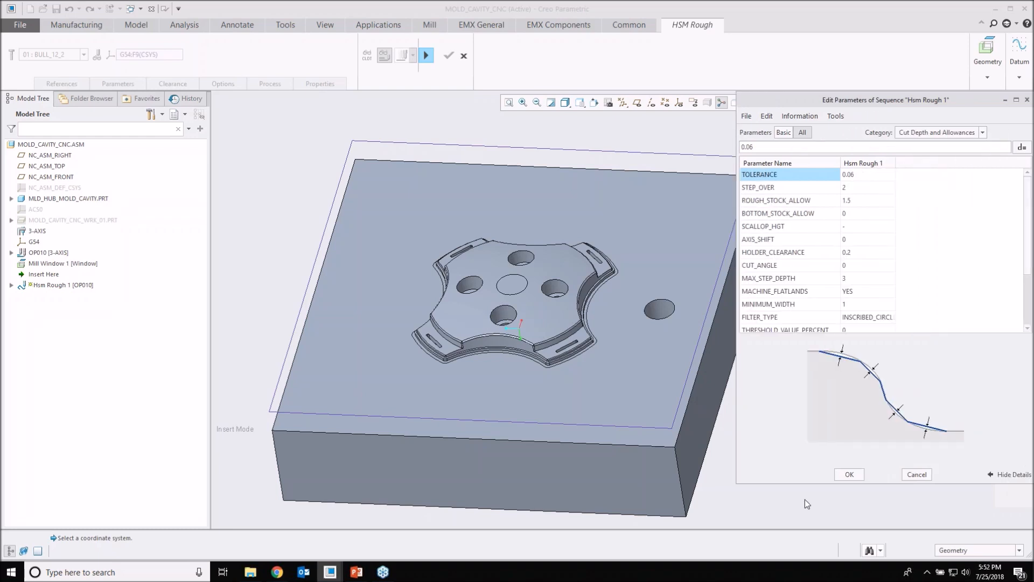
pyautogui.moveTo(800, 484); pyautogui.dragTo(799, 504)
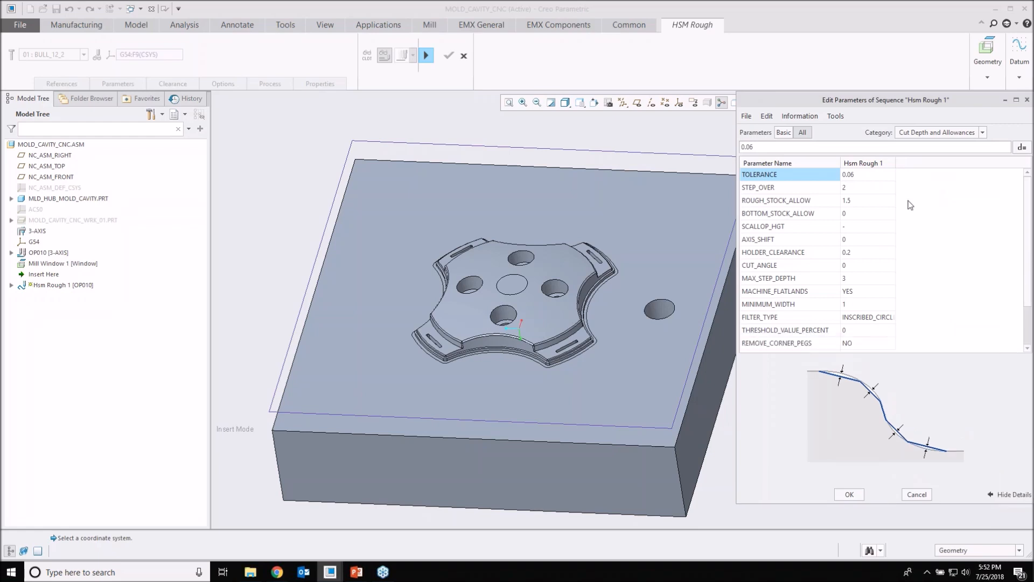
pyautogui.click(857, 202)
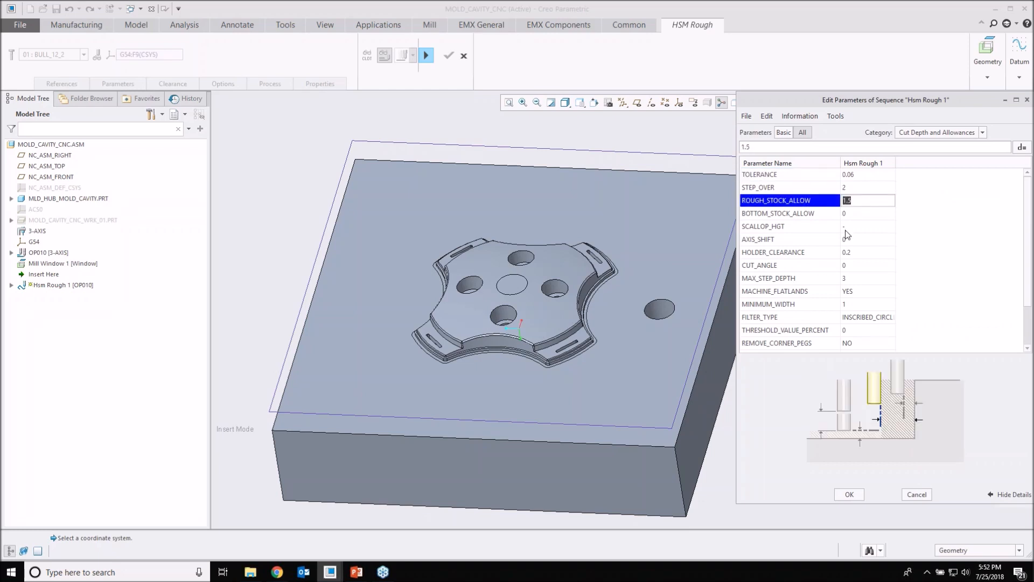
pyautogui.scroll(-1, 875, 235)
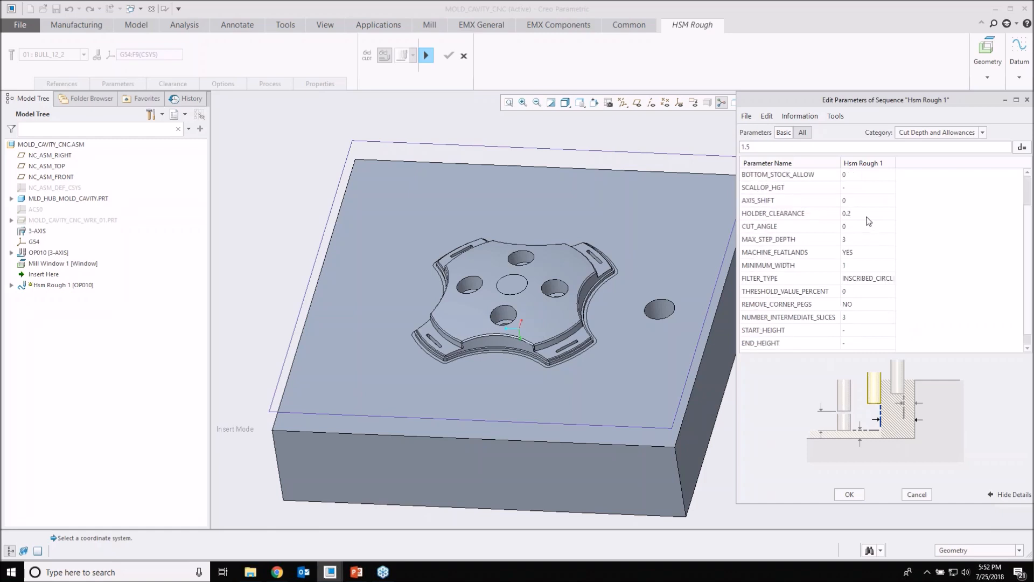
pyautogui.scroll(-1, 864, 224)
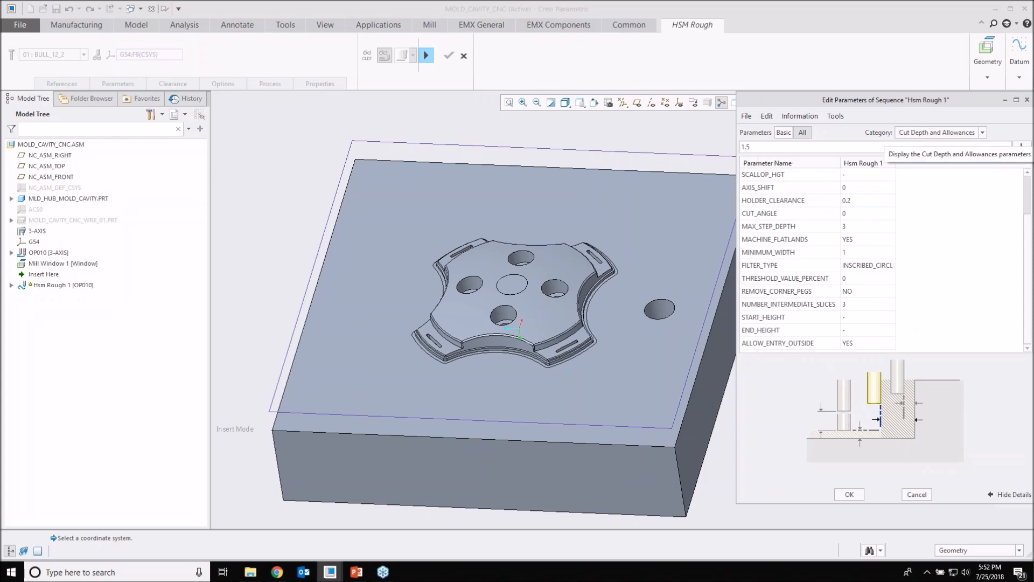
# Step: Among Hsm Rough 1's Cutting Motions parameters, set SCAN_TYPE to TYPE_1 and ROUGH_OPTION to ROUGH_AND_PROF, and apply them
pyautogui.click(940, 133)
pyautogui.click(941, 160)
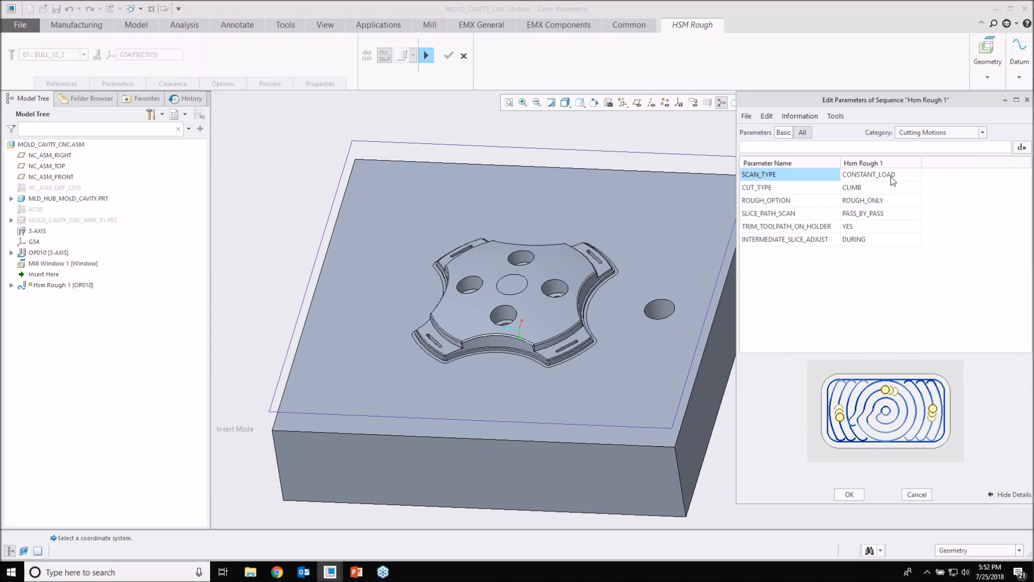
pyautogui.click(918, 178)
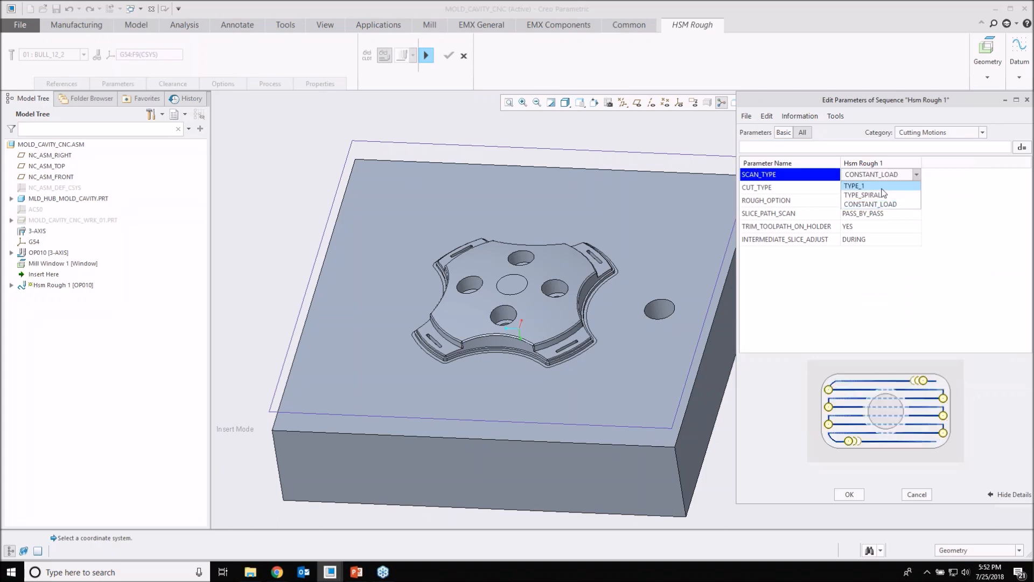
pyautogui.click(892, 186)
pyautogui.click(899, 176)
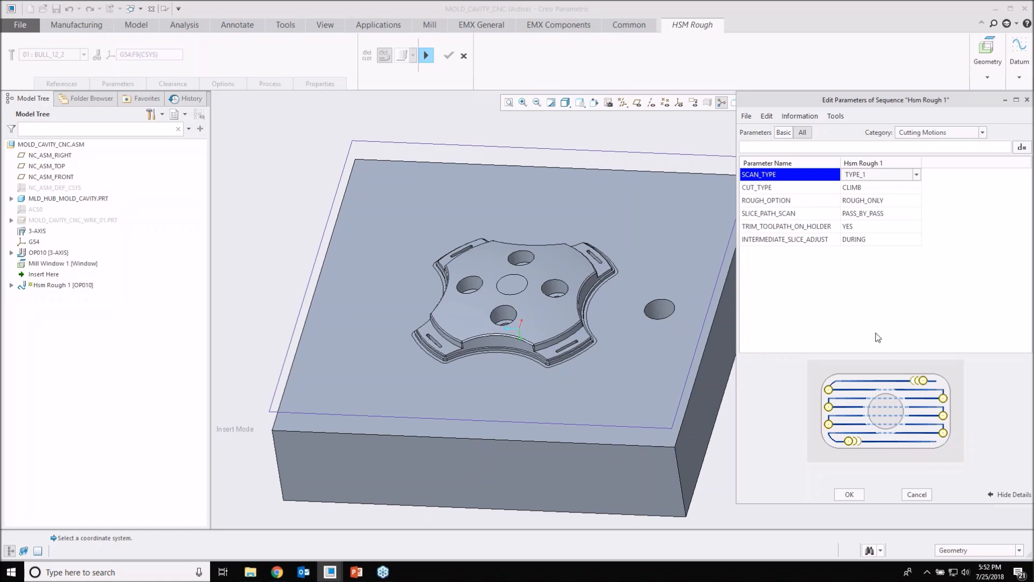
pyautogui.click(895, 200)
pyautogui.click(917, 200)
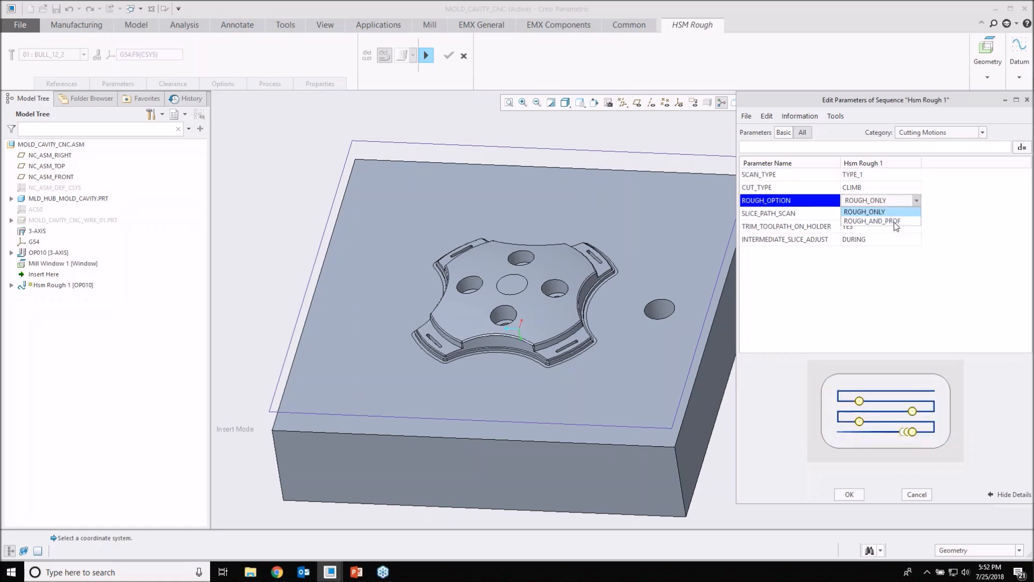
pyautogui.press('Return')
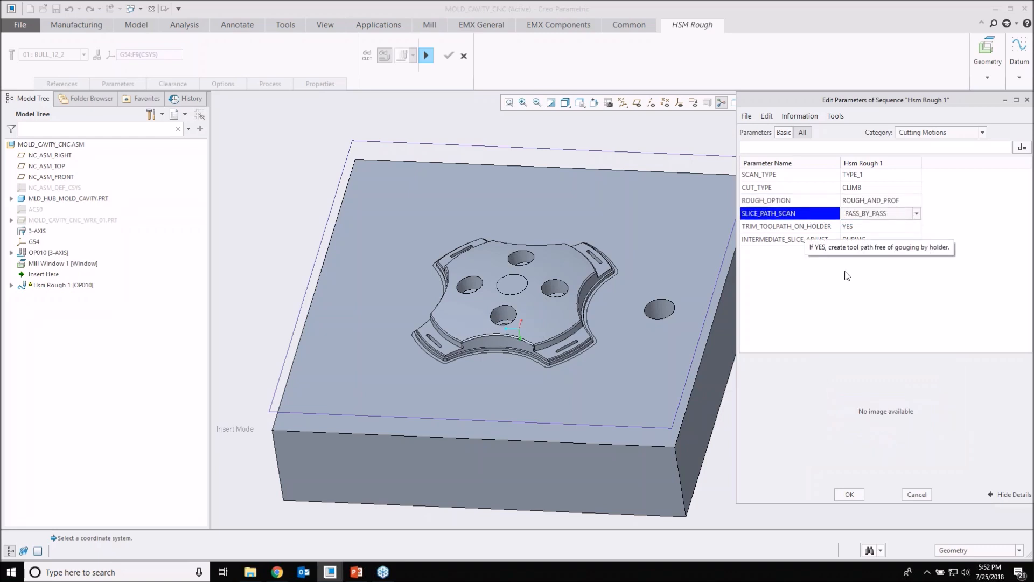
pyautogui.click(806, 241)
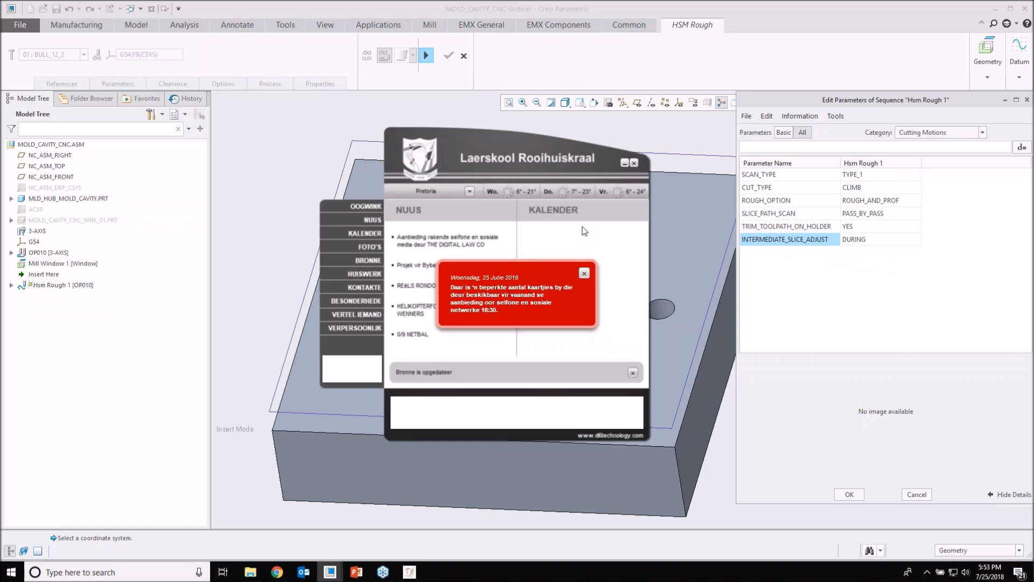
pyautogui.click(634, 163)
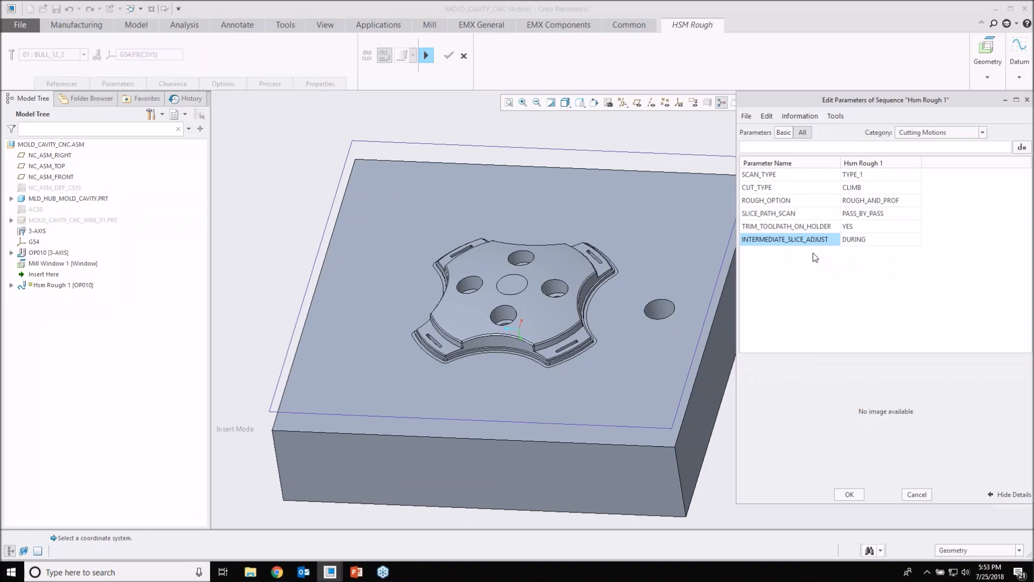
pyautogui.click(850, 495)
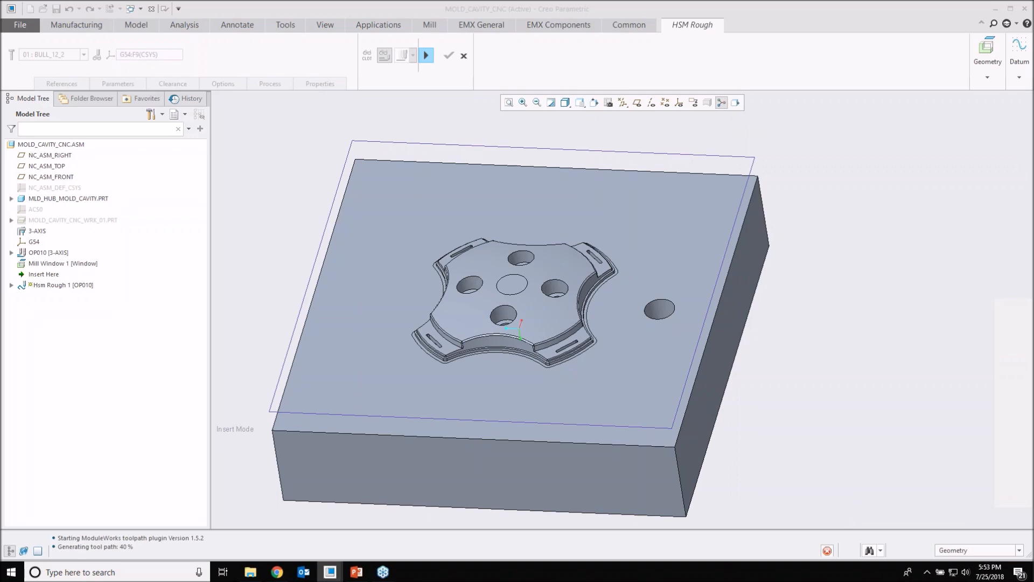
# Step: Set Hsm Rough 1's scan type to CONSTANT_LOAD
pyautogui.click(118, 83)
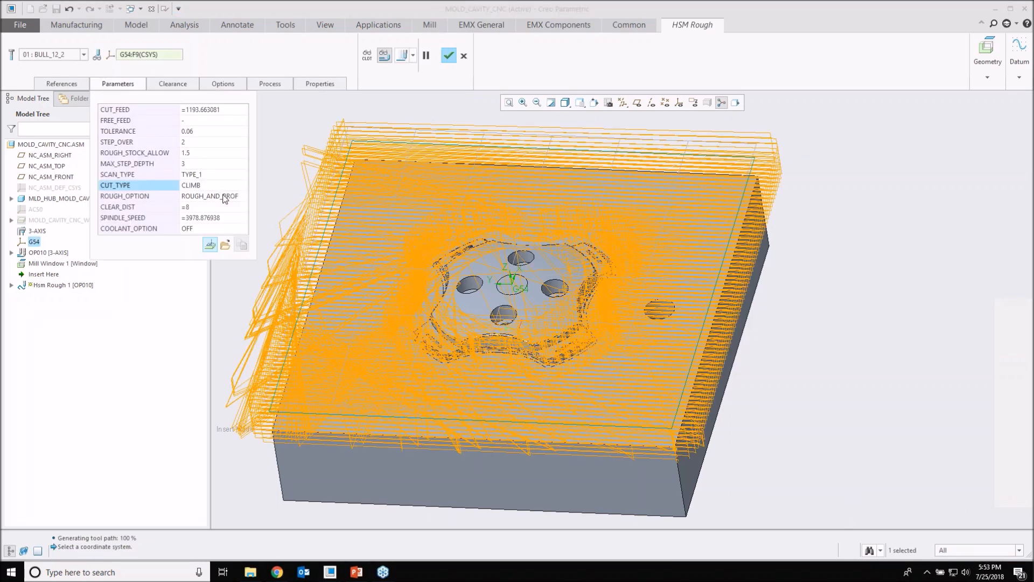
pyautogui.click(242, 175)
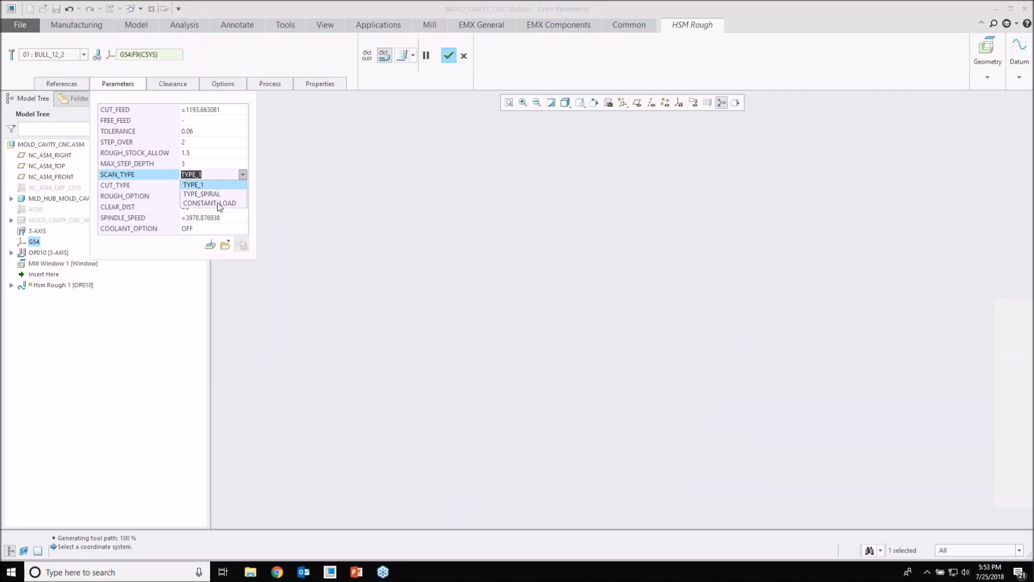
pyautogui.click(219, 203)
# Step: Inspect the roughing toolpath's depth slices side-on at the edge of the star form, and cancel the redefinition of Hsm Rough 1
pyautogui.moveTo(520, 302)
pyautogui.mouseDown(button='middle')
pyautogui.moveTo(526, 255)
pyautogui.moveTo(517, 239)
pyautogui.mouseUp(button='middle')
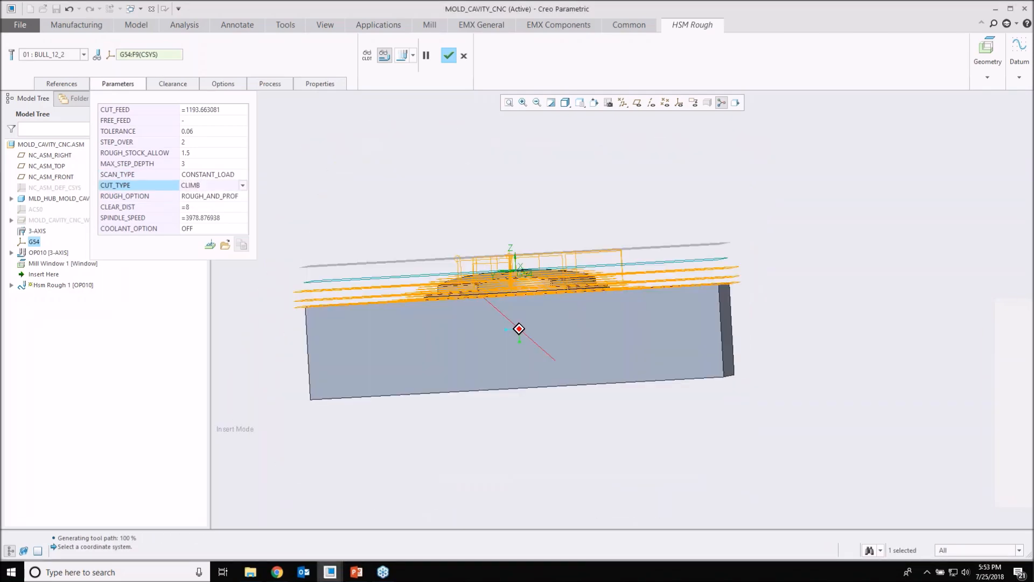
pyautogui.scroll(-2, 422, 196)
pyautogui.scroll(-2, 609, 292)
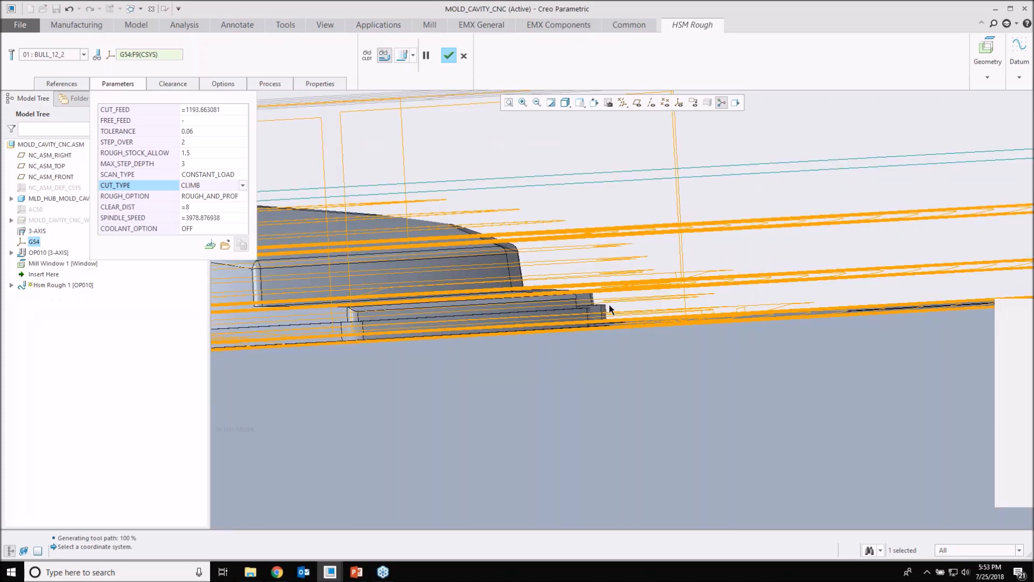
pyautogui.scroll(3, 610, 309)
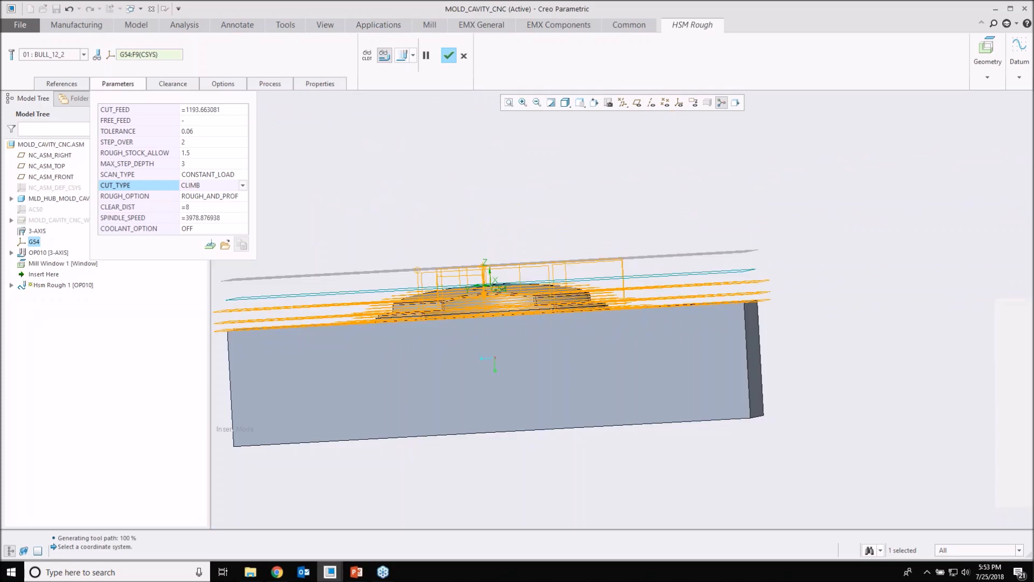
pyautogui.hotkey('ctrl', 'd')
pyautogui.click(463, 56)
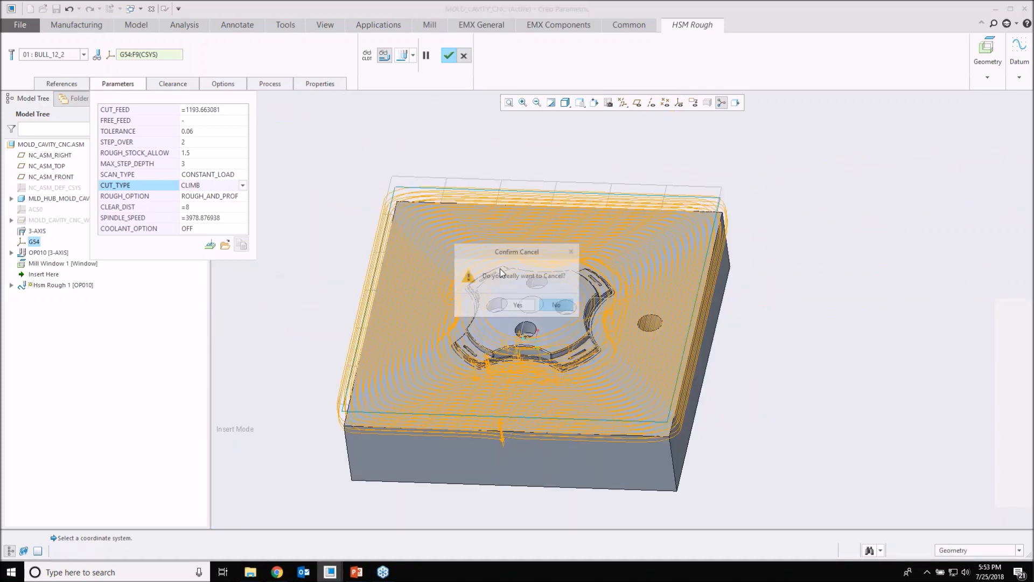
# Step: Move the model tree's insertion point below Hsm Finish 1 and open that sequence's definition for editing
pyautogui.moveTo(45, 286); pyautogui.dragTo(47, 293)
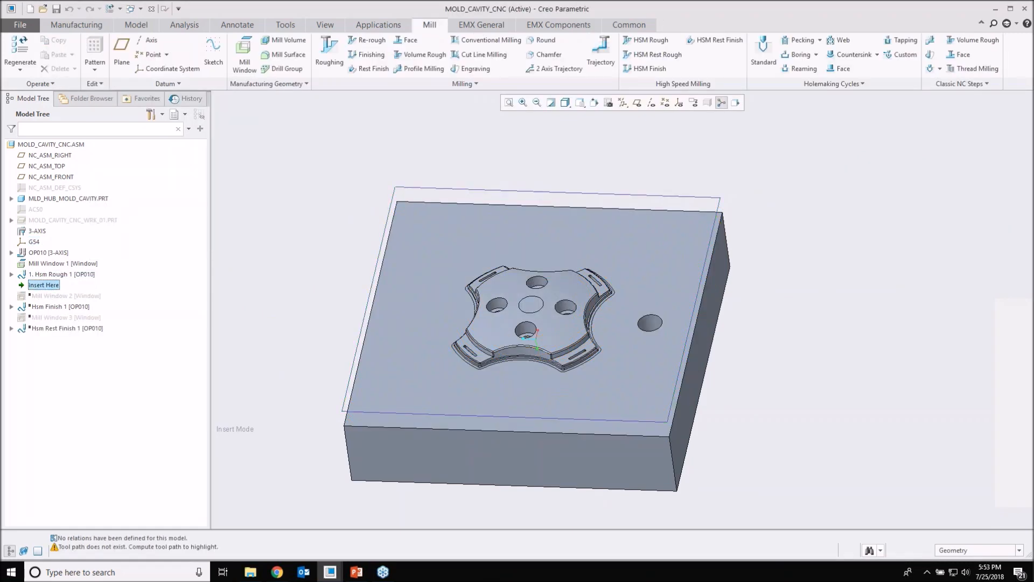
pyautogui.moveTo(47, 286); pyautogui.dragTo(57, 300)
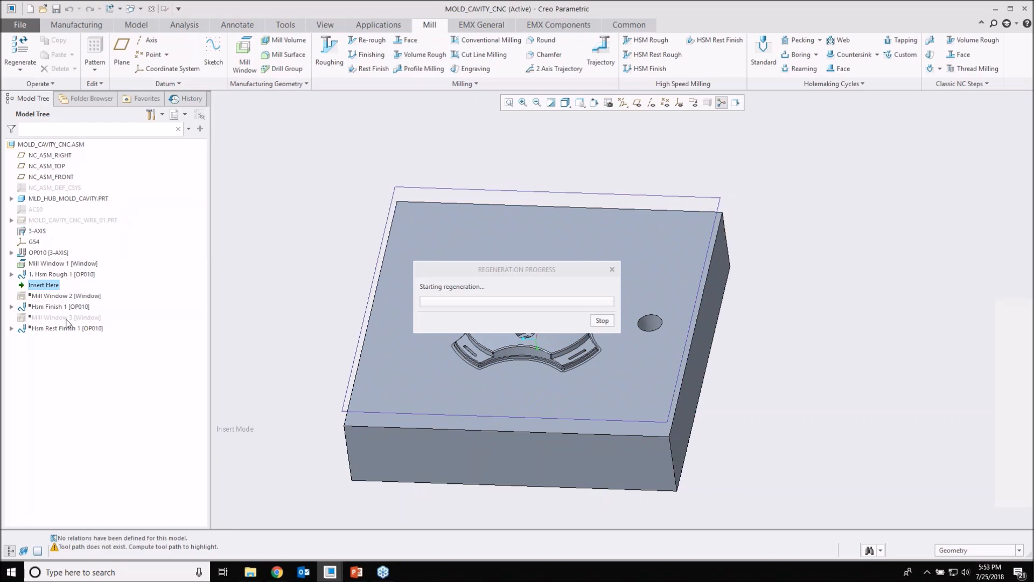
pyautogui.click(58, 298)
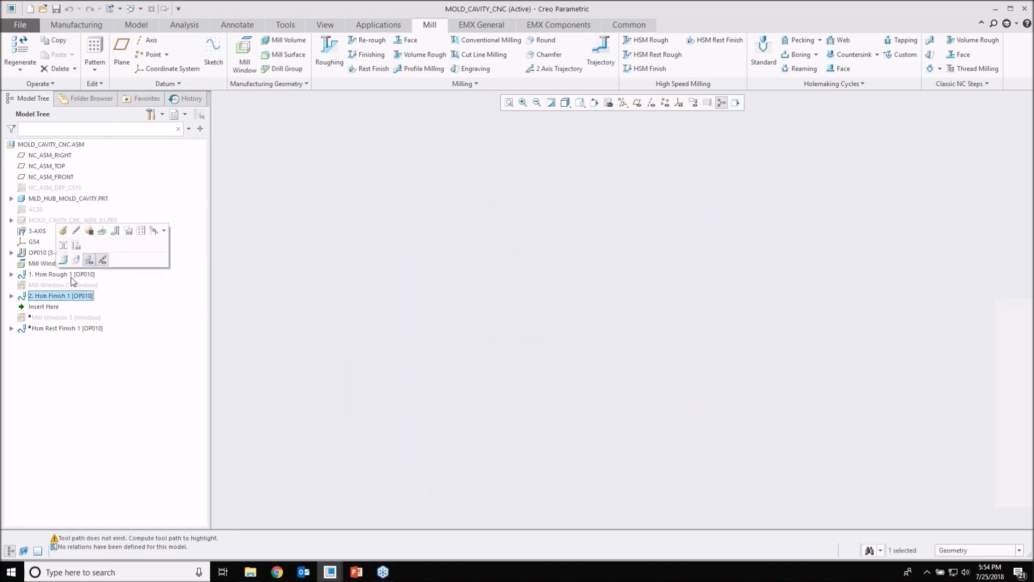
pyautogui.click(89, 259)
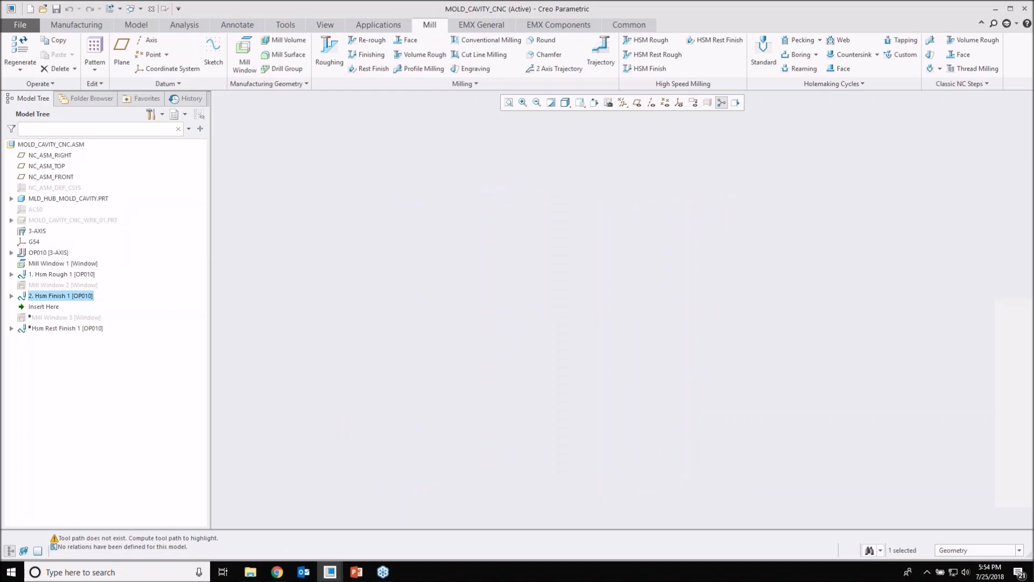
pyautogui.rightClick(49, 297)
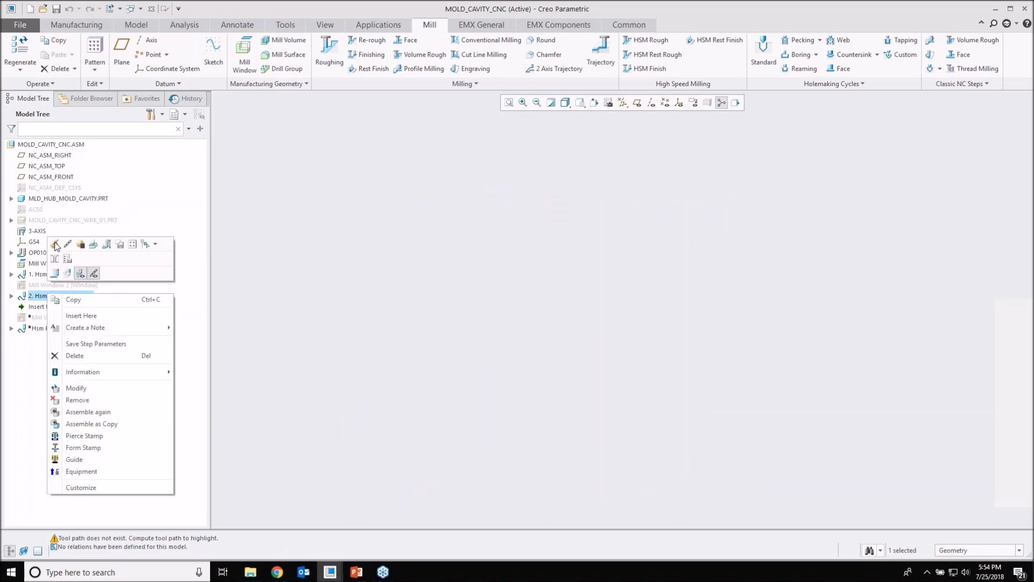
pyautogui.click(56, 246)
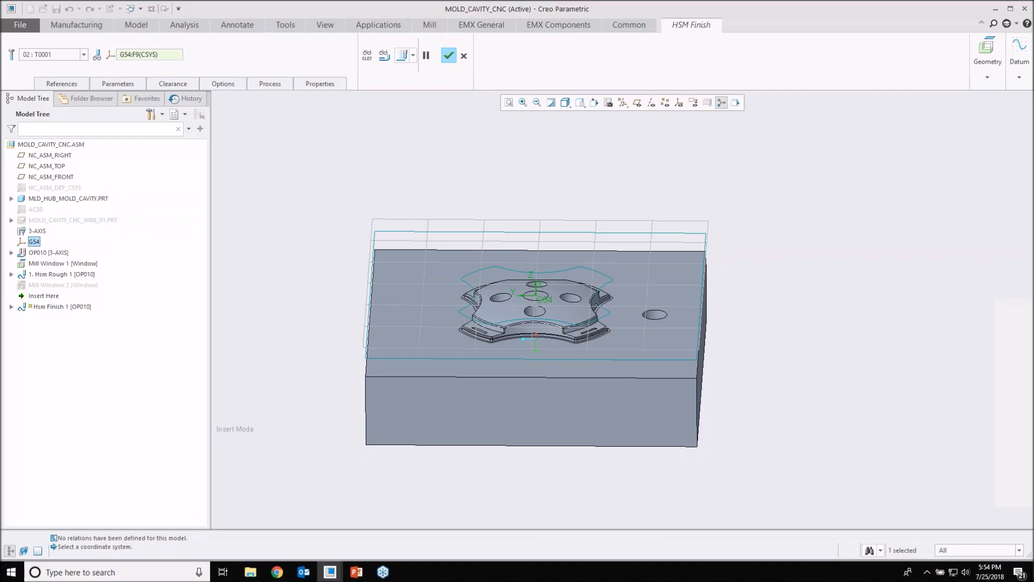
# Step: Display Hsm Finish 1's toolpath, examine it around the star form and its holes, and show the sequence's mill window reference
pyautogui.click(384, 55)
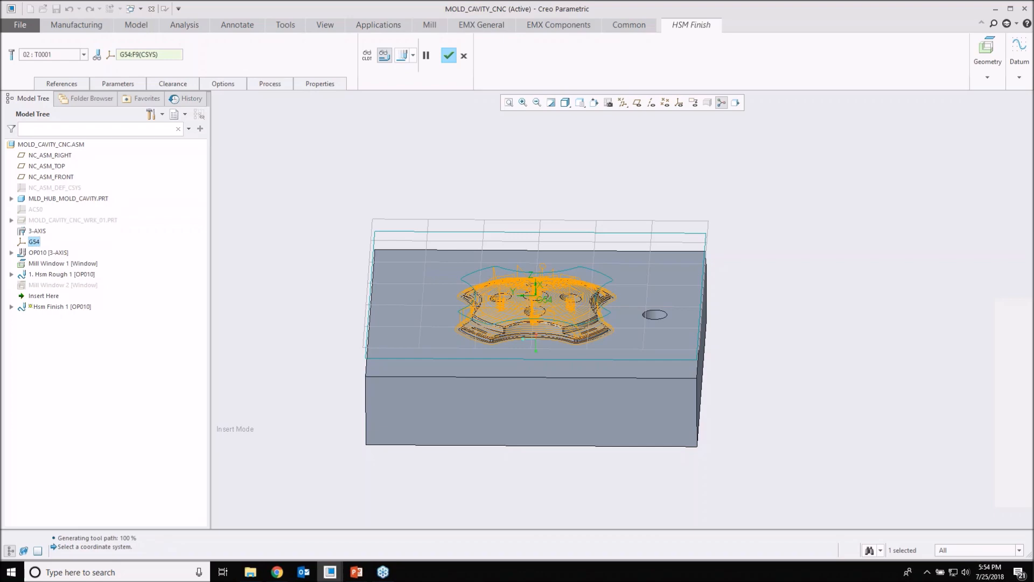
pyautogui.moveTo(537, 306); pyautogui.dragTo(528, 349, button='middle')
pyautogui.scroll(-5, 484, 238)
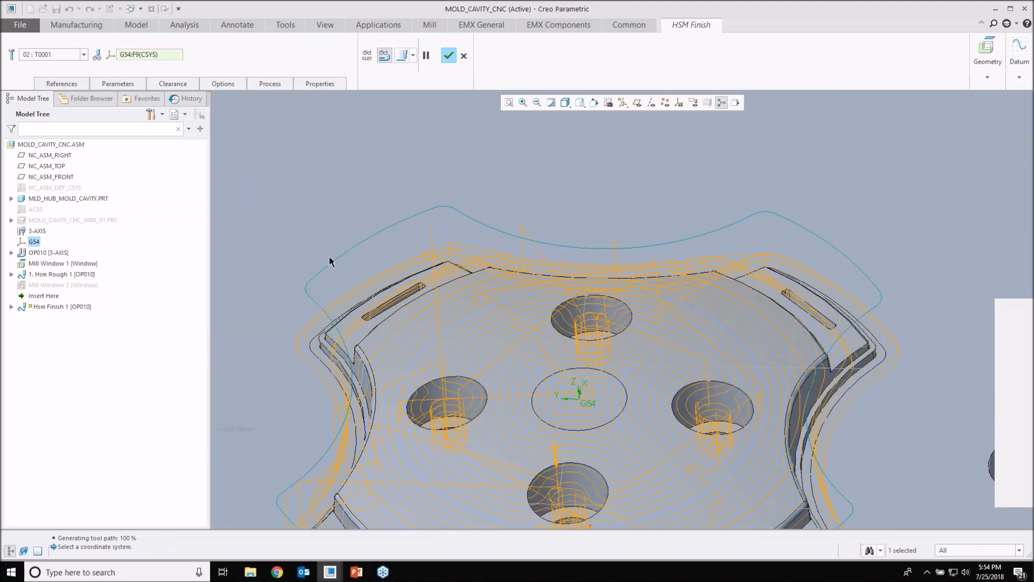
pyautogui.scroll(5, 463, 242)
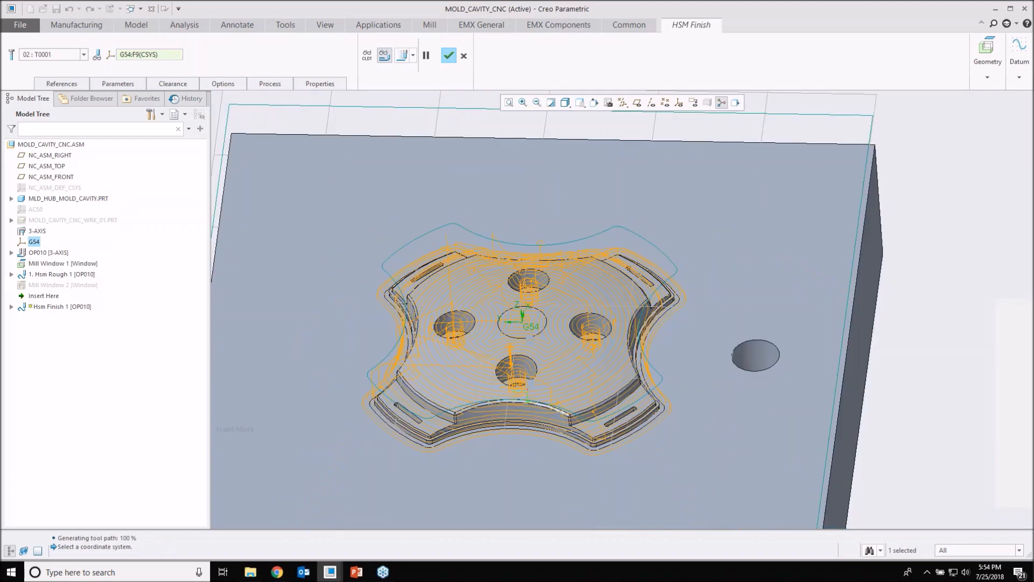
pyautogui.moveTo(463, 241); pyautogui.dragTo(484, 259, button='middle')
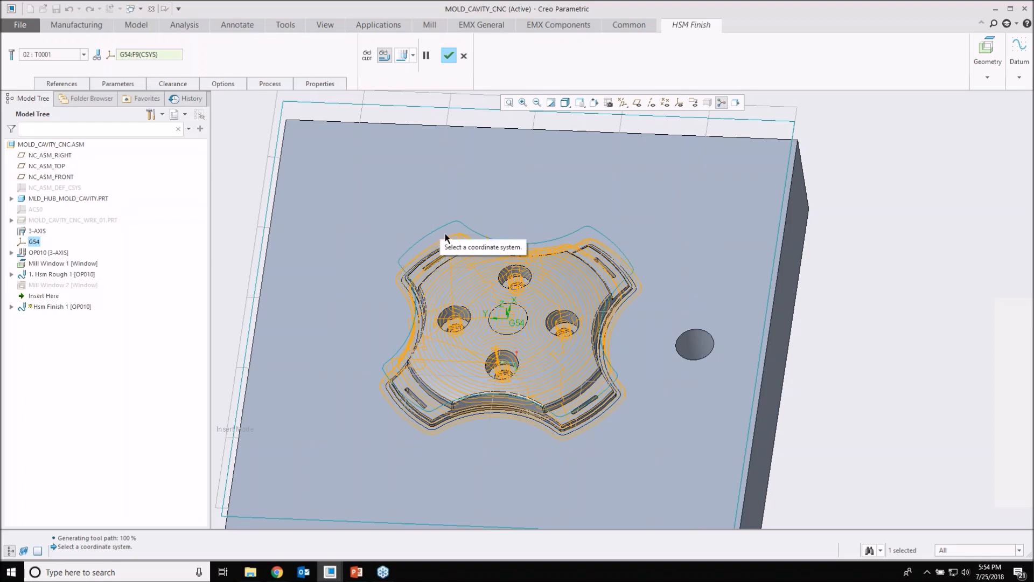
pyautogui.moveTo(450, 257)
pyautogui.mouseDown(button='middle')
pyautogui.moveTo(460, 249)
pyautogui.moveTo(461, 261)
pyautogui.mouseUp(button='middle')
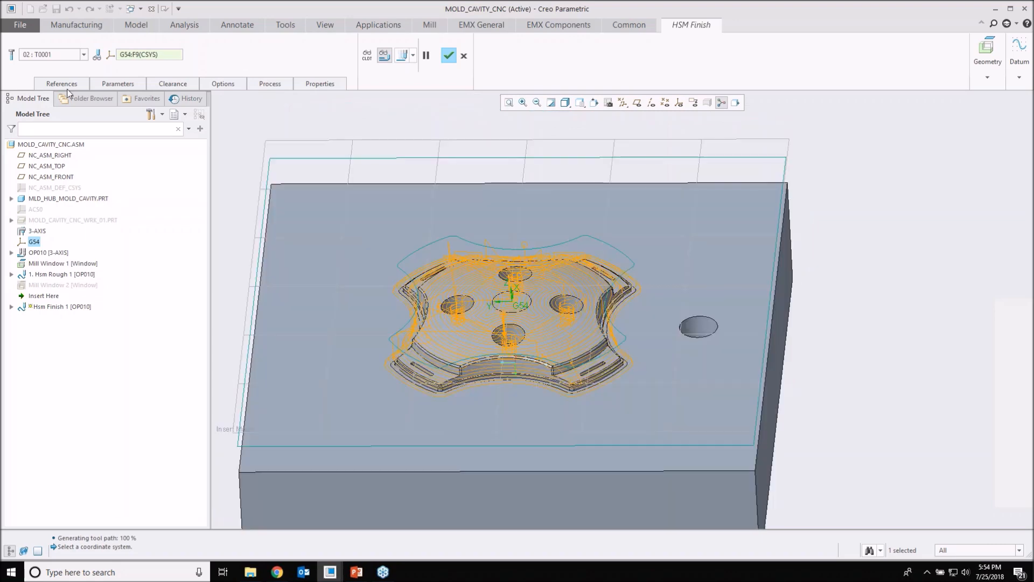
pyautogui.click(62, 84)
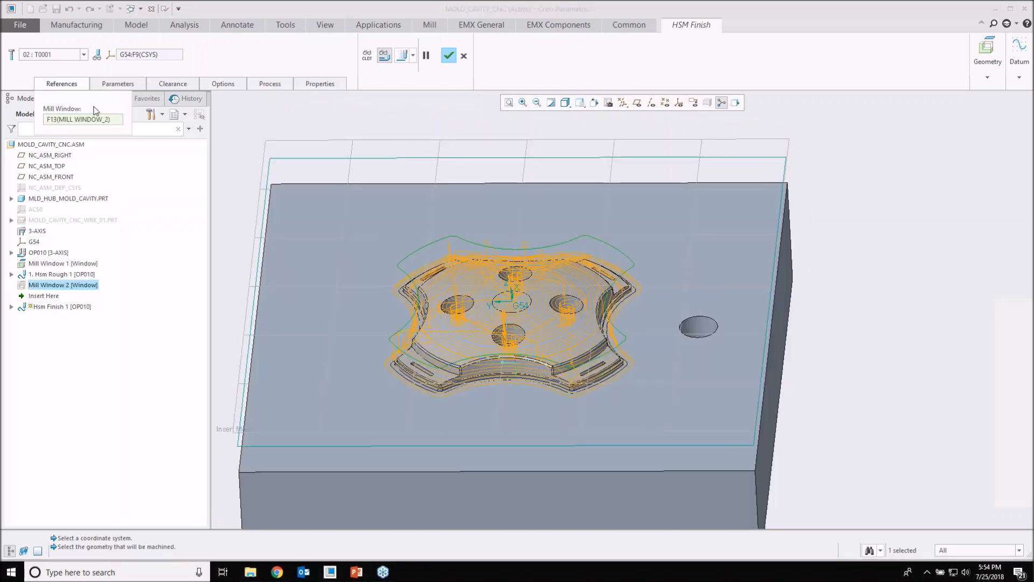
# Step: Set Hsm Finish 1's FINISH_OPTION parameter to CONSTANT_Z and view the recalculated toolpath around the star form
pyautogui.click(115, 86)
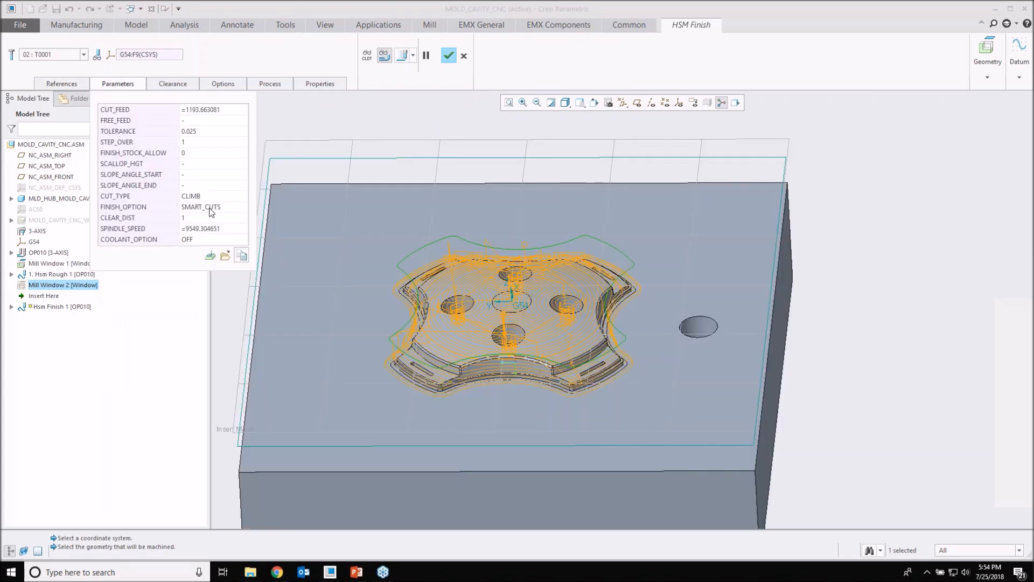
pyautogui.write('1')
pyautogui.click(216, 207)
pyautogui.click(223, 208)
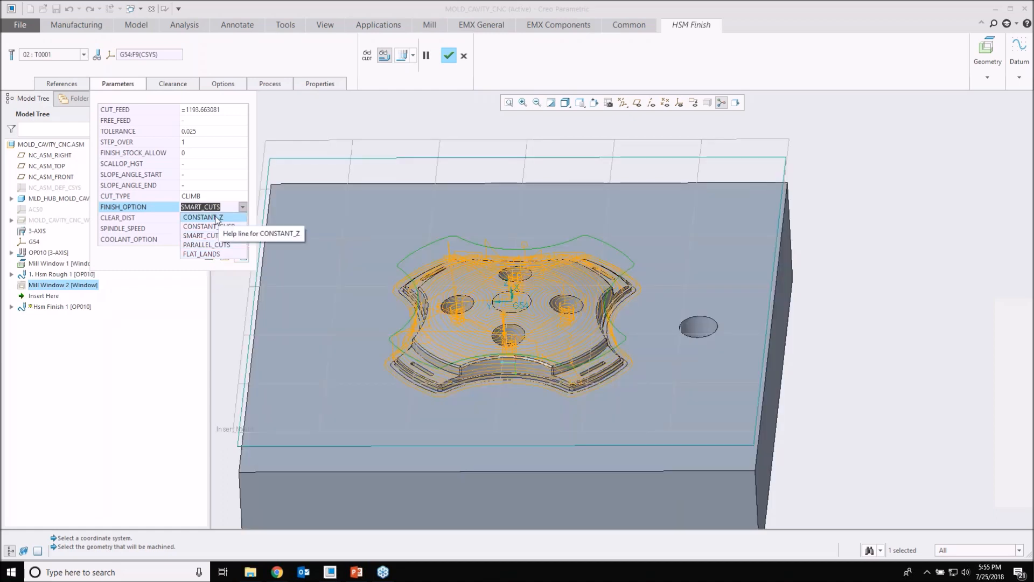
pyautogui.click(218, 217)
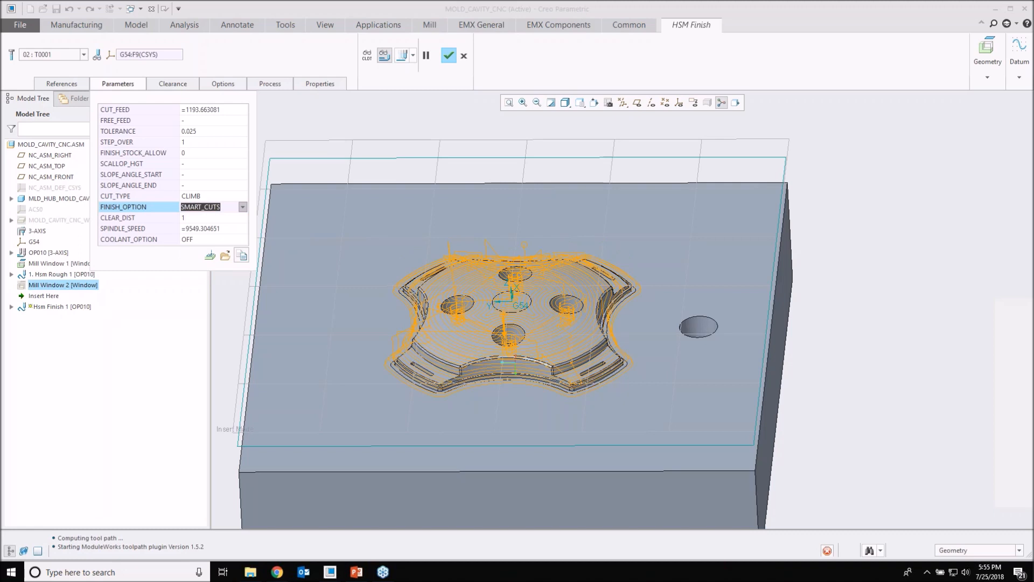
pyautogui.click(217, 218)
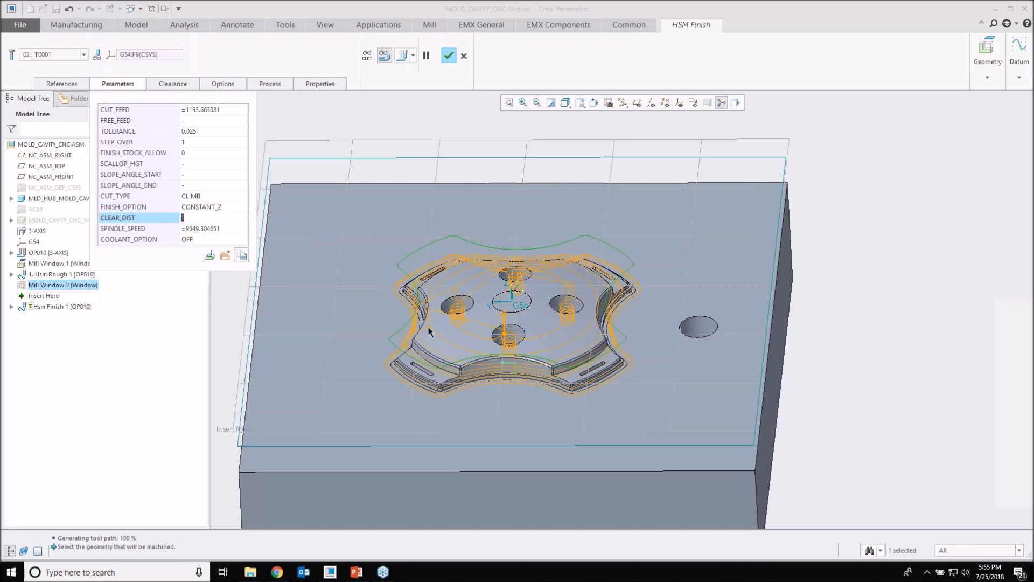
pyautogui.scroll(3, 428, 331)
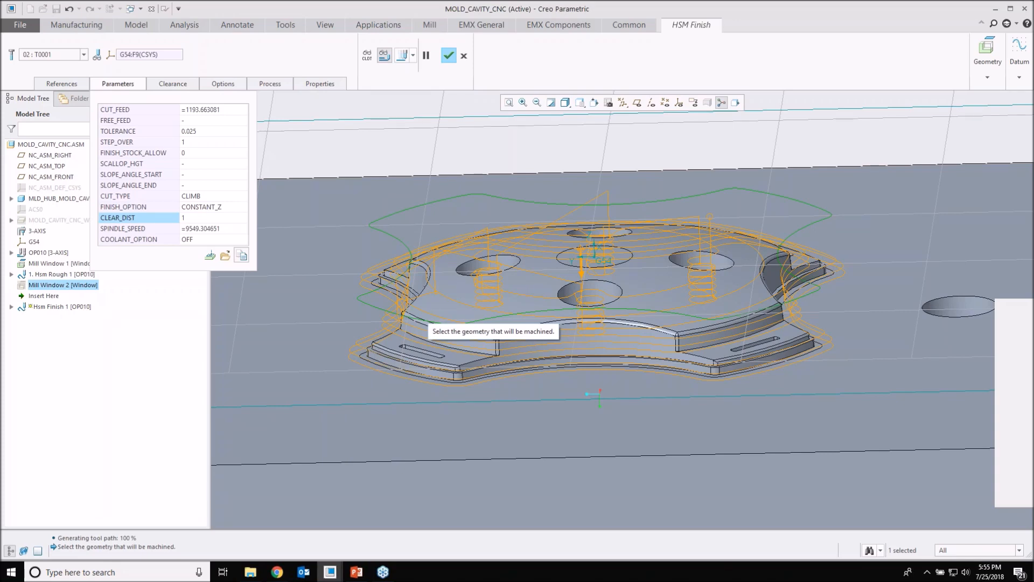
# Step: Set the finish option to CONSTANT_CUSP and examine the cut spacing at the star form's inner corner
pyautogui.click(245, 208)
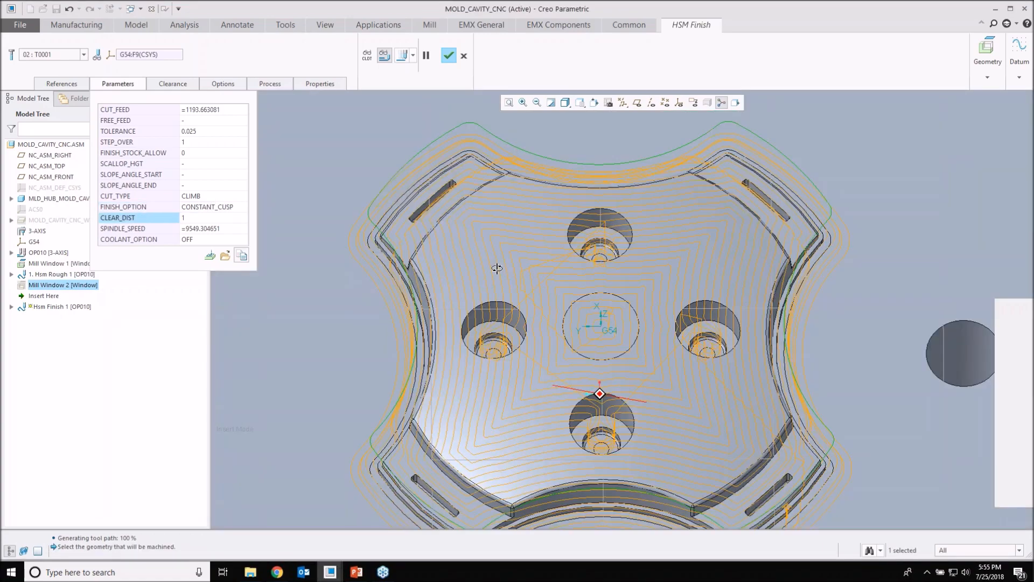
pyautogui.moveTo(496, 267)
pyautogui.mouseDown(button='middle')
pyautogui.moveTo(498, 259)
pyautogui.moveTo(484, 269)
pyautogui.moveTo(465, 255)
pyautogui.moveTo(454, 261)
pyautogui.moveTo(476, 264)
pyautogui.mouseUp(button='middle')
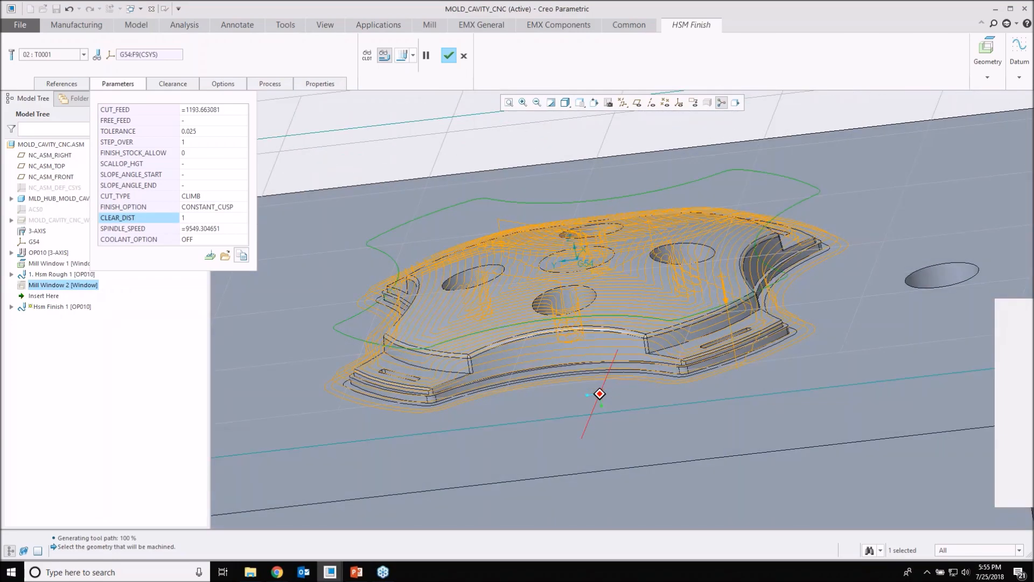
pyautogui.scroll(5, 439, 365)
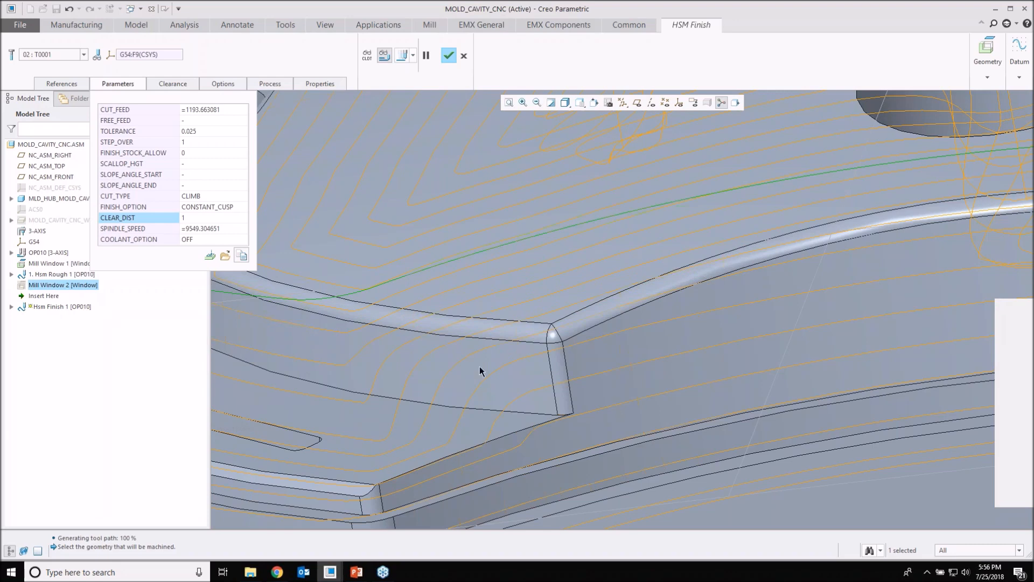
pyautogui.scroll(5, 473, 376)
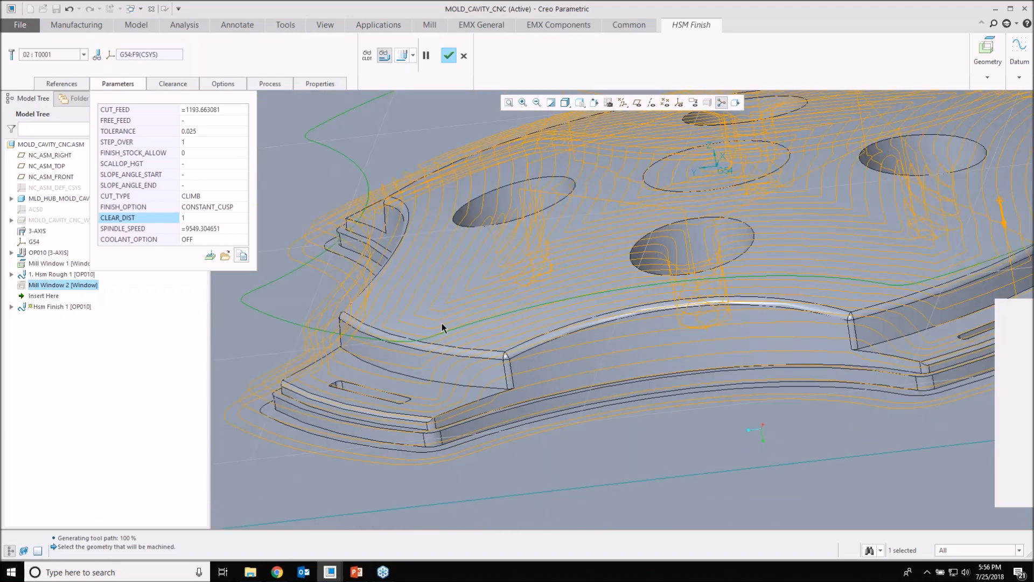
pyautogui.scroll(3, 442, 328)
# Step: Set the finish option to SMART_CUTS and examine the toolpath on the walls and at the corner beside the slot
pyautogui.click(231, 208)
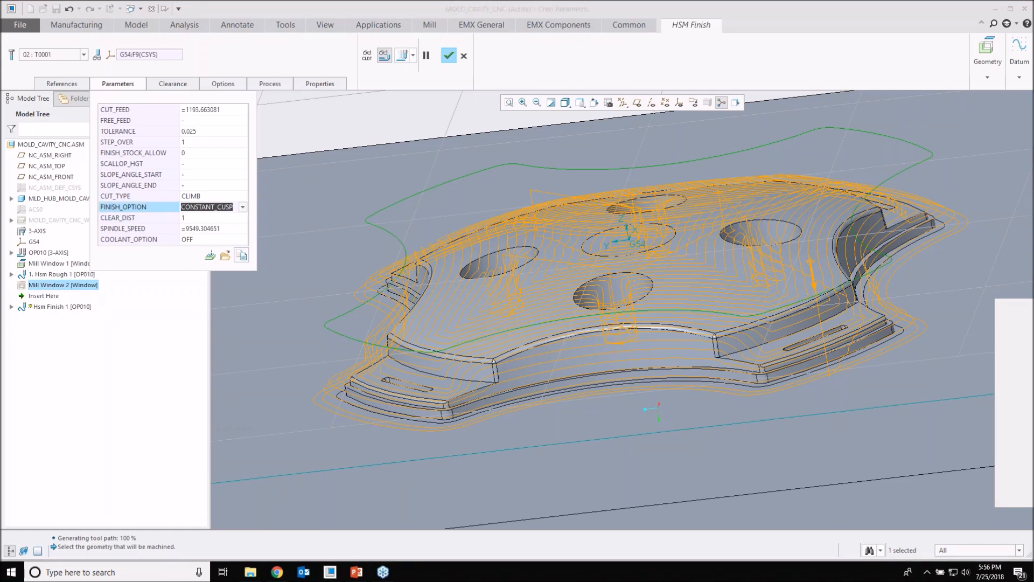
pyautogui.click(243, 207)
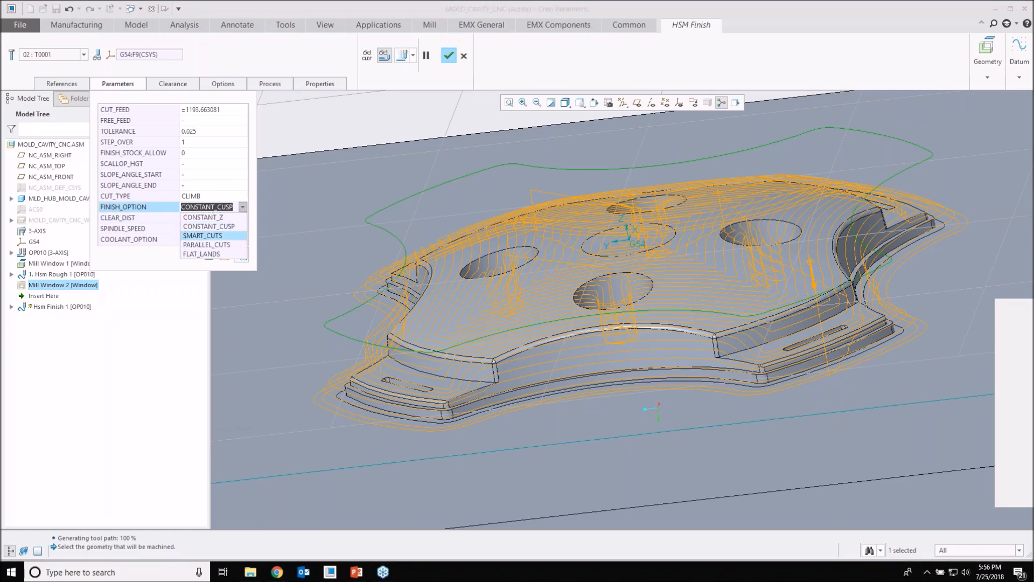
pyautogui.click(214, 236)
pyautogui.moveTo(657, 408)
pyautogui.mouseDown(button='middle')
pyautogui.moveTo(653, 450)
pyautogui.moveTo(655, 417)
pyautogui.mouseUp(button='middle')
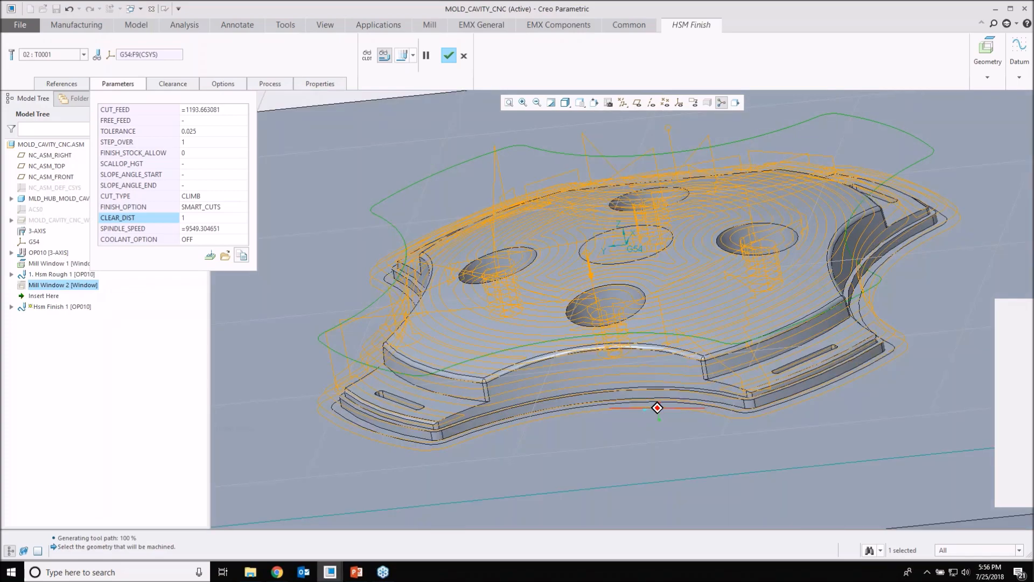
pyautogui.scroll(-10, 467, 423)
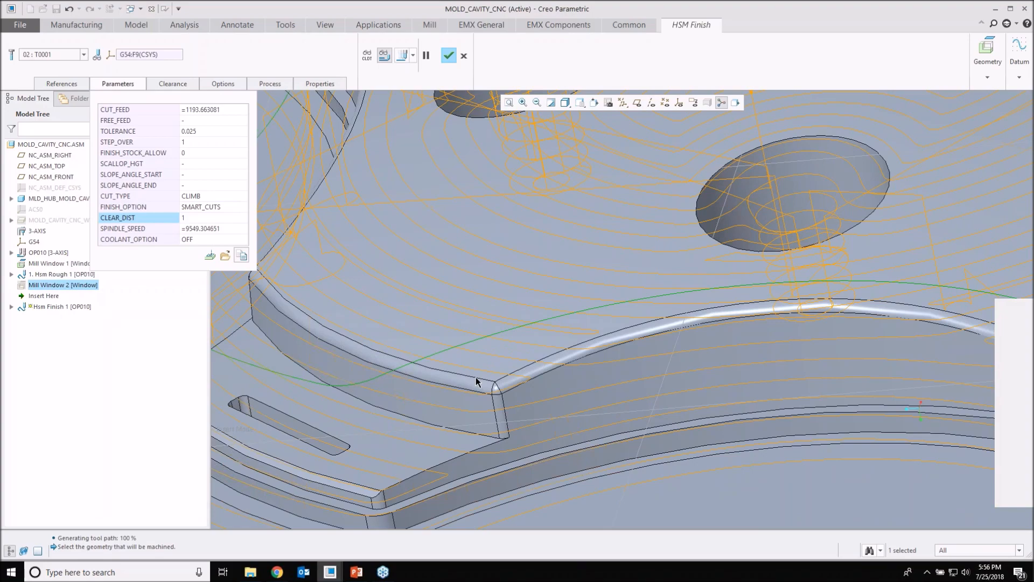
pyautogui.scroll(4, 476, 377)
pyautogui.scroll(3, 476, 377)
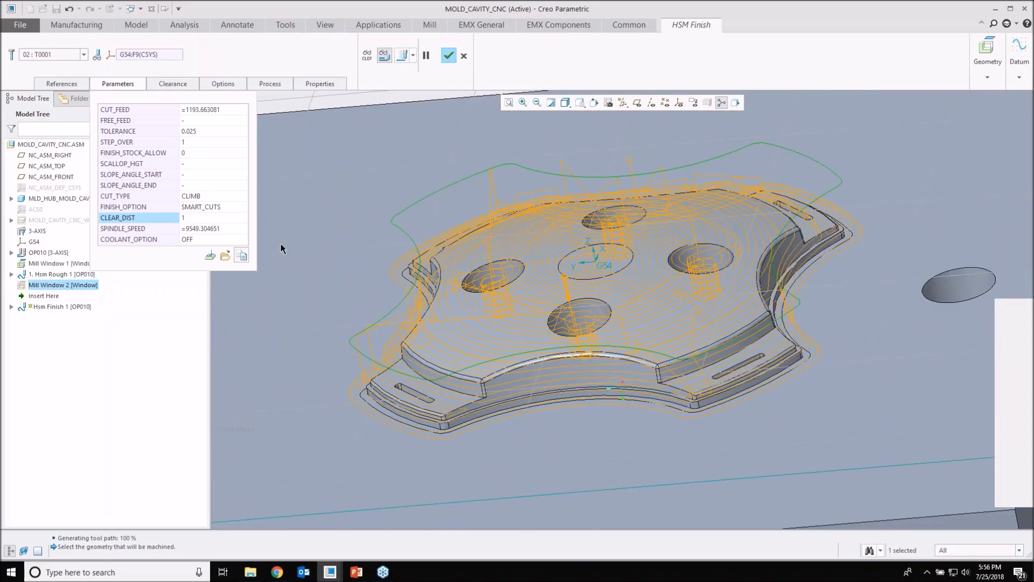
# Step: Set the finish option to PARALLEL_CUTS and examine the passes across the star form and along its outer edge
pyautogui.click(241, 209)
pyautogui.click(243, 211)
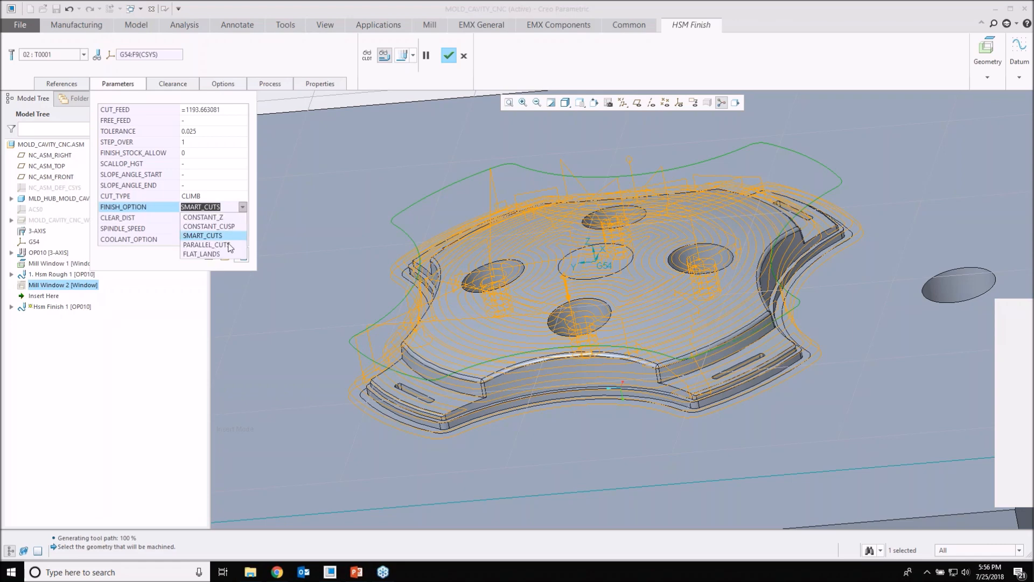
pyautogui.click(207, 245)
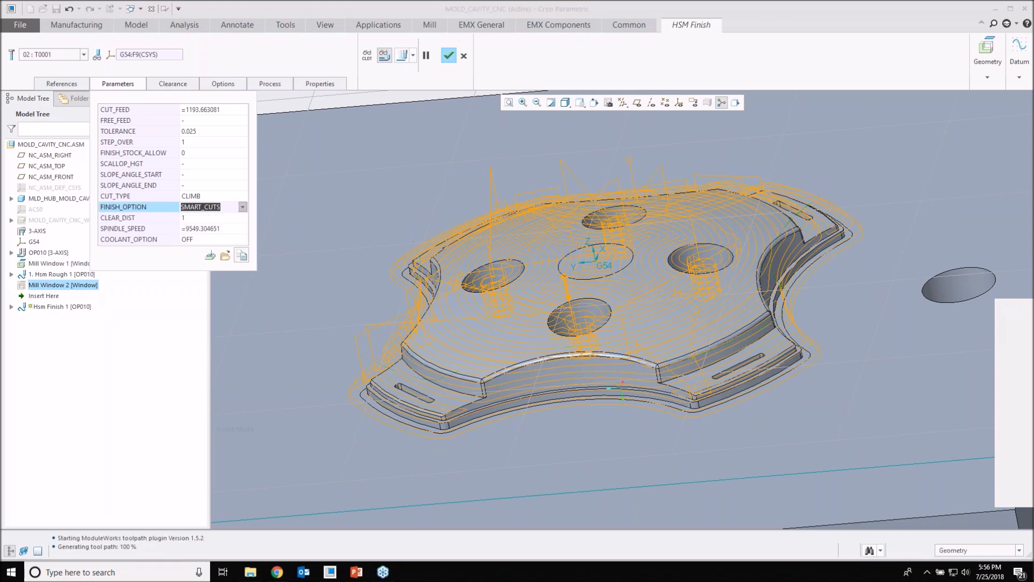
pyautogui.moveTo(496, 226)
pyautogui.mouseDown(button='middle')
pyautogui.moveTo(485, 330)
pyautogui.moveTo(495, 322)
pyautogui.moveTo(491, 221)
pyautogui.moveTo(405, 439)
pyautogui.mouseUp(button='middle')
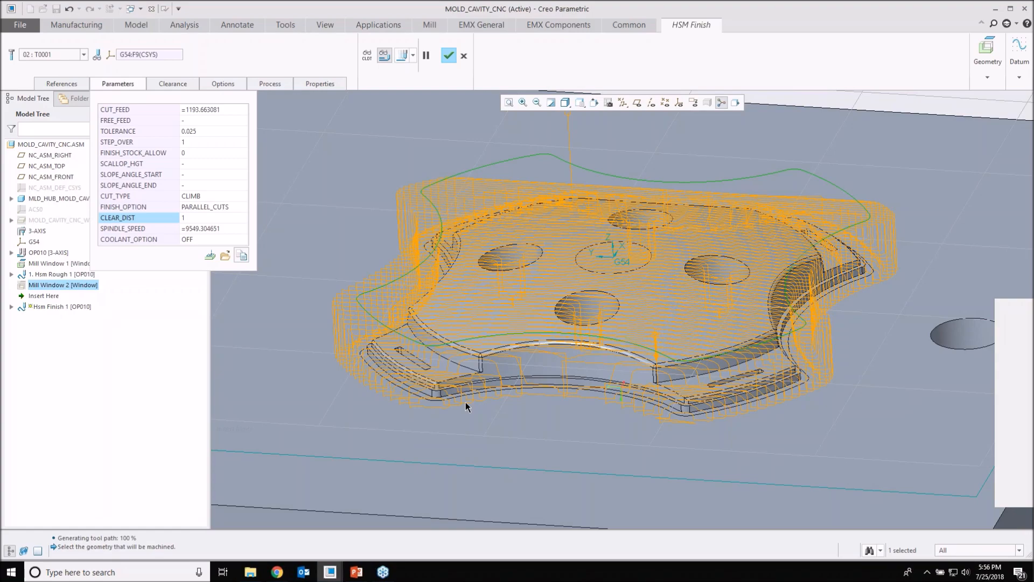
pyautogui.scroll(-6, 410, 391)
pyautogui.scroll(3, 371, 383)
pyautogui.scroll(5, 548, 362)
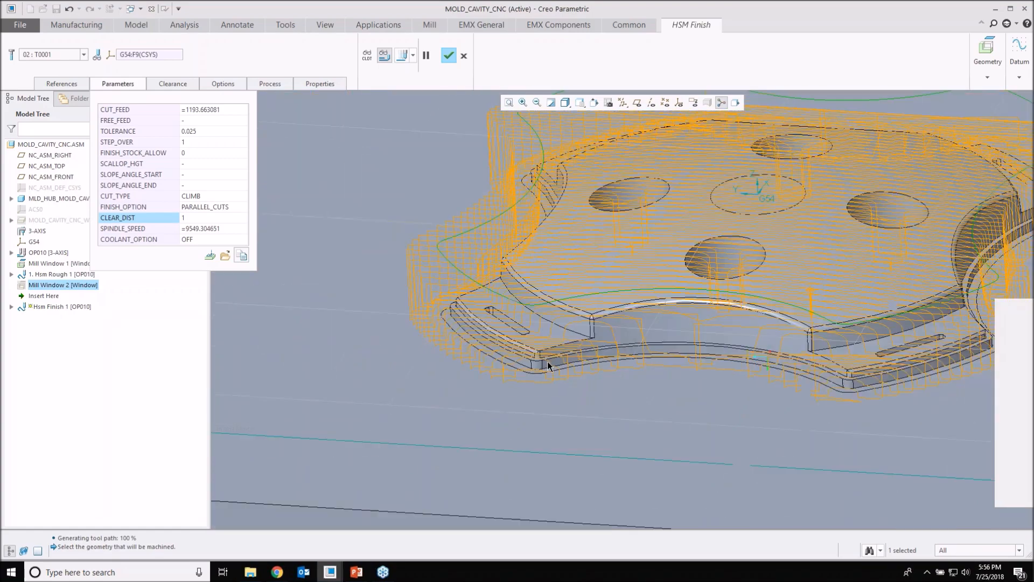
pyautogui.scroll(2, 547, 361)
# Step: Set the finish option to FLAT_LANDS and inspect the toolpath from above at the hole bottoms and around the form
pyautogui.click(237, 207)
pyautogui.click(243, 208)
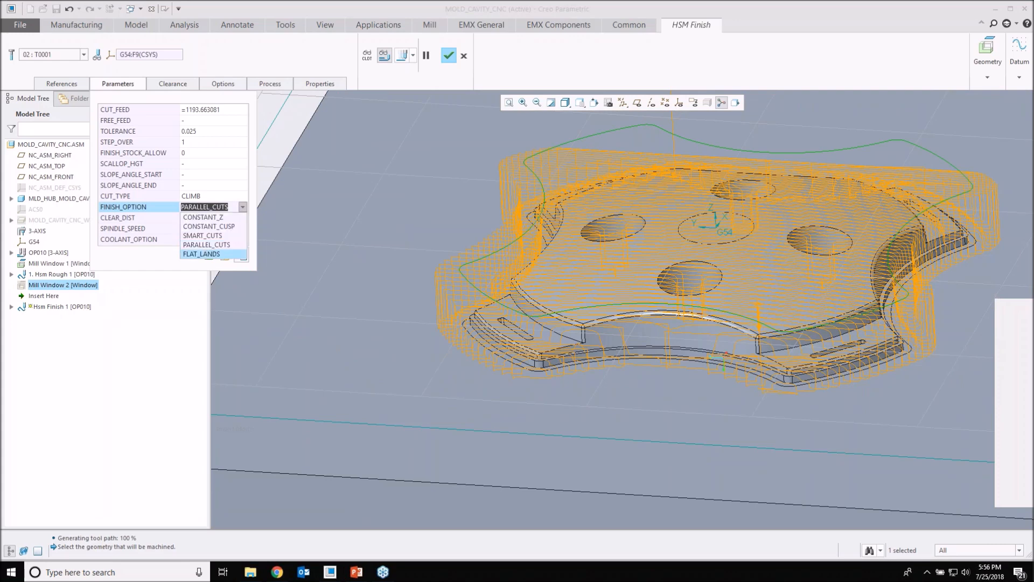
pyautogui.click(202, 254)
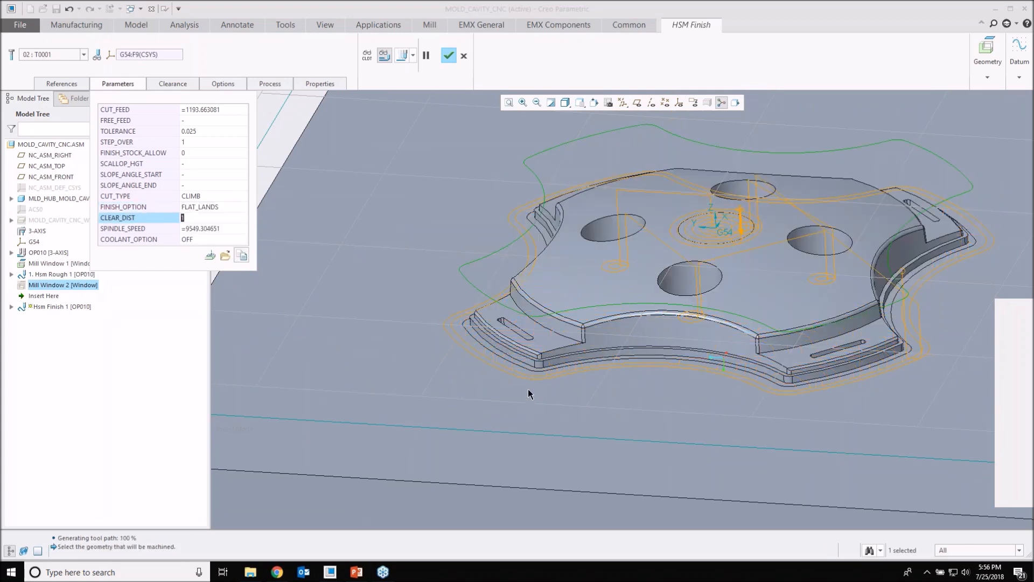
pyautogui.moveTo(682, 281); pyautogui.dragTo(685, 371, button='middle')
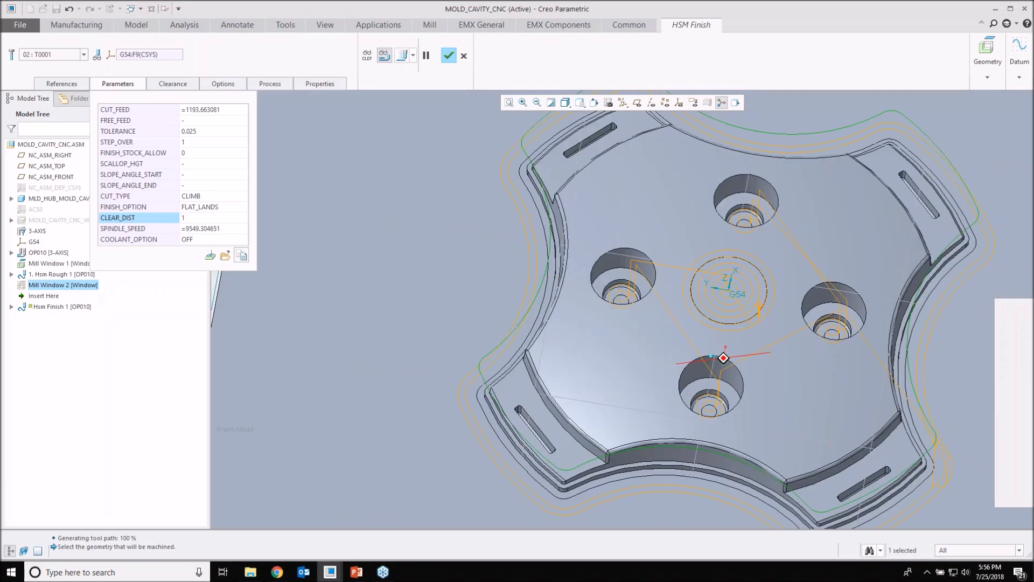
pyautogui.scroll(3, 698, 415)
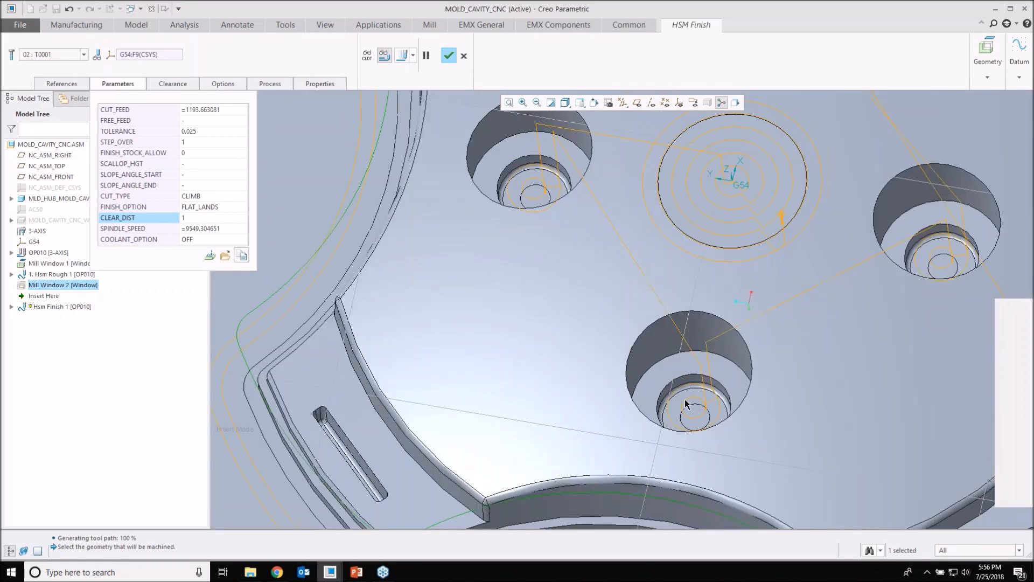
pyautogui.scroll(-5, 687, 395)
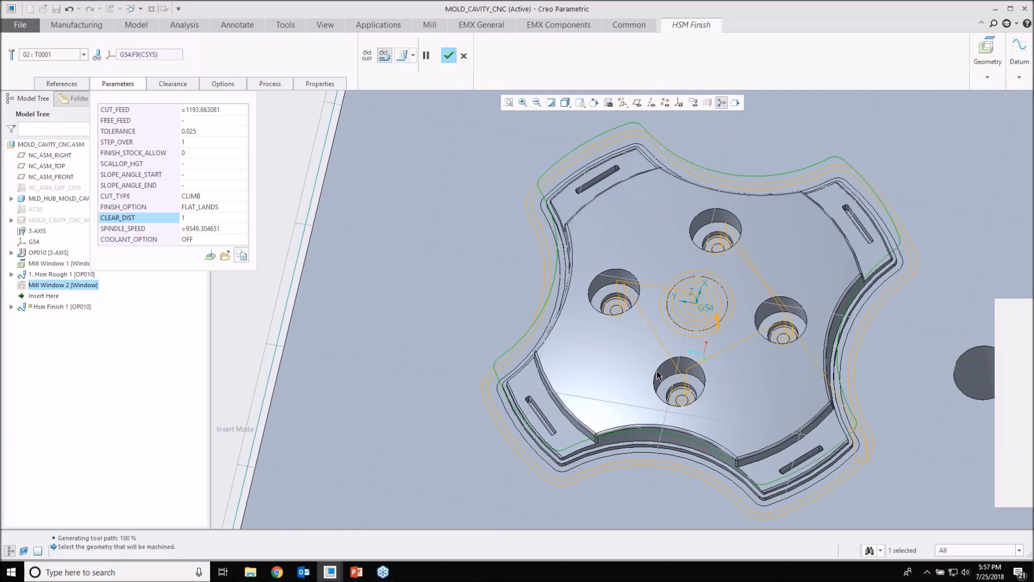
# Step: Open Hsm Finish 1's full parameter list and review Feeds and Speeds and Cut Depth and Allowances, including START_HEIGHT and END_HEIGHT
pyautogui.click(218, 207)
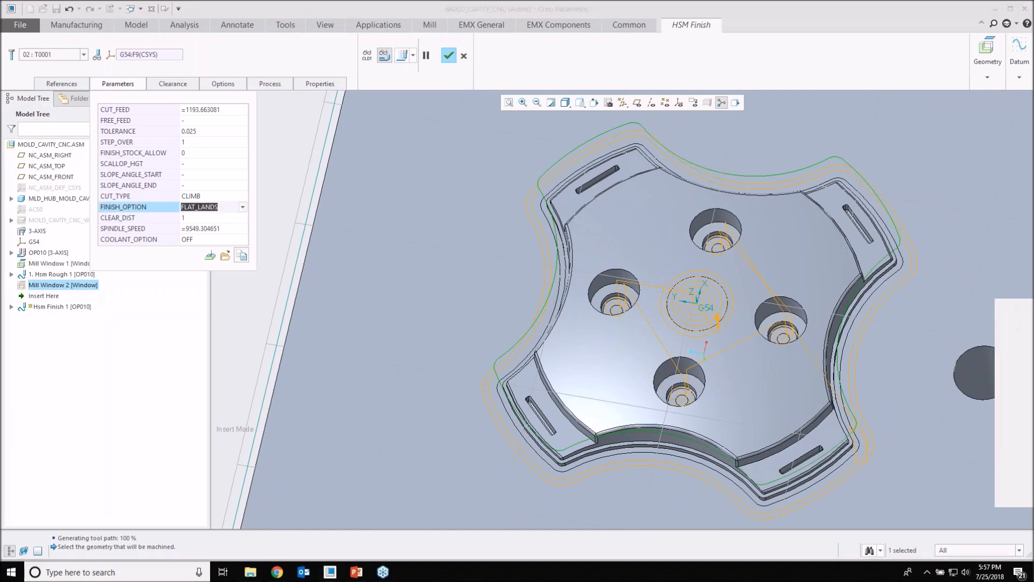
pyautogui.click(209, 256)
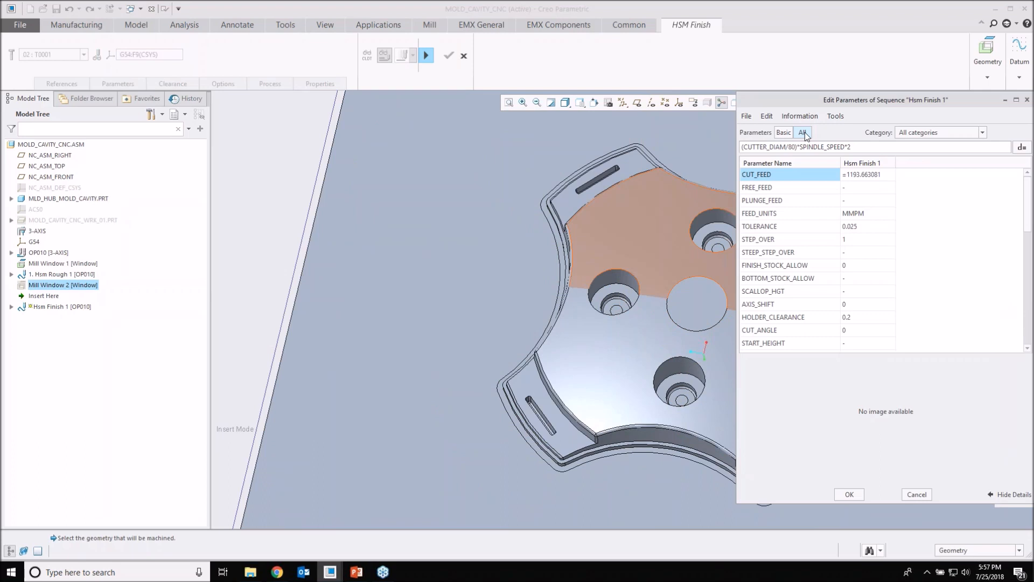
pyautogui.click(954, 132)
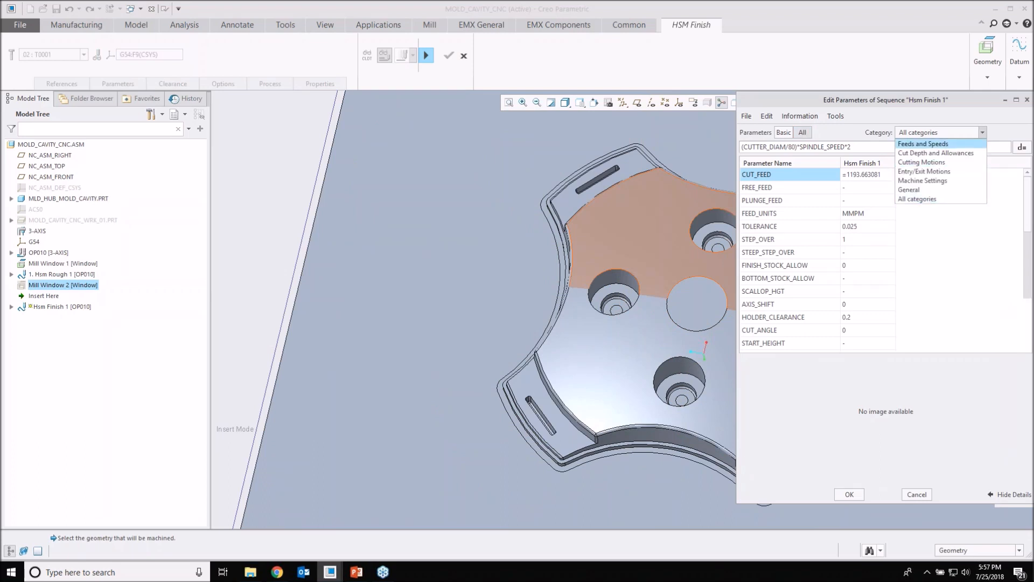
pyautogui.click(924, 144)
pyautogui.click(943, 132)
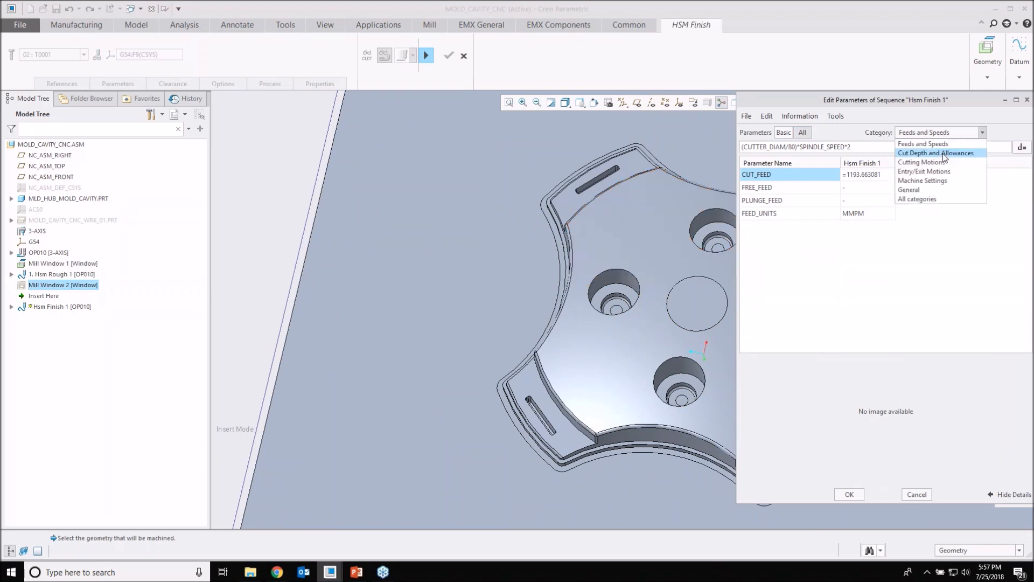
pyautogui.click(937, 154)
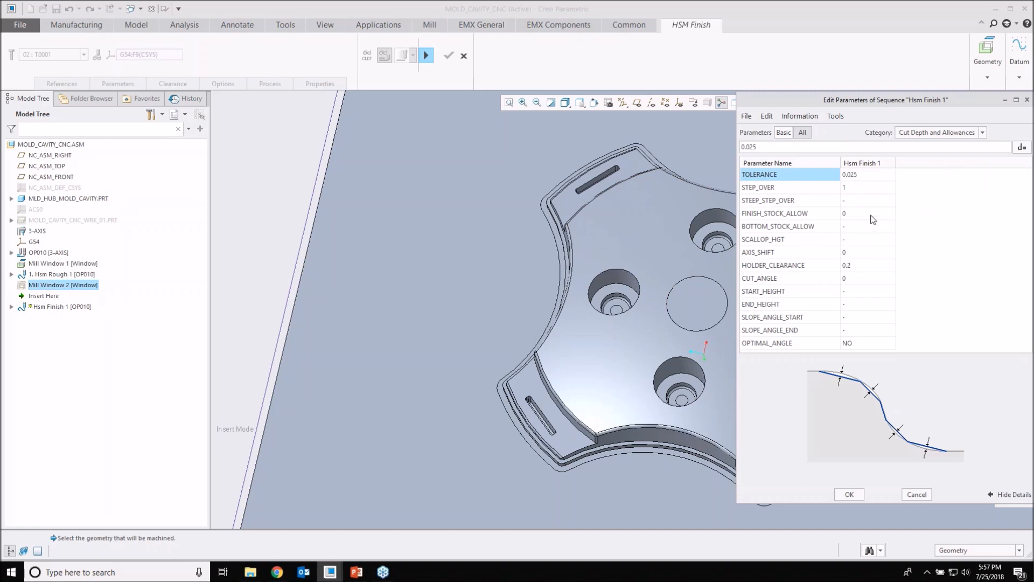
pyautogui.click(785, 293)
pyautogui.click(806, 306)
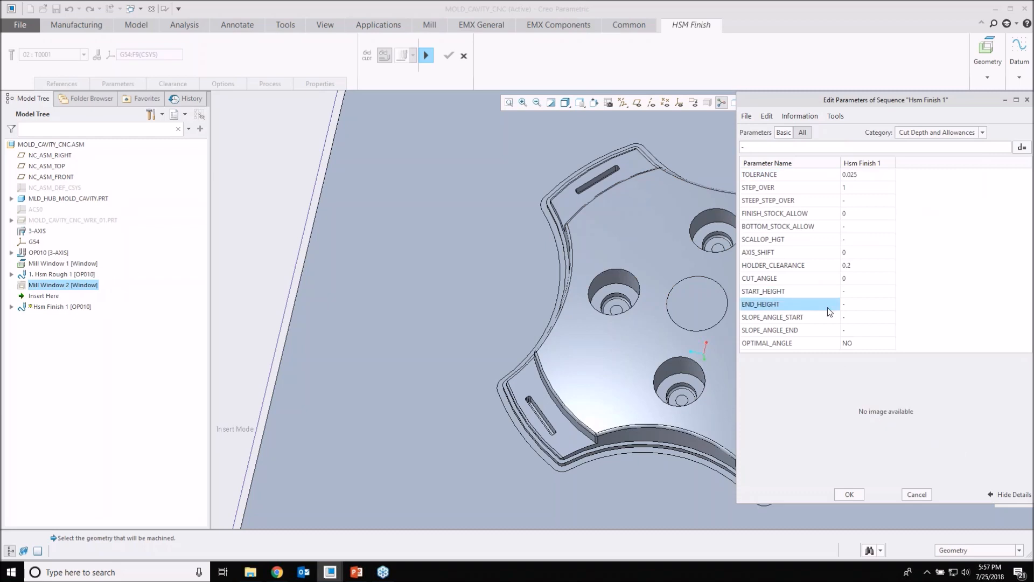
# Step: Review the Cutting Motions, Entry/Exit Motions and Machine Settings parameters, widening the value column to read the CUT_ENTRY_EXIT_EXT option
pyautogui.click(983, 133)
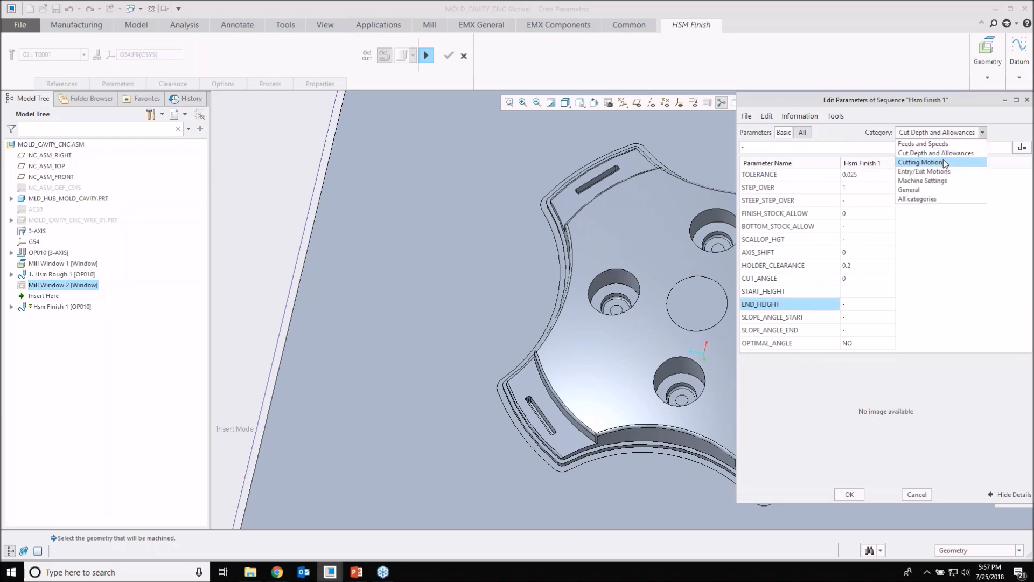
pyautogui.click(943, 160)
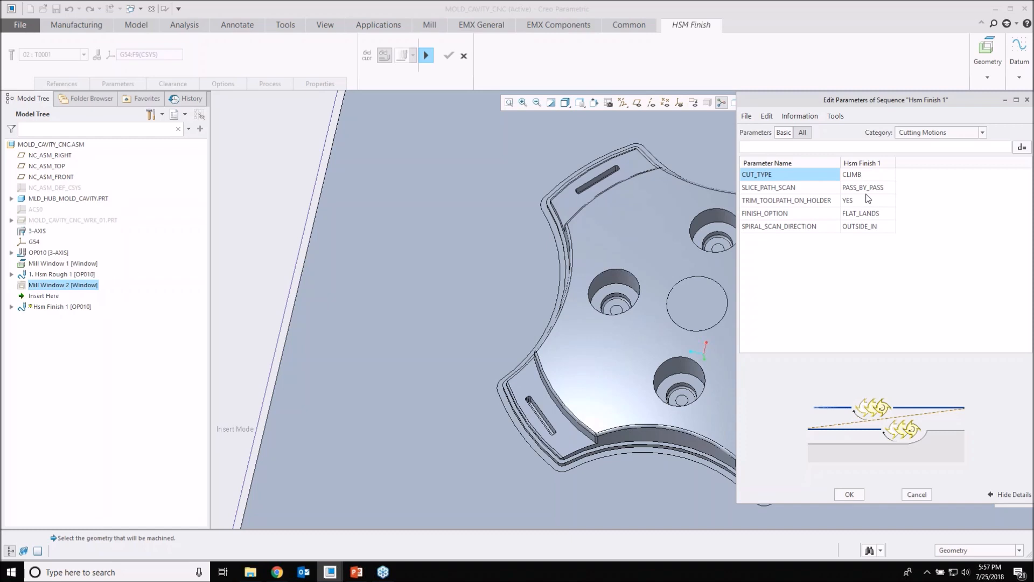
pyautogui.click(983, 132)
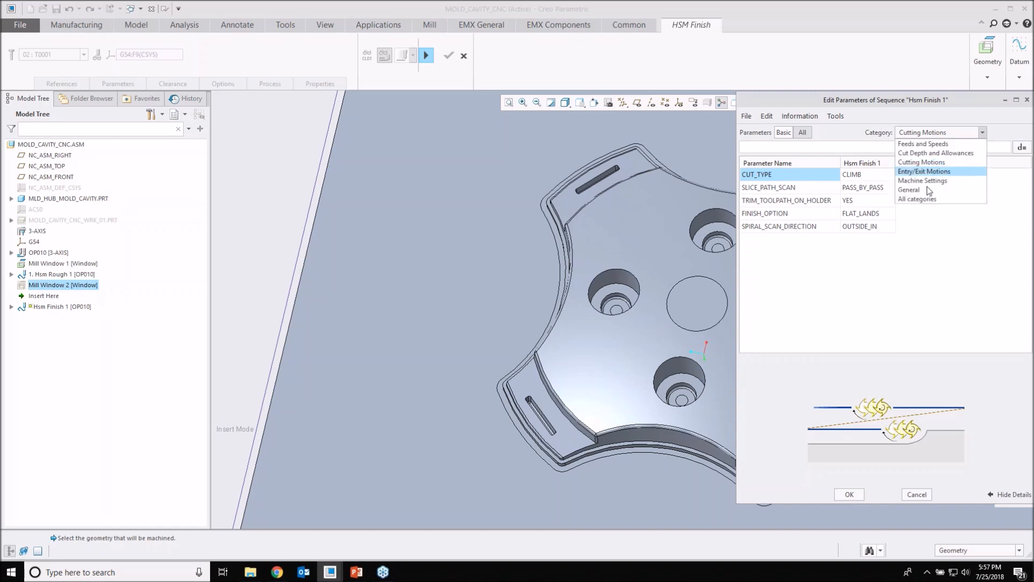
pyautogui.click(926, 171)
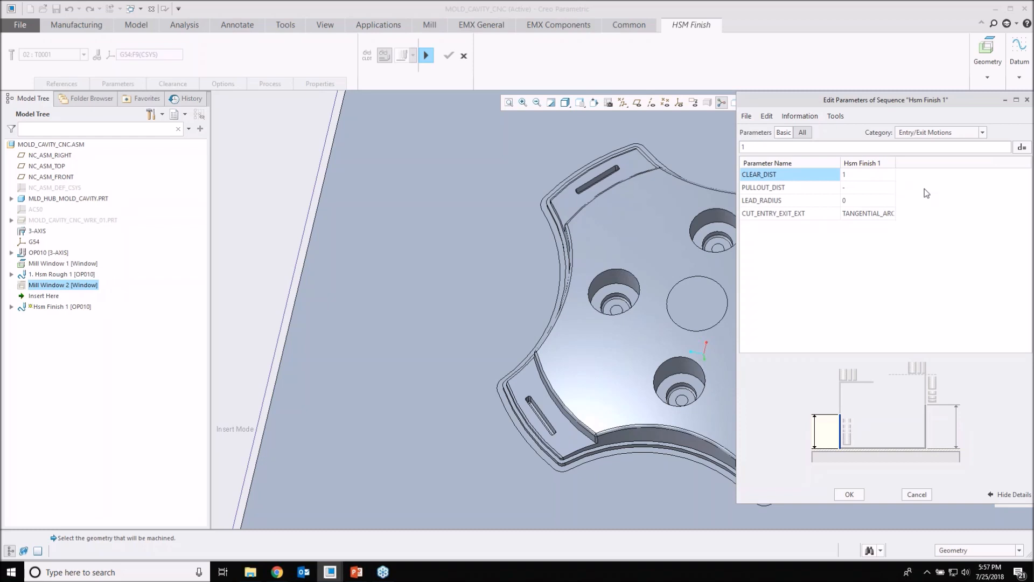
pyautogui.moveTo(895, 163); pyautogui.dragTo(914, 162)
pyautogui.click(849, 216)
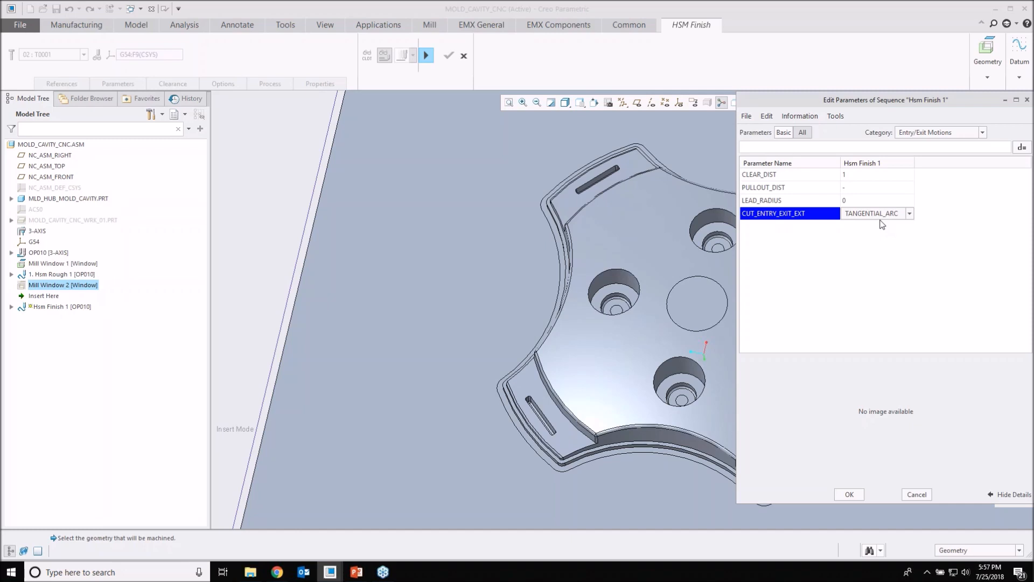
pyautogui.click(983, 133)
pyautogui.press('Down')
pyautogui.press('Return')
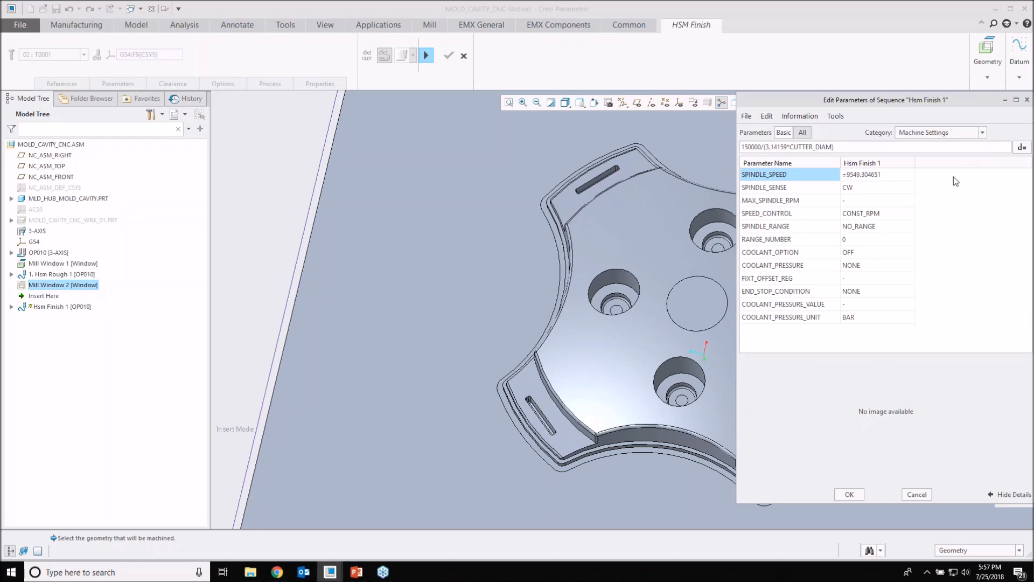
# Step: Review the General category of Hsm Finish 1's parameters, close the parameter list and complete the sequence
pyautogui.click(983, 133)
pyautogui.press('Down')
pyautogui.press('Return')
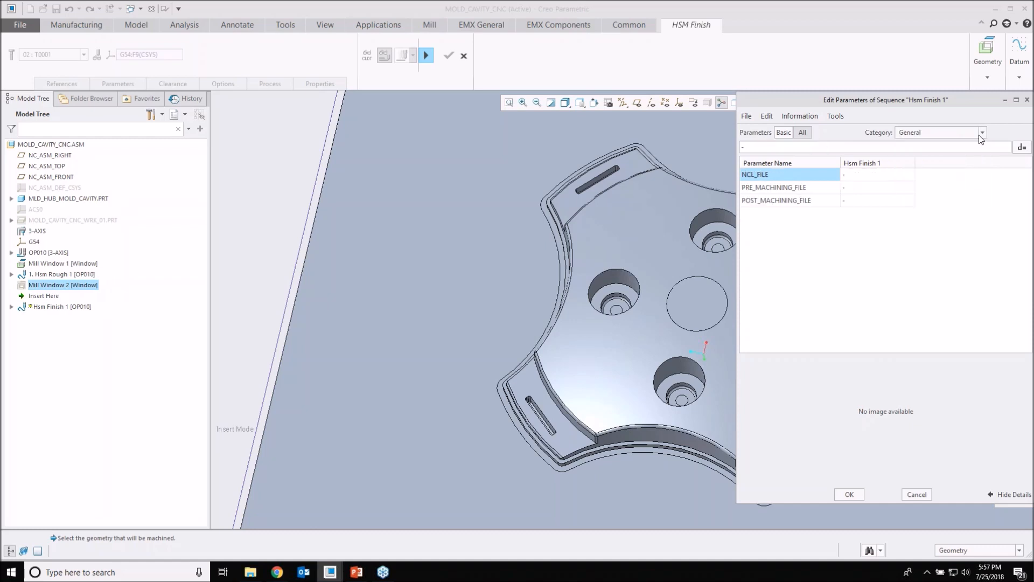
pyautogui.click(982, 133)
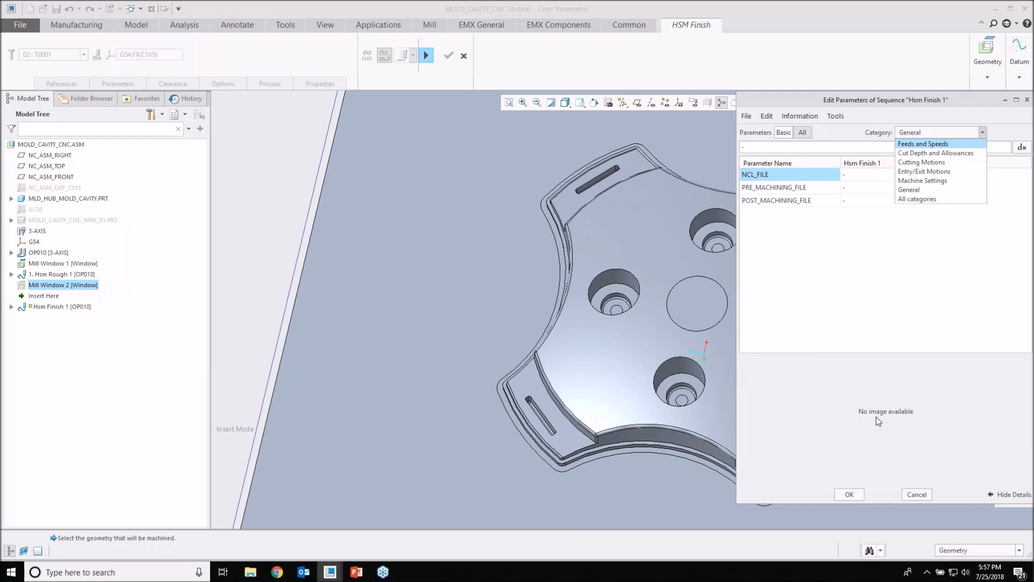
pyautogui.press('Down')
pyautogui.press('Down')
pyautogui.press('Down')
pyautogui.press('Down')
pyautogui.press('Down')
pyautogui.press('Down')
pyautogui.press('Escape')
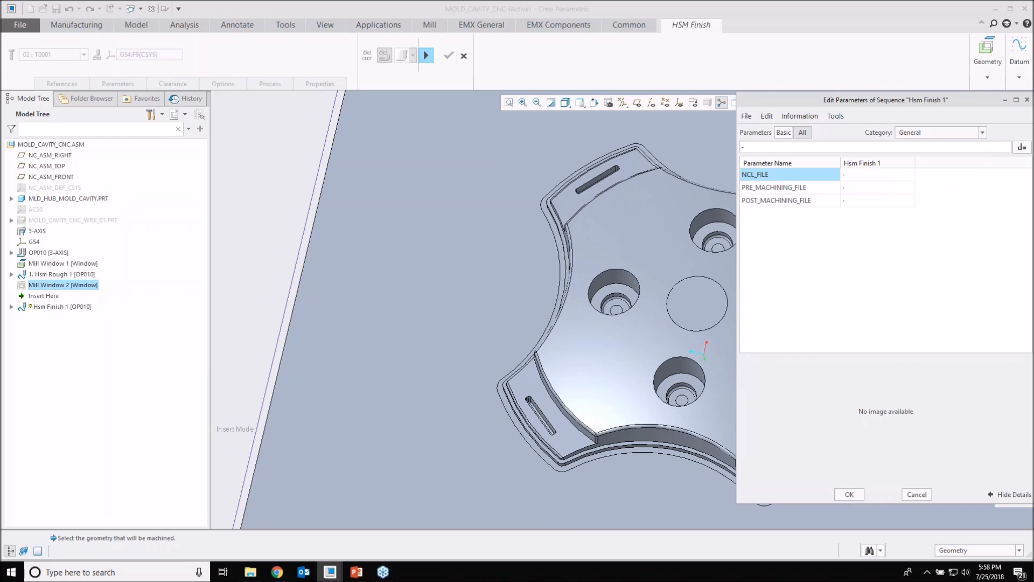
pyautogui.click(850, 494)
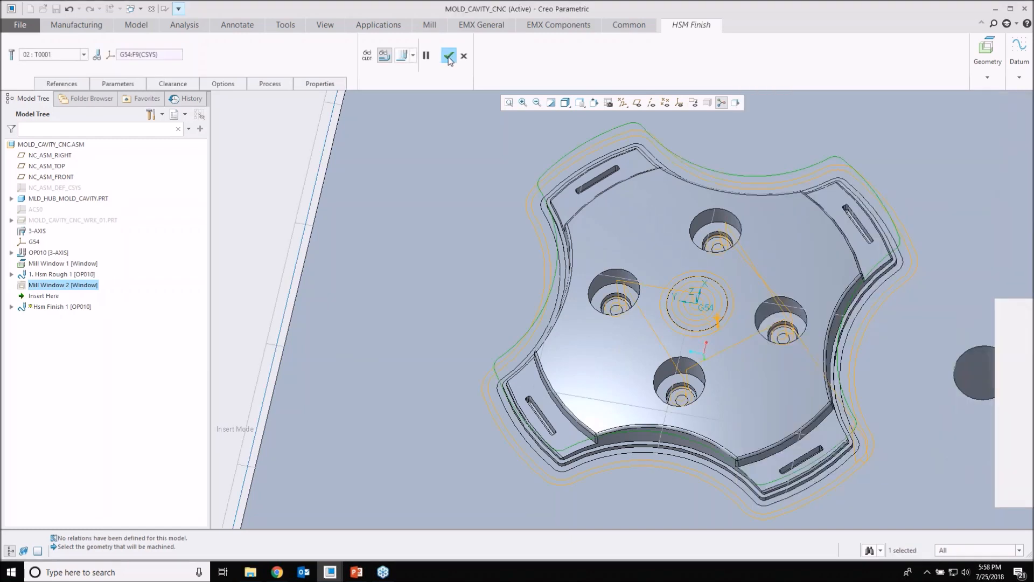
pyautogui.click(448, 57)
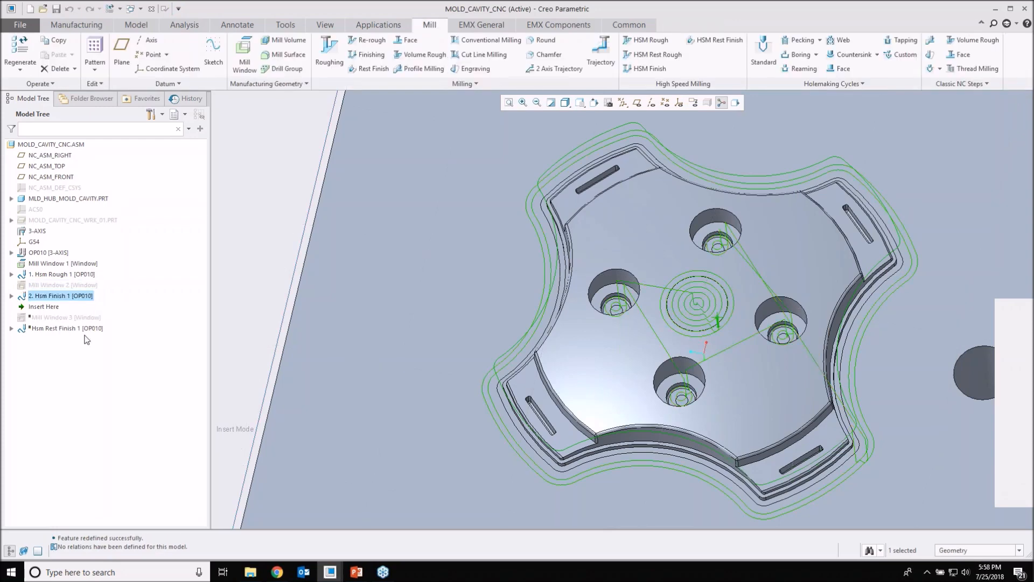
# Step: Move the insertion point below Hsm Rest Finish 1 and open that sequence for redefinition
pyautogui.moveTo(30, 312); pyautogui.dragTo(33, 330)
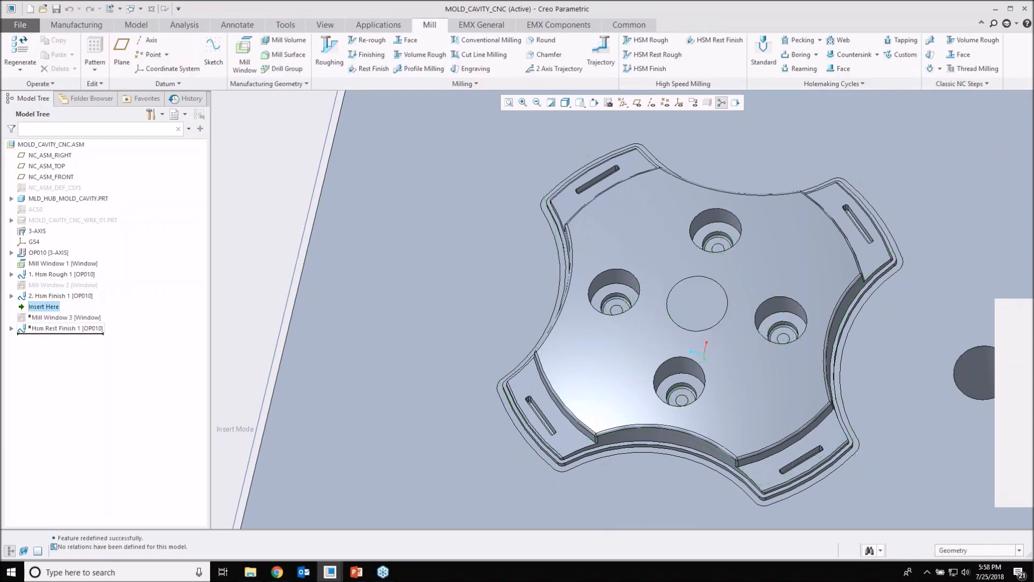
pyautogui.click(57, 318)
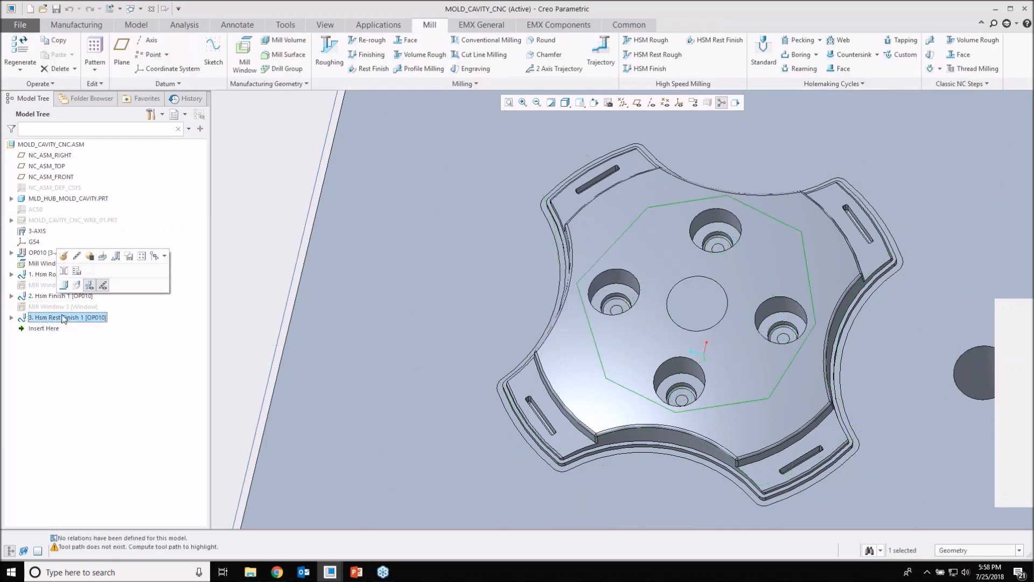
pyautogui.click(89, 285)
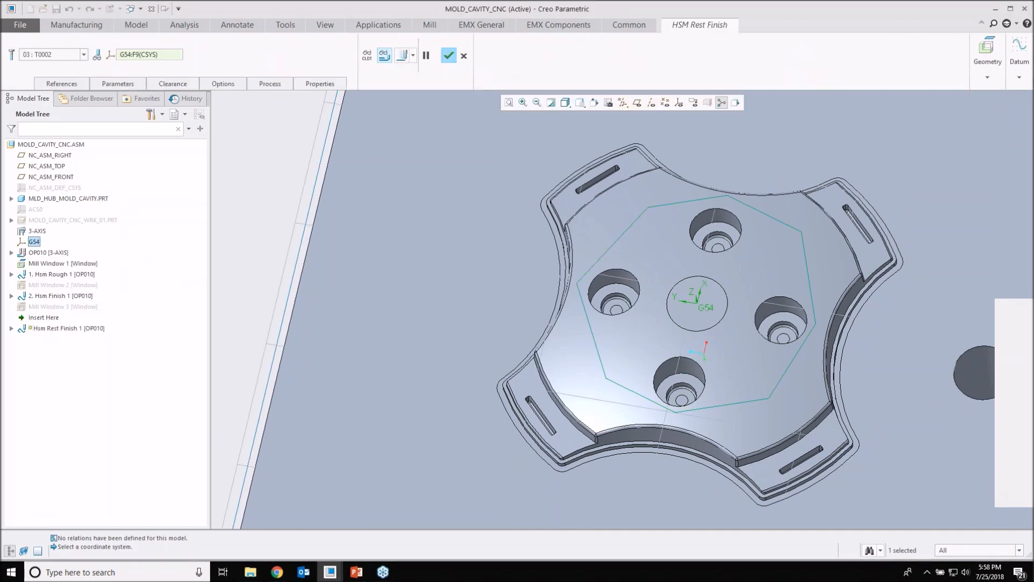
# Step: Display the rest finishing toolpath and inspect its passes around the bottom of a counterbored hole
pyautogui.click(385, 55)
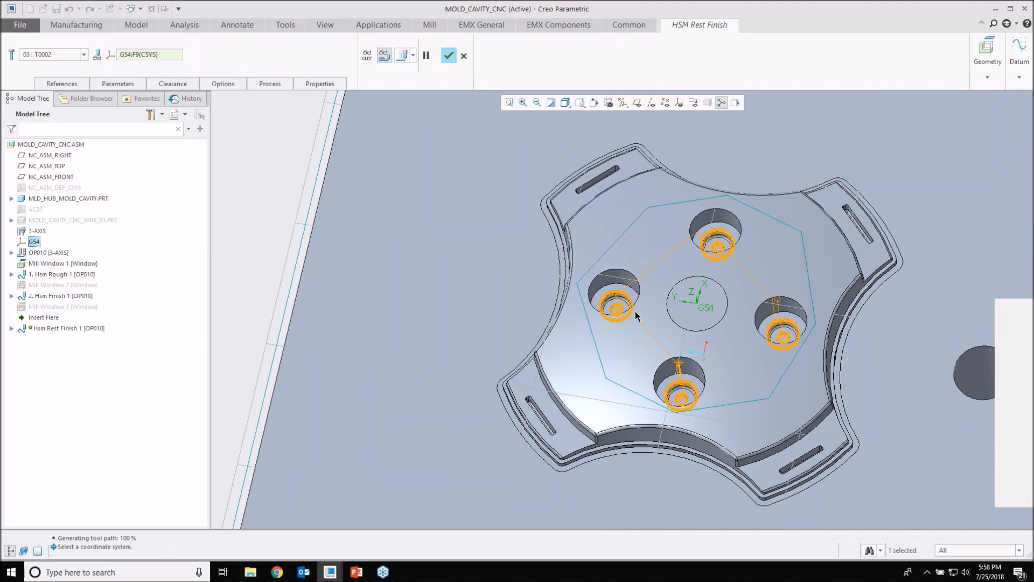
pyautogui.scroll(5, 637, 317)
pyautogui.scroll(3, 596, 277)
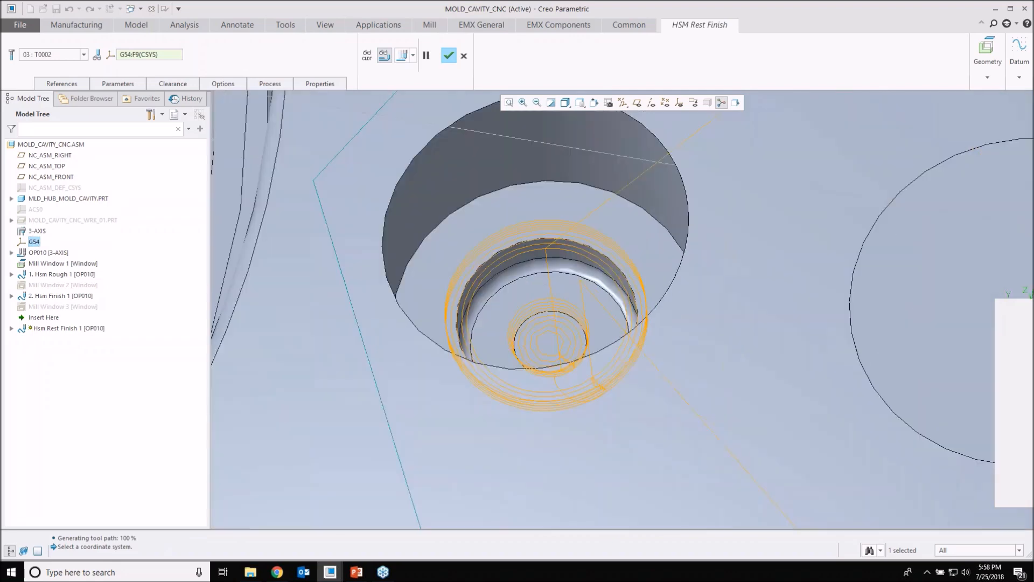
pyautogui.scroll(-3, 678, 235)
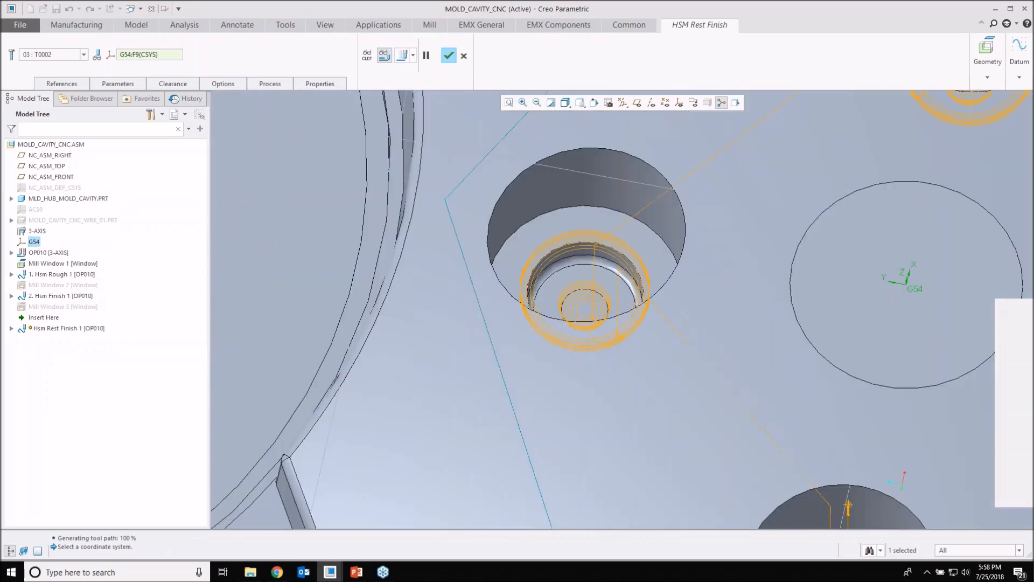
# Step: Review the geometry of ball mill T0002 in the tool setup and close it
pyautogui.click(83, 55)
pyautogui.click(40, 101)
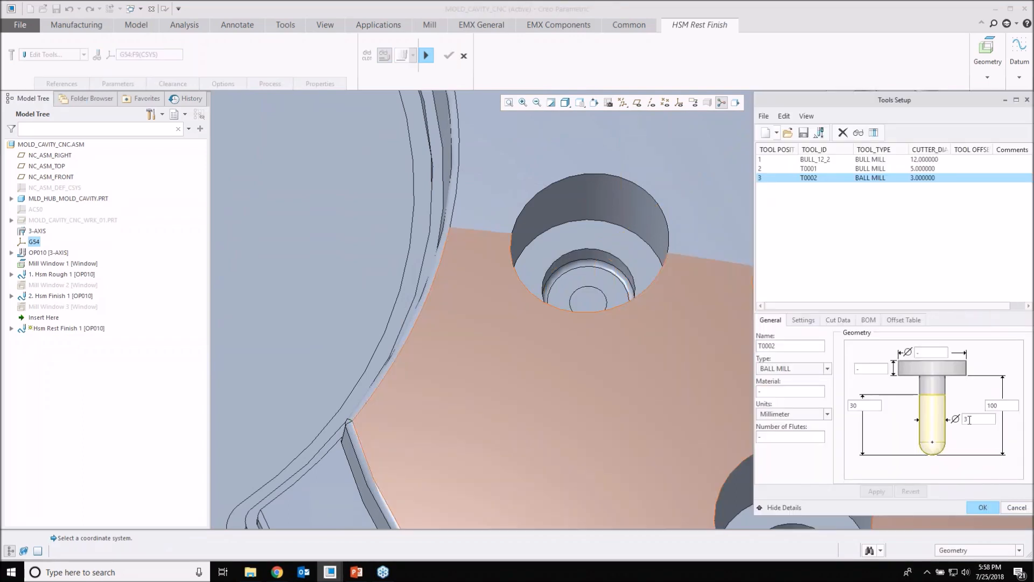
pyautogui.click(983, 508)
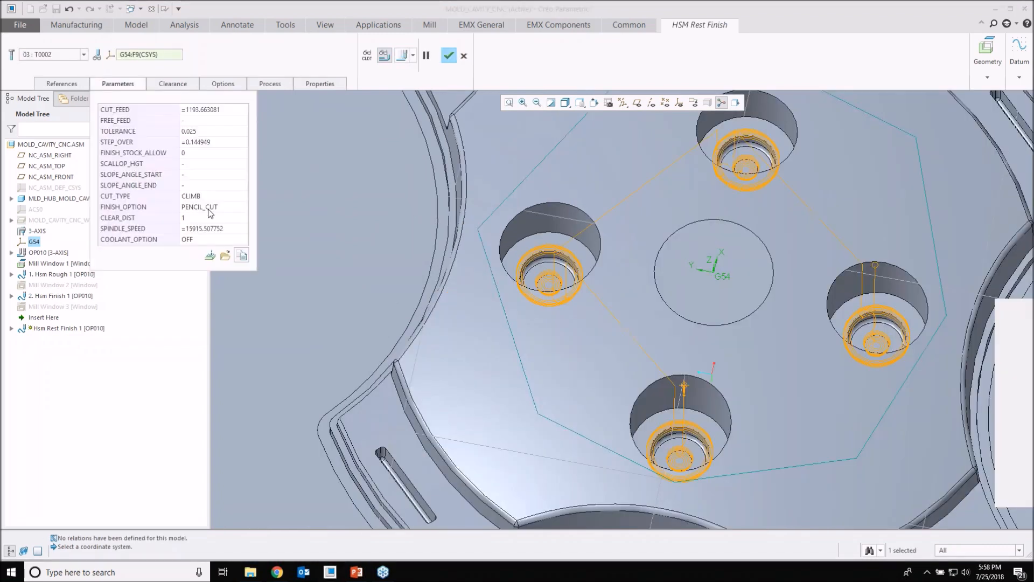
# Step: Open the FINISH_OPTION choices in the rest finishing sequence's parameters
pyautogui.click(125, 210)
pyautogui.click(244, 208)
pyautogui.click(244, 208)
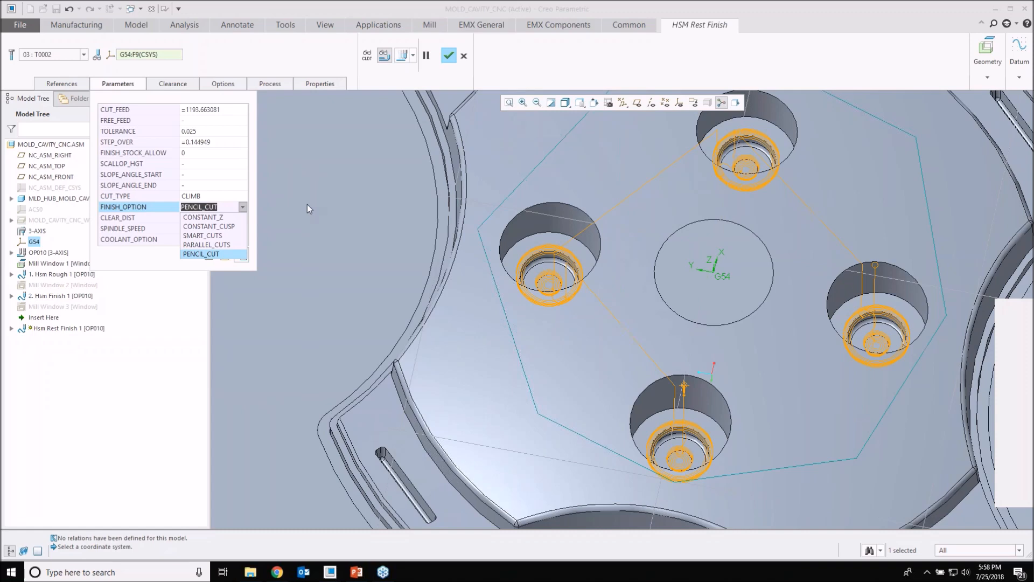
# Step: Open the full parameter editor of Hsm Rest Finish 1 and show its Cutting Motions parameters
pyautogui.click(612, 60)
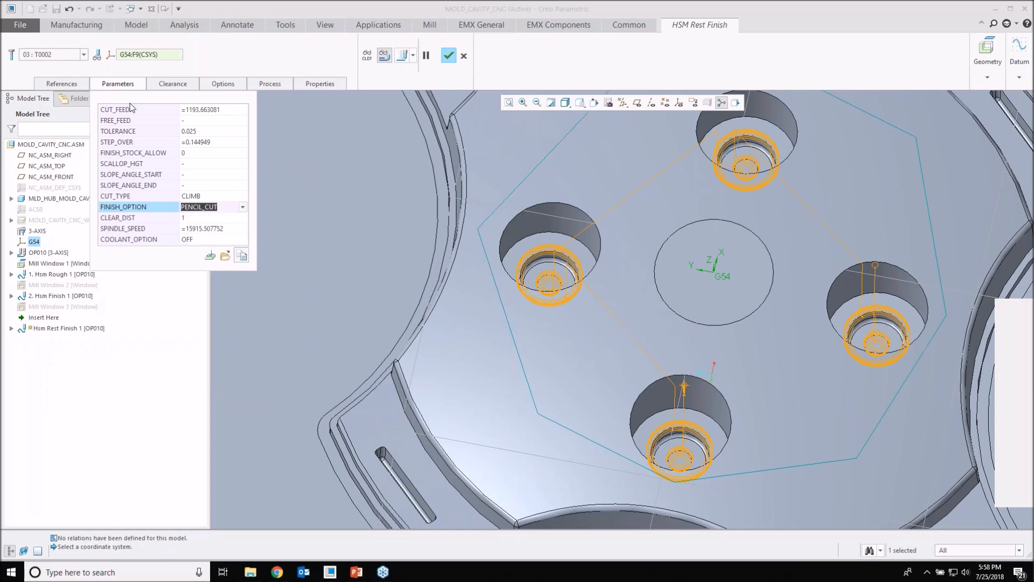
pyautogui.click(211, 257)
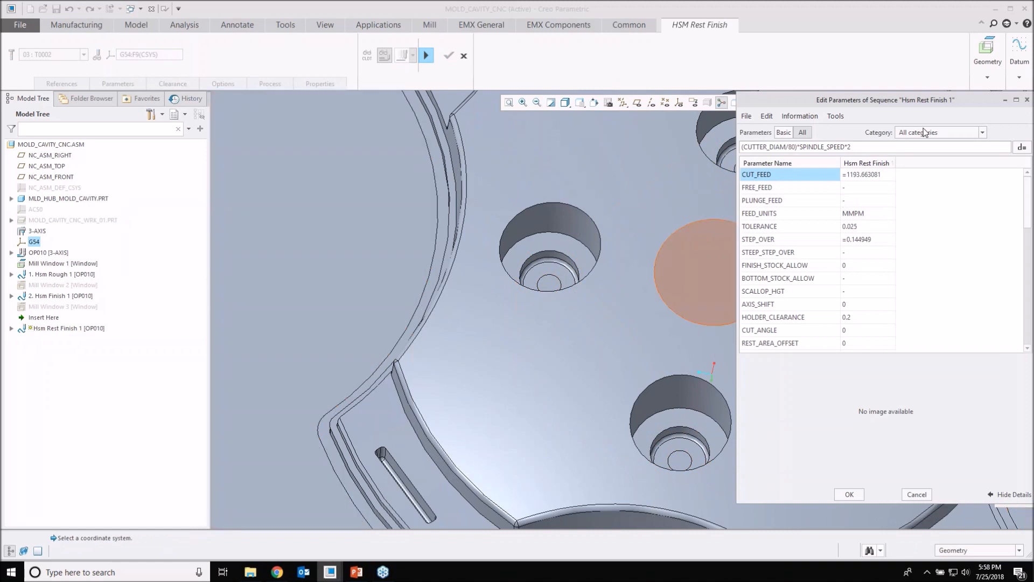
pyautogui.click(926, 134)
pyautogui.click(923, 153)
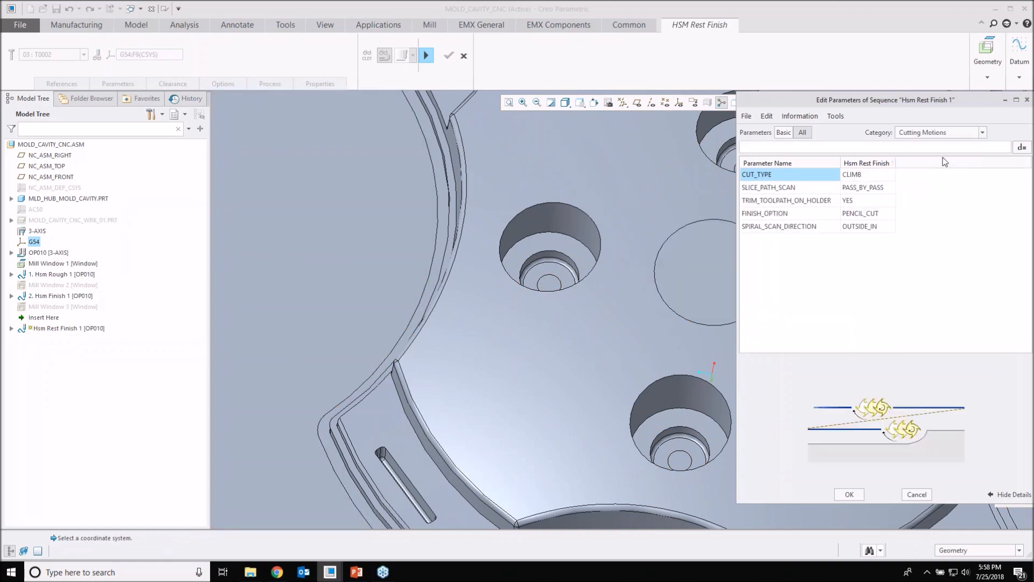
# Step: Review the MULTI_PENCIL_PASSES parameter in the Cut Depth and Allowances category and close the parameter editor
pyautogui.click(952, 136)
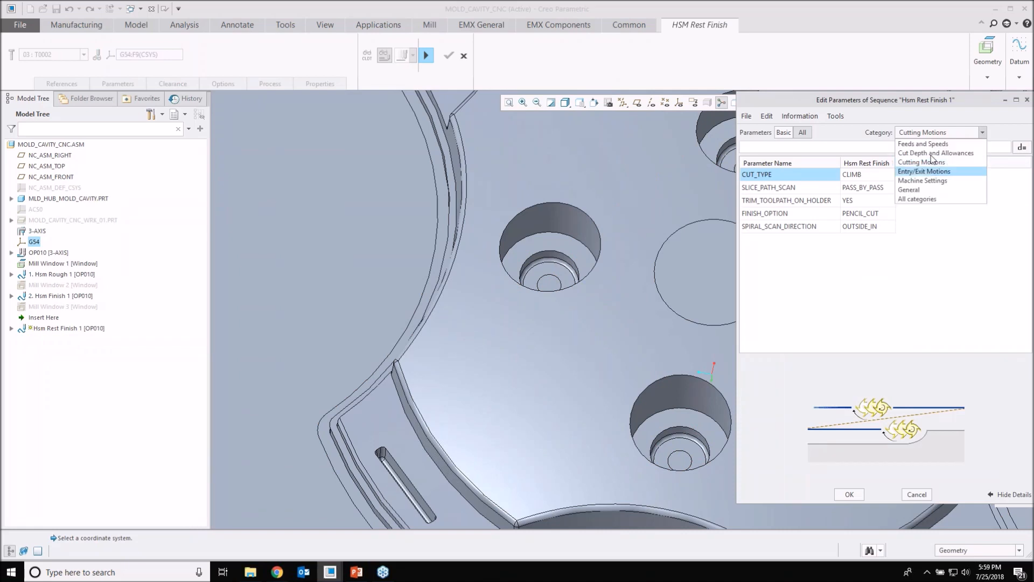
pyautogui.click(934, 155)
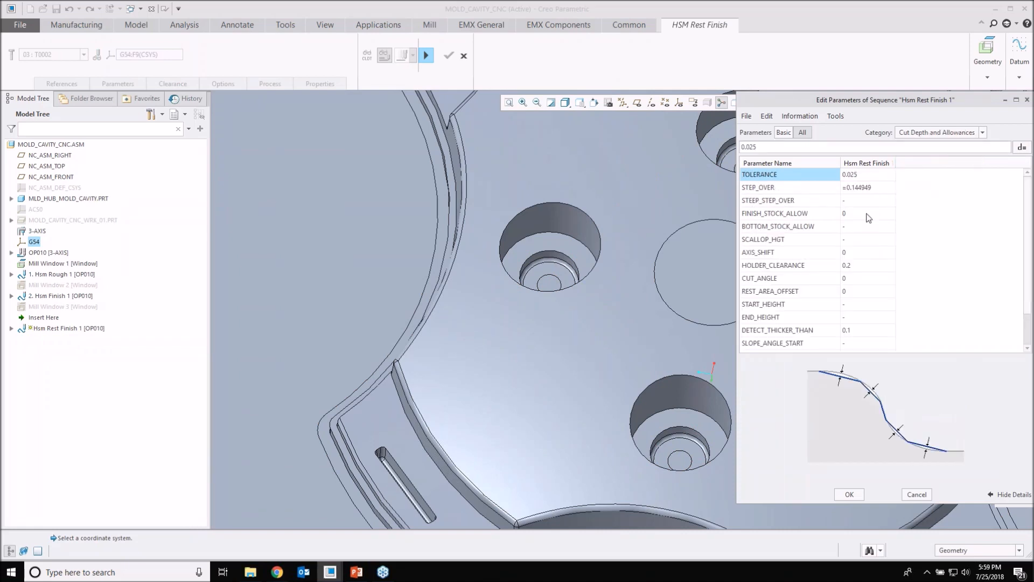
pyautogui.scroll(-1, 868, 218)
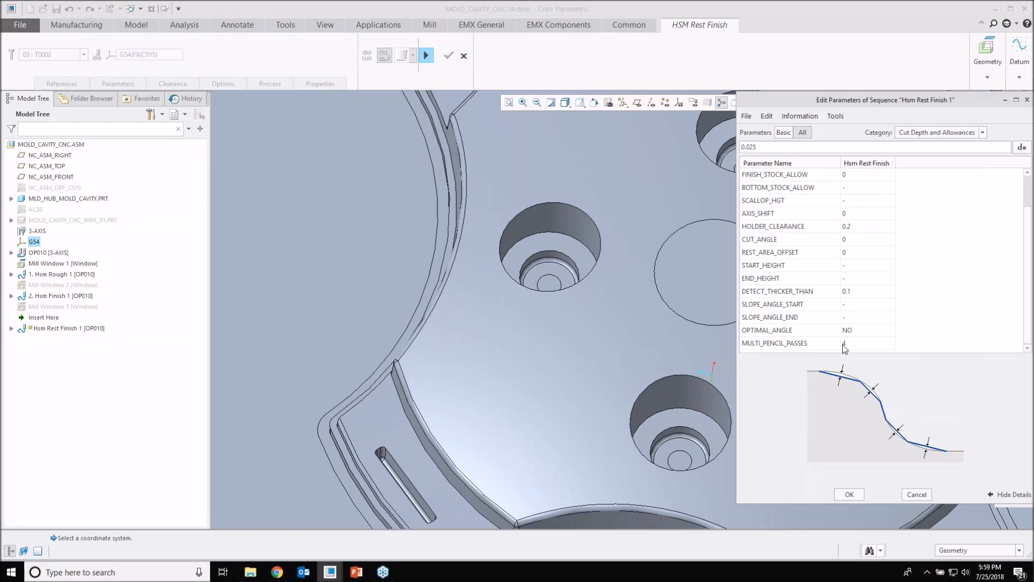
pyautogui.click(797, 347)
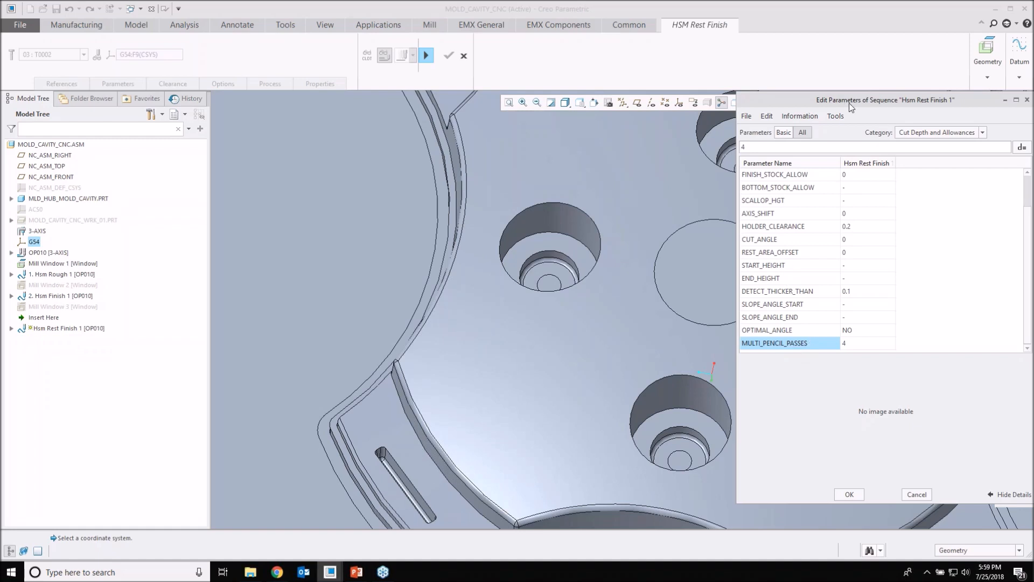
pyautogui.moveTo(883, 100); pyautogui.dragTo(849, 102)
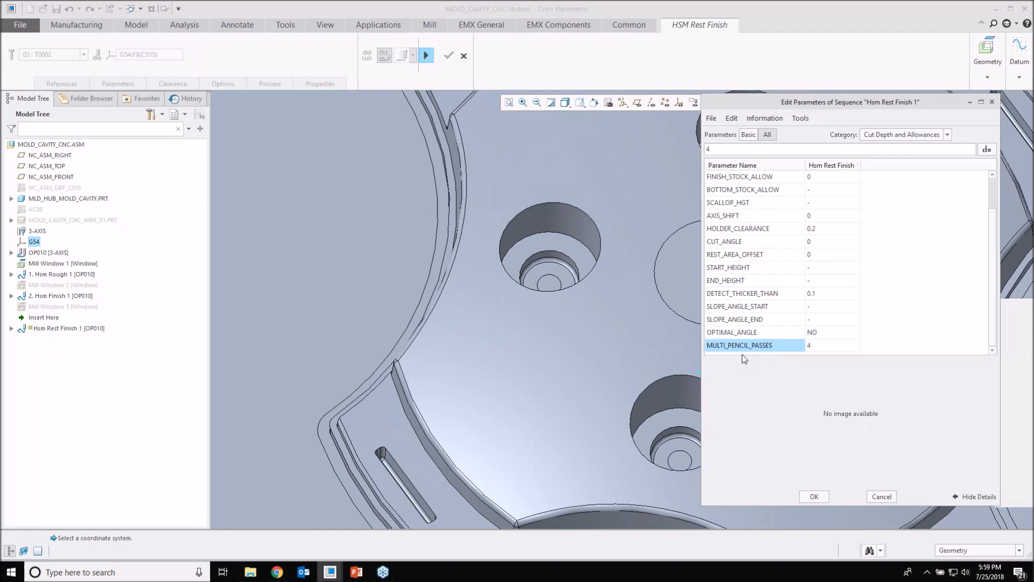
pyautogui.click(817, 496)
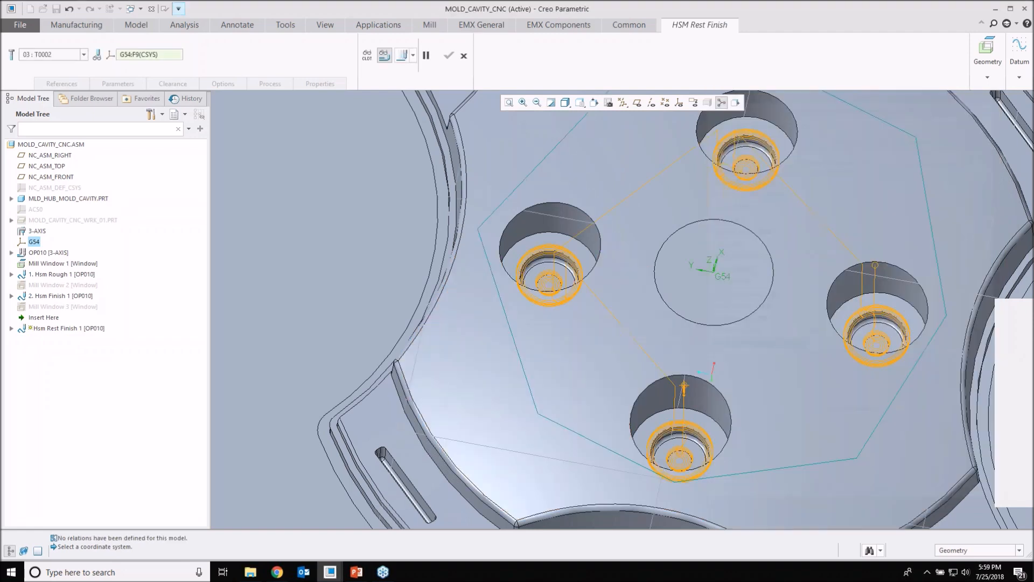
# Step: Cancel the redefinition of the HSM rest finishing sequence
pyautogui.click(464, 56)
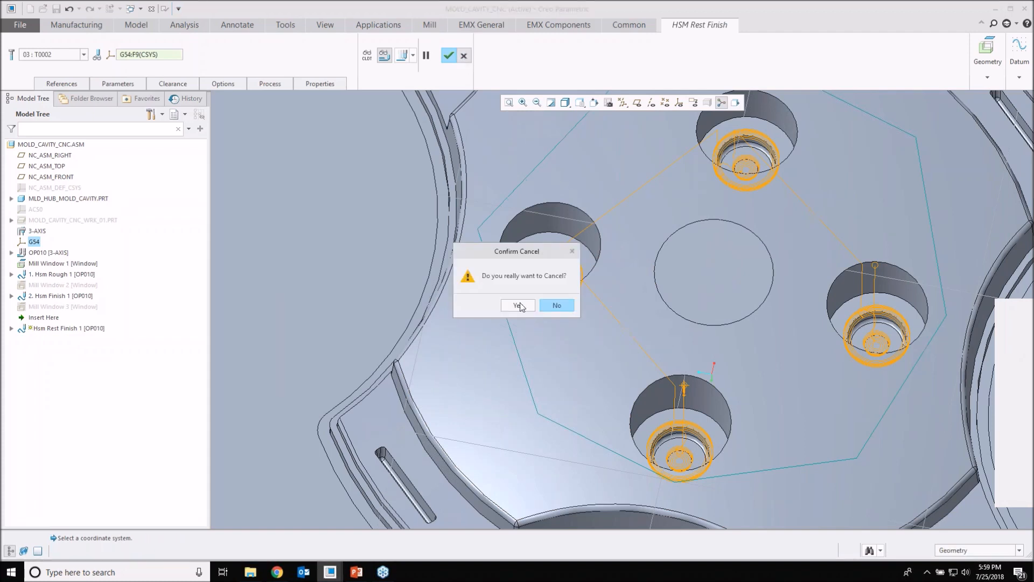
pyautogui.click(516, 306)
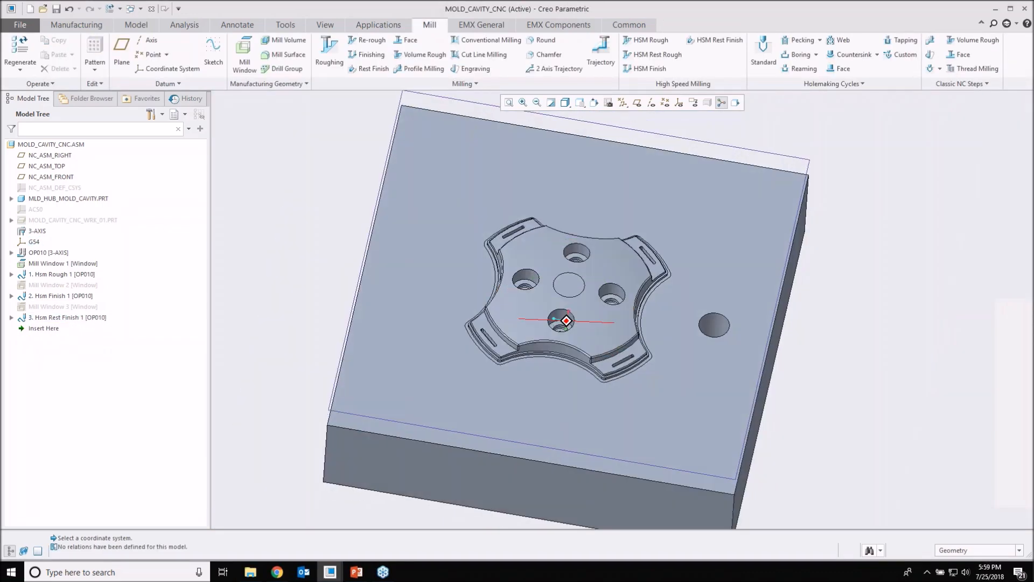
pyautogui.moveTo(342, 238); pyautogui.dragTo(328, 230, button='middle')
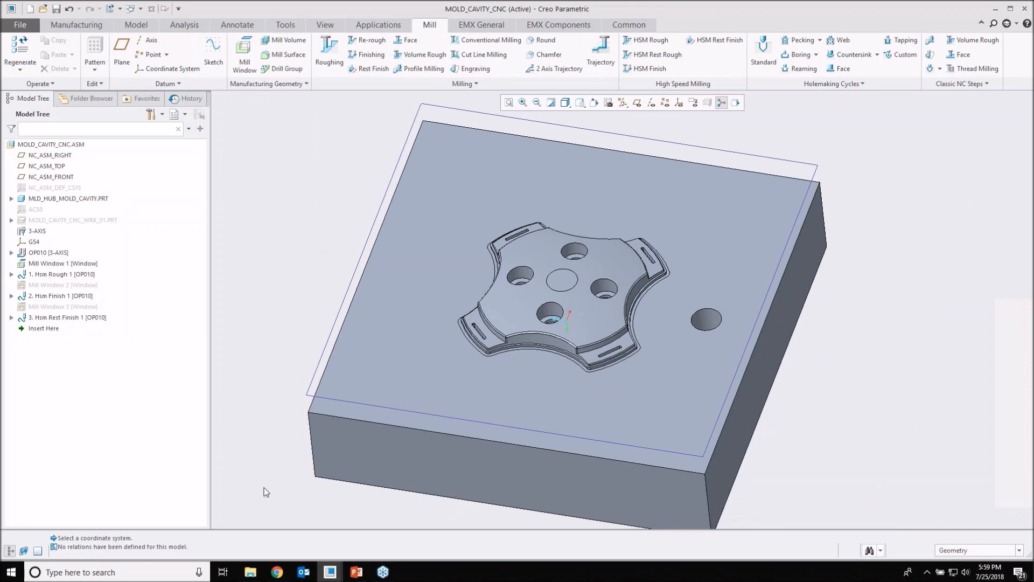
# Step: Switch to the PTC help in Chrome and read the What's New topic on Slice by Slice in Volume Milling
pyautogui.click(277, 572)
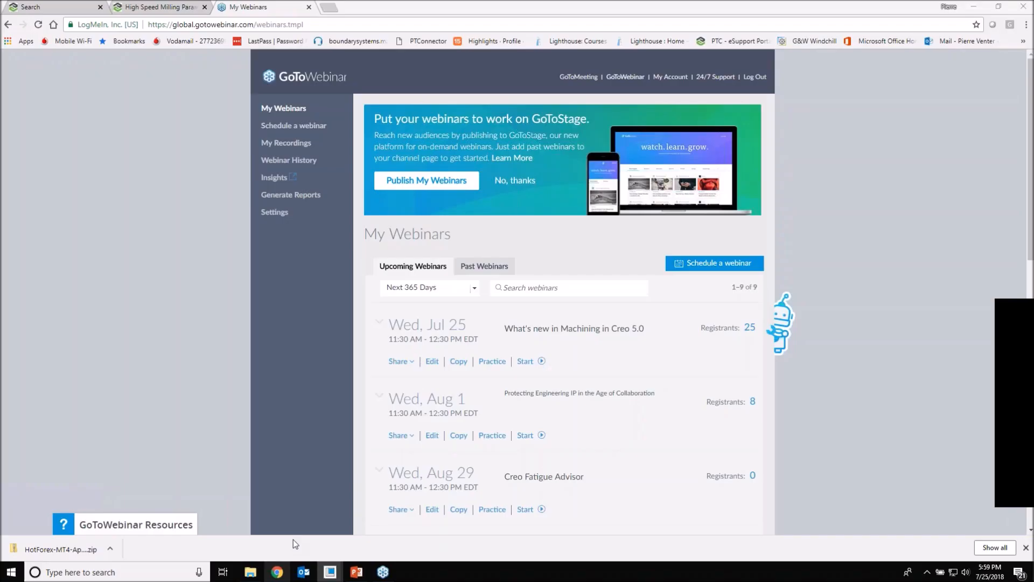
pyautogui.click(160, 8)
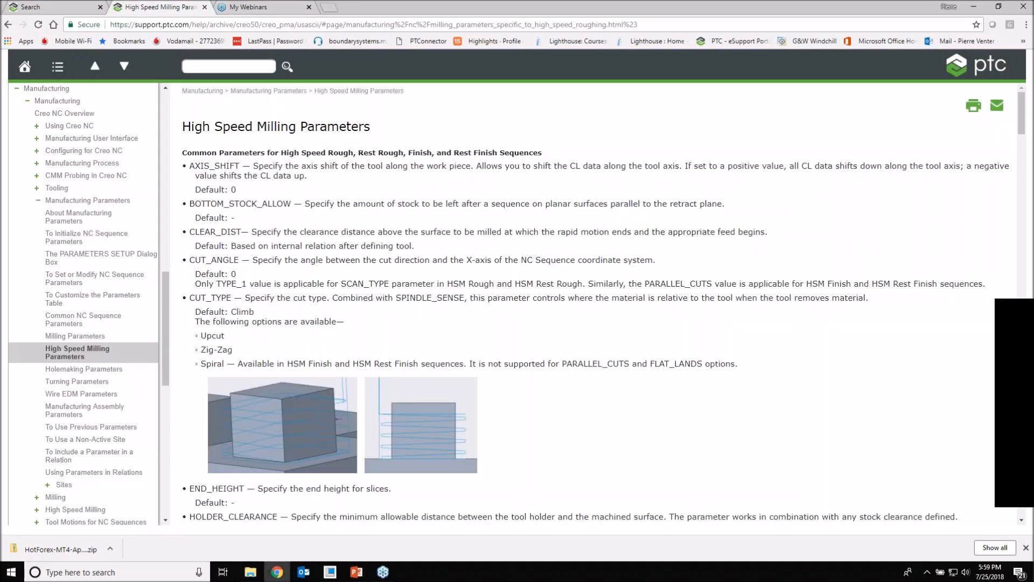
pyautogui.scroll(10, 156, 196)
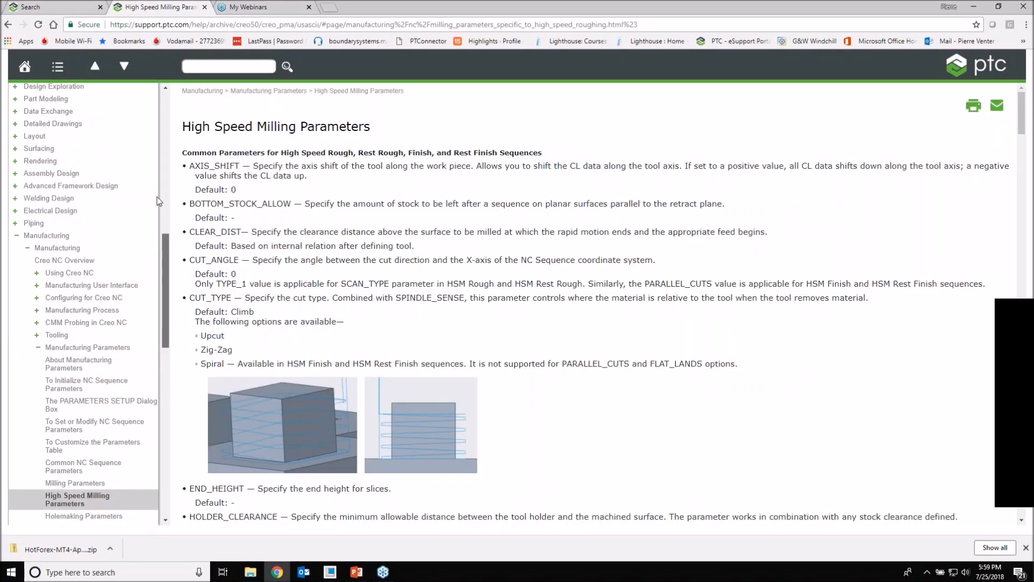
pyautogui.scroll(2, 159, 153)
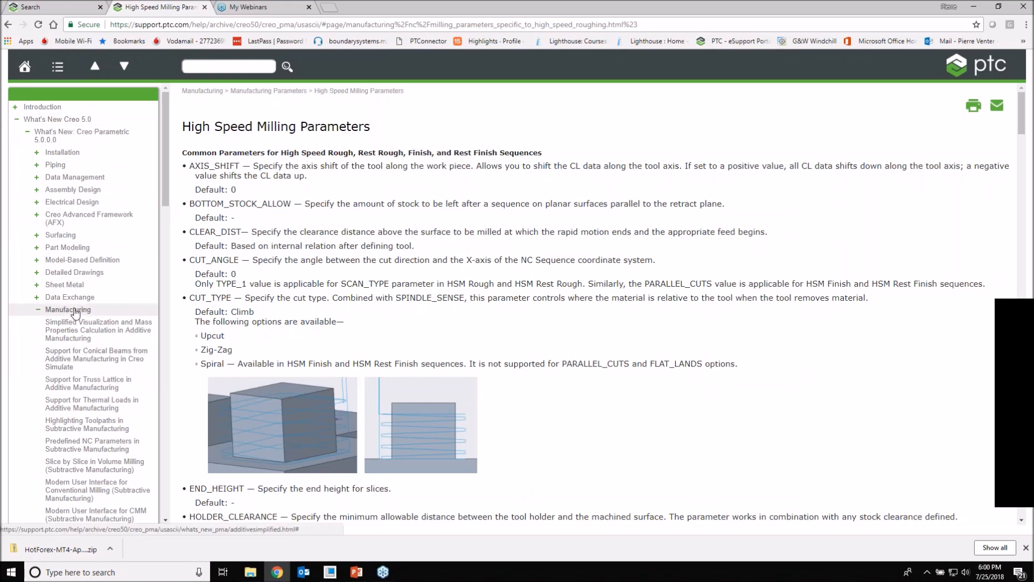
pyautogui.scroll(-1, 78, 307)
pyautogui.scroll(-1, 80, 299)
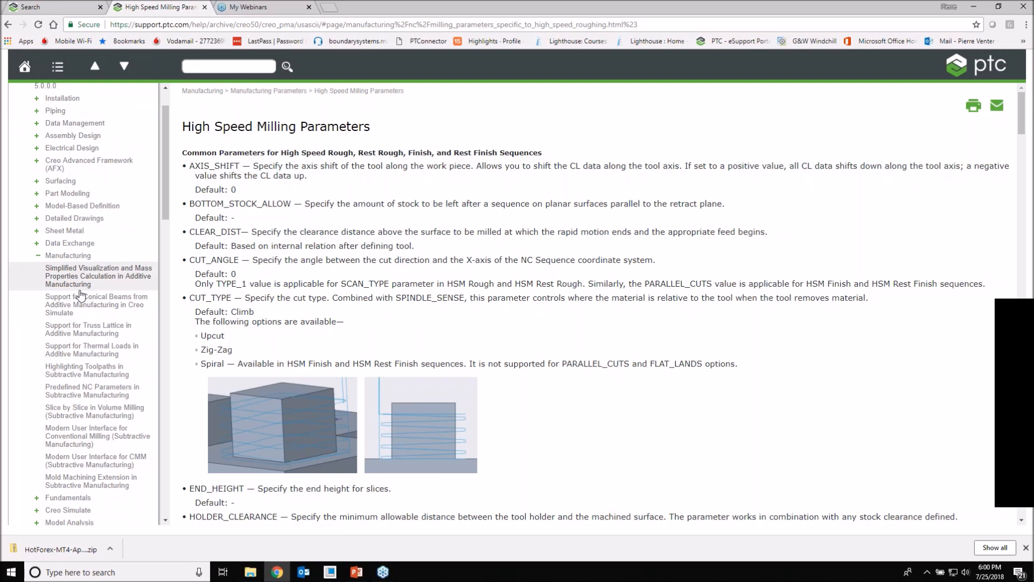
pyautogui.click(97, 415)
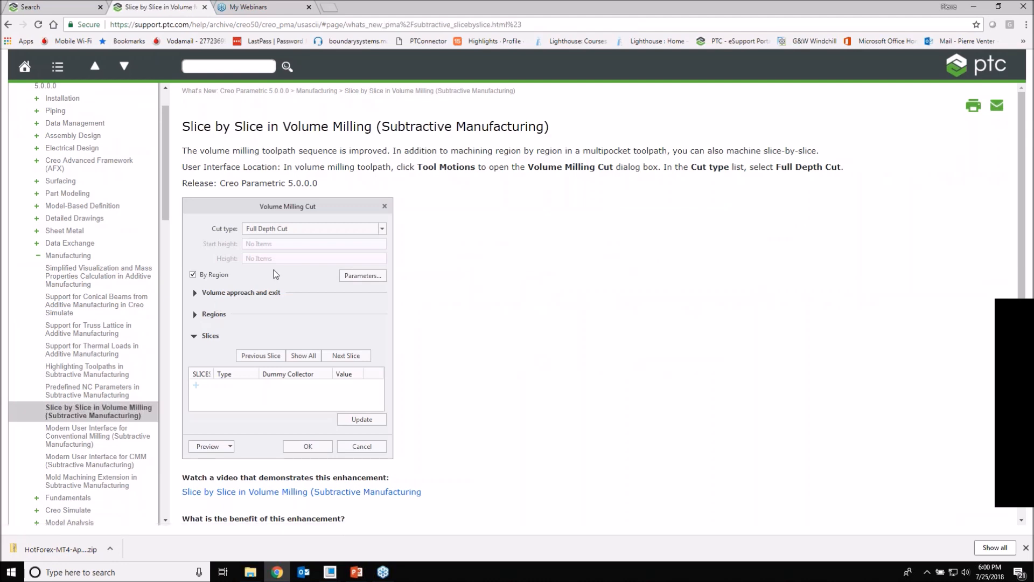
pyautogui.scroll(-2, 272, 277)
# Step: Open and read the What's New topic on the Mold Machining Extension in Subtractive Manufacturing
pyautogui.scroll(-2, 160, 192)
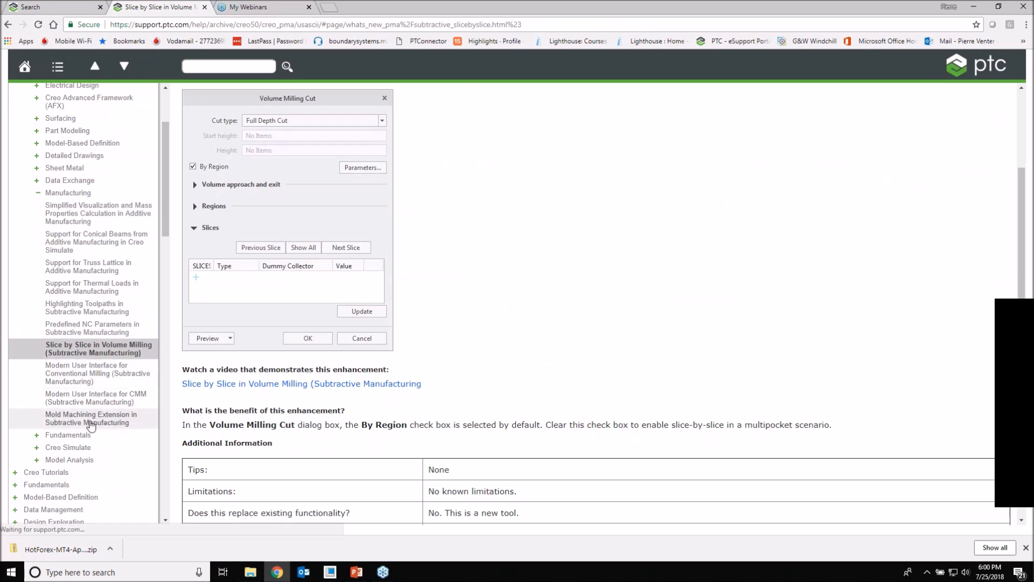
pyautogui.click(128, 420)
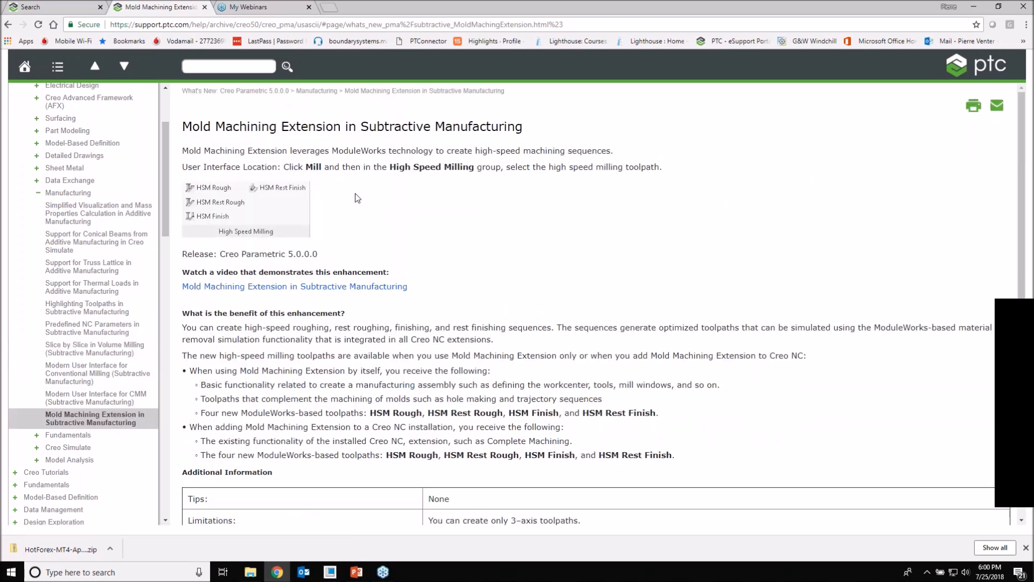
pyautogui.scroll(-2, 385, 233)
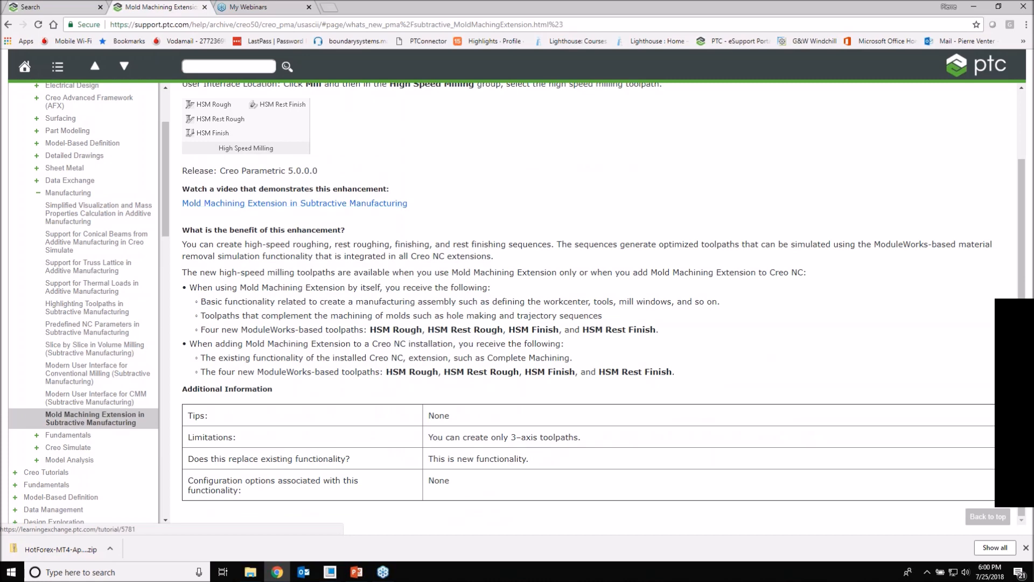
# Step: Open the High Speed Milling Parameters topic under Manufacturing Parameters in the help contents
pyautogui.moveTo(167, 192); pyautogui.dragTo(166, 268)
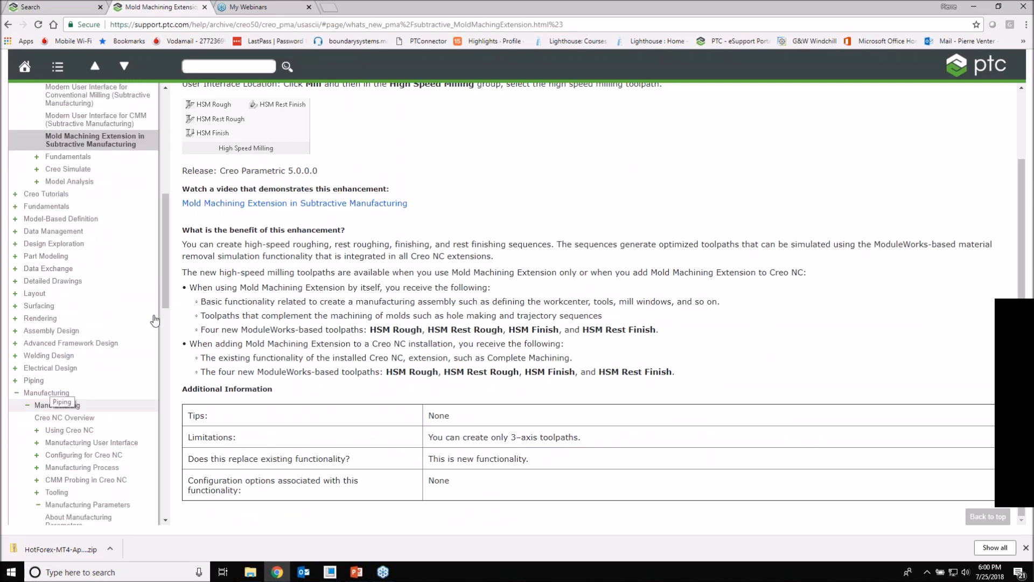
pyautogui.moveTo(165, 296); pyautogui.dragTo(161, 356)
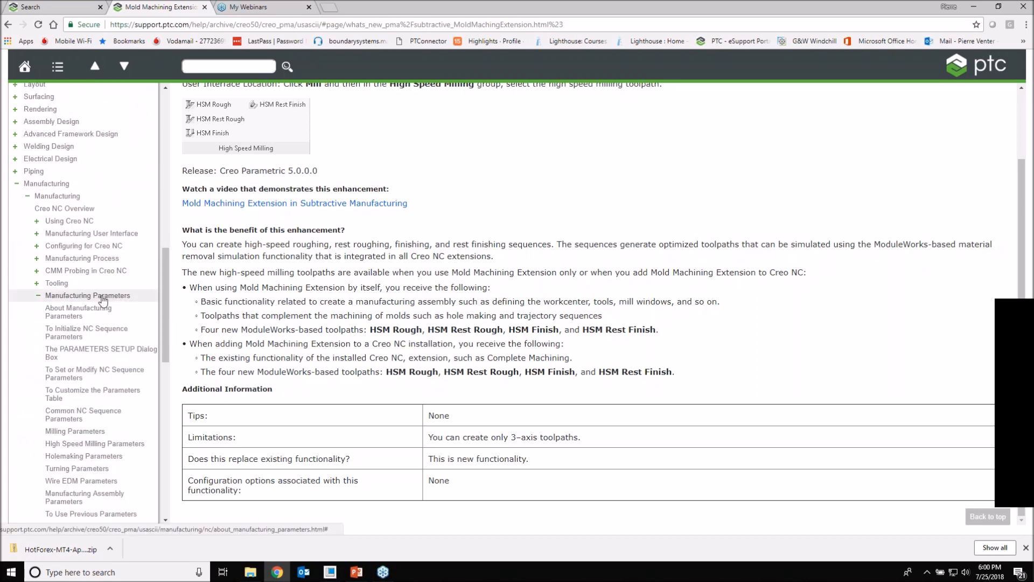
pyautogui.click(83, 446)
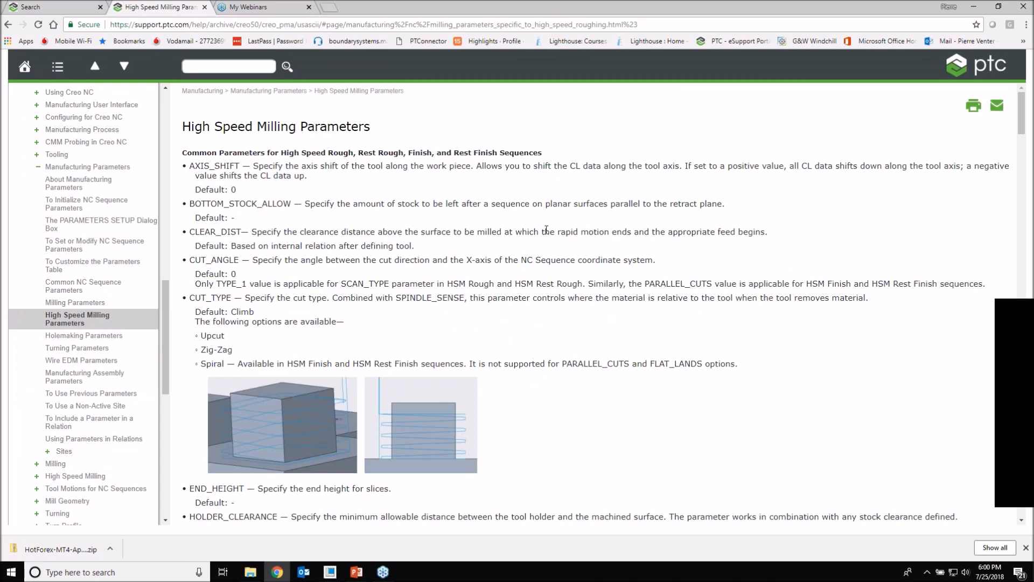
# Step: Review the common high speed milling parameters, highlighting the note on which finish options the Spiral cut type does not support
pyautogui.scroll(-1, 546, 229)
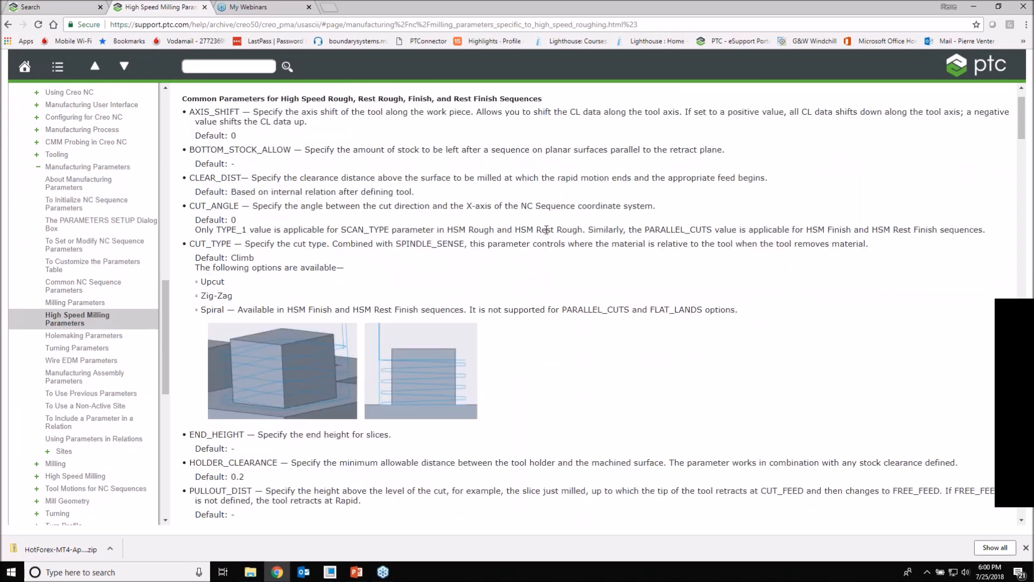
pyautogui.scroll(-1, 546, 229)
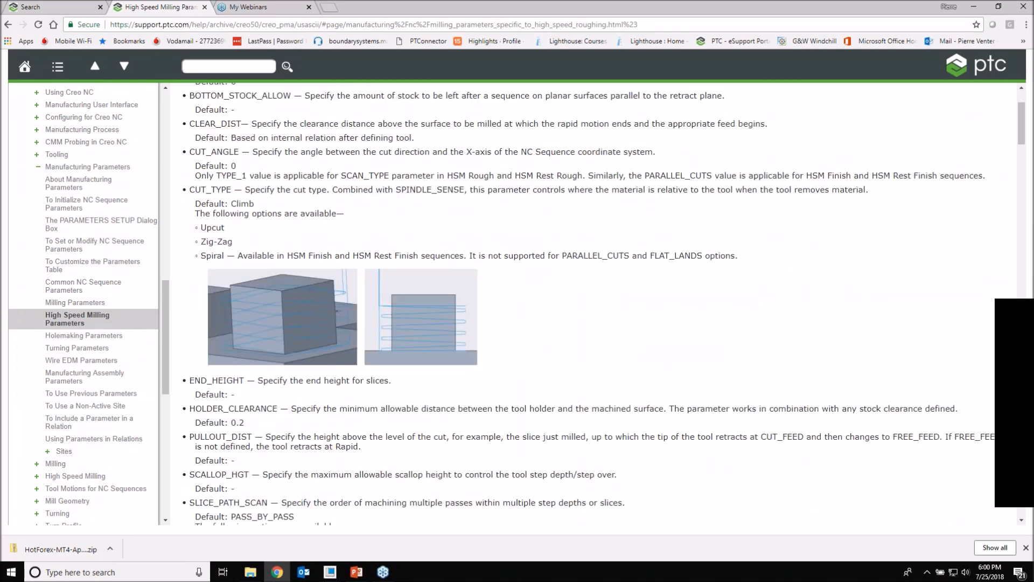
pyautogui.scroll(2, 546, 230)
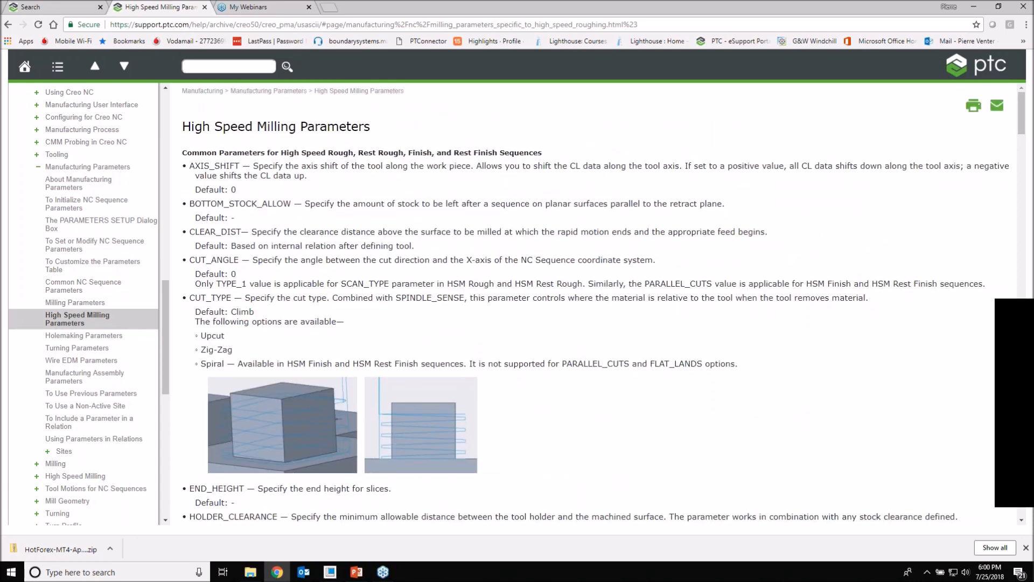
pyautogui.scroll(-1, 378, 261)
pyautogui.scroll(-1, 379, 261)
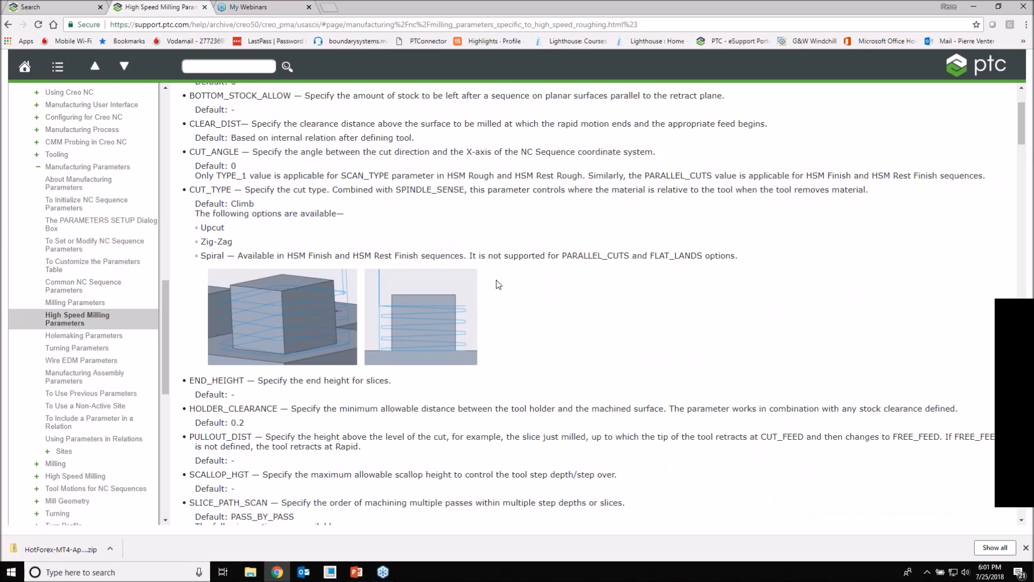
pyautogui.scroll(-1, 498, 283)
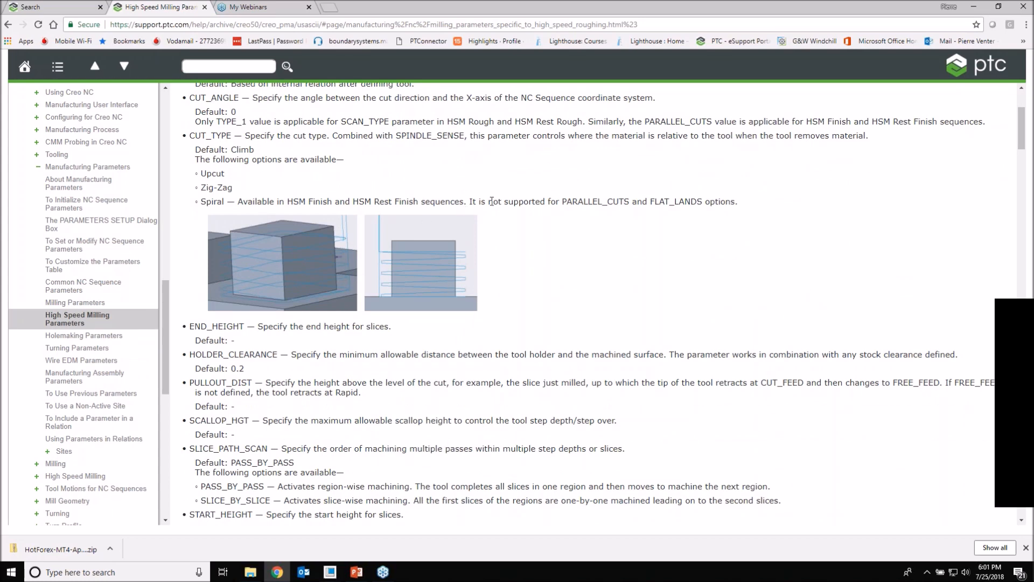
pyautogui.moveTo(469, 202); pyautogui.dragTo(731, 201)
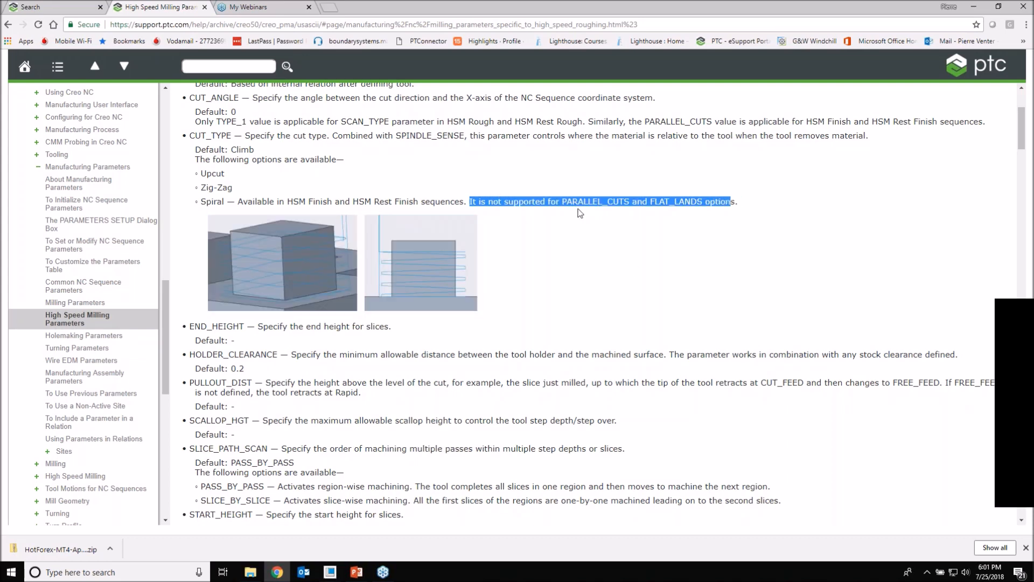
pyautogui.click(544, 228)
# Step: Review the remaining common parameters and the HSM Rough cutting motion parameters, including the SCAN_TYPE and ROUGH_OPTION descriptions
pyautogui.scroll(-2, 544, 228)
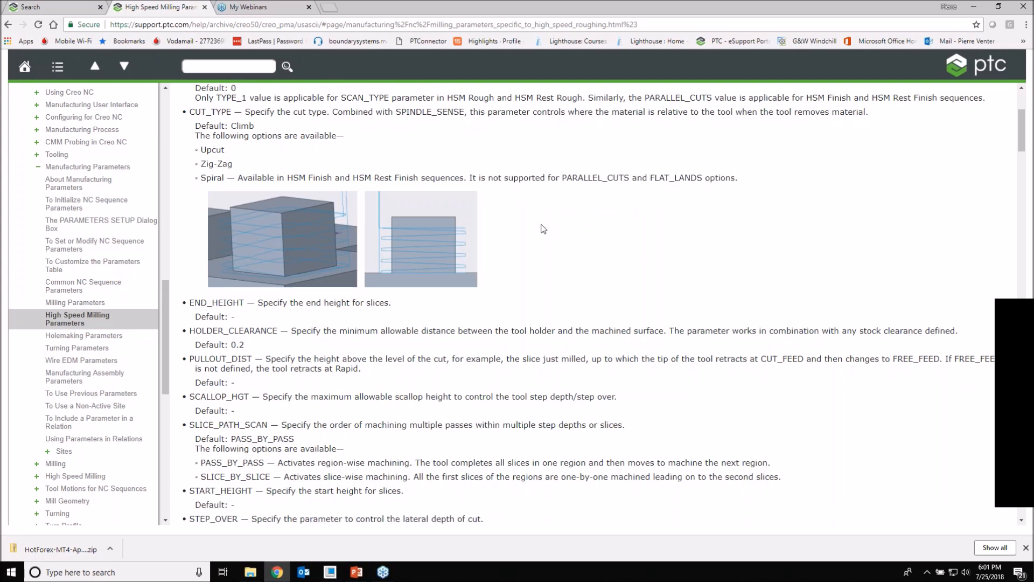
pyautogui.scroll(-2, 543, 229)
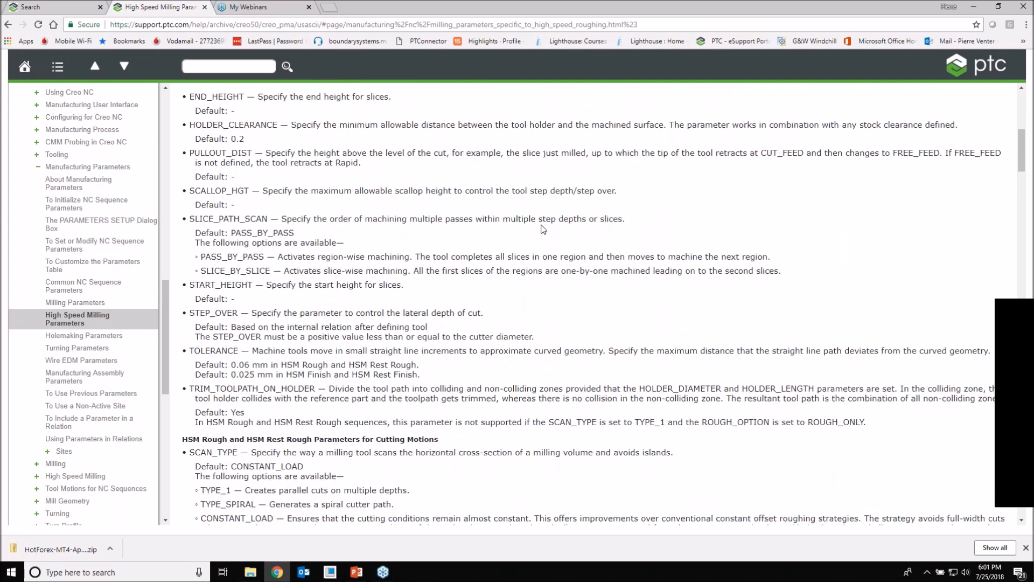
pyautogui.scroll(-1, 543, 229)
pyautogui.scroll(-1, 543, 229)
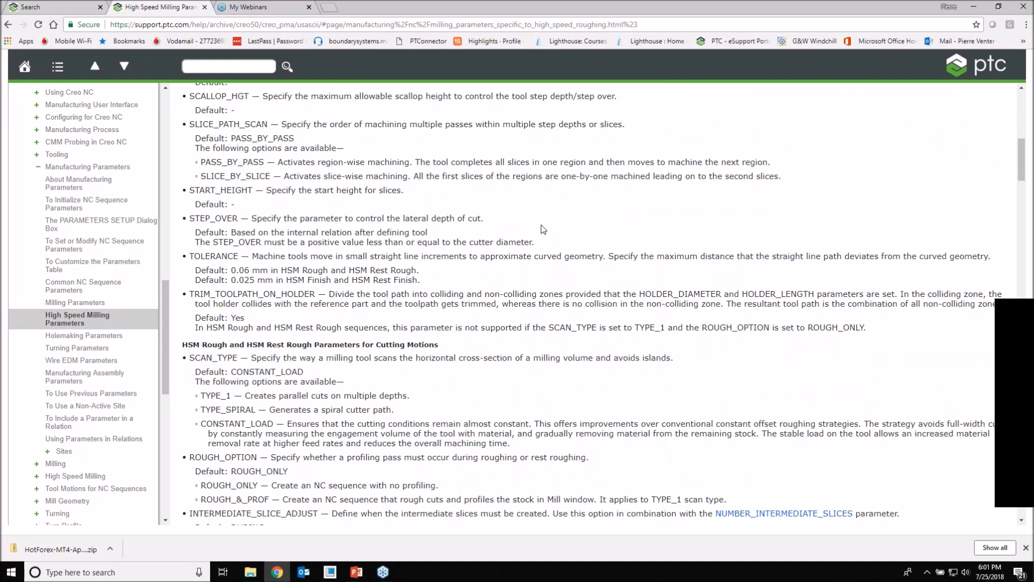
pyautogui.scroll(-1, 543, 229)
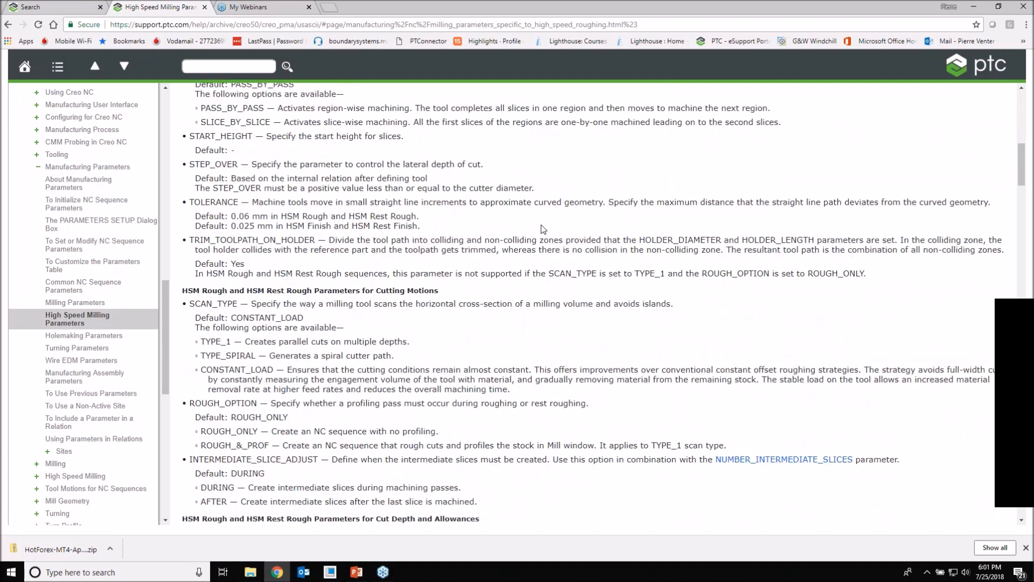
pyautogui.scroll(1, 543, 229)
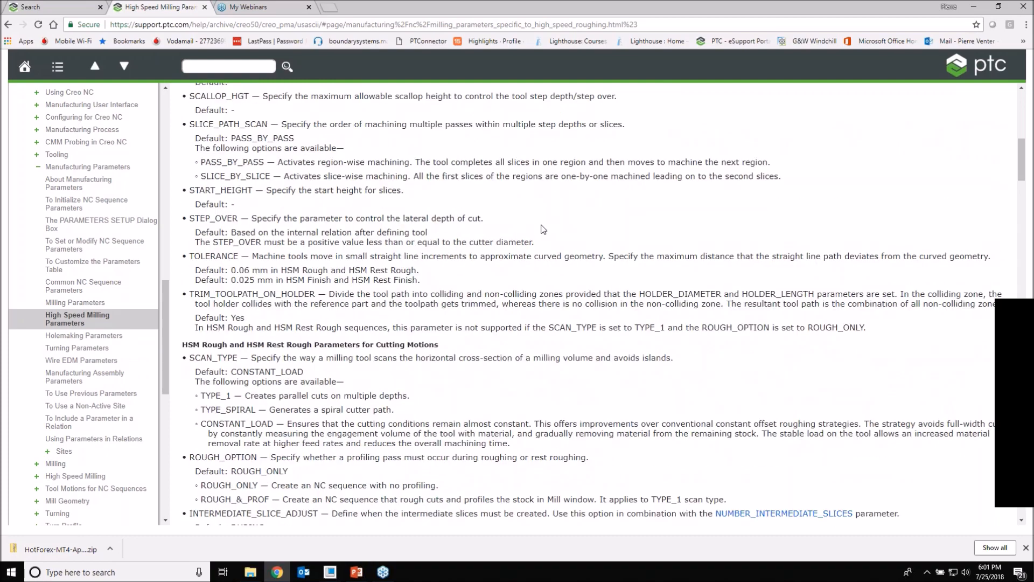
# Step: Search the High Speed Milling Parameters topic for "scan" and review the SCAN_TYPE description
pyautogui.scroll(4, 543, 229)
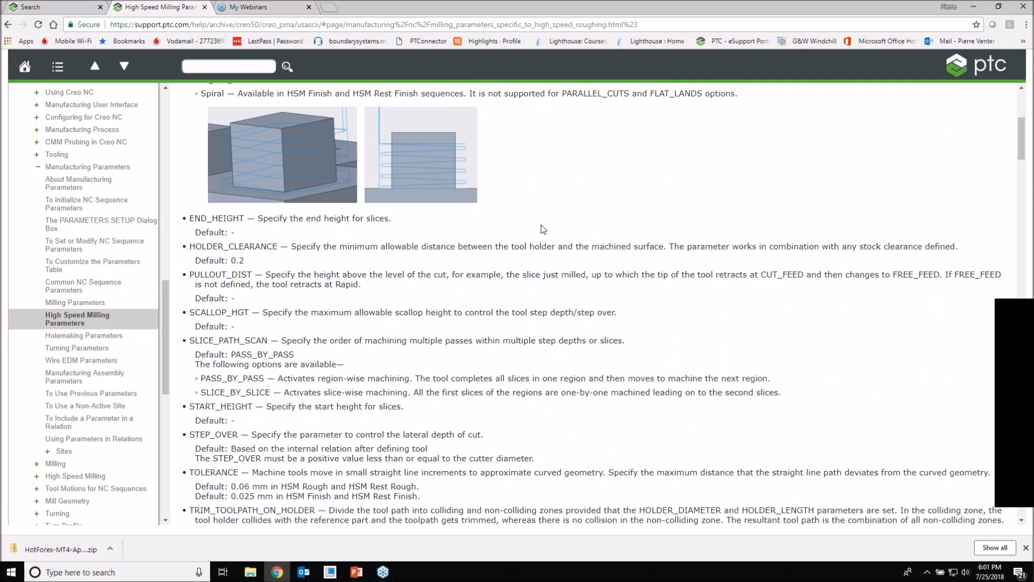
pyautogui.hotkey('ctrl', 'f')
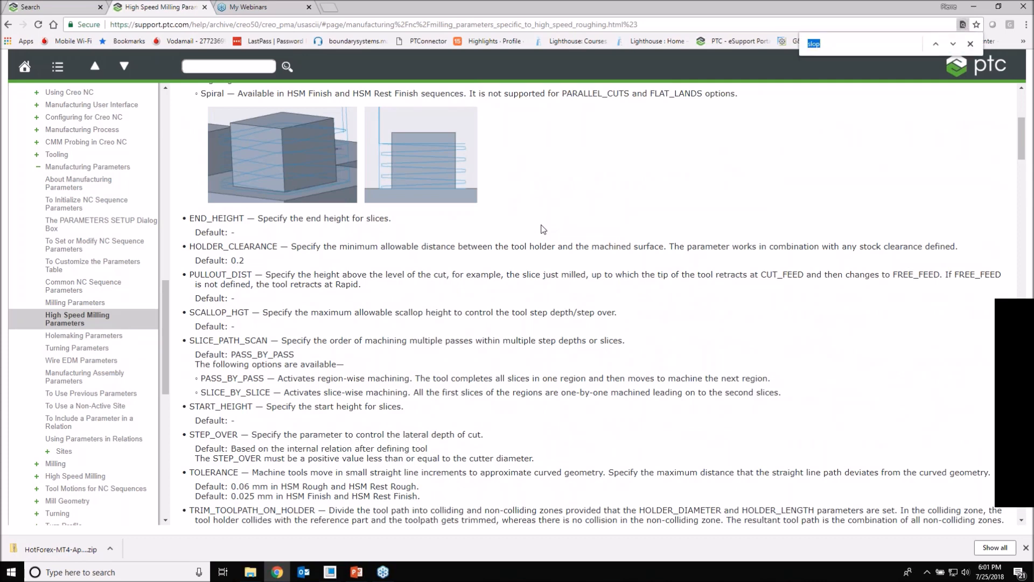
pyautogui.write('scan')
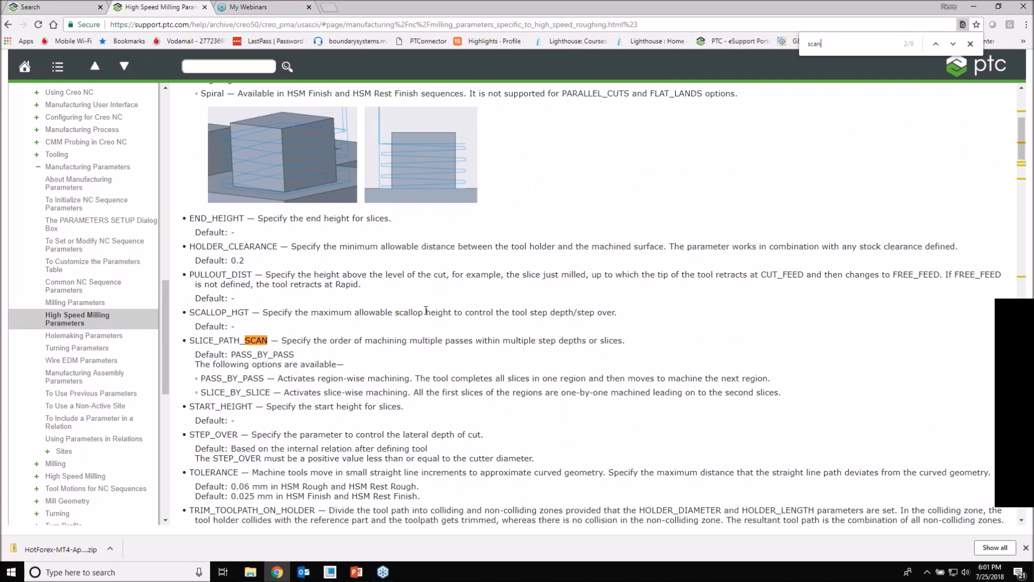
pyautogui.scroll(-1, 593, 302)
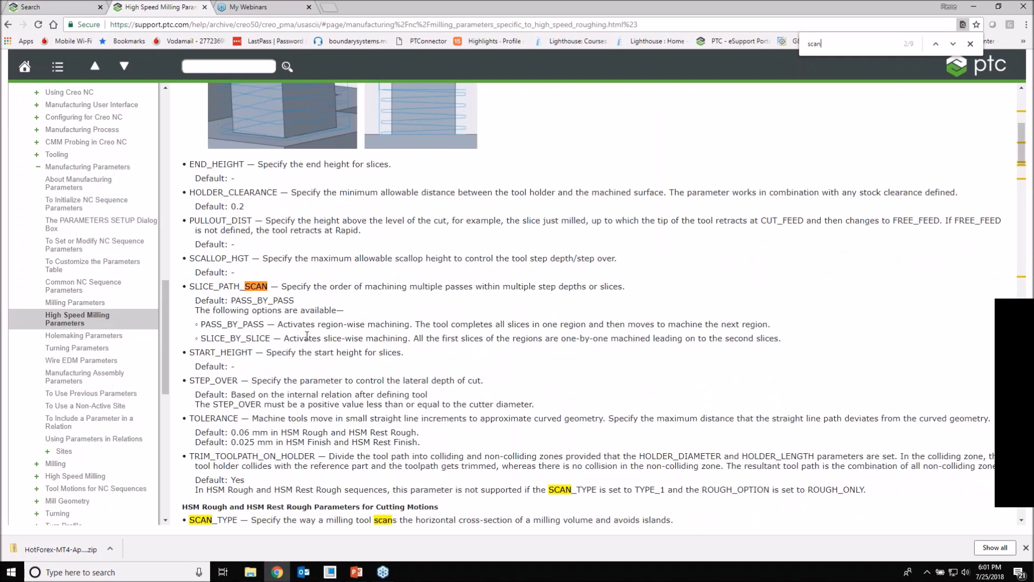
pyautogui.scroll(-2, 384, 308)
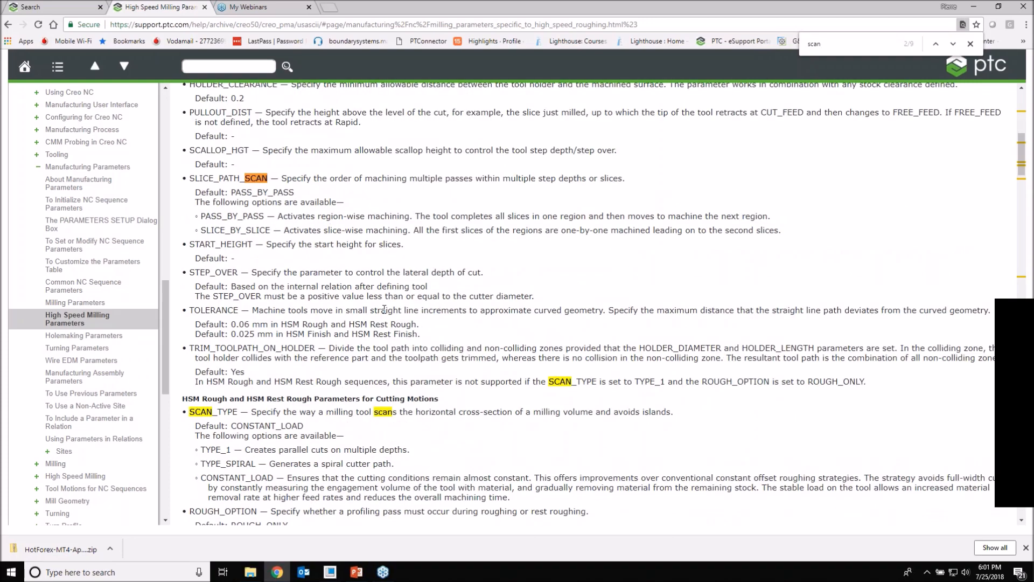
pyautogui.scroll(-6, 384, 309)
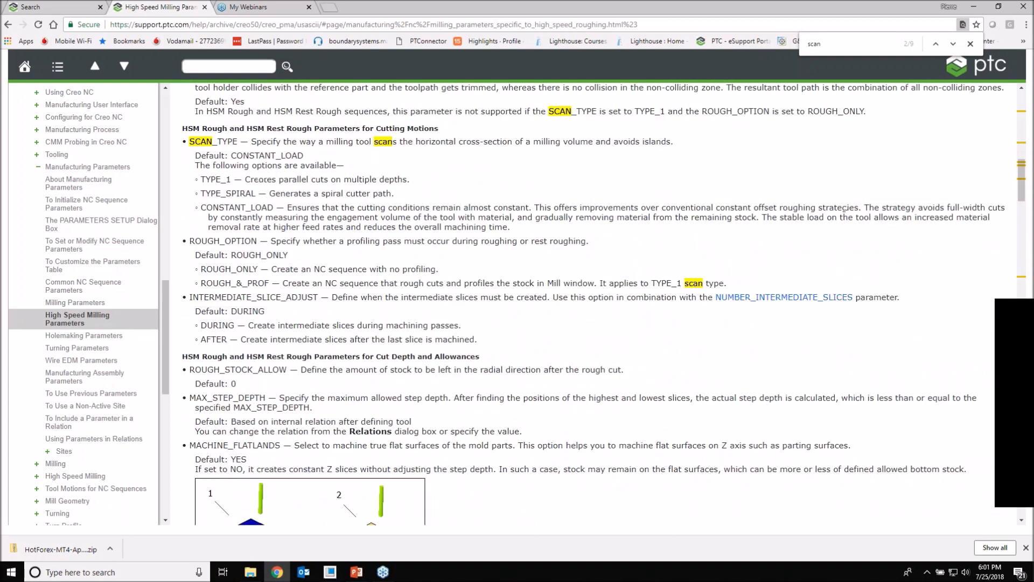
# Step: Review the HSM Rough and HSM Rest Rough parameters for cut depth and allowances, including MACHINE_FLATLANDS, FILTER_TYPE, NUMBER_INTERMEDIATE_SLICES and ALLOW_ENTRY_OUTSIDE
pyautogui.scroll(-5, 384, 309)
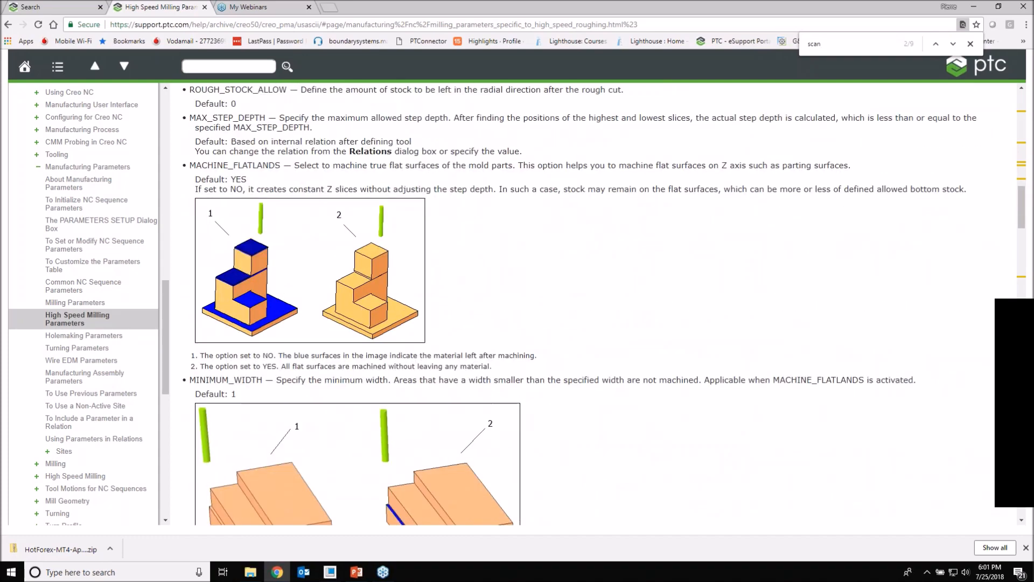
pyautogui.scroll(-8, 385, 321)
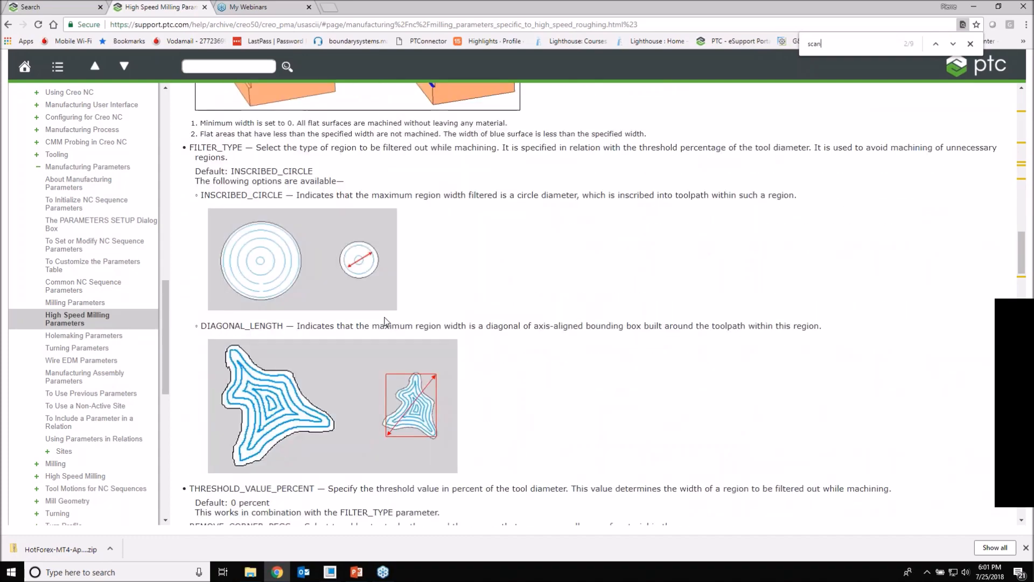
pyautogui.scroll(-11, 385, 321)
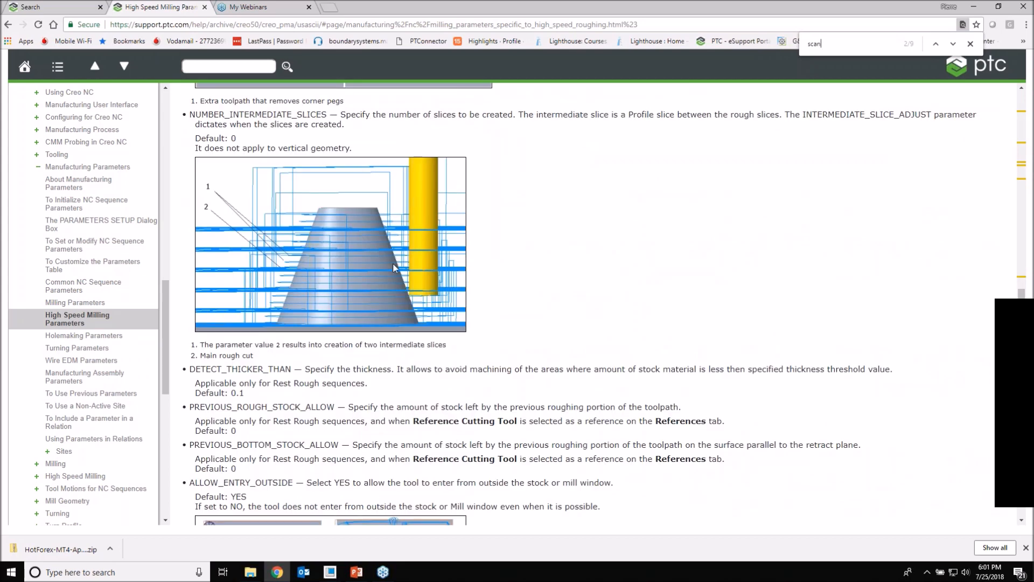
pyautogui.scroll(-3, 429, 288)
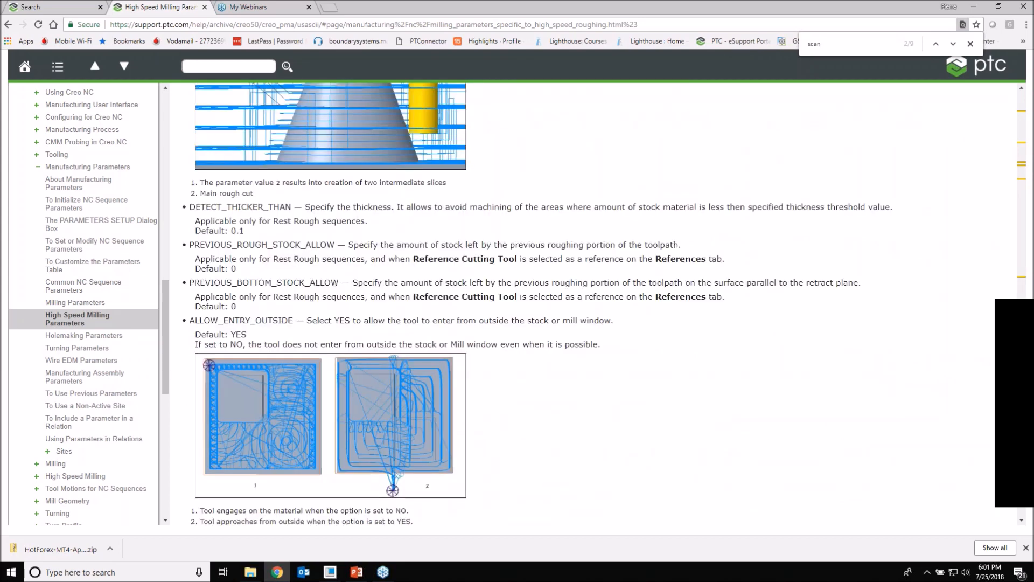
pyautogui.scroll(-4, 389, 262)
# Step: Review the HSM Finish and HSM Rest Finish parameters, from CUT_ENTRY_EXIT_EXT and FINISH_OPTION through to MULTI_PENCIL_PASSES
pyautogui.scroll(-10, 389, 262)
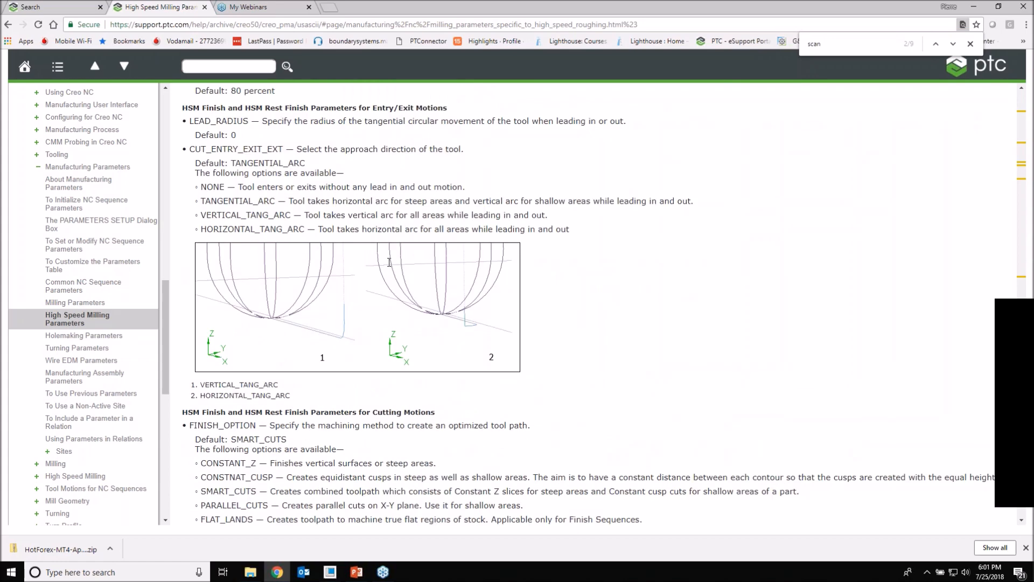
pyautogui.scroll(2, 345, 308)
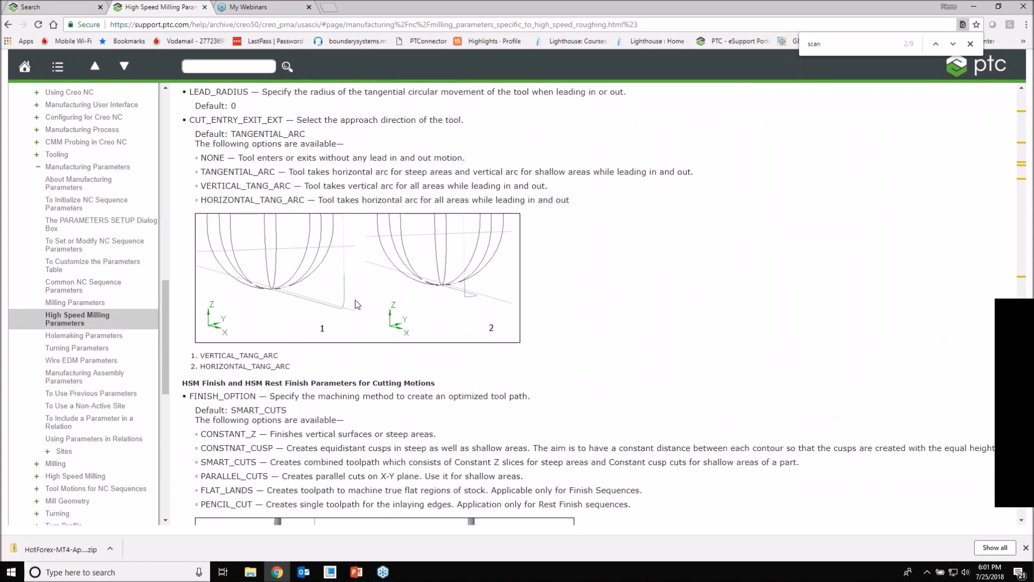
pyautogui.scroll(-2, 348, 281)
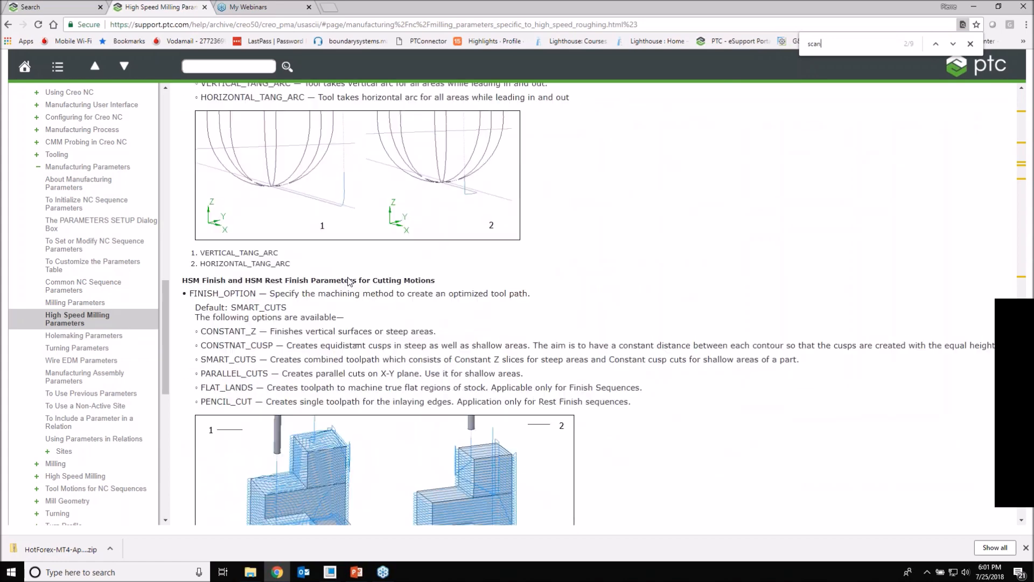
pyautogui.scroll(-3, 349, 280)
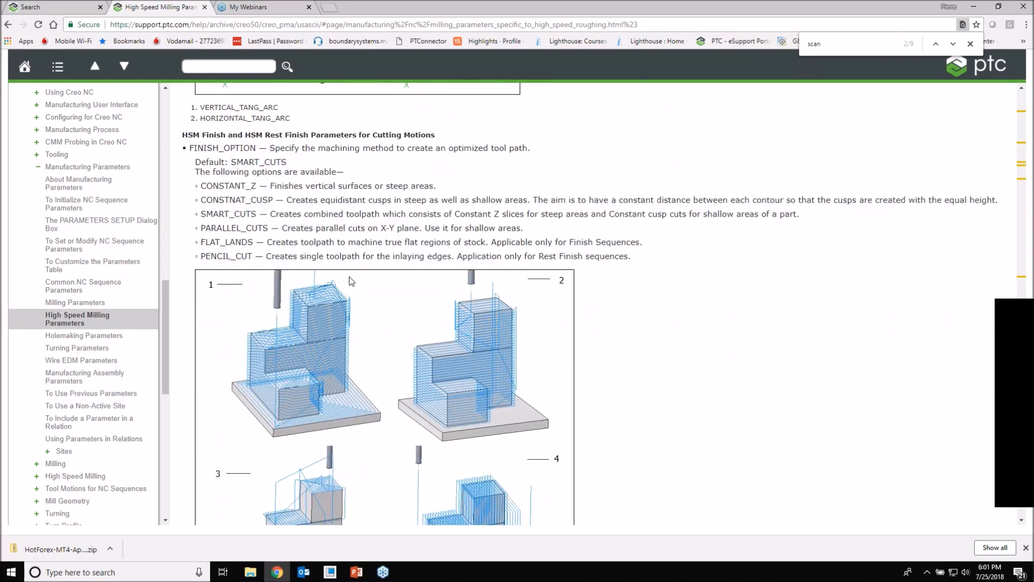
pyautogui.scroll(-2, 351, 281)
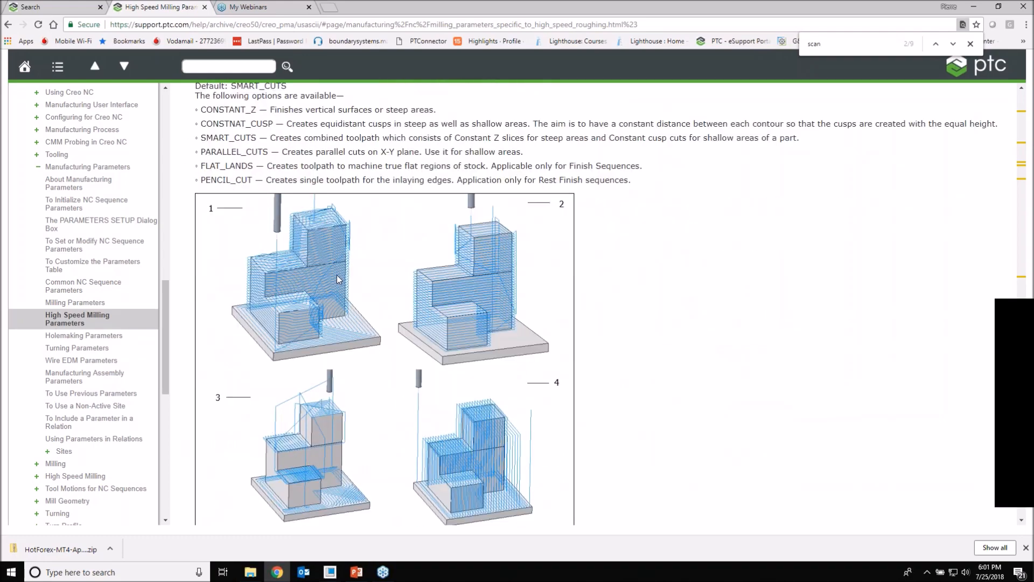
pyautogui.scroll(-8, 337, 278)
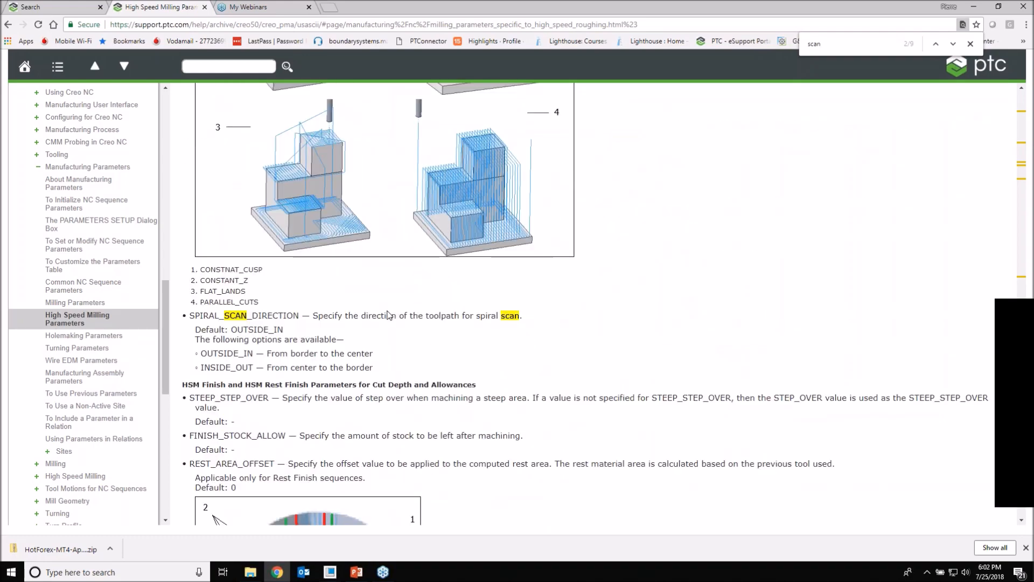
pyautogui.scroll(-7, 389, 315)
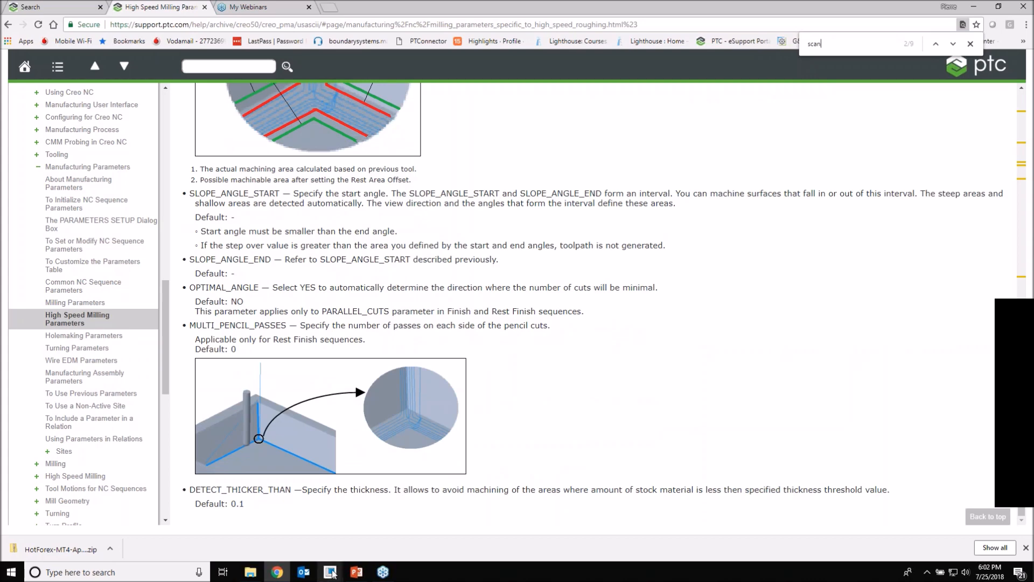
# Step: Switch to Creo Parametric with the MOLD_CAVITY_CNC assembly and bring the whole mold block into view
pyautogui.moveTo(333, 574)
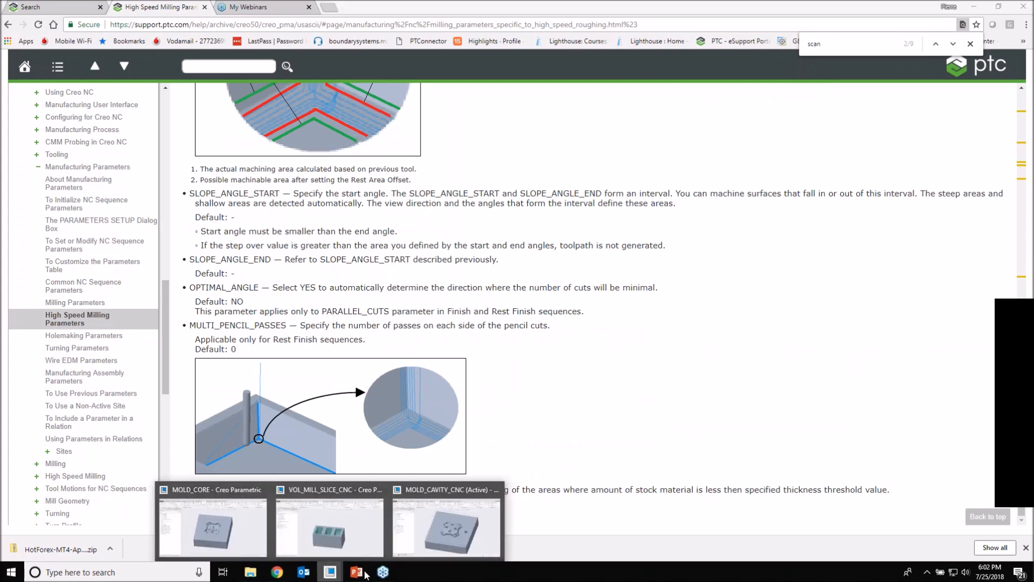
pyautogui.click(449, 513)
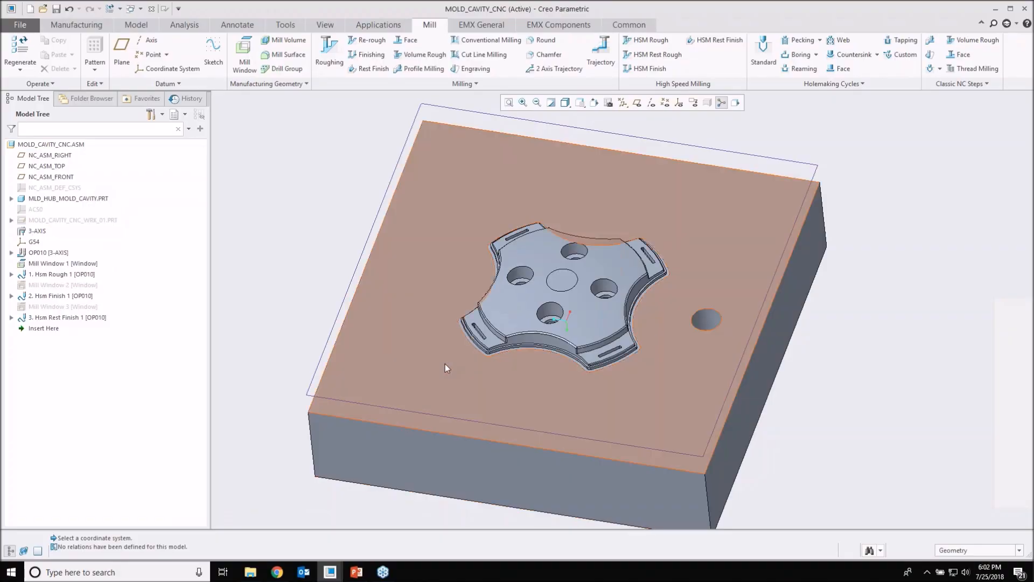
pyautogui.scroll(2, 445, 364)
pyautogui.keyDown('shift'); pyautogui.moveTo(498, 354); pyautogui.dragTo(444, 342, button='middle'); pyautogui.keyUp('shift')
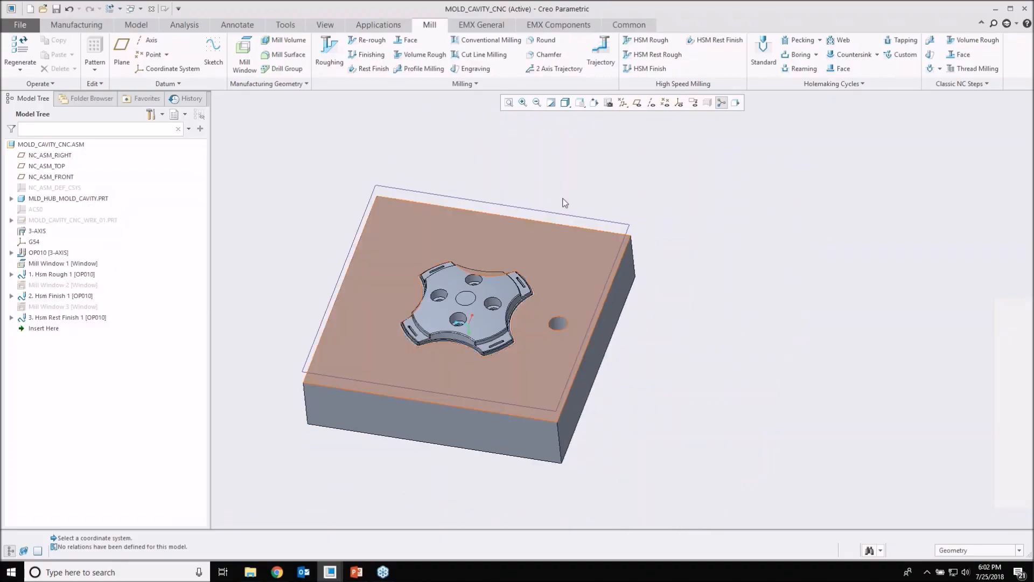
pyautogui.click(40, 253)
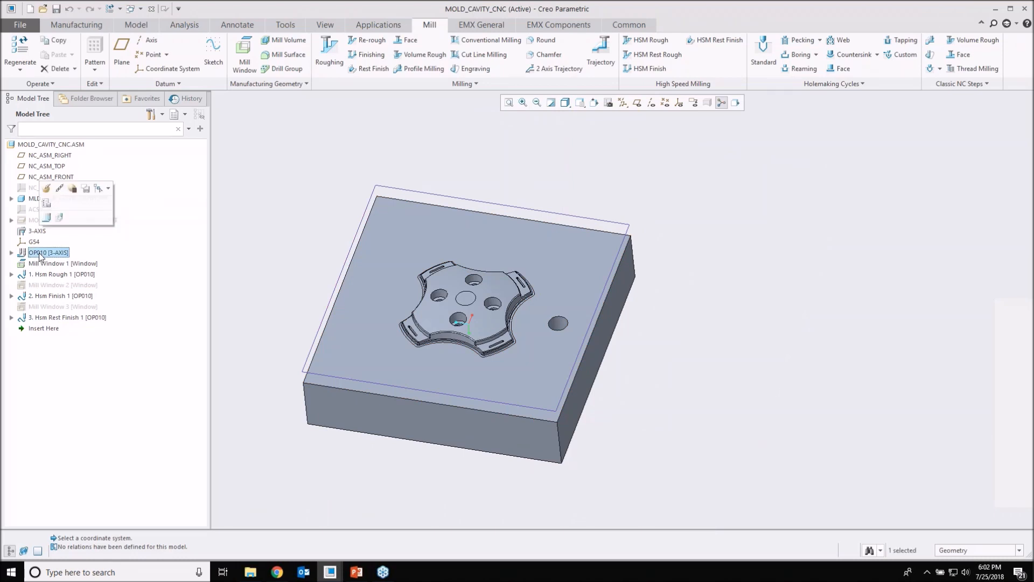
pyautogui.click(60, 218)
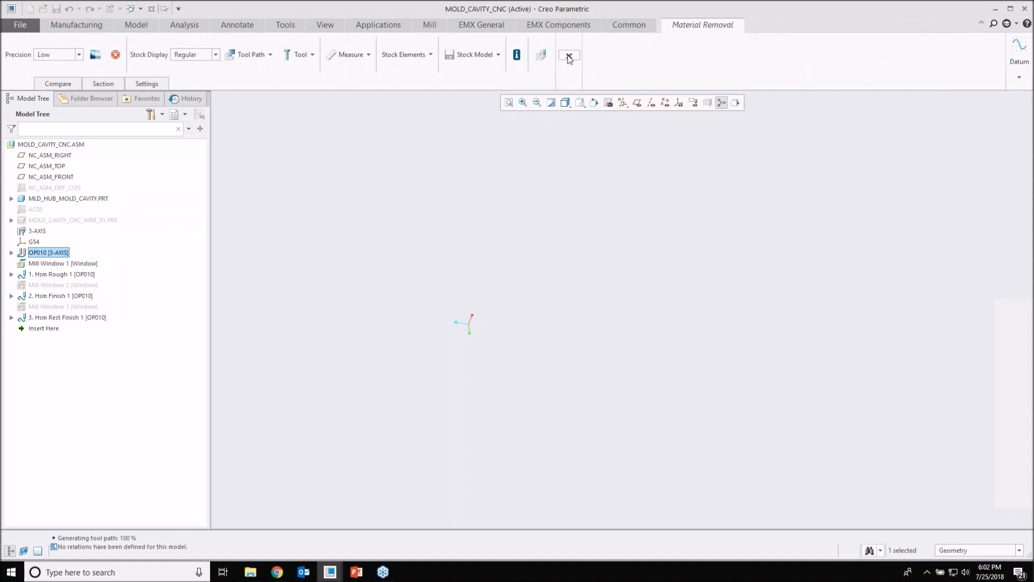
pyautogui.click(570, 59)
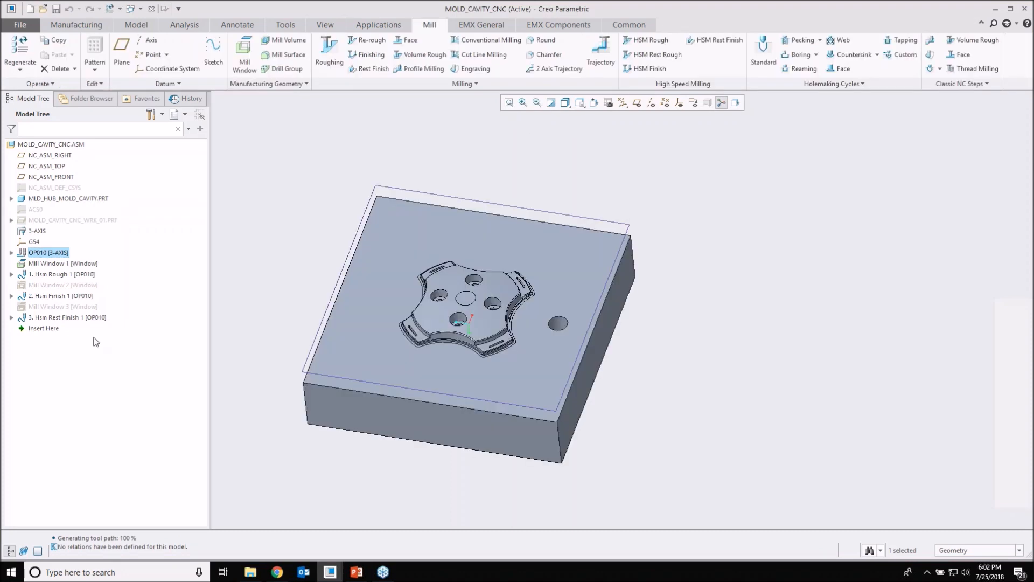
# Step: Unhide the workpiece MOLD_CAVITY_CNC_WRK_01.PRT and open the Material Removal Simulation for operation OP010
pyautogui.click(72, 220)
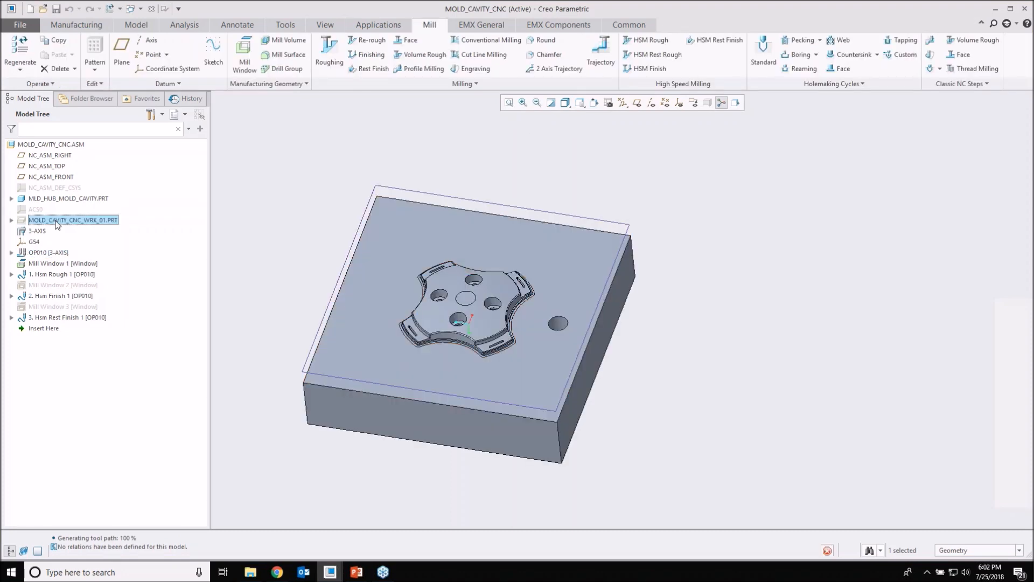
pyautogui.click(300, 269)
pyautogui.click(49, 252)
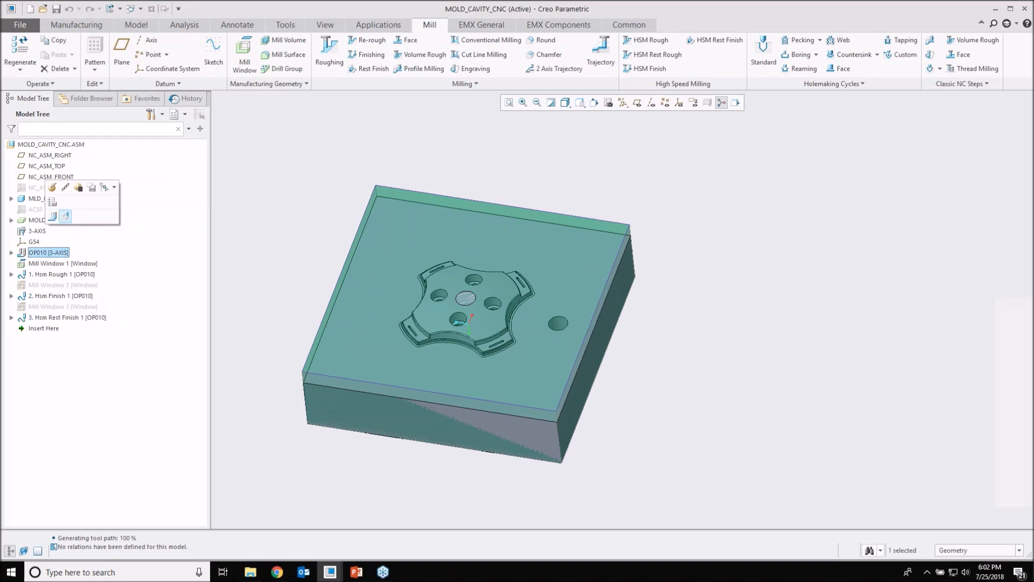
pyautogui.click(65, 216)
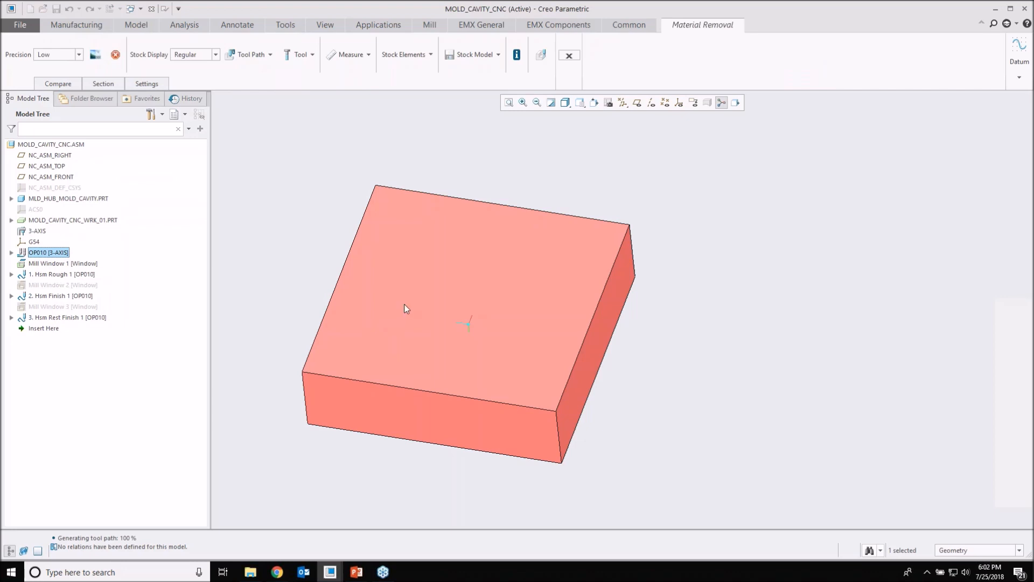
pyautogui.keyDown('shift'); pyautogui.moveTo(400, 303); pyautogui.dragTo(441, 308, button='middle'); pyautogui.keyUp('shift')
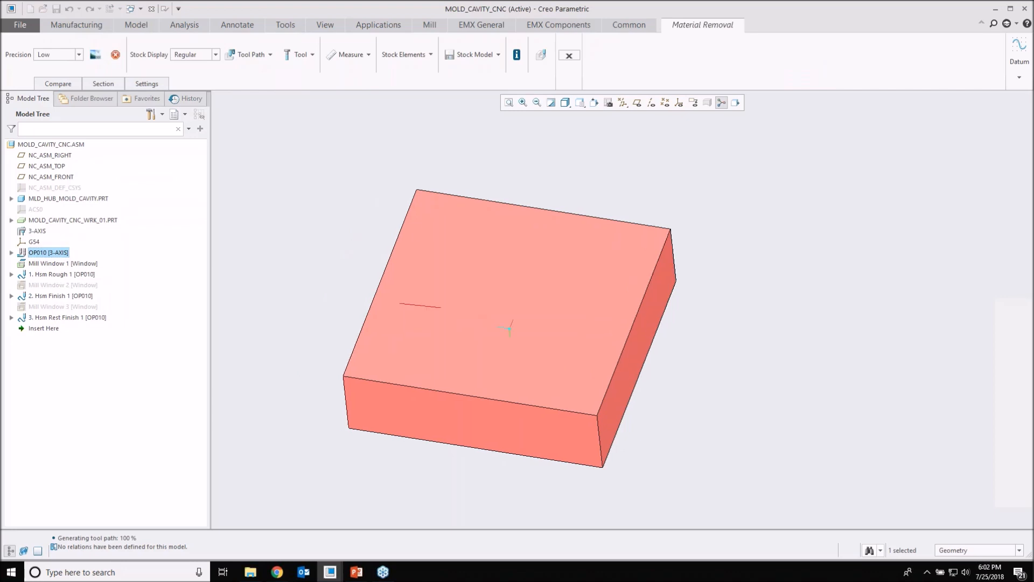
# Step: Set the material removal precision to Medium and play the simulation of operation OP010
pyautogui.click(79, 55)
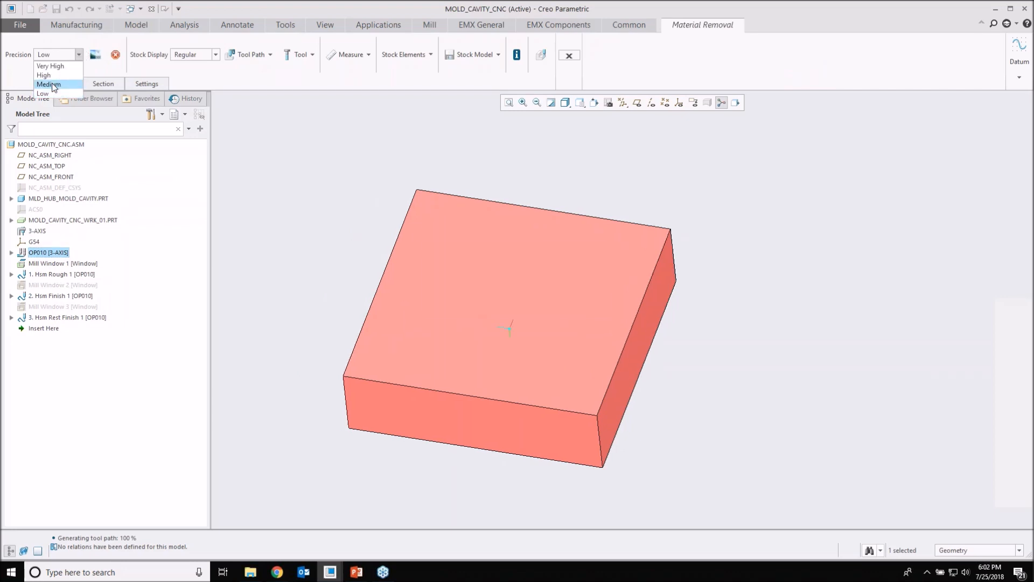
pyautogui.click(49, 85)
pyautogui.click(545, 306)
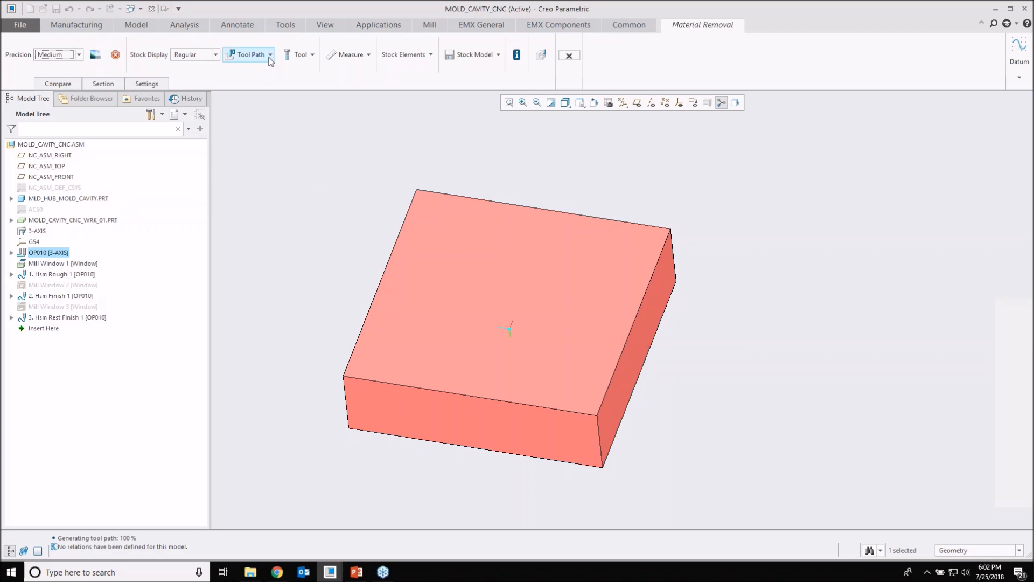
pyautogui.click(251, 54)
pyautogui.click(237, 82)
pyautogui.click(542, 58)
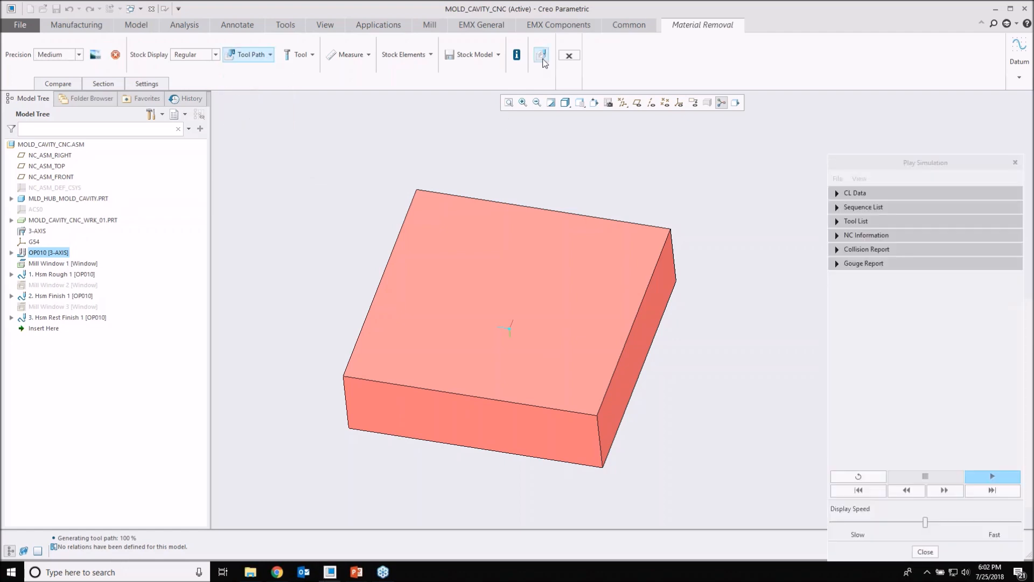
pyautogui.click(983, 476)
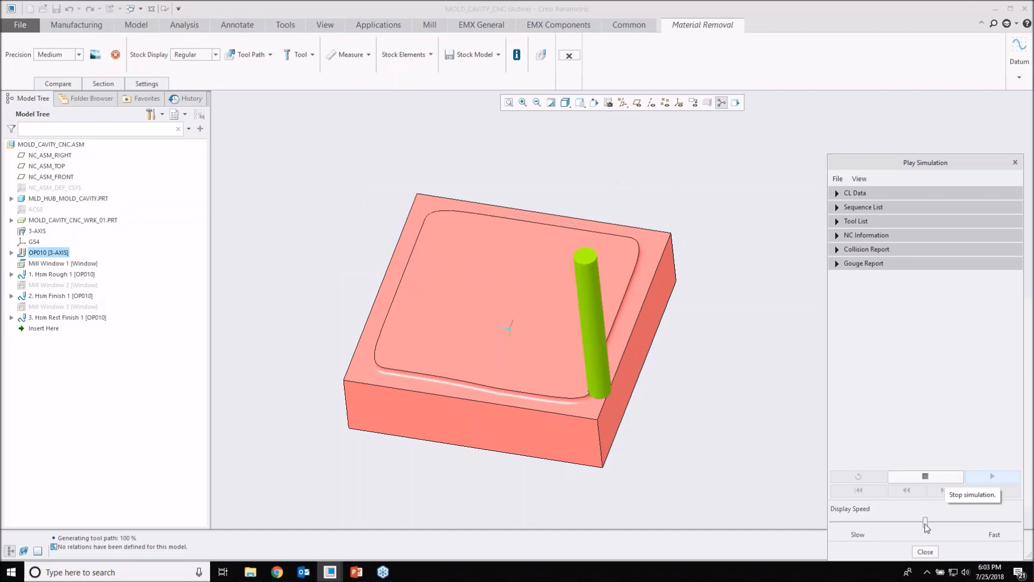
# Step: Try a faster display speed in the running simulation, return it to about midway, and turn on the Target display
pyautogui.click(948, 521)
pyautogui.click(958, 521)
pyautogui.click(967, 521)
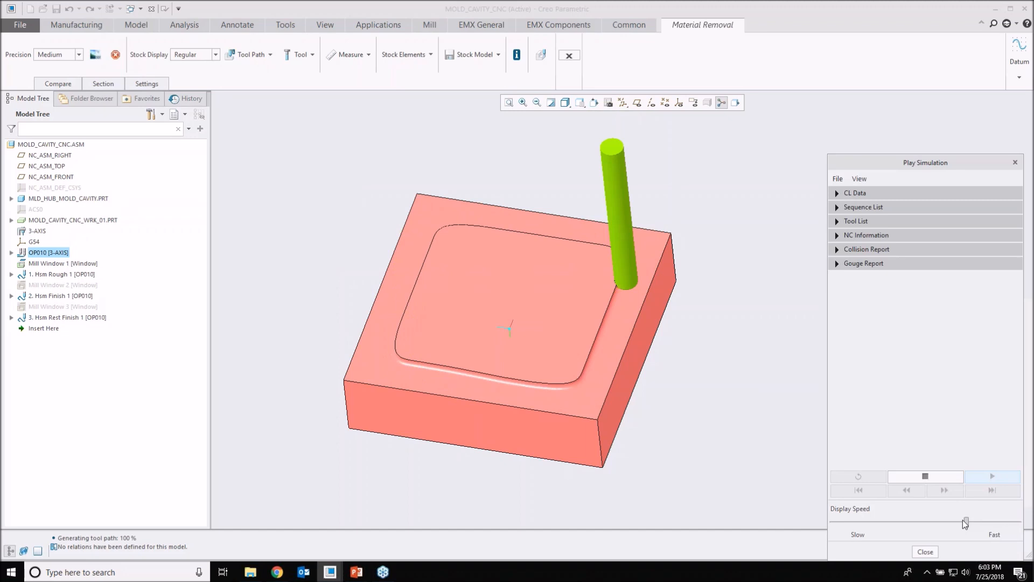
pyautogui.click(918, 522)
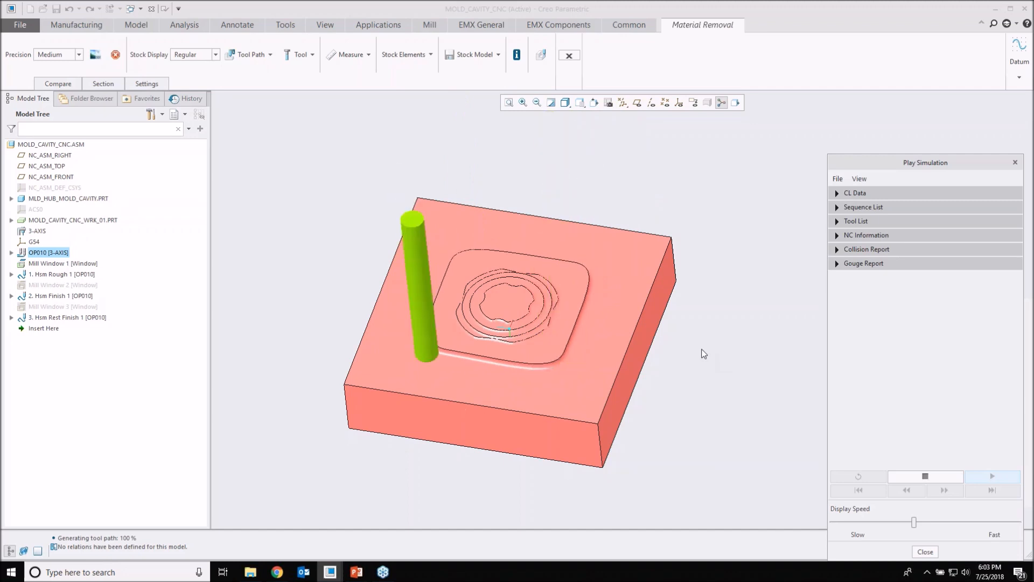
pyautogui.click(859, 179)
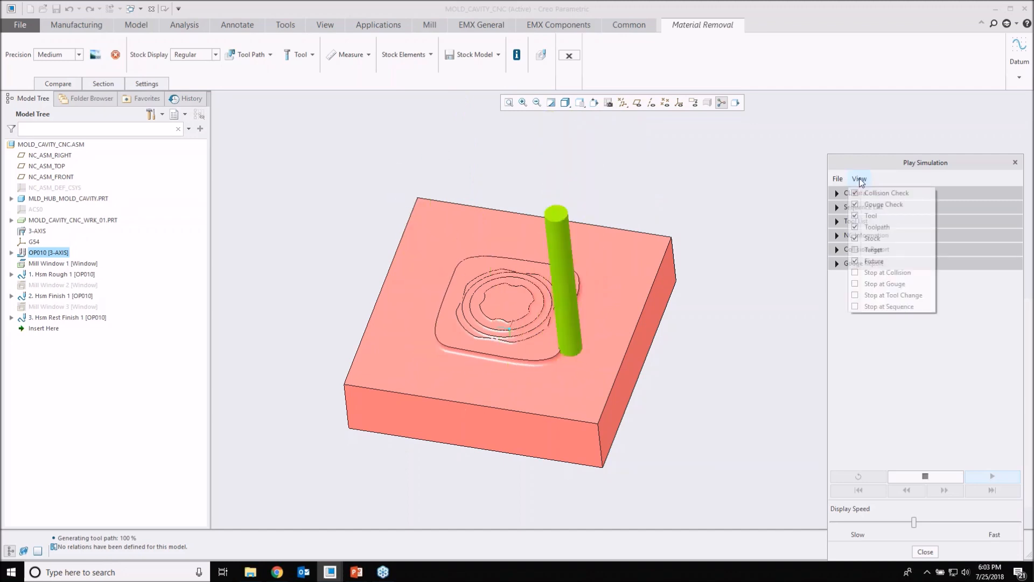
pyautogui.click(873, 250)
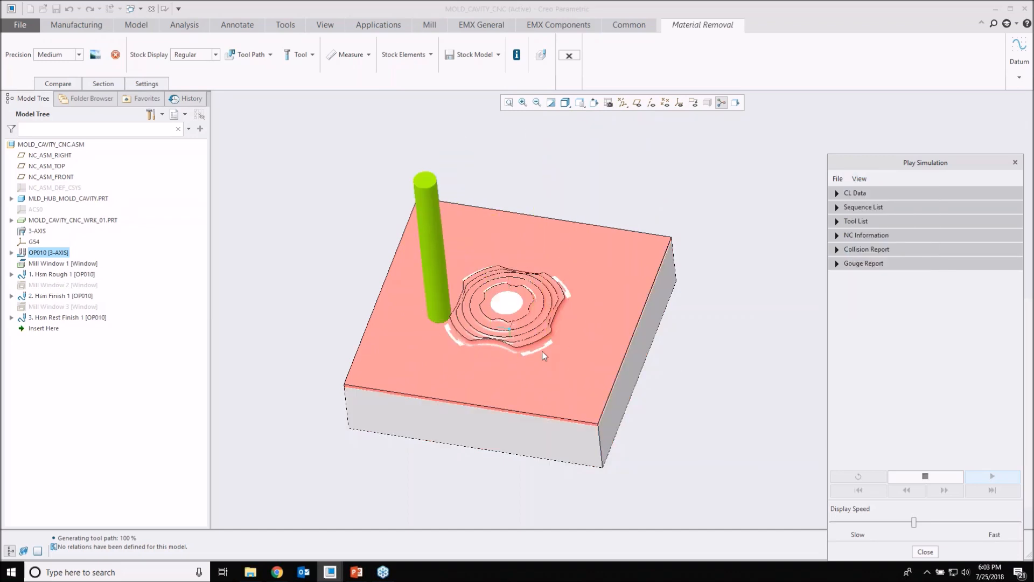
# Step: Raise the display speed of the running simulation to near Fast and examine the machined cavity once the simulation has played through
pyautogui.scroll(8, 542, 351)
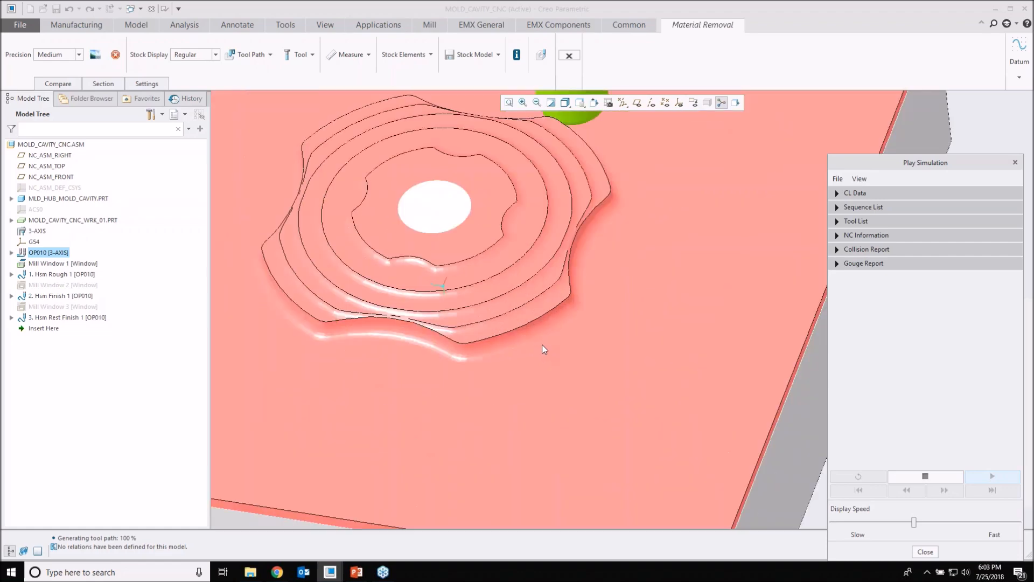
pyautogui.scroll(-5, 542, 349)
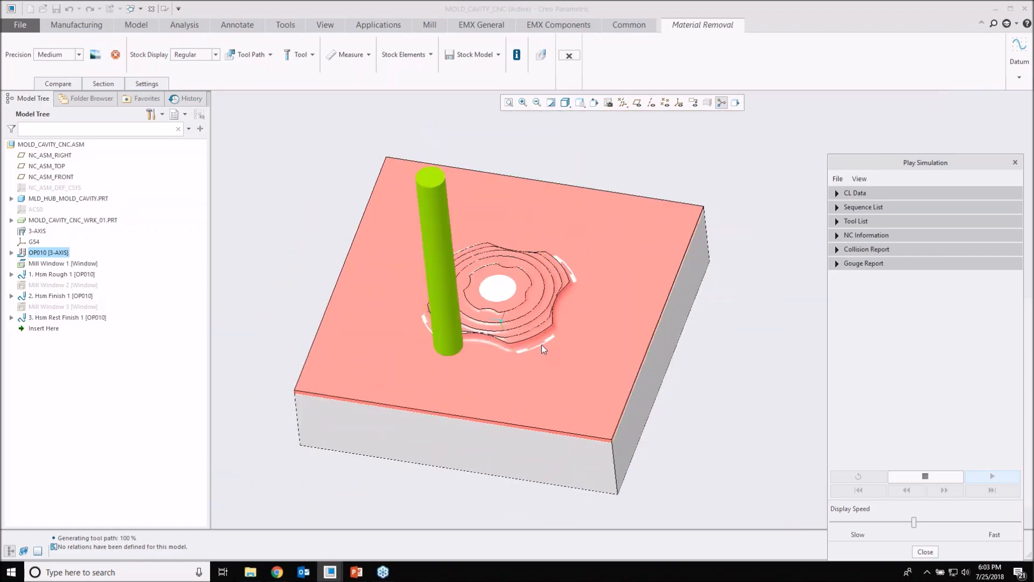
pyautogui.moveTo(916, 525); pyautogui.dragTo(995, 522)
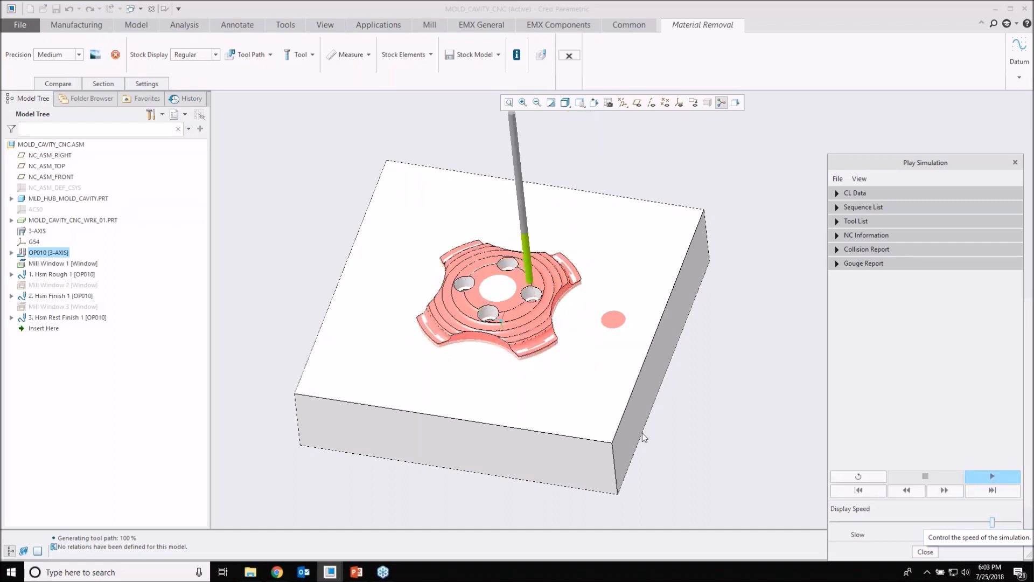
pyautogui.scroll(5, 523, 288)
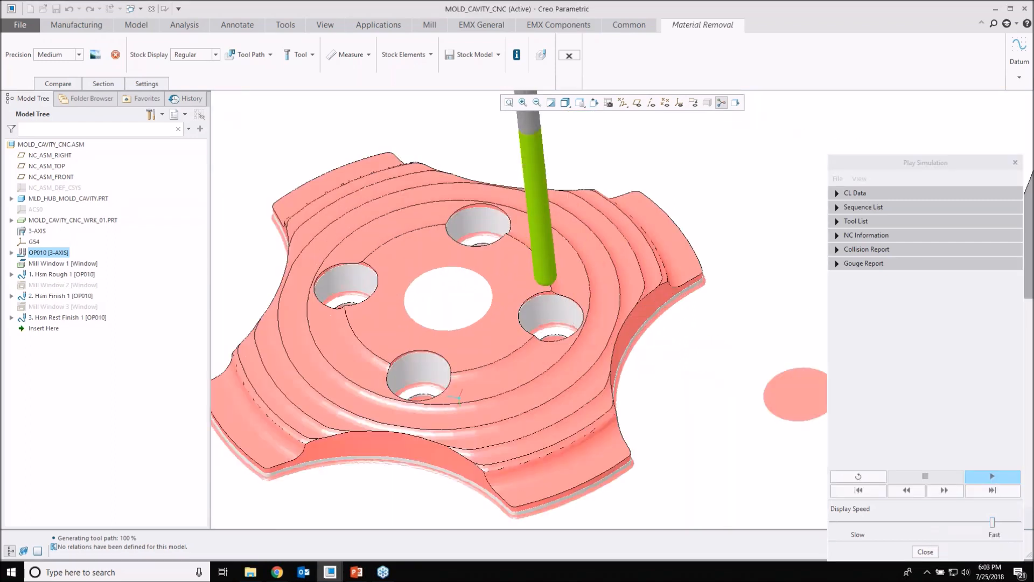
pyautogui.moveTo(522, 240); pyautogui.dragTo(516, 209, button='middle')
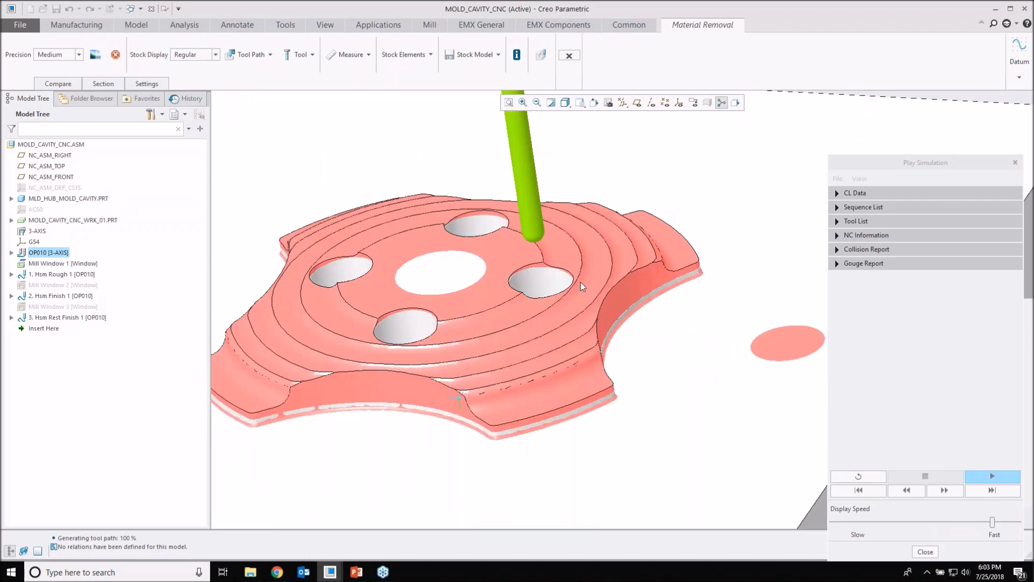
pyautogui.scroll(-3, 515, 317)
pyautogui.moveTo(515, 317); pyautogui.dragTo(550, 323, button='middle')
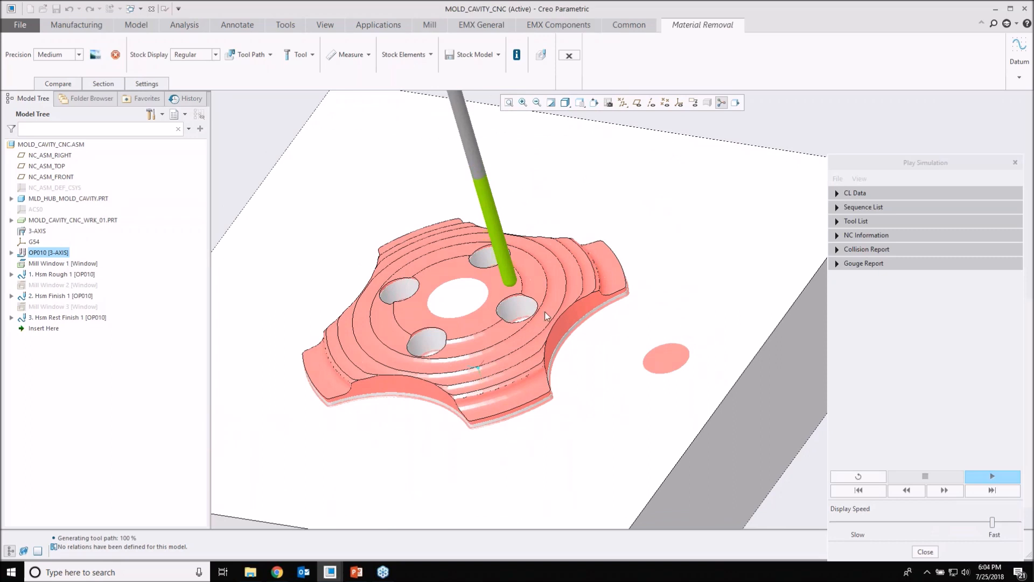
pyautogui.scroll(-2, 541, 306)
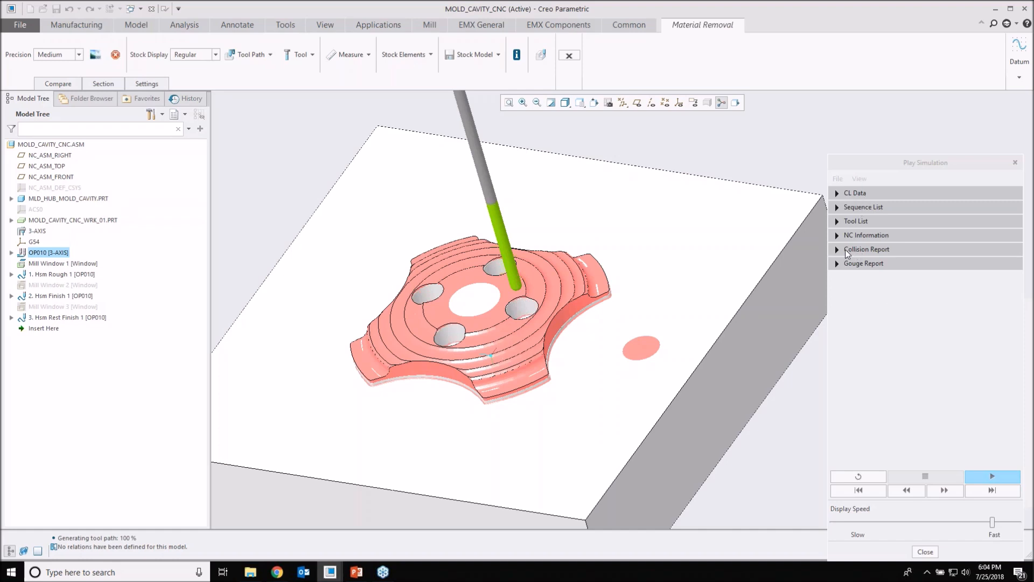
# Step: Review the Collision Report entries 6388 and 7070 and the Gouge Report of the simulation
pyautogui.click(838, 250)
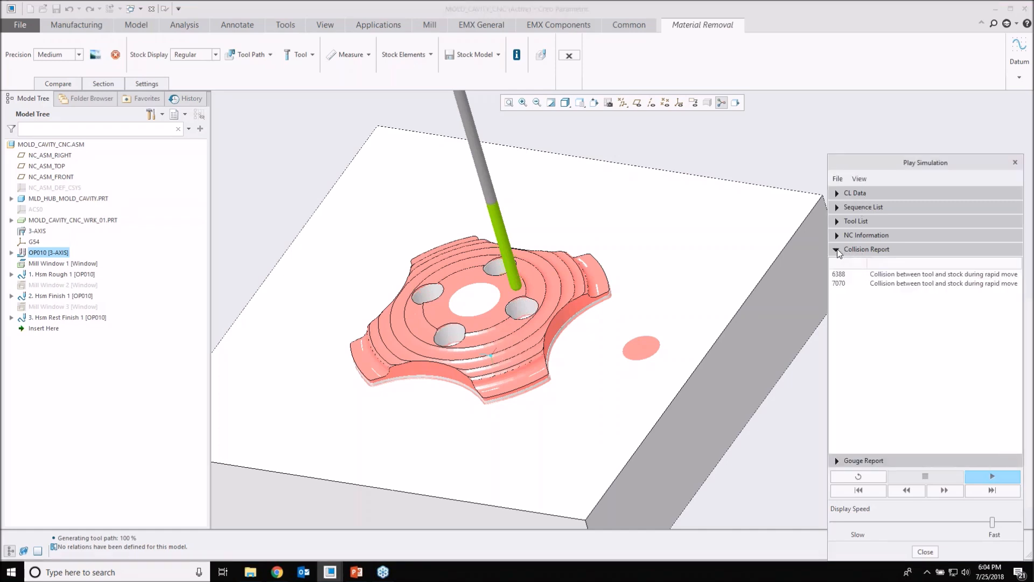
pyautogui.click(892, 275)
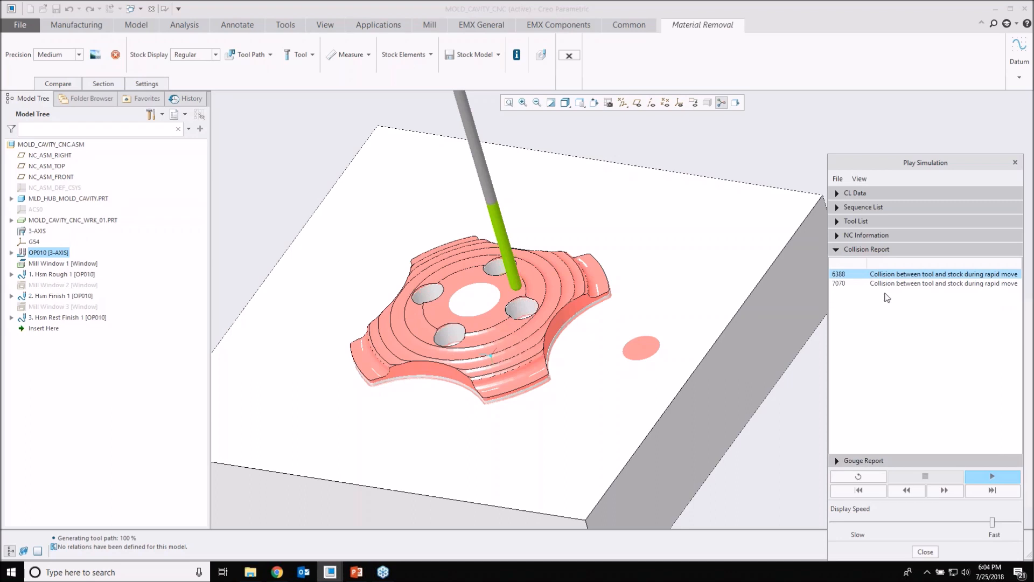
pyautogui.click(886, 285)
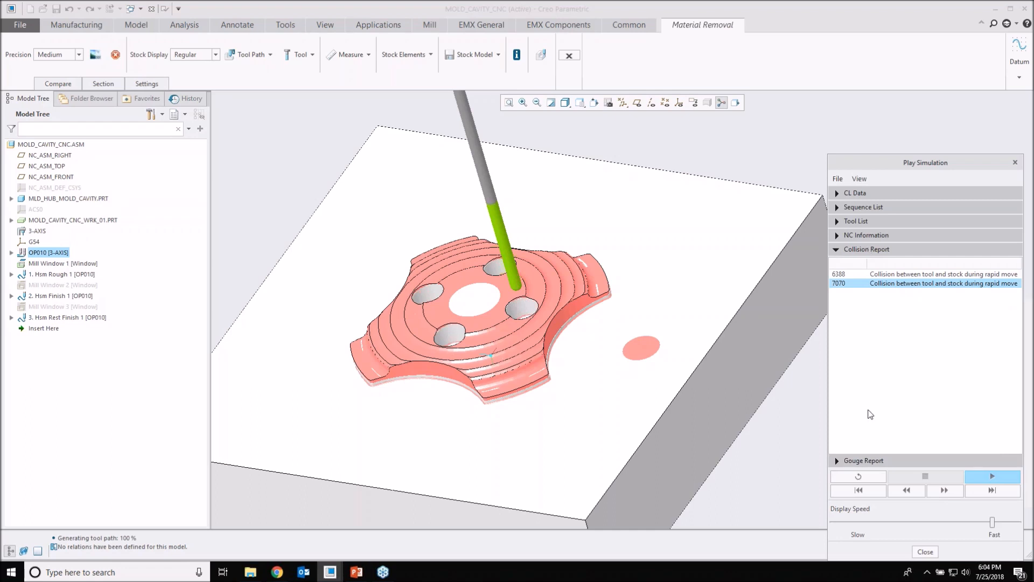
pyautogui.click(838, 250)
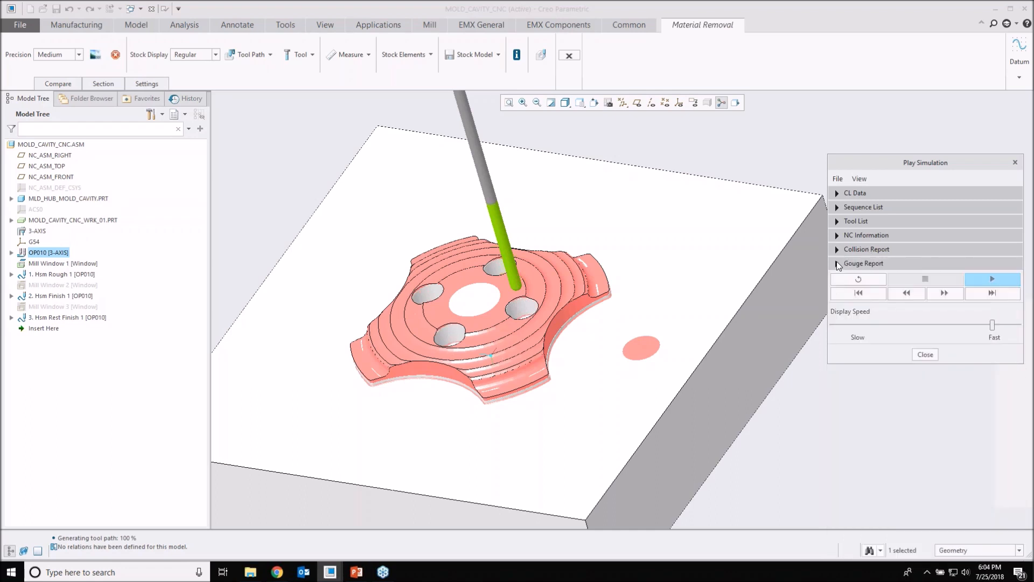
pyautogui.click(839, 263)
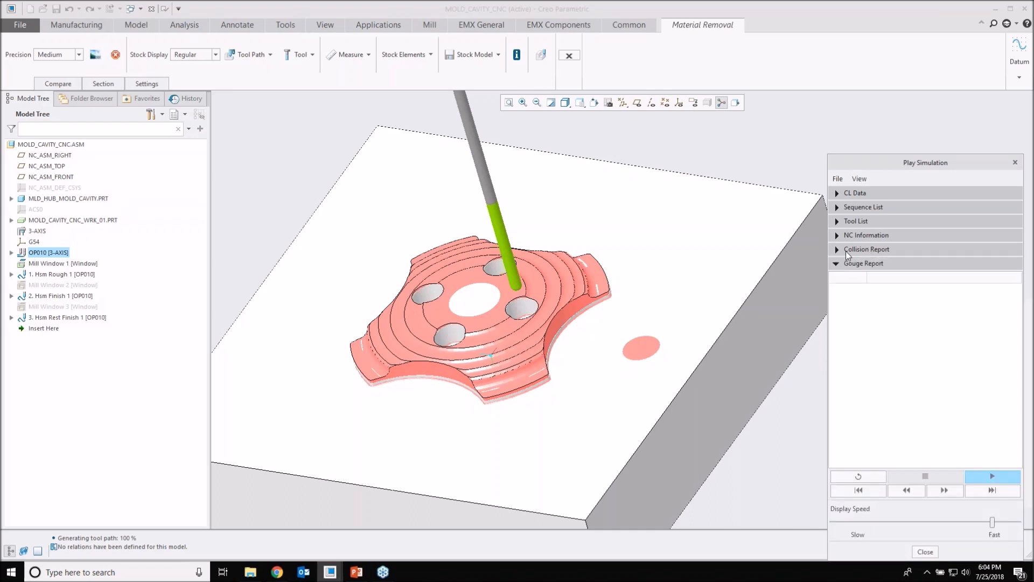
pyautogui.click(837, 250)
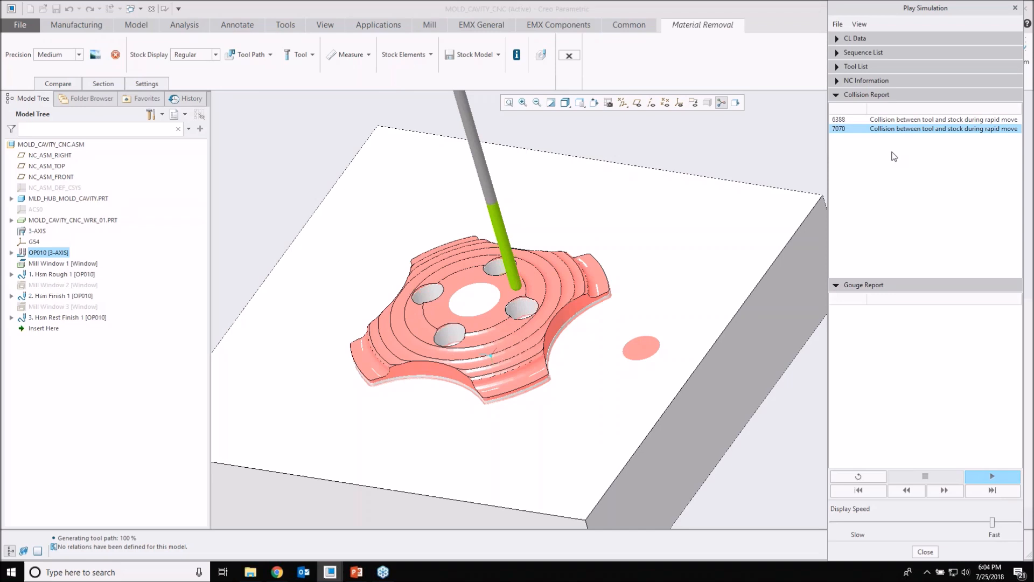
pyautogui.click(936, 123)
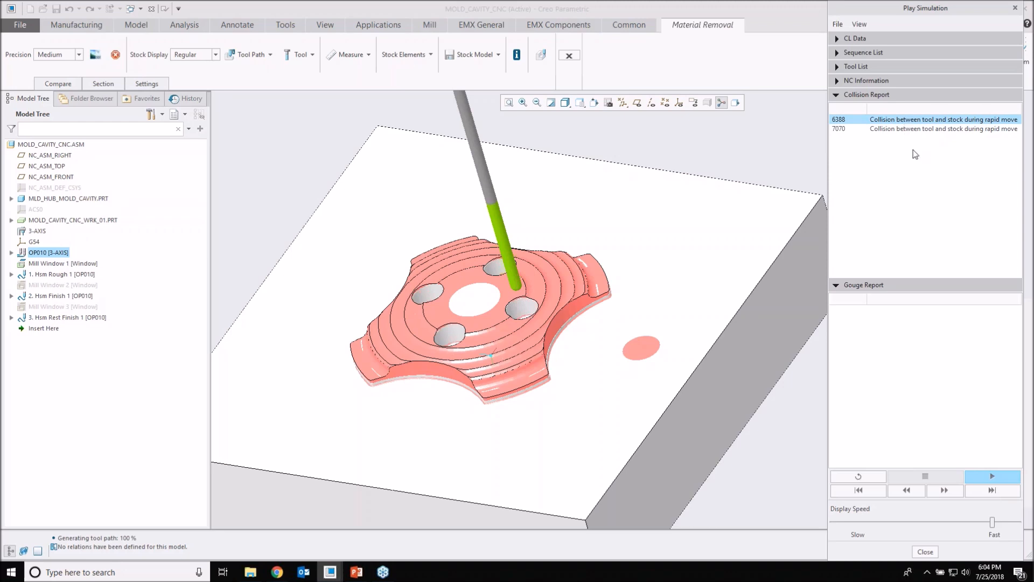
# Step: Examine the simulation's Tool List and Sequence List, and read the CL Data from its first line across its full width
pyautogui.click(839, 65)
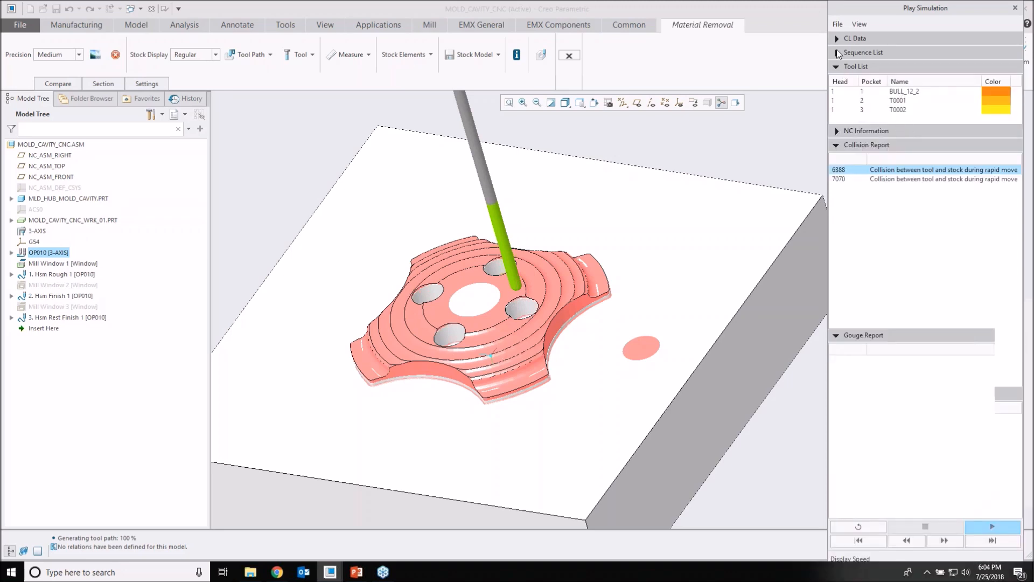
pyautogui.click(838, 53)
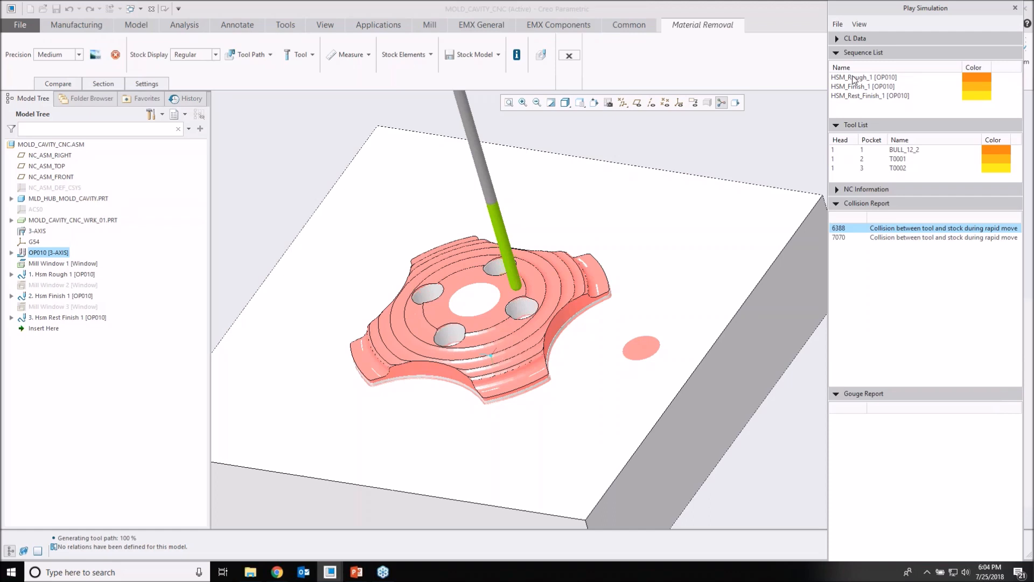
pyautogui.click(837, 39)
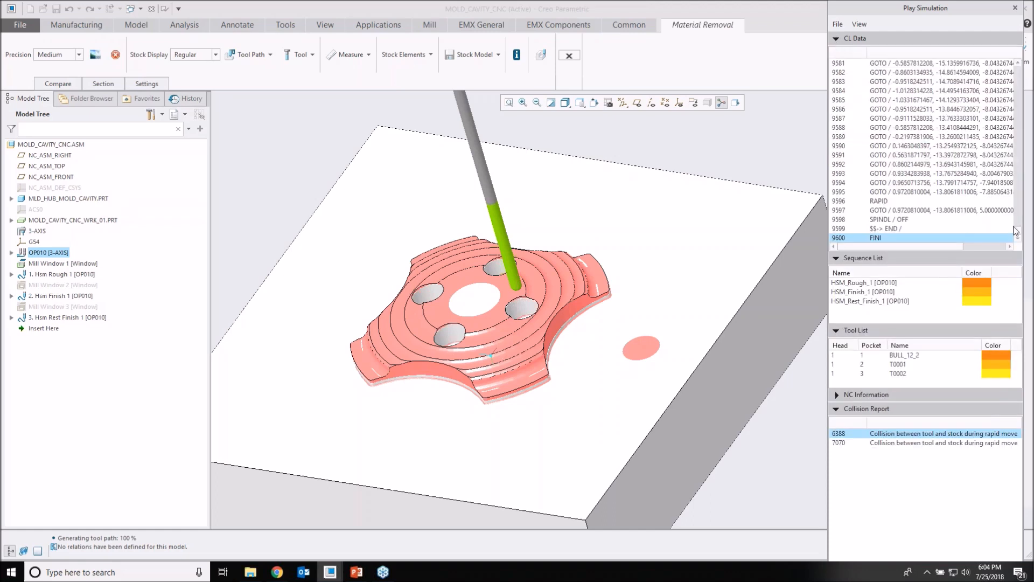
pyautogui.moveTo(1017, 231); pyautogui.dragTo(1018, 67)
pyautogui.hscroll(5, 865, 241)
pyautogui.hscroll(-5, 865, 241)
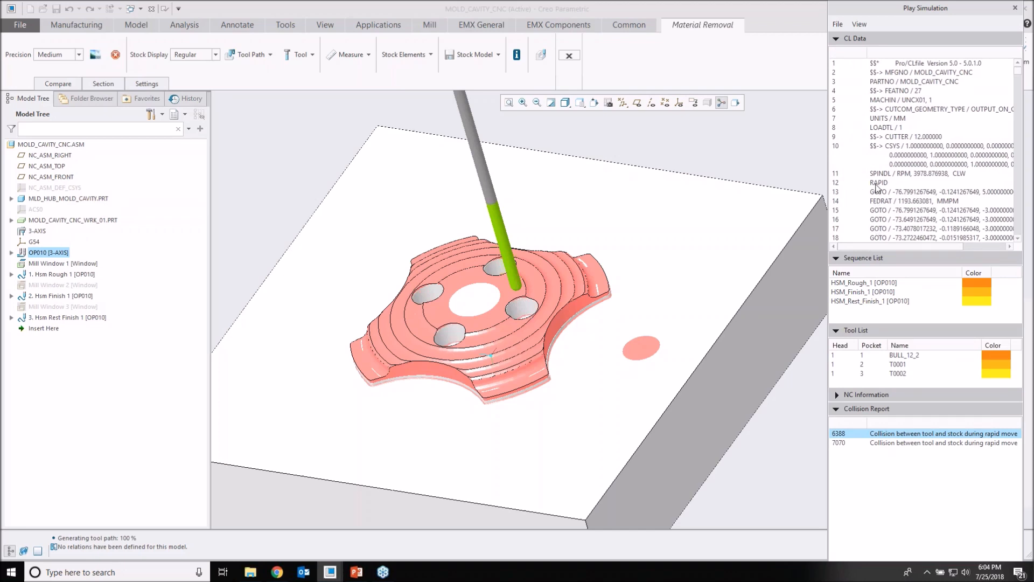
# Step: Close the simulation and exit Material Removal, then switch to the PowerPoint presentation Creo NC Whats new creo 5.ppt
pyautogui.click(1016, 9)
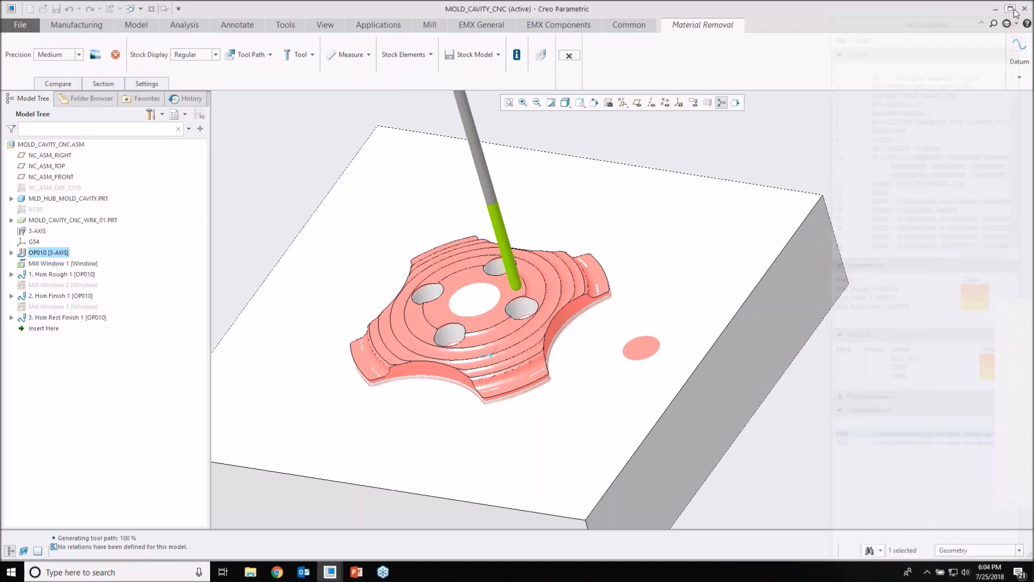
pyautogui.click(569, 55)
pyautogui.scroll(1, 604, 288)
pyautogui.moveTo(598, 290)
pyautogui.mouseDown(button='middle')
pyautogui.moveTo(603, 282)
pyautogui.moveTo(588, 302)
pyautogui.mouseUp(button='middle')
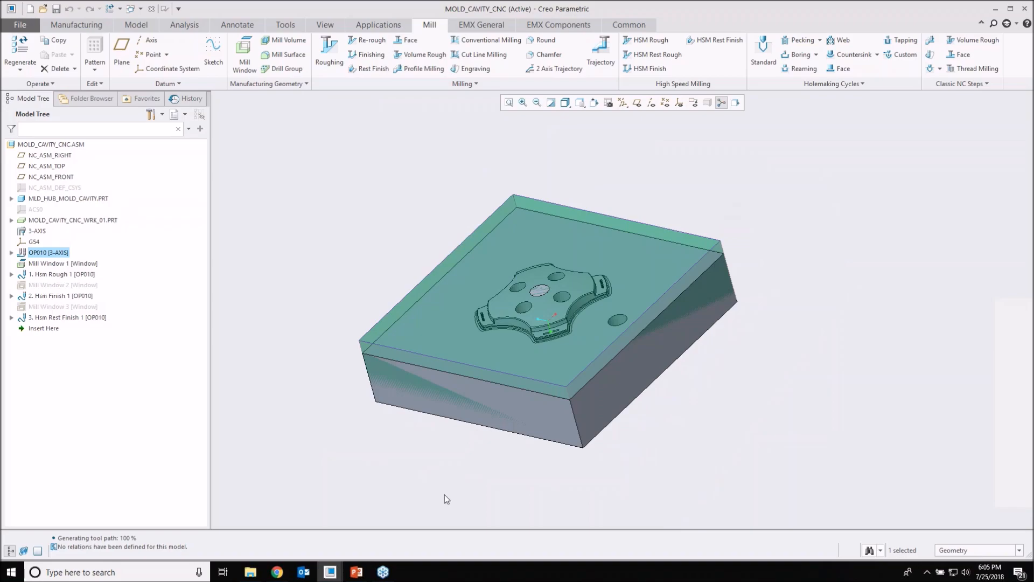
pyautogui.click(360, 566)
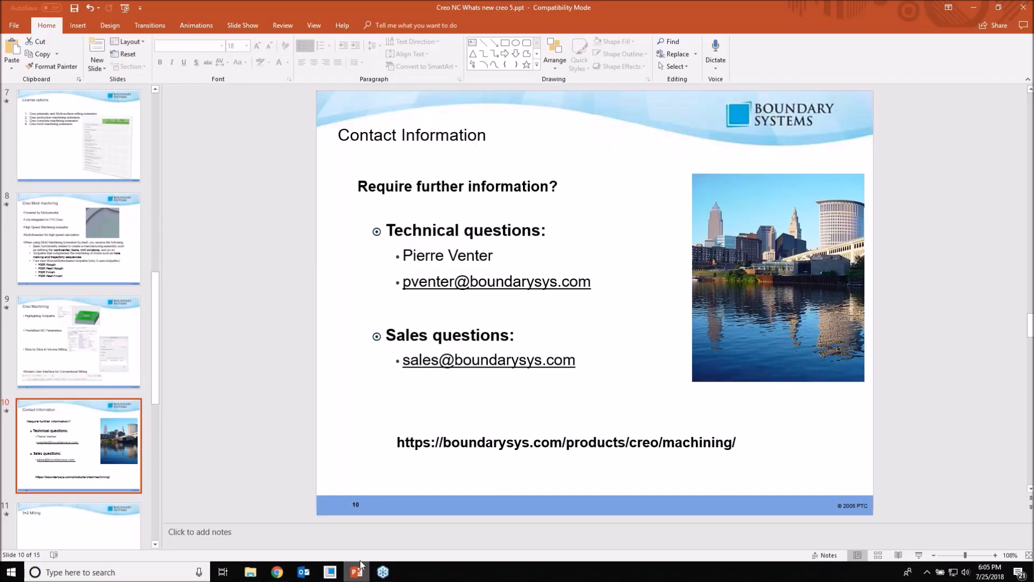
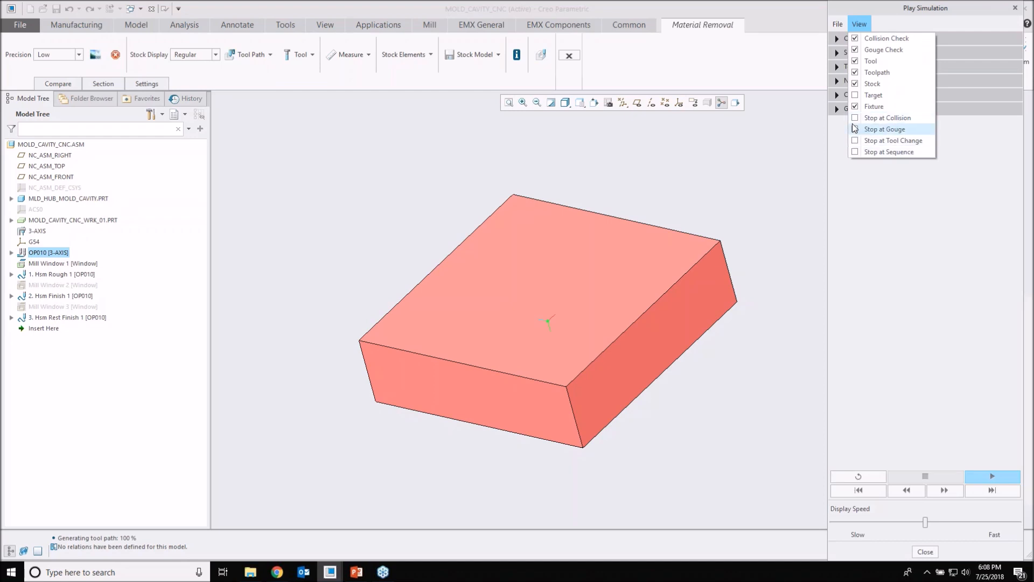
# Step: Play the OP010 simulation with Stop at Collision and Stop at Gouge on, a raised display speed and the tool path's Follow option off
pyautogui.click(857, 118)
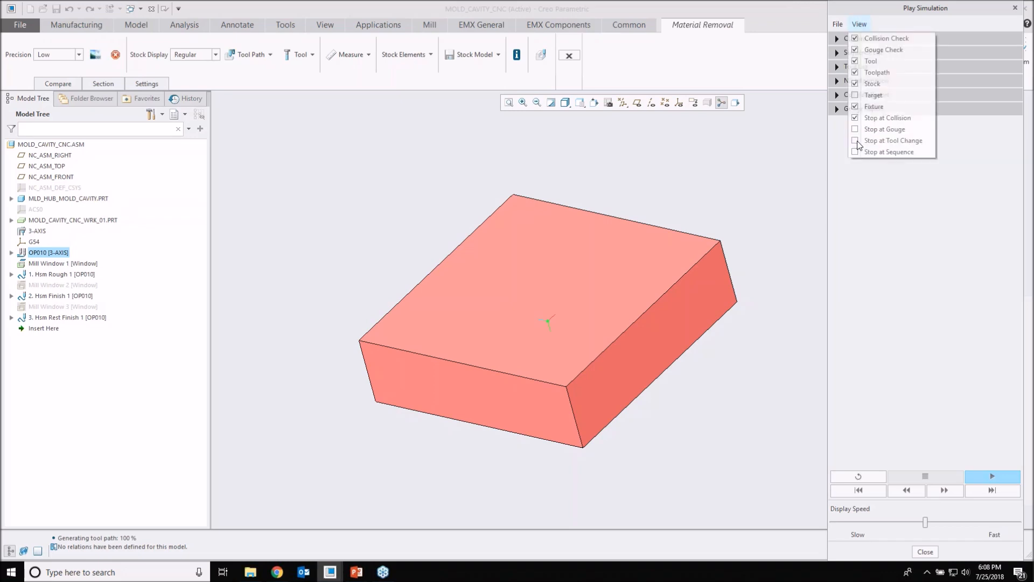
pyautogui.click(855, 131)
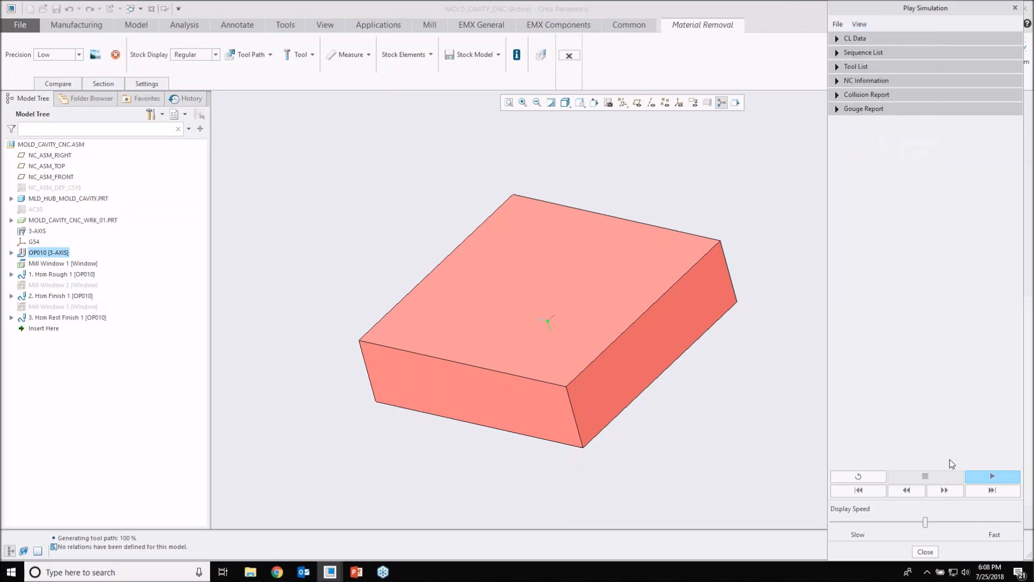
pyautogui.click(978, 478)
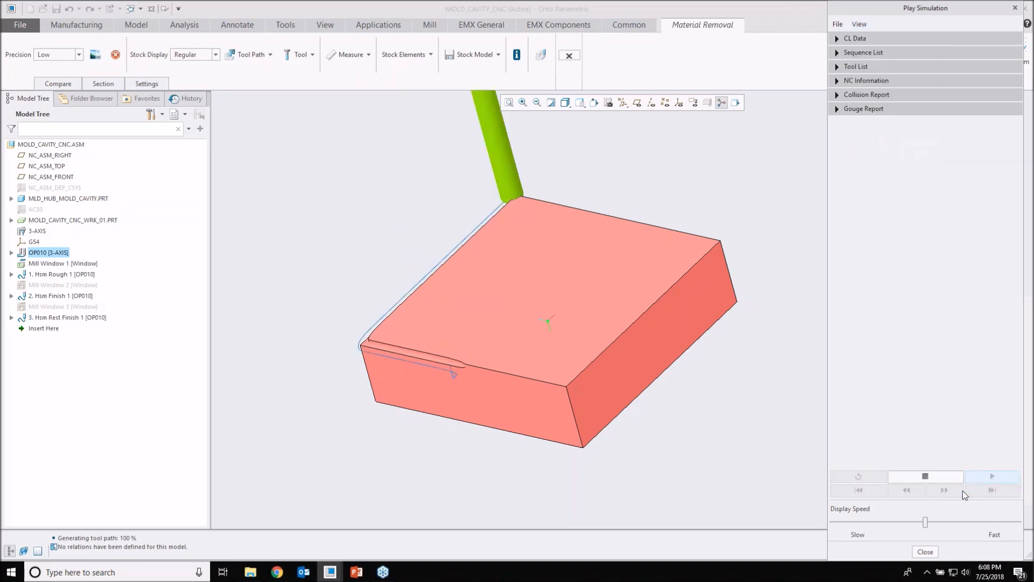
pyautogui.moveTo(924, 522); pyautogui.dragTo(967, 521)
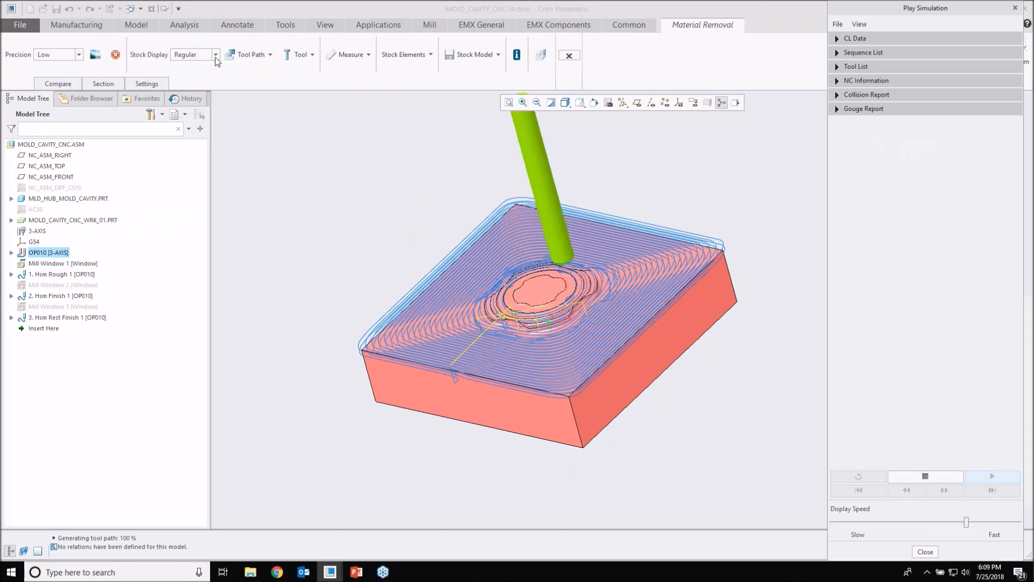
pyautogui.click(273, 57)
pyautogui.click(249, 80)
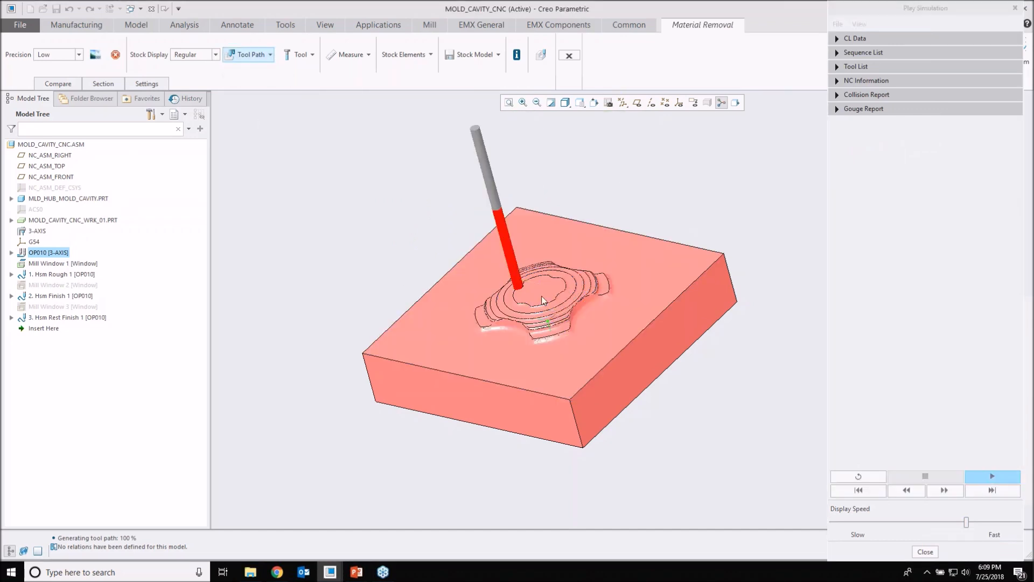
# Step: Examine the tool against the cavity stock where the simulation stopped, closing the simulation and exiting Material Removal when done
pyautogui.scroll(5, 541, 296)
pyautogui.moveTo(582, 304); pyautogui.dragTo(556, 302, button='middle')
pyautogui.scroll(6, 557, 302)
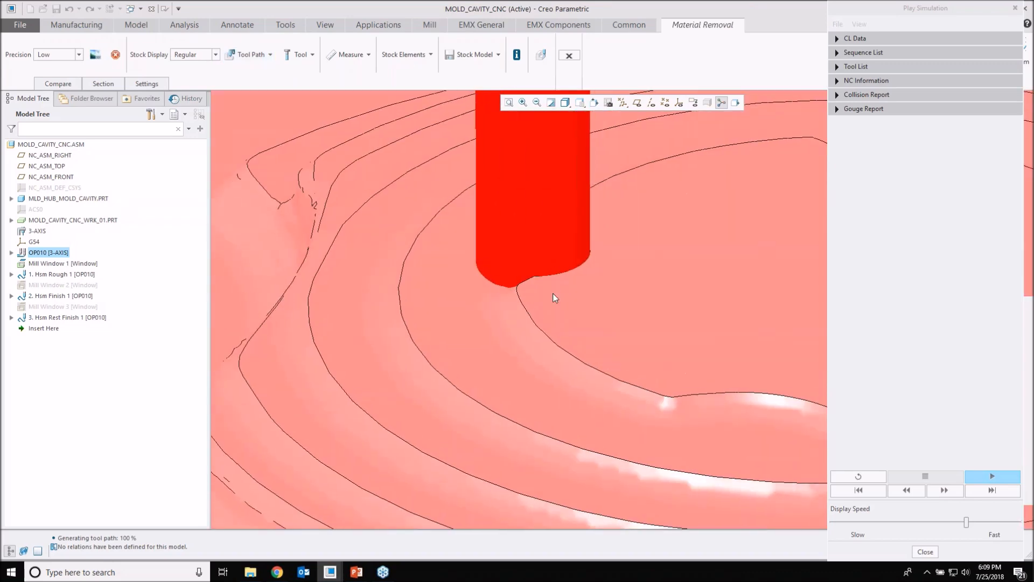
pyautogui.scroll(-2, 524, 274)
pyautogui.moveTo(520, 278); pyautogui.dragTo(555, 252, button='middle')
pyautogui.scroll(-3, 526, 258)
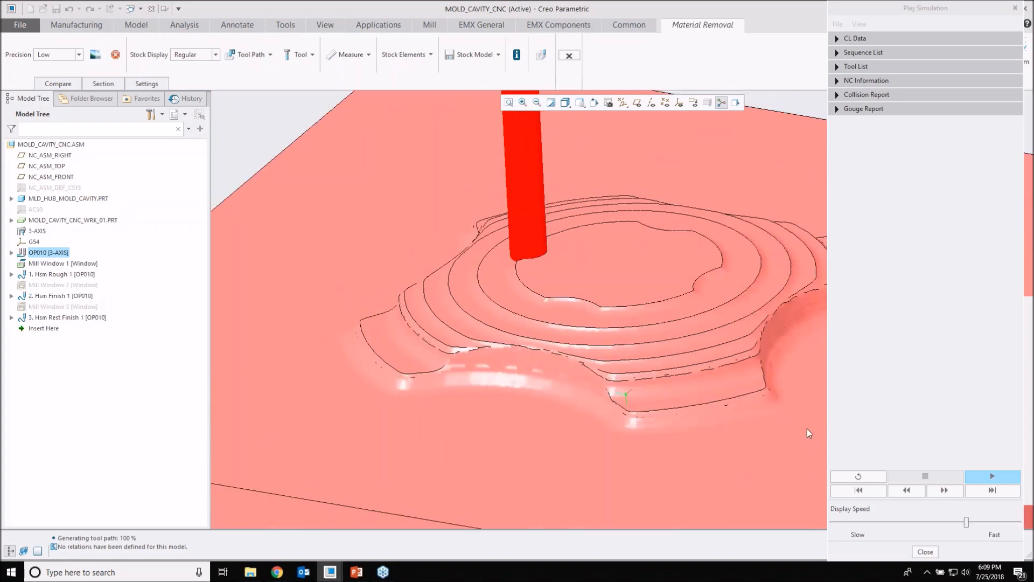
pyautogui.click(926, 552)
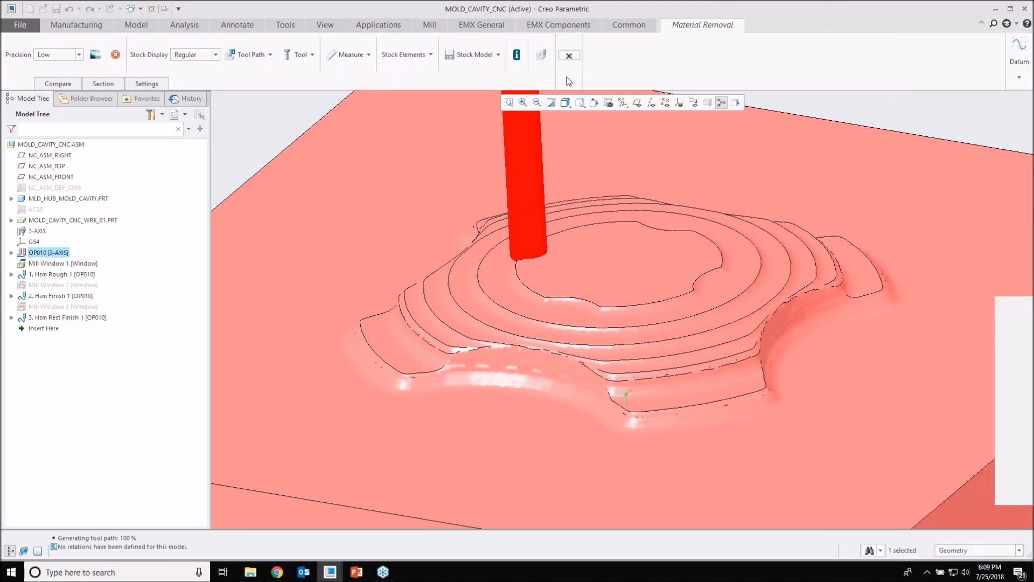
pyautogui.click(569, 55)
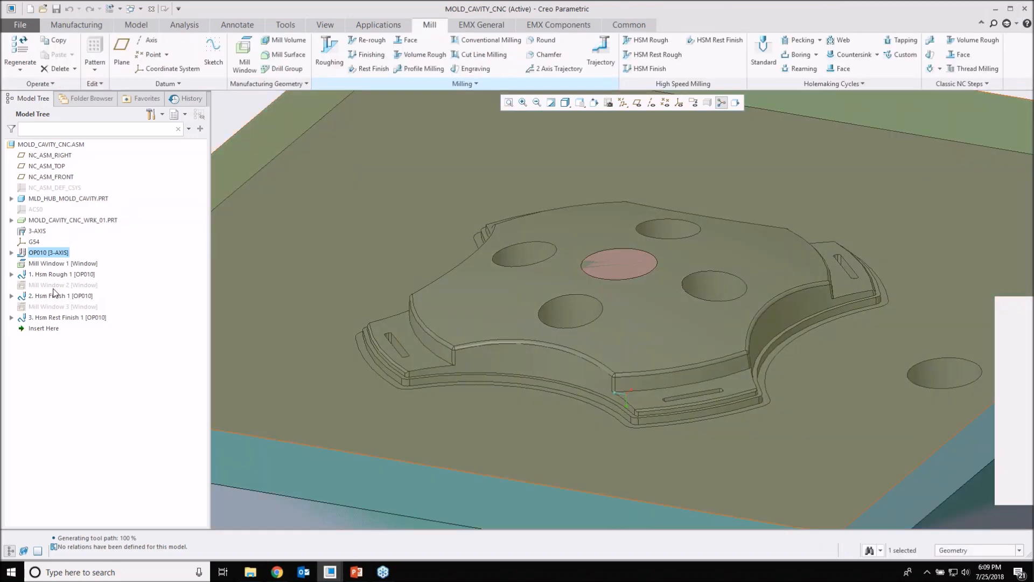
# Step: Review the tool paths of Hsm Rough 1, Hsm Finish 1 and Hsm Rest Finish 1 around the cavity
pyautogui.click(58, 275)
pyautogui.click(58, 296)
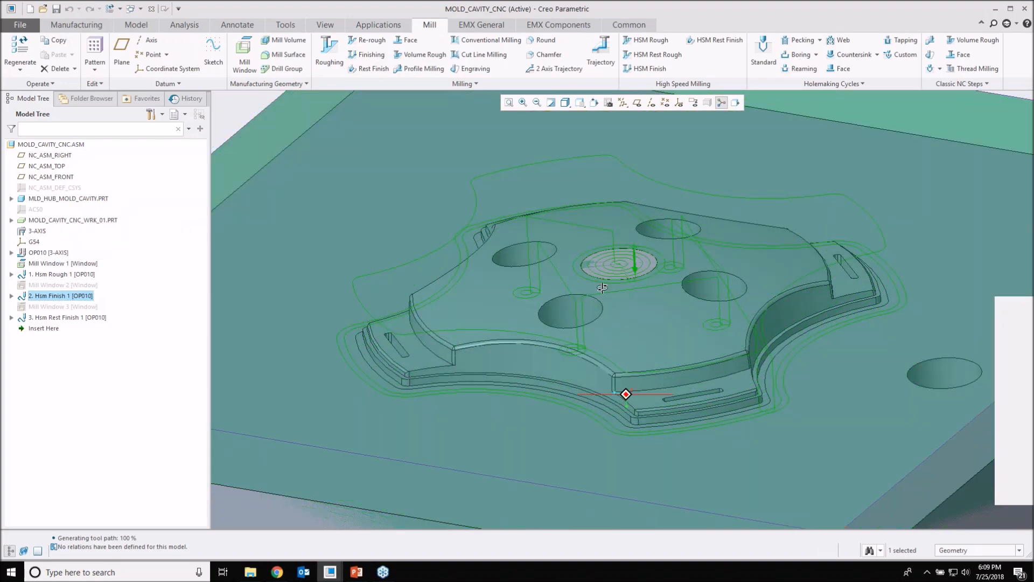
pyautogui.moveTo(602, 288); pyautogui.dragTo(616, 247, button='middle')
pyautogui.click(59, 319)
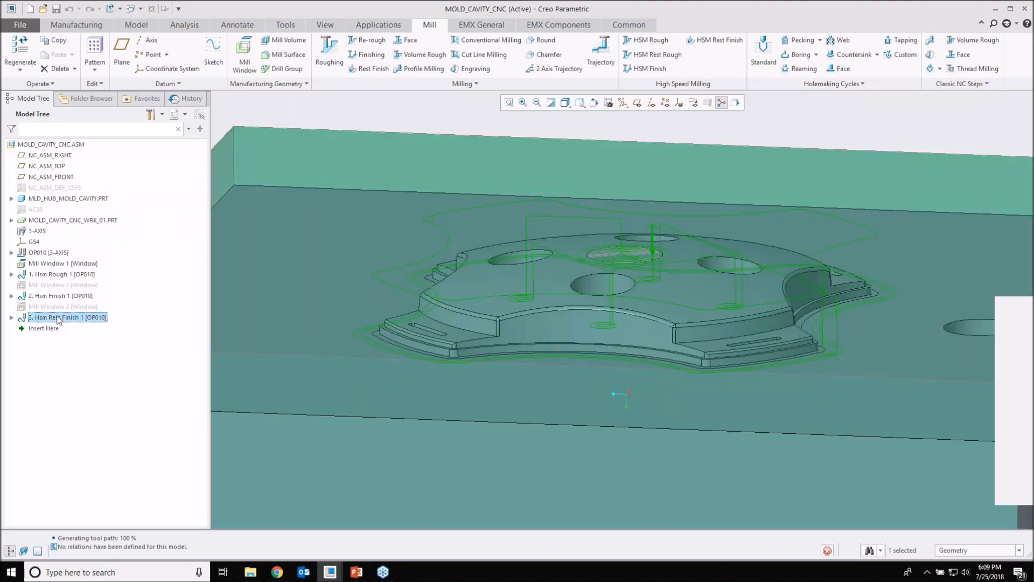
pyautogui.moveTo(600, 304); pyautogui.dragTo(631, 305, button='middle')
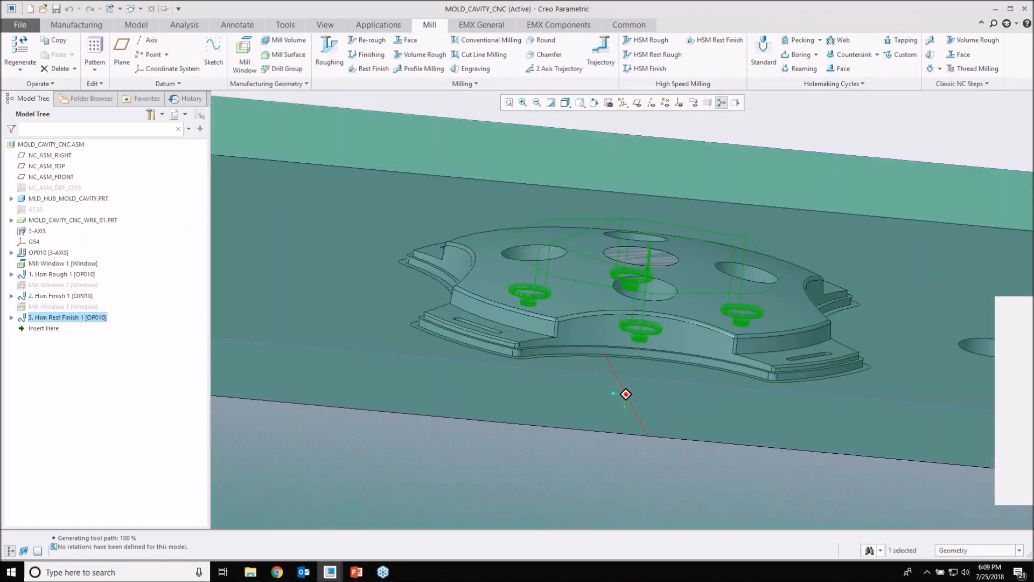
pyautogui.moveTo(626, 394); pyautogui.dragTo(638, 392, button='middle')
pyautogui.click(62, 274)
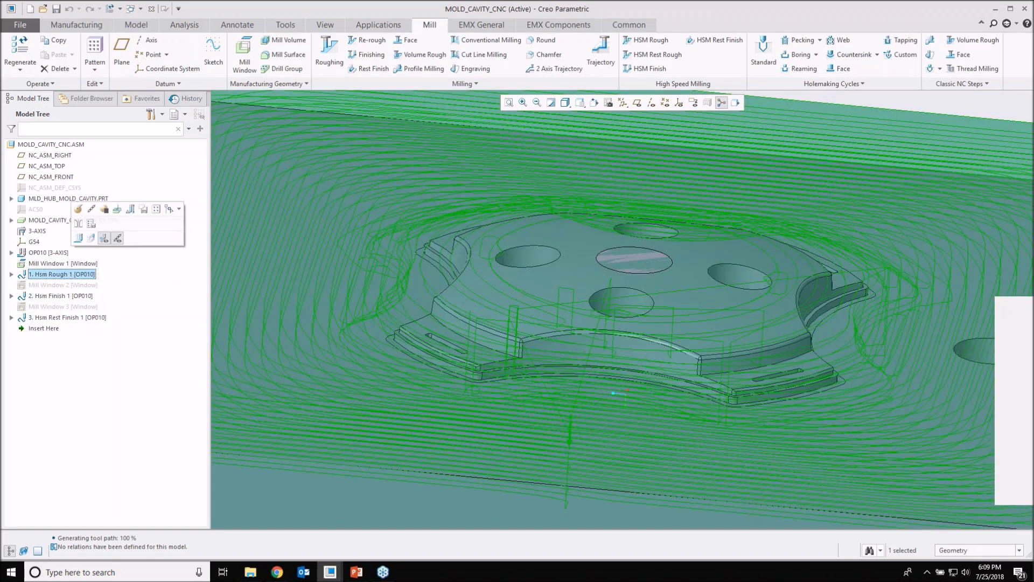
pyautogui.moveTo(521, 254); pyautogui.dragTo(520, 299, button='middle')
pyautogui.hotkey('ctrl', 'd')
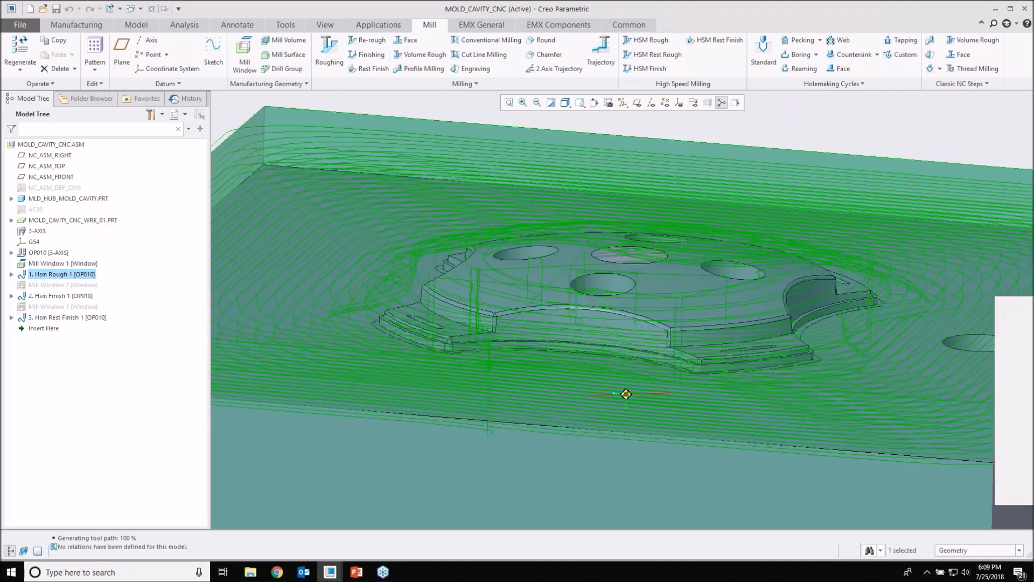
# Step: Play the material removal simulation of Hsm Finish 1 with Stop at Collision on and the display speed reduced to near Slow
pyautogui.click(59, 296)
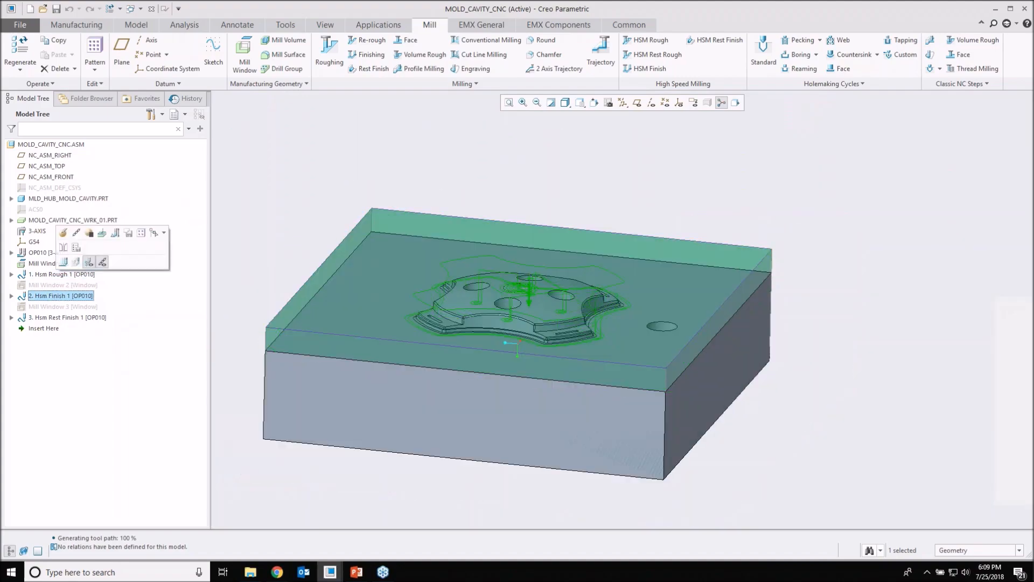
pyautogui.click(76, 261)
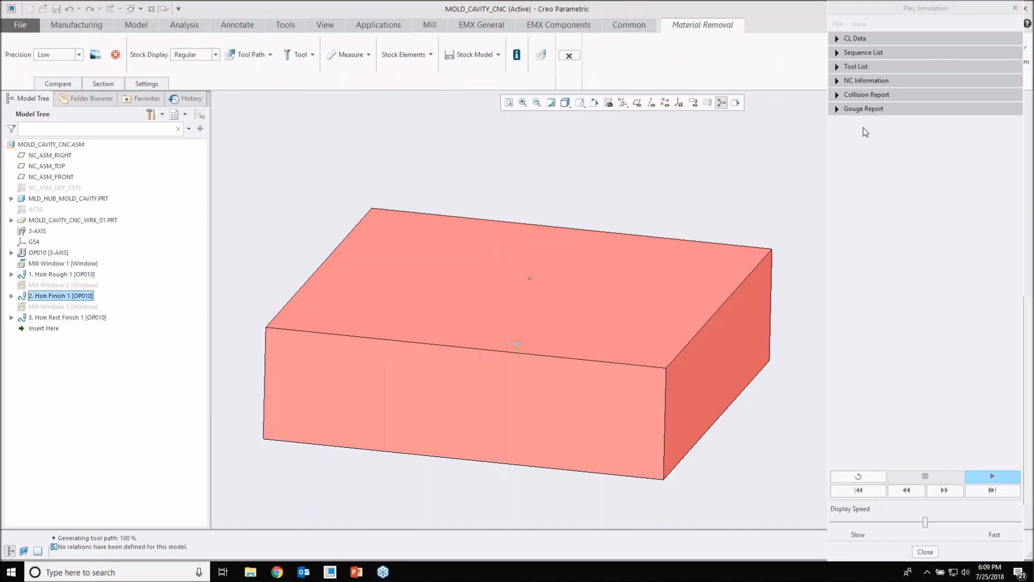
pyautogui.click(859, 24)
pyautogui.click(886, 117)
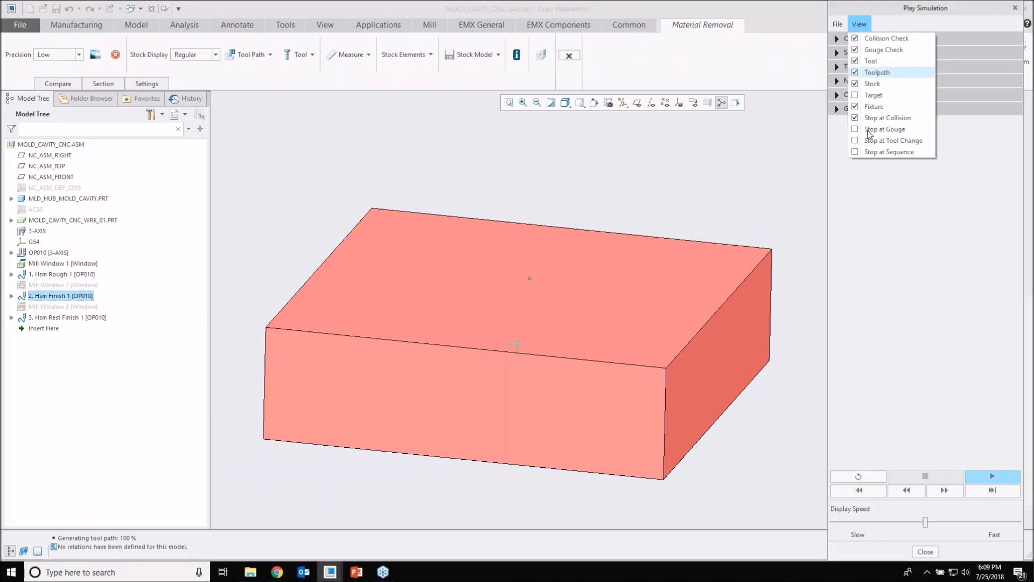
pyautogui.click(857, 243)
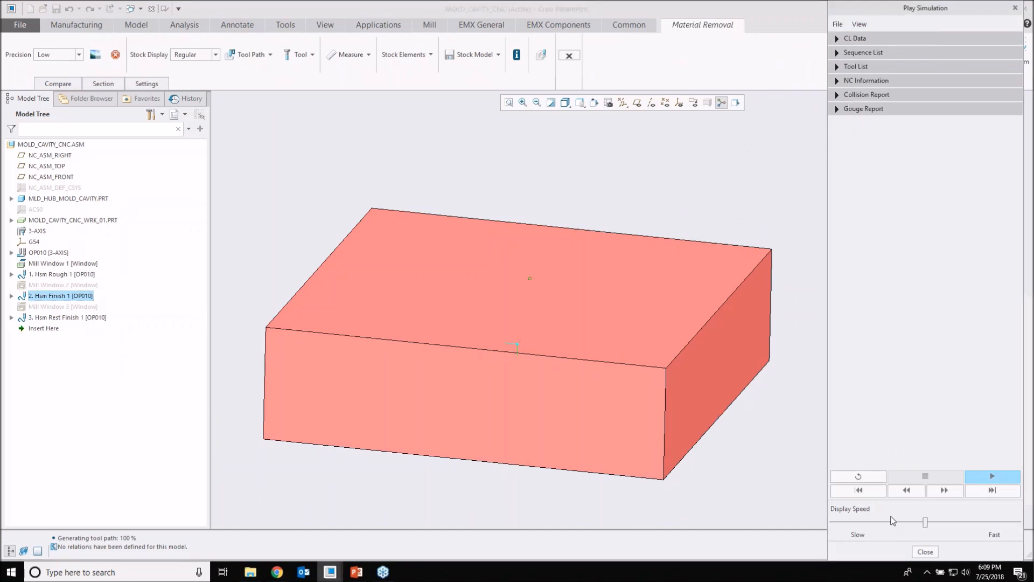
pyautogui.moveTo(925, 522); pyautogui.dragTo(859, 521)
pyautogui.click(978, 475)
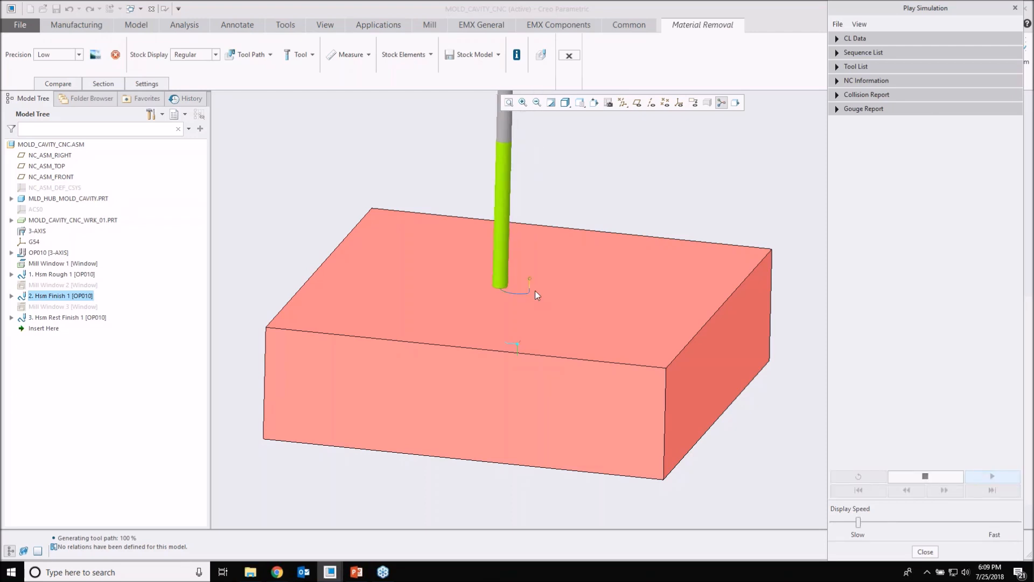
# Step: Watch the Hsm Finish 1 simulation at about medium display speed and exit Material Removal
pyautogui.scroll(-2, 536, 290)
pyautogui.moveTo(859, 522); pyautogui.dragTo(920, 522)
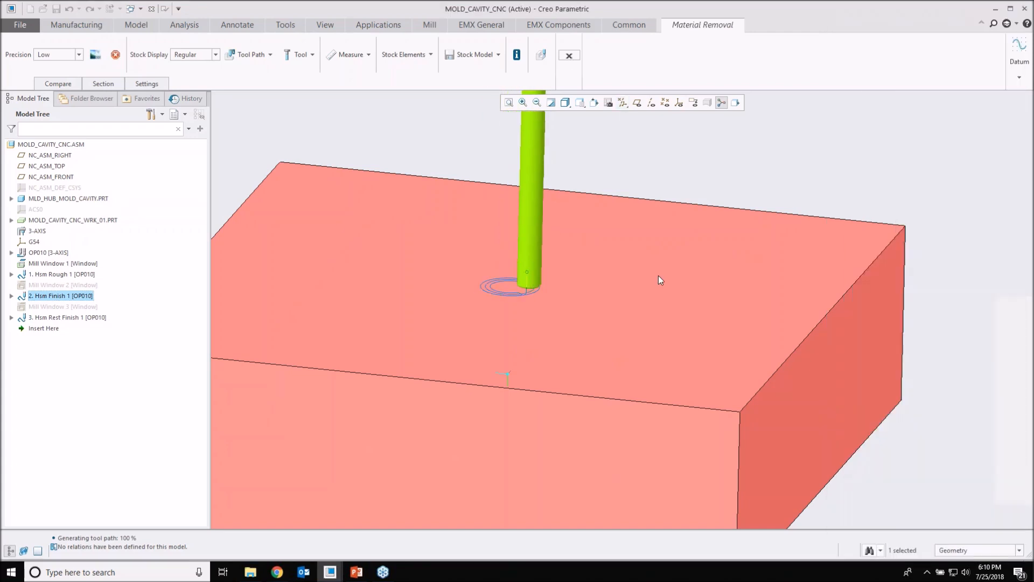
pyautogui.click(569, 55)
# Step: Start a material removal simulation for operation OP010 and turn on Stop at Collision and Stop at Gouge
pyautogui.click(47, 252)
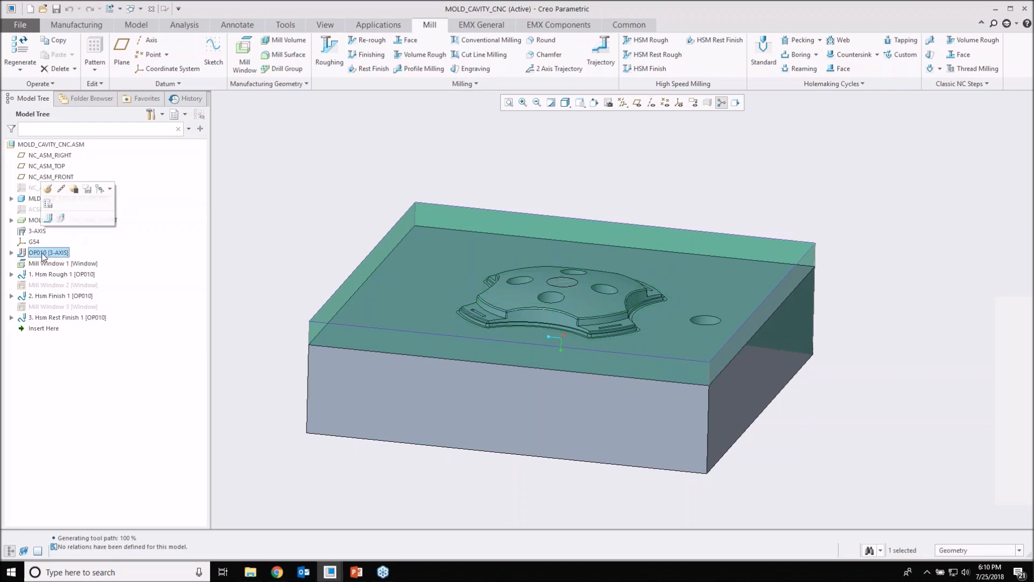
pyautogui.click(61, 219)
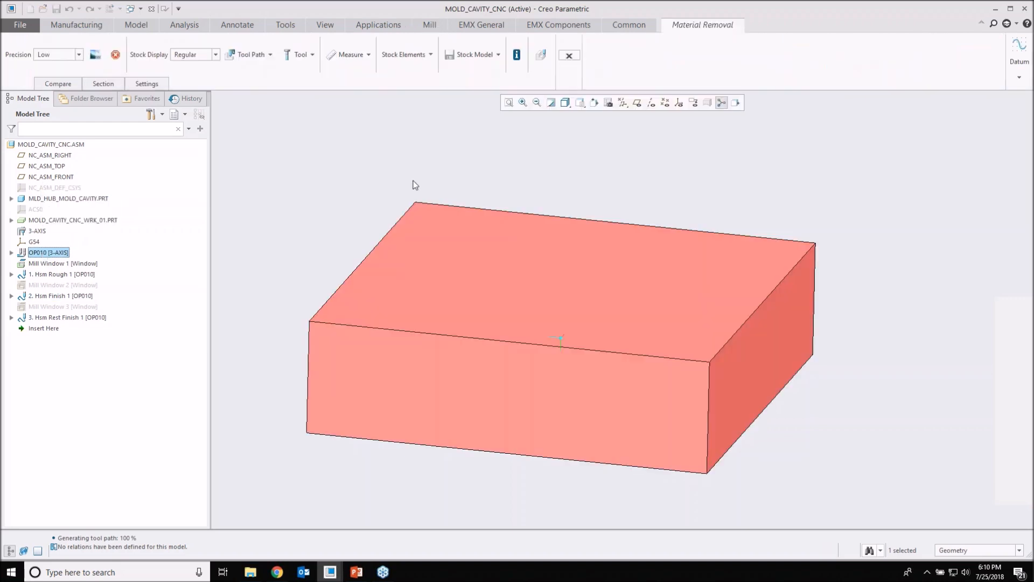
pyautogui.click(541, 54)
pyautogui.click(859, 23)
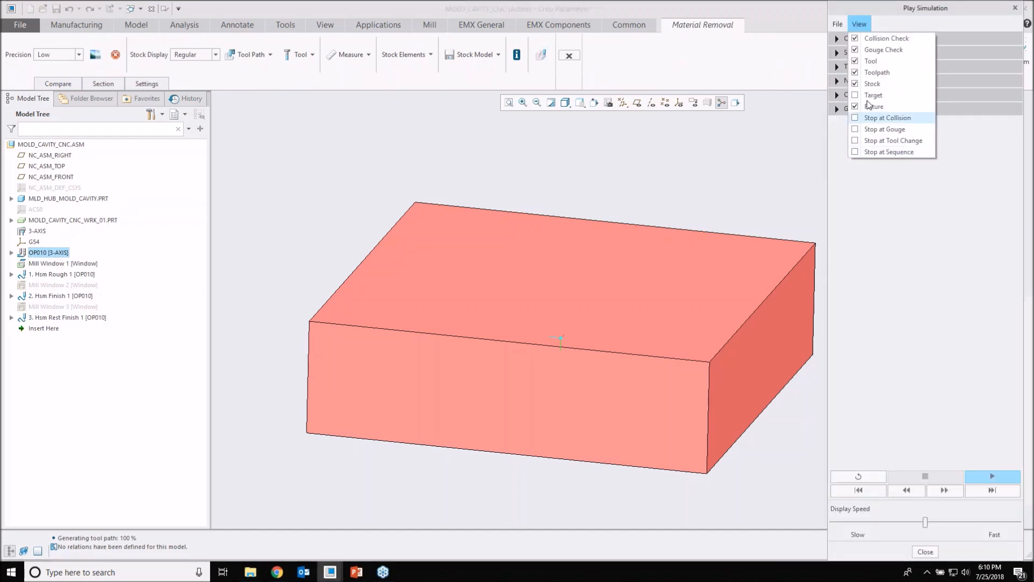
pyautogui.click(873, 95)
pyautogui.click(859, 24)
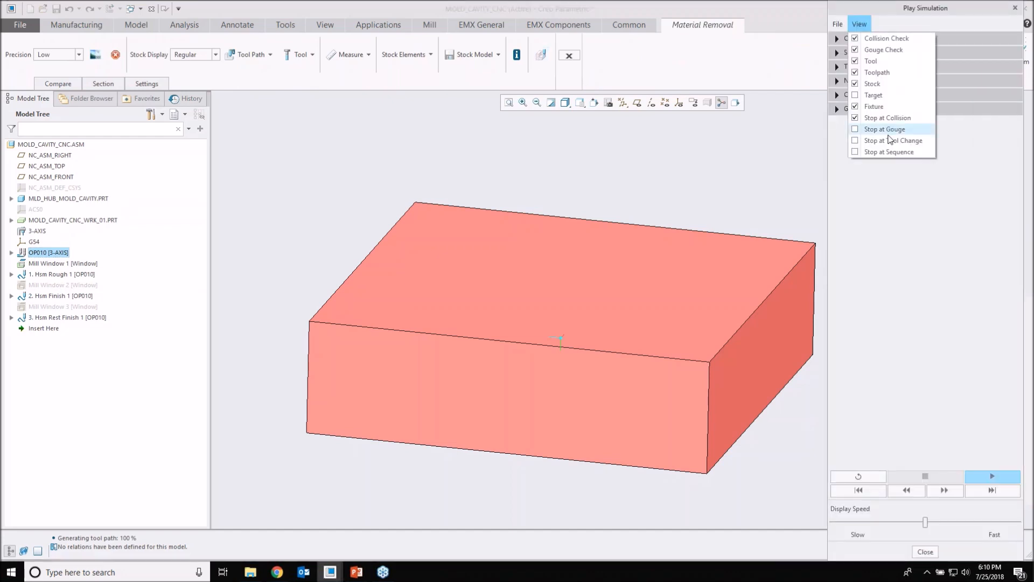
pyautogui.click(885, 129)
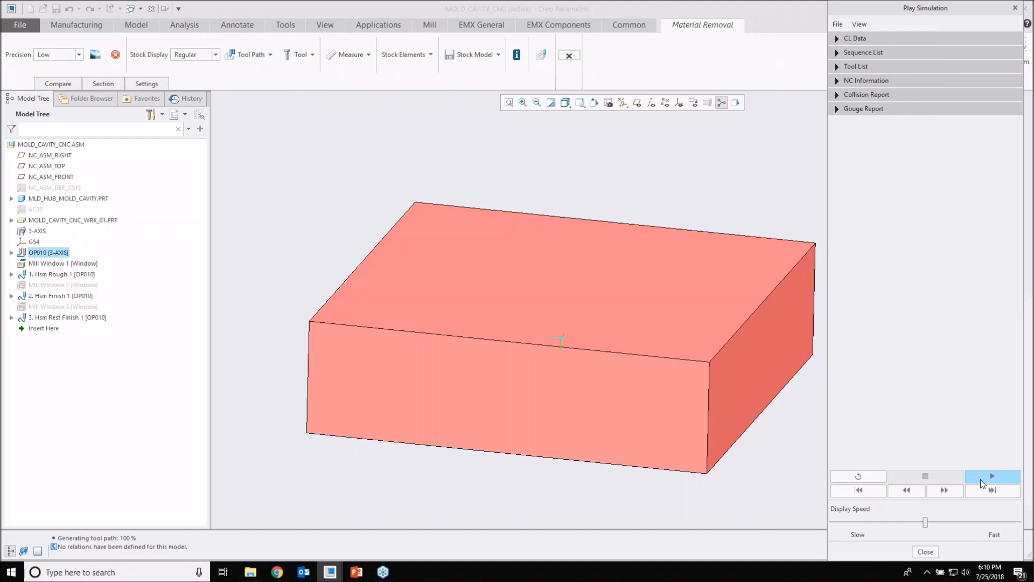
# Step: Expand the Collision Report and turn off the tool path's Follow option
pyautogui.click(838, 96)
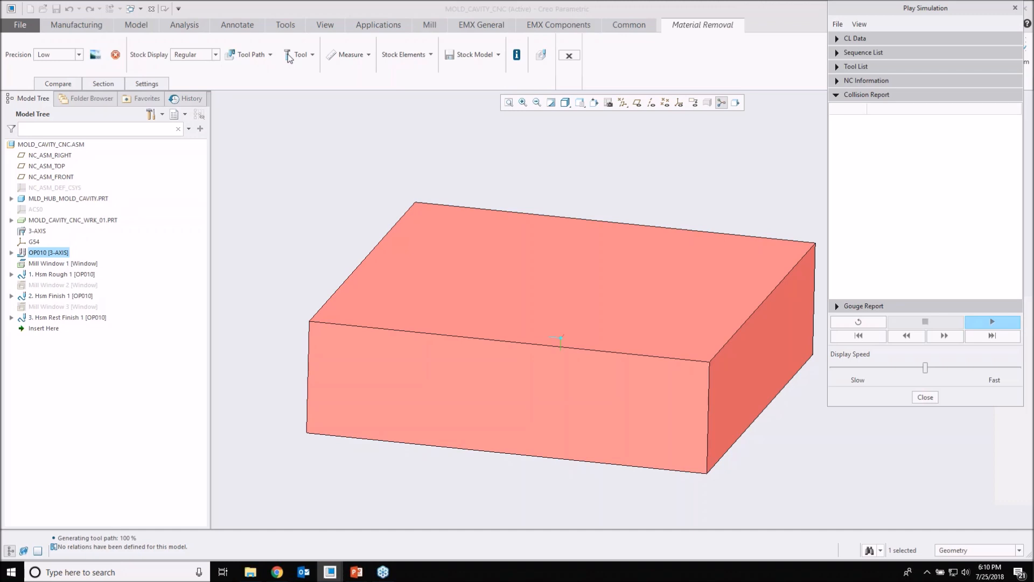
pyautogui.click(270, 55)
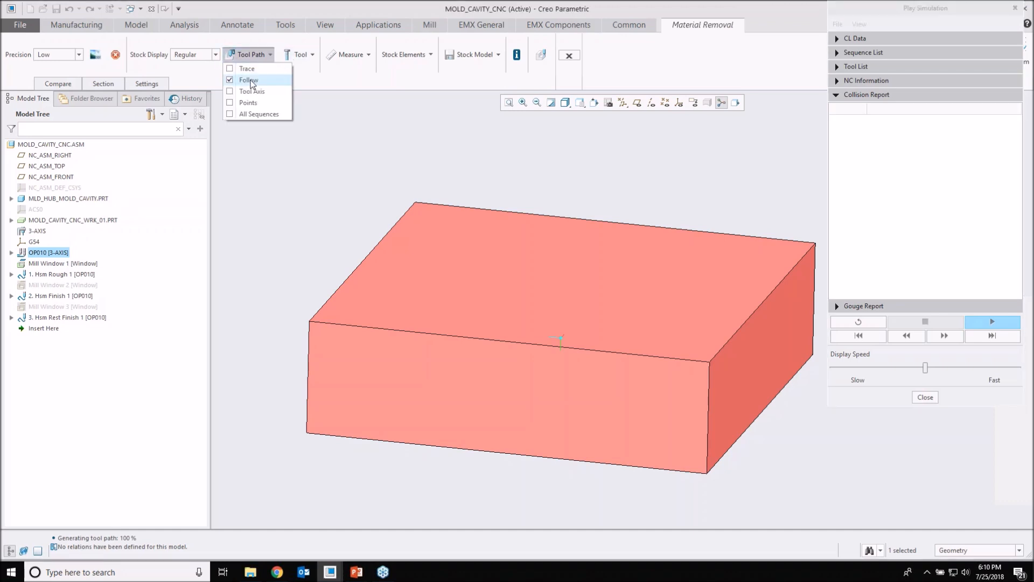
pyautogui.click(310, 58)
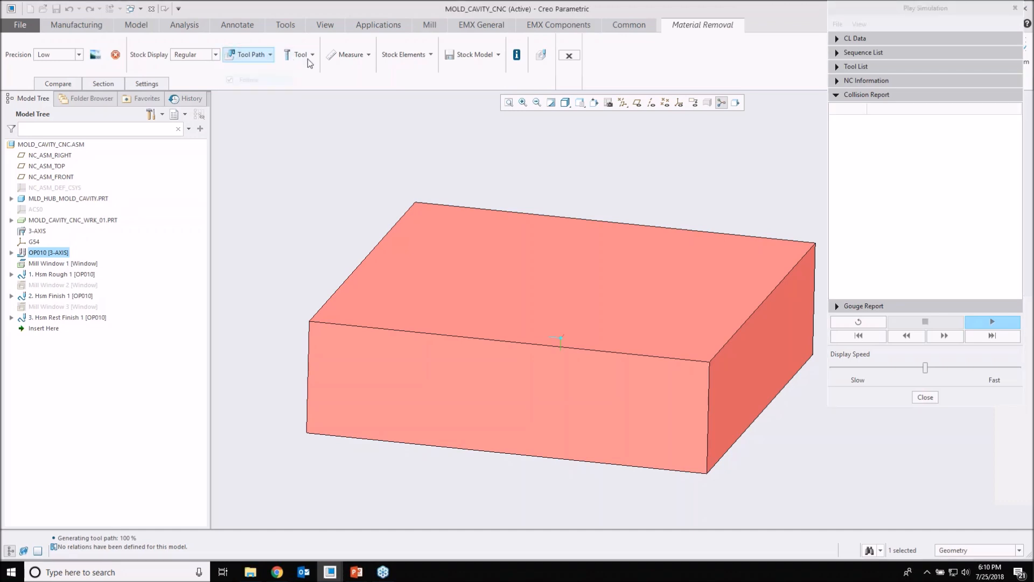
pyautogui.click(313, 56)
pyautogui.click(273, 57)
pyautogui.click(272, 57)
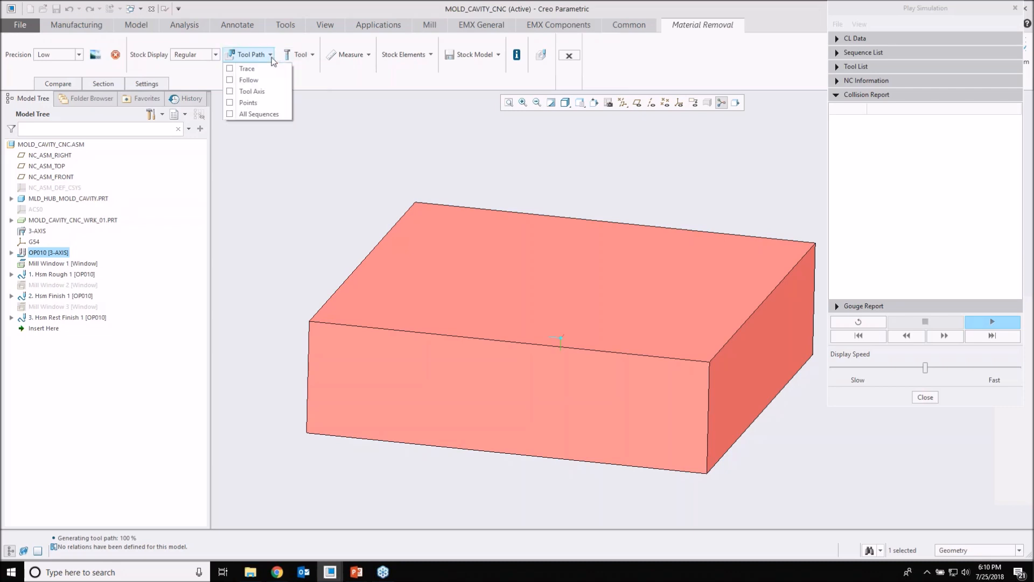
pyautogui.click(470, 192)
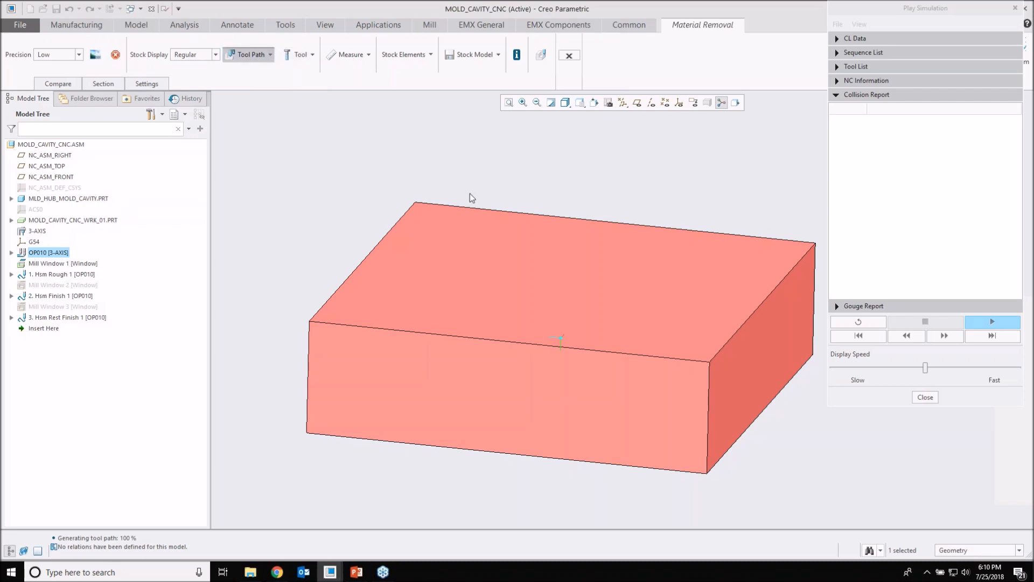
# Step: Play the simulation slightly above medium display speed and examine the tool and stock at Collision Report entry 6388
pyautogui.click(974, 325)
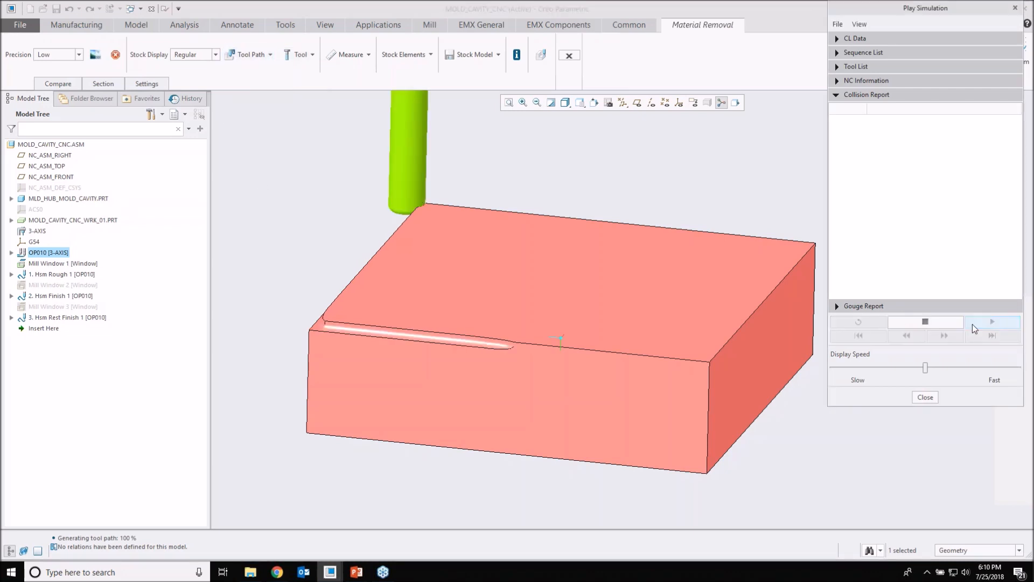
pyautogui.moveTo(926, 367); pyautogui.dragTo(941, 368)
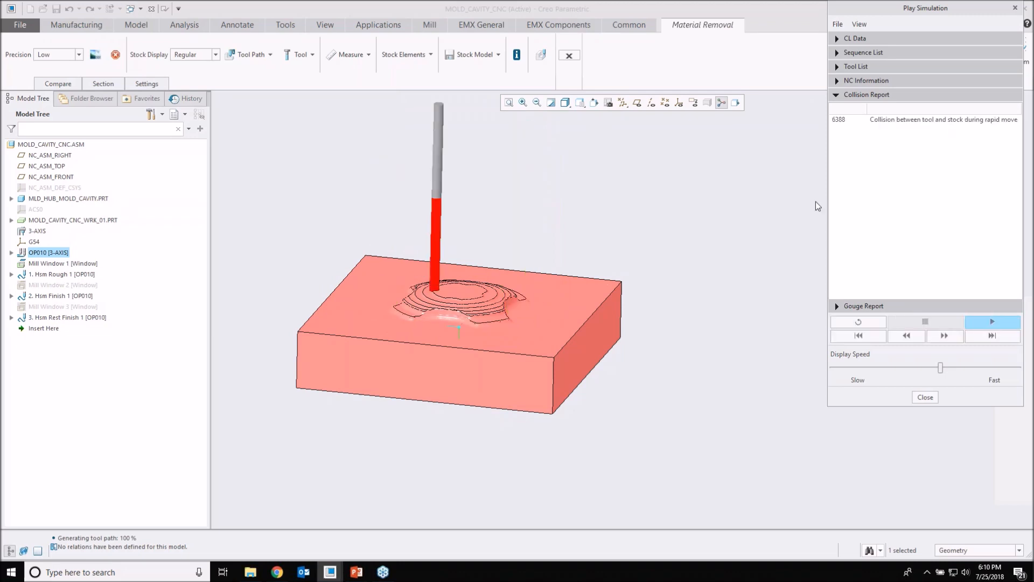
pyautogui.click(906, 119)
pyautogui.moveTo(828, 208); pyautogui.dragTo(777, 208)
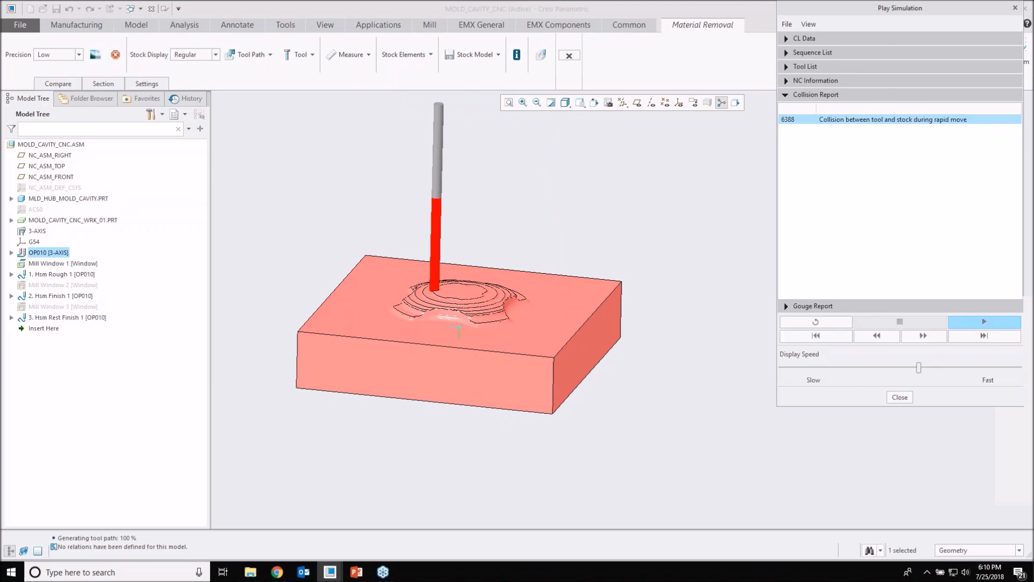
pyautogui.scroll(5, 450, 293)
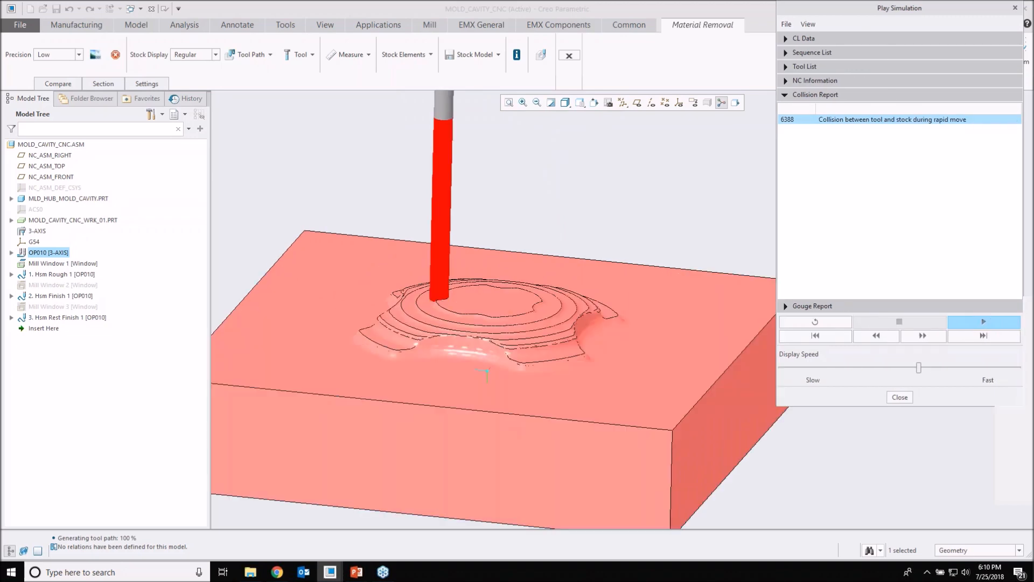
pyautogui.moveTo(458, 295); pyautogui.dragTo(457, 283, button='middle')
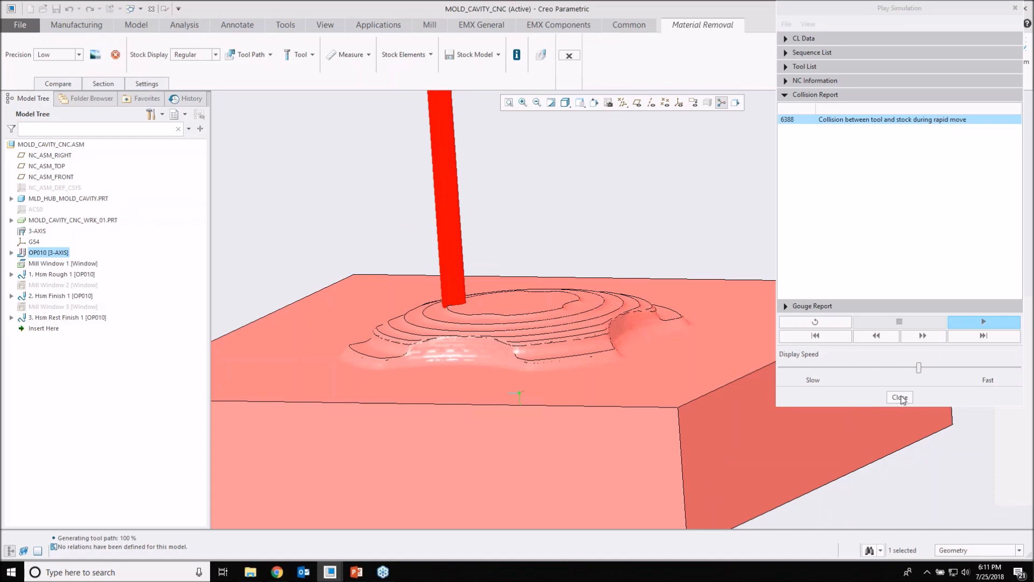
# Step: Exit the material removal simulation and examine Hsm Finish 1's tool path around the circular face at the part's centre
pyautogui.click(901, 399)
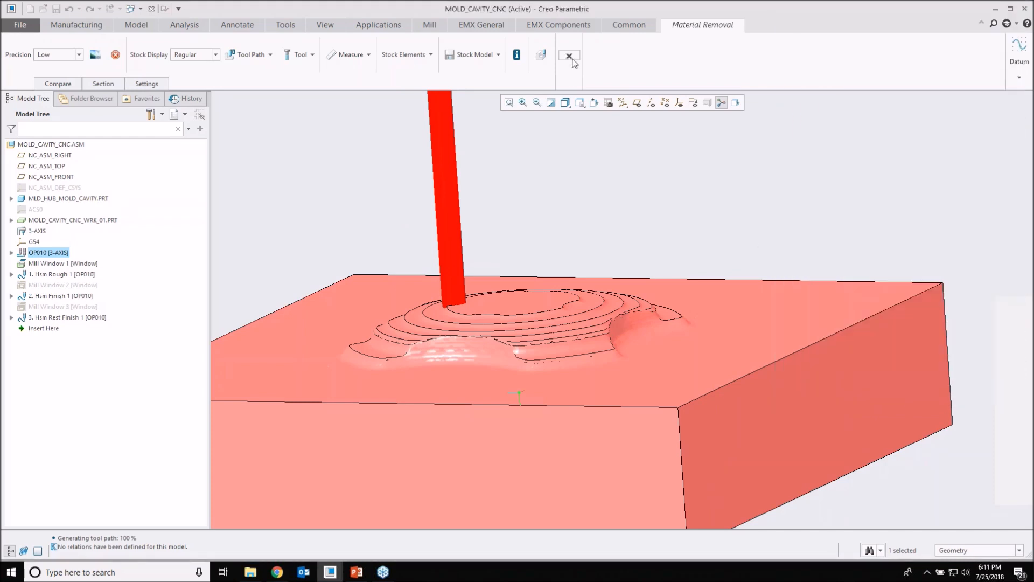
pyautogui.click(569, 56)
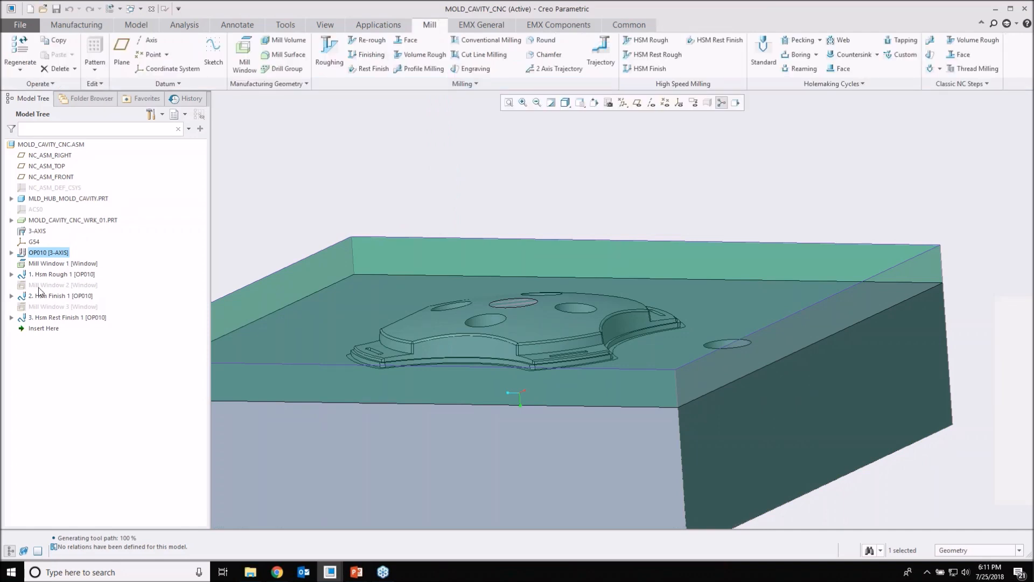
pyautogui.click(68, 297)
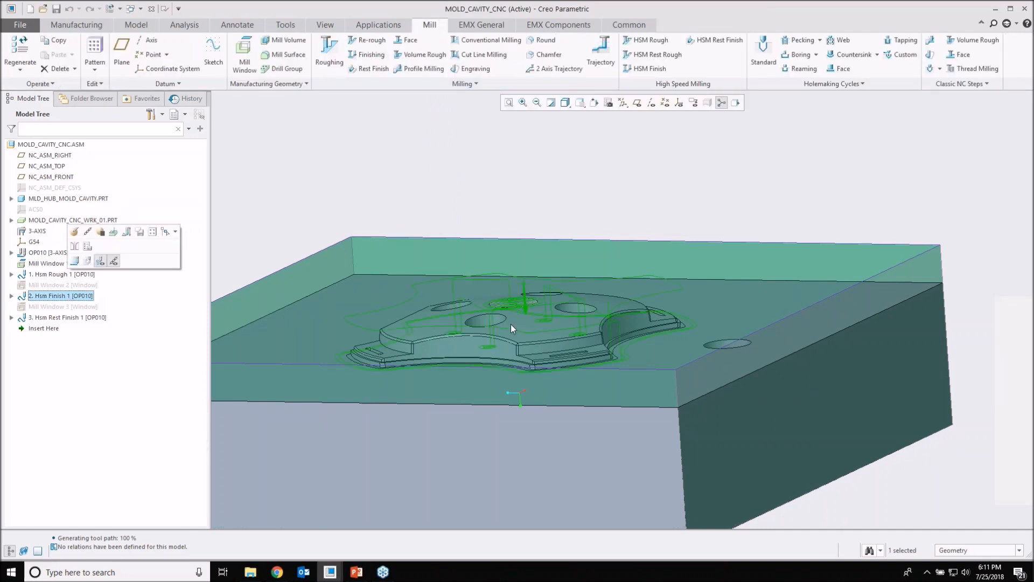
pyautogui.scroll(-8, 523, 294)
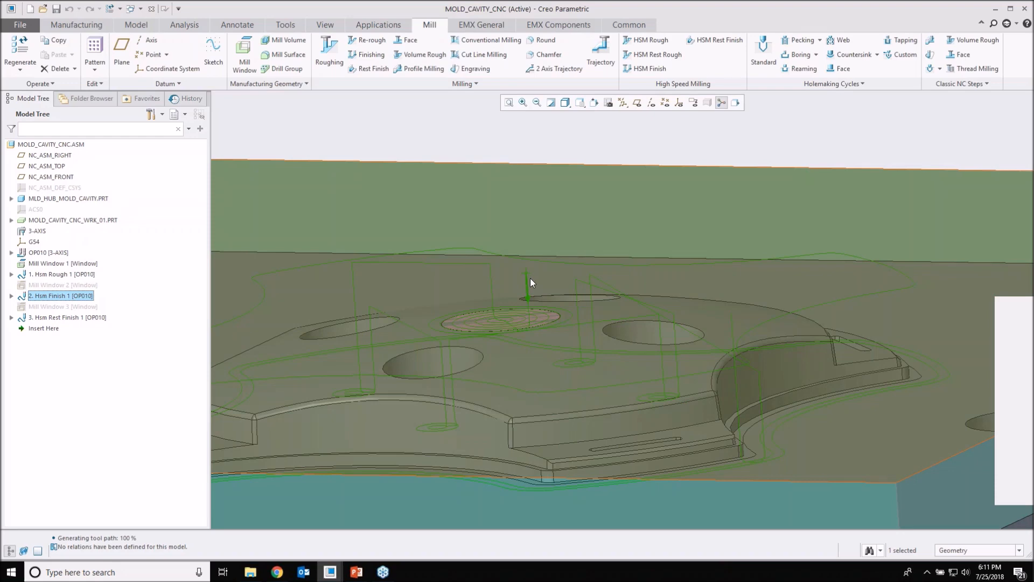
pyautogui.scroll(-8, 528, 291)
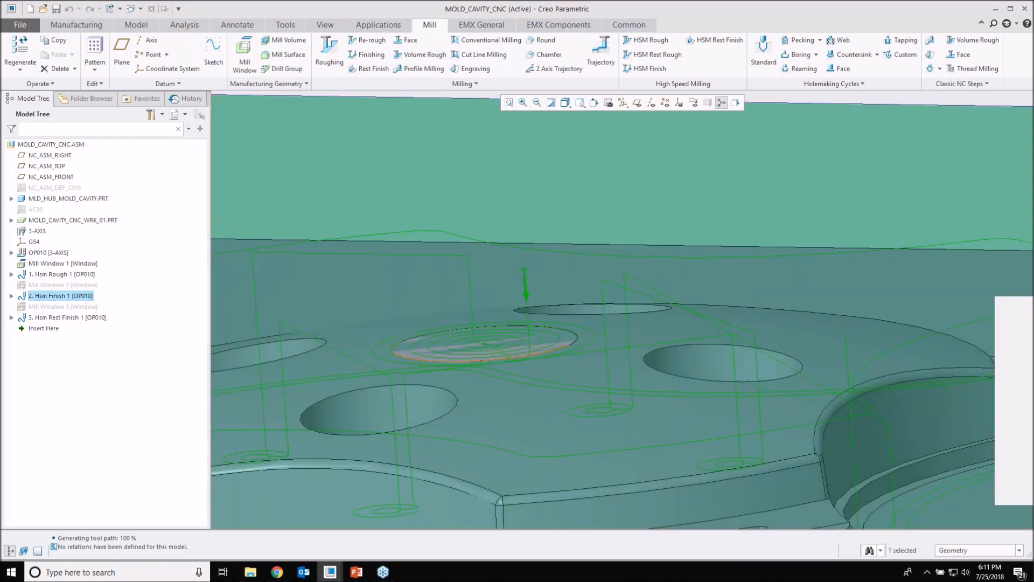
pyautogui.moveTo(525, 354); pyautogui.dragTo(566, 357, button='middle')
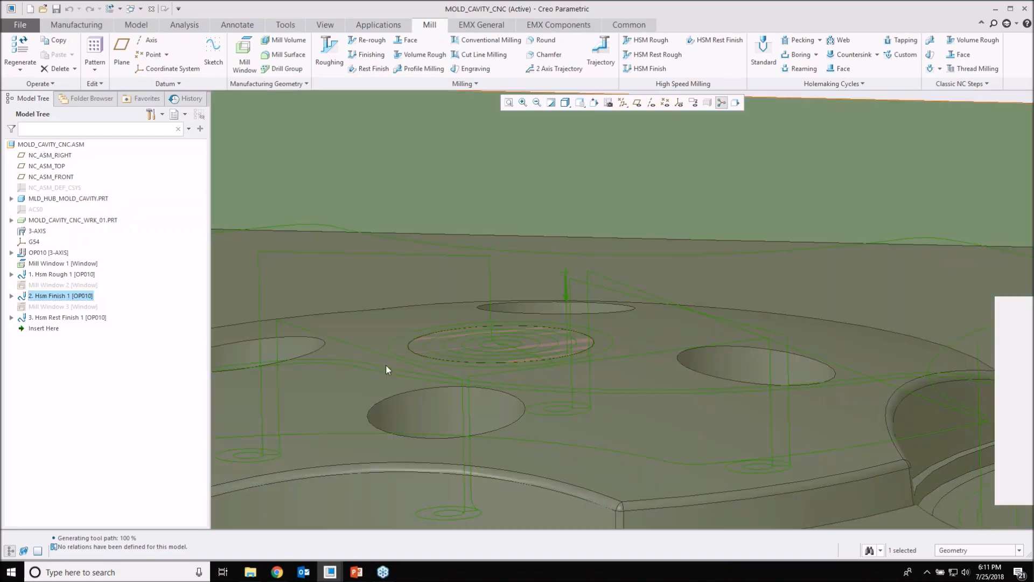
pyautogui.scroll(3, 391, 340)
pyautogui.moveTo(421, 345)
pyautogui.mouseDown(button='middle')
pyautogui.moveTo(454, 326)
pyautogui.moveTo(478, 363)
pyautogui.moveTo(474, 378)
pyautogui.mouseUp(button='middle')
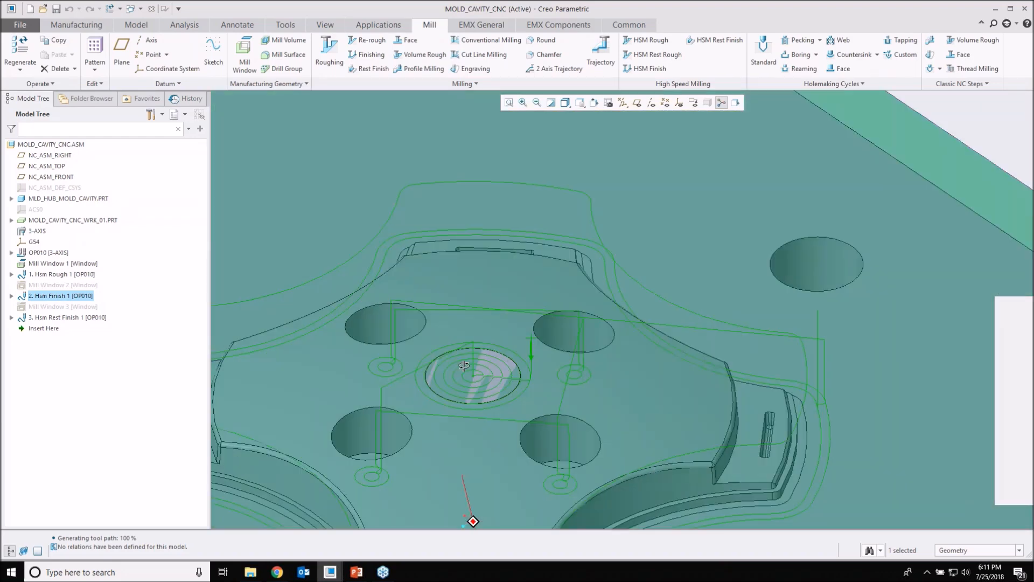
# Step: Play the Hsm Finish 1 tool path at a slow display speed with the whole cutter in view
pyautogui.rightClick(49, 297)
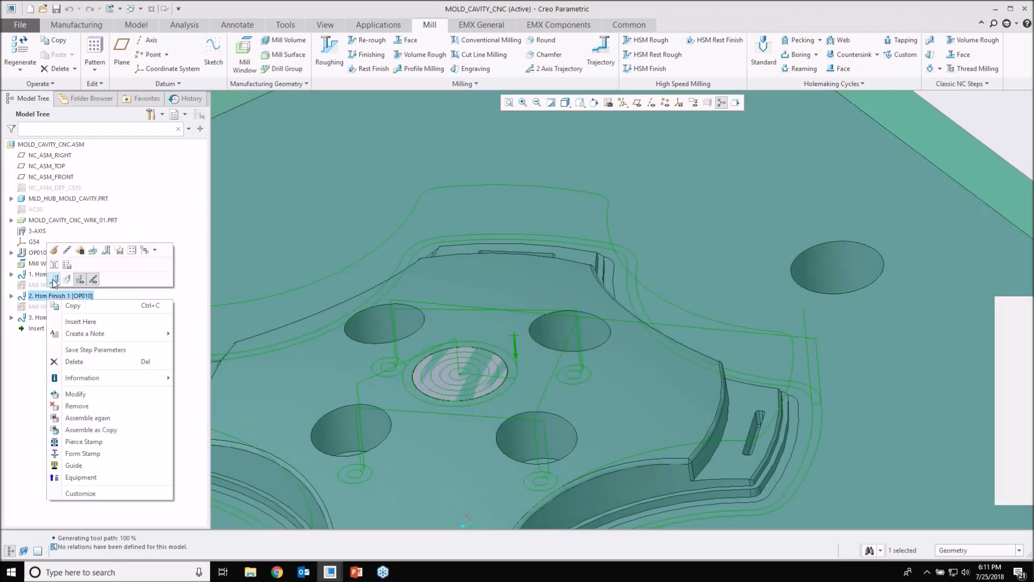
pyautogui.click(54, 279)
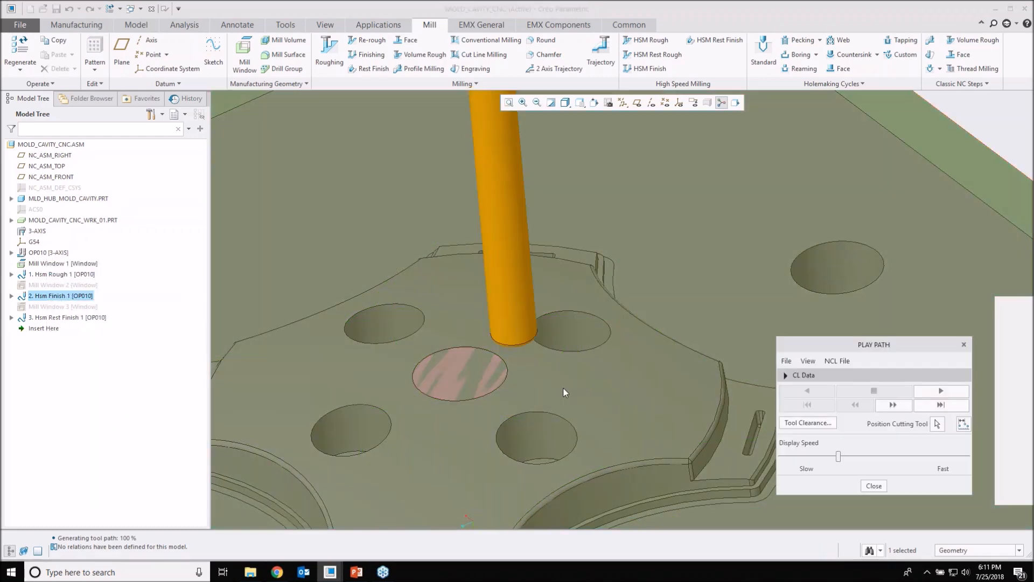
pyautogui.scroll(4, 564, 389)
pyautogui.moveTo(526, 459)
pyautogui.mouseDown(button='middle')
pyautogui.moveTo(524, 431)
pyautogui.moveTo(505, 405)
pyautogui.mouseUp(button='middle')
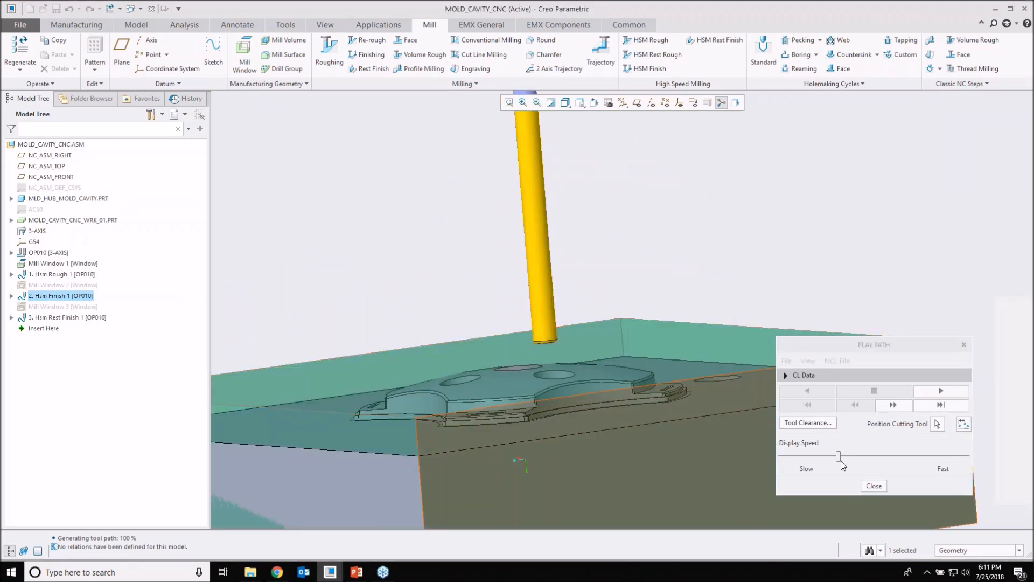
pyautogui.moveTo(840, 458); pyautogui.dragTo(800, 457)
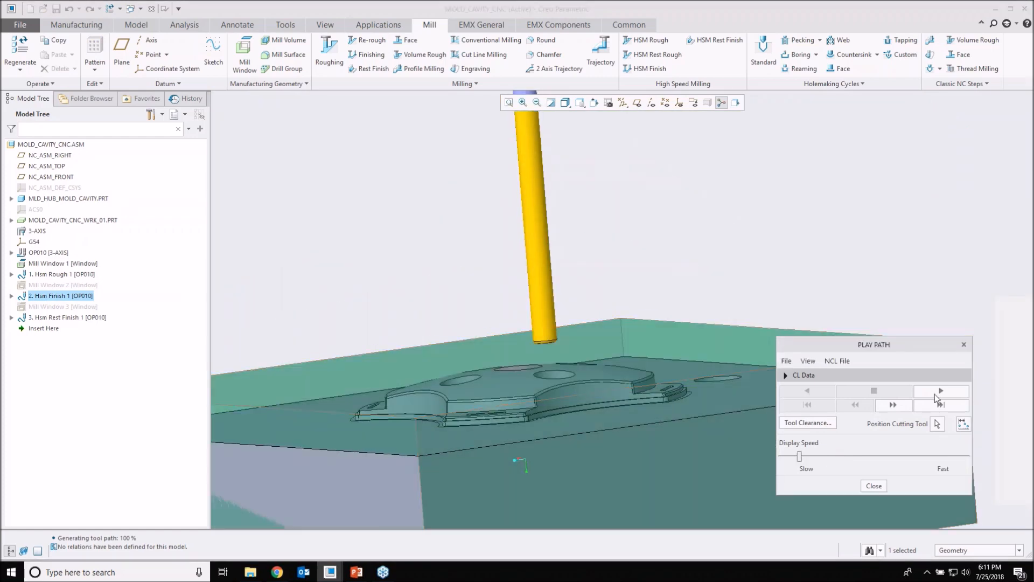
pyautogui.click(935, 392)
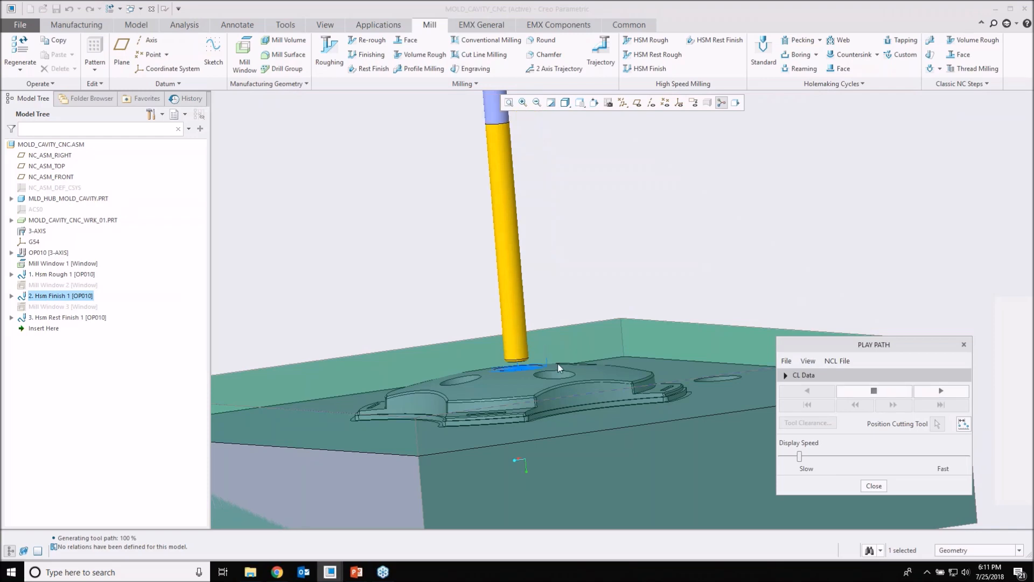
pyautogui.moveTo(540, 390); pyautogui.dragTo(609, 439, button='middle')
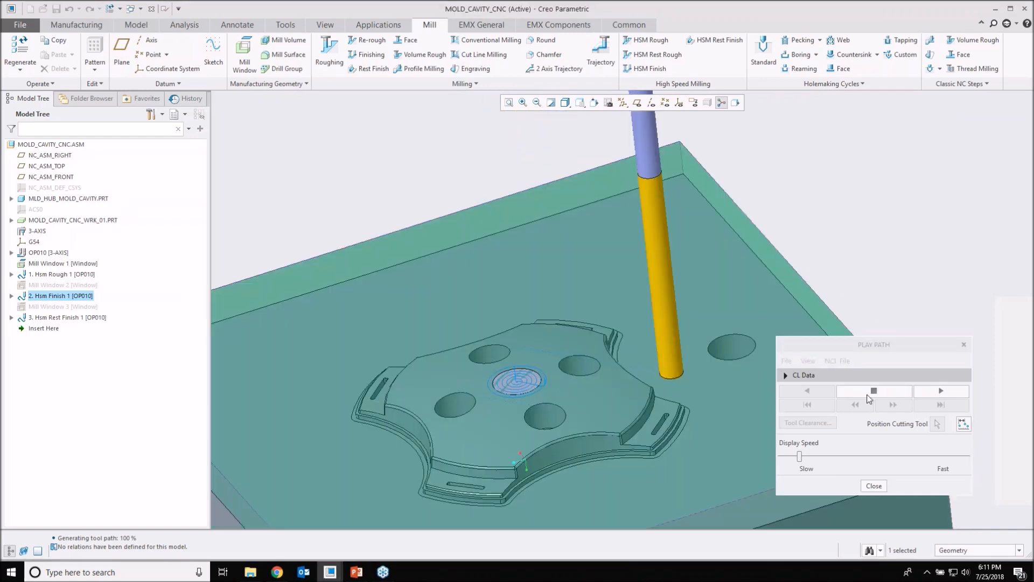
# Step: Examine the played finishing passes over the central circular face at close range and close Play Path
pyautogui.scroll(-3, 552, 387)
pyautogui.moveTo(551, 387); pyautogui.dragTo(590, 295, button='middle')
pyautogui.scroll(-6, 510, 380)
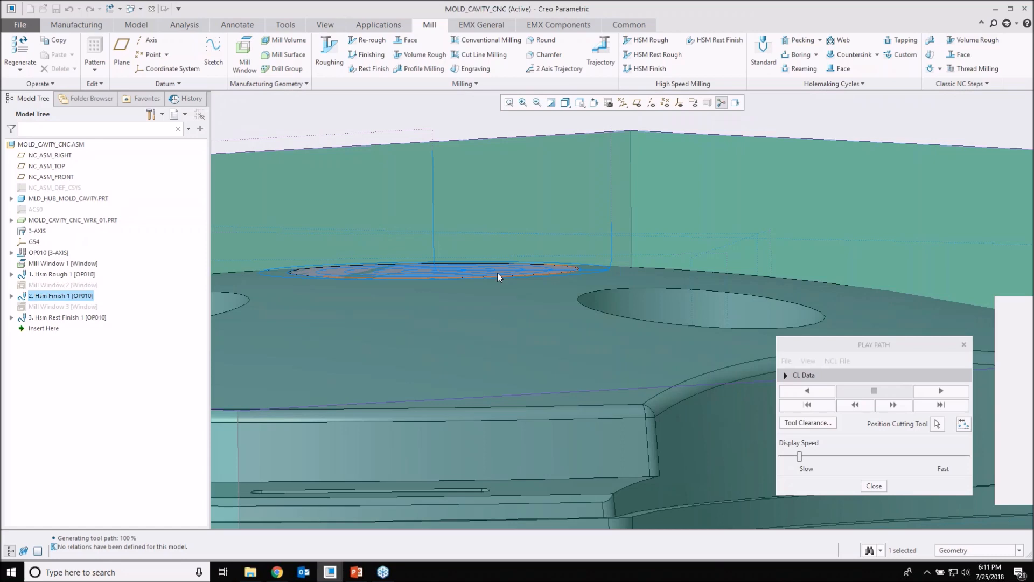
pyautogui.scroll(3, 497, 272)
pyautogui.click(874, 485)
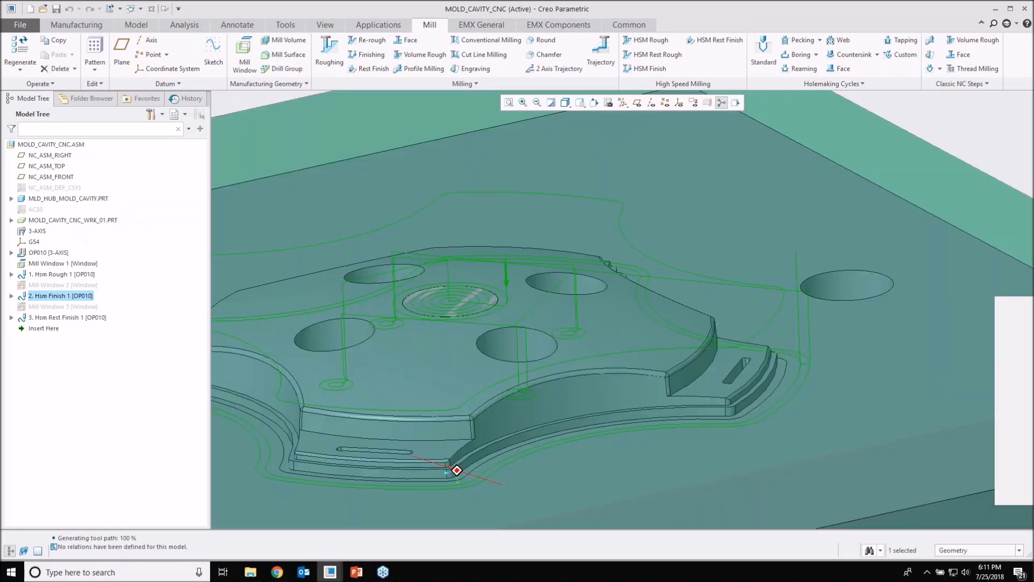
# Step: Start material removal for operation OP010 with the whole block in view and play the simulation
pyautogui.moveTo(540, 307); pyautogui.dragTo(542, 319, button='middle')
pyautogui.scroll(3, 542, 319)
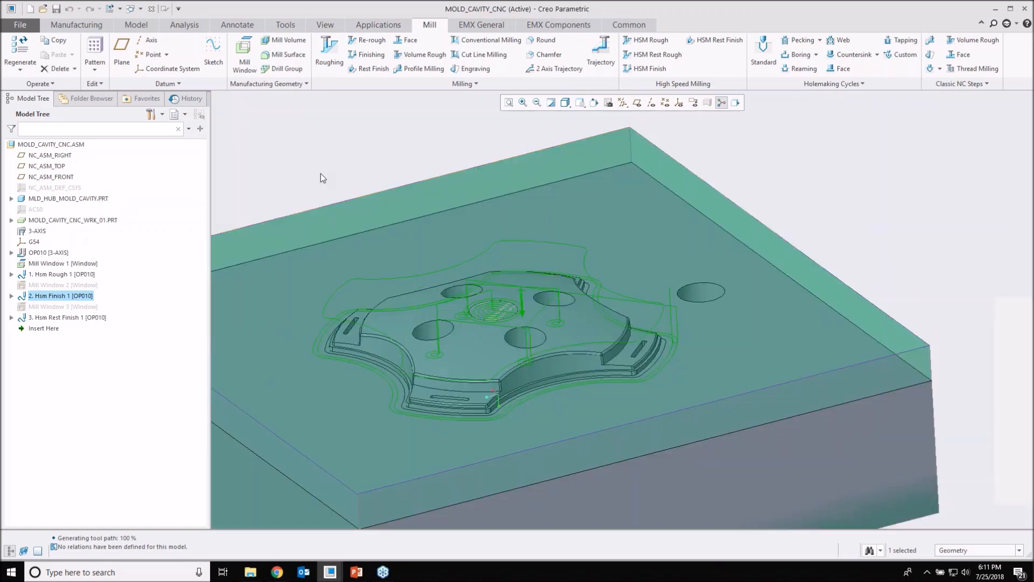
pyautogui.scroll(2, 321, 173)
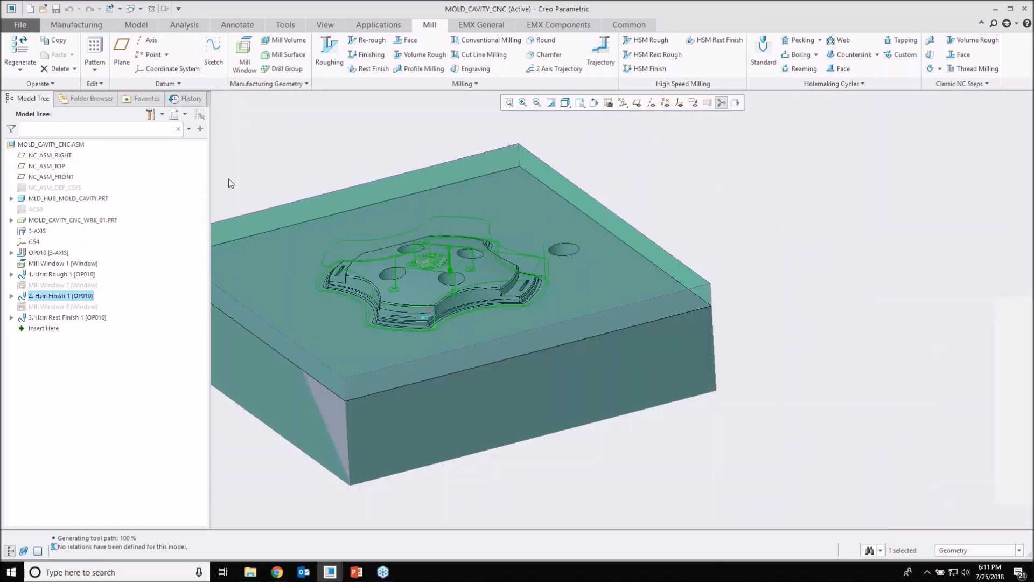
pyautogui.rightClick(62, 264)
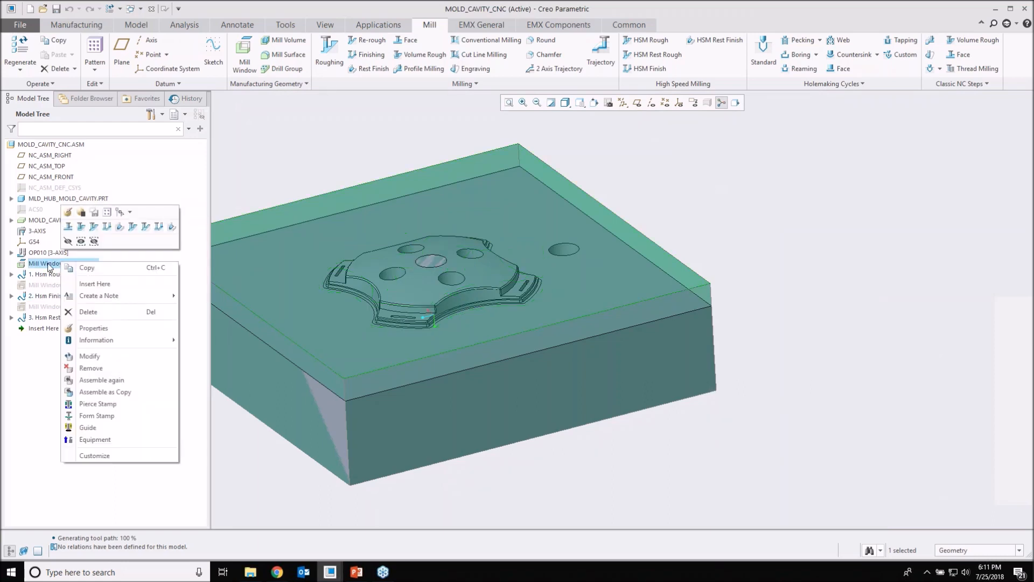
pyautogui.click(39, 262)
pyautogui.click(39, 253)
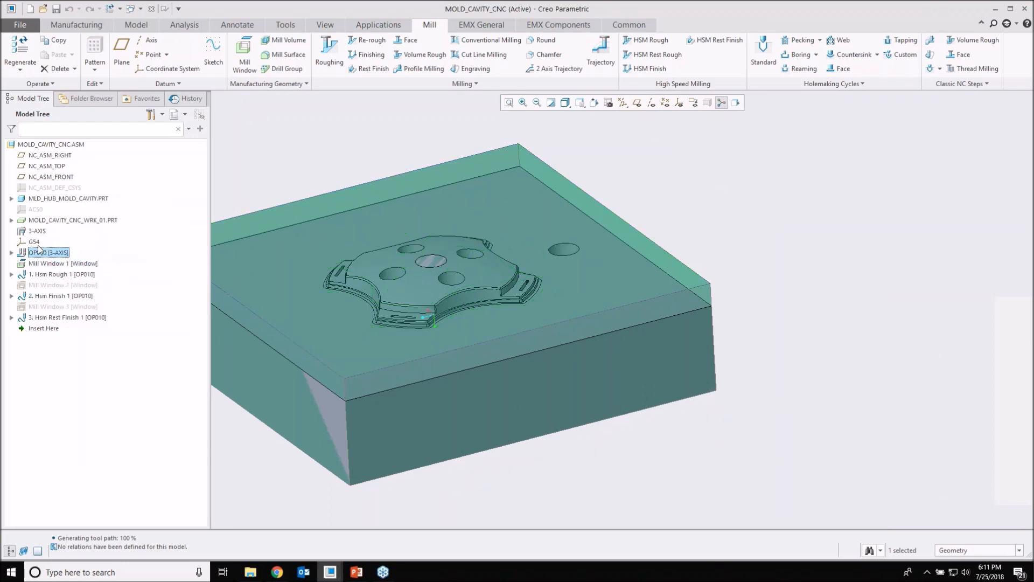
pyautogui.click(54, 216)
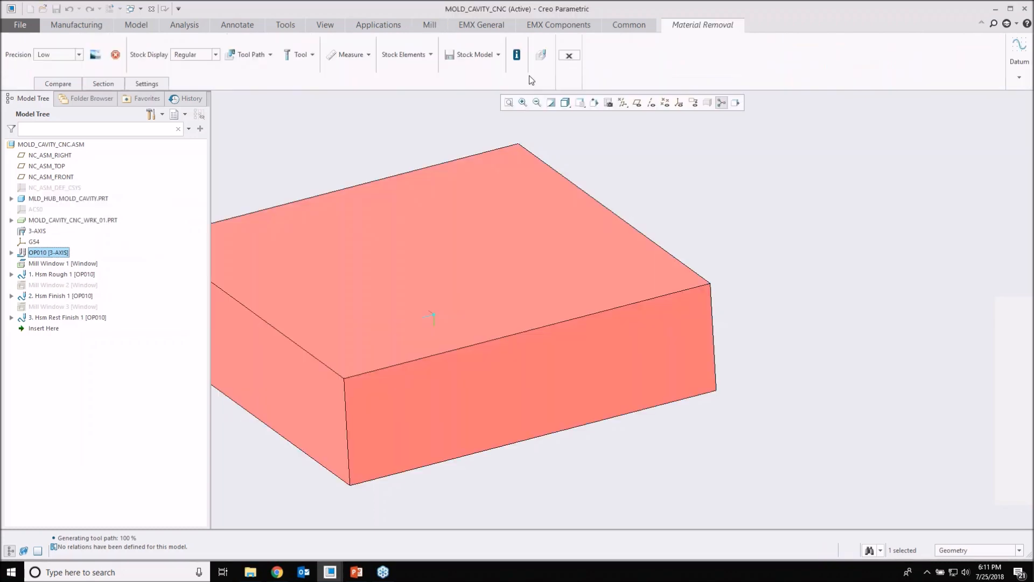
pyautogui.click(541, 55)
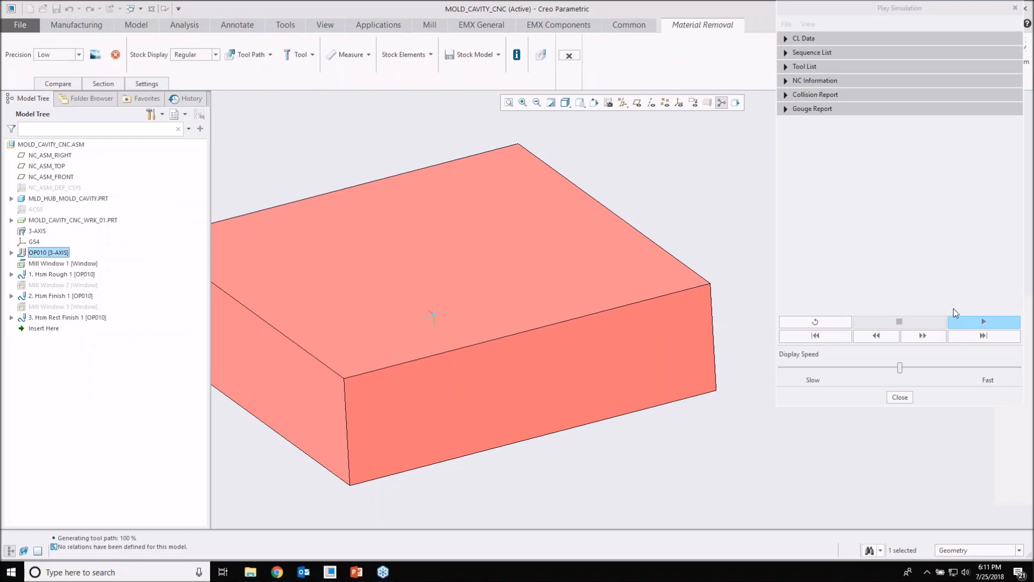
pyautogui.click(964, 324)
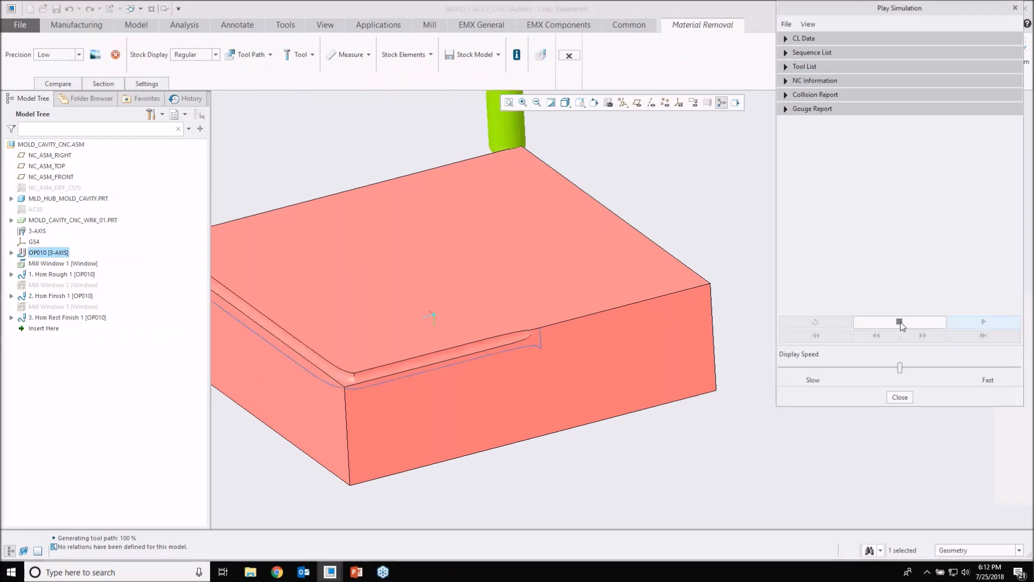
# Step: Turn on Stop at Collision and Stop at Gouge and raise the display speed to about three quarters of the range
pyautogui.click(808, 25)
pyautogui.click(828, 119)
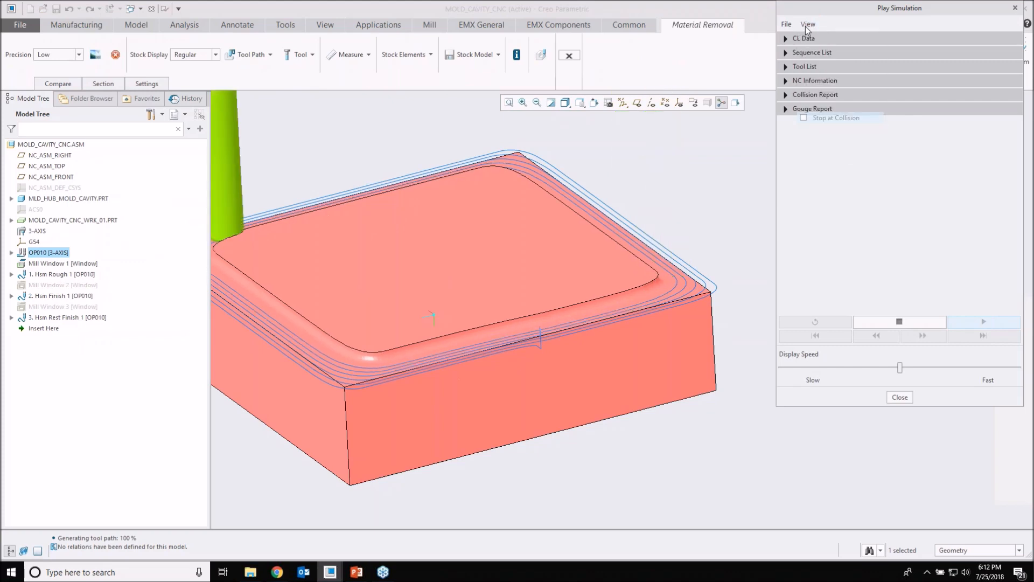
pyautogui.click(806, 27)
pyautogui.click(834, 129)
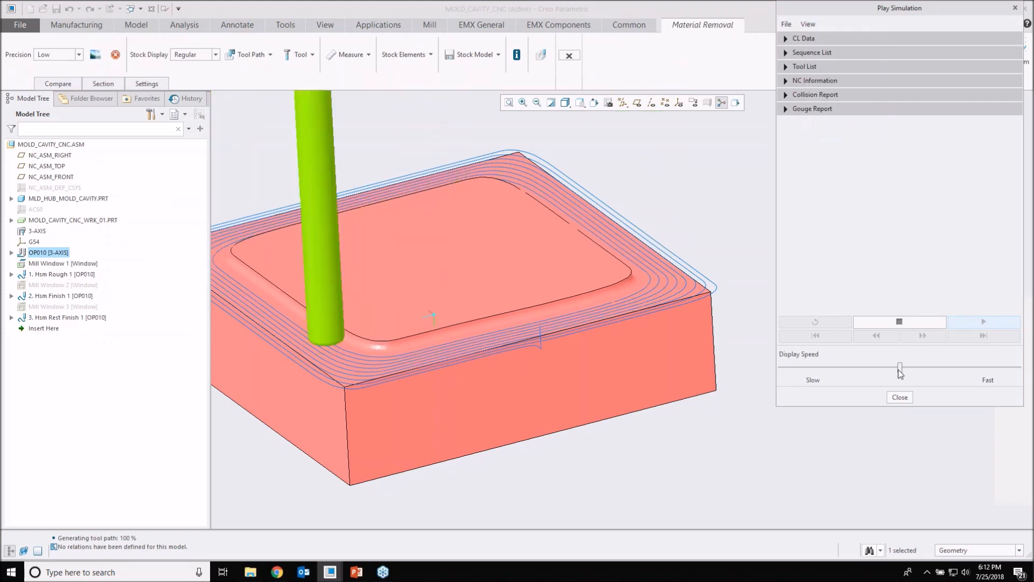
pyautogui.moveTo(900, 368); pyautogui.dragTo(951, 368)
pyautogui.click(966, 369)
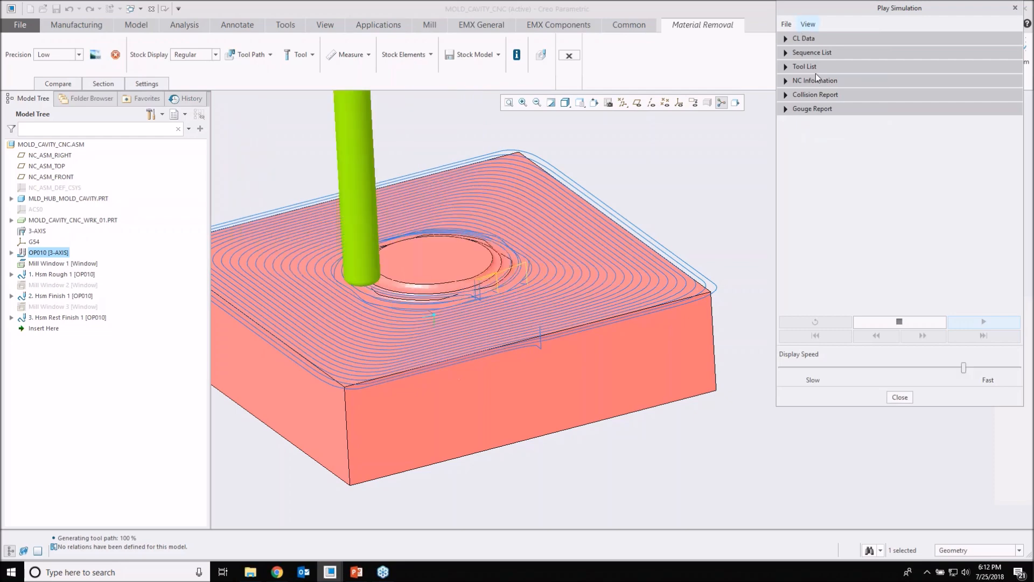
# Step: Show the target part within the stock while the simulation runs to the collision
pyautogui.click(808, 24)
pyautogui.click(822, 97)
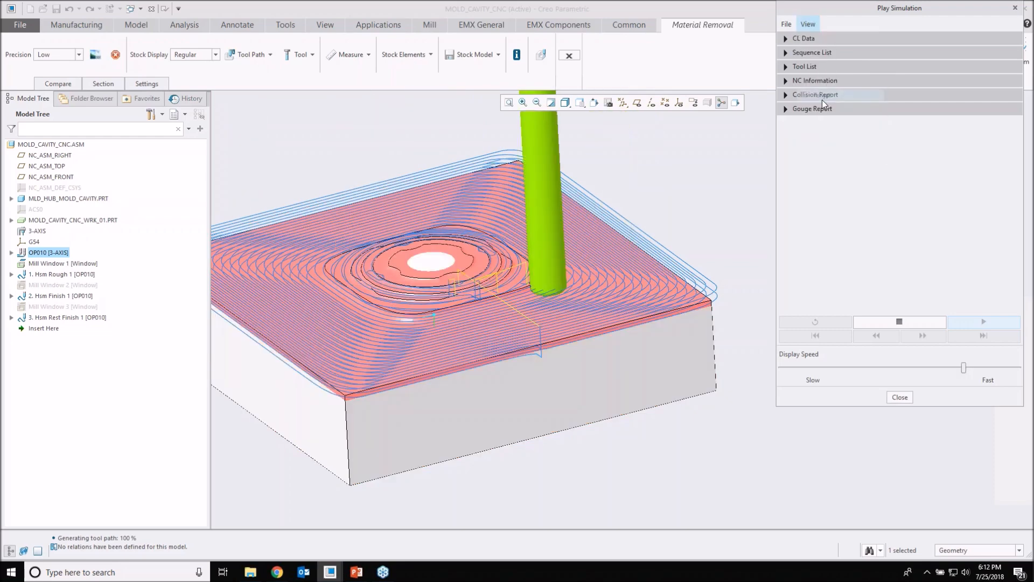
pyautogui.click(882, 323)
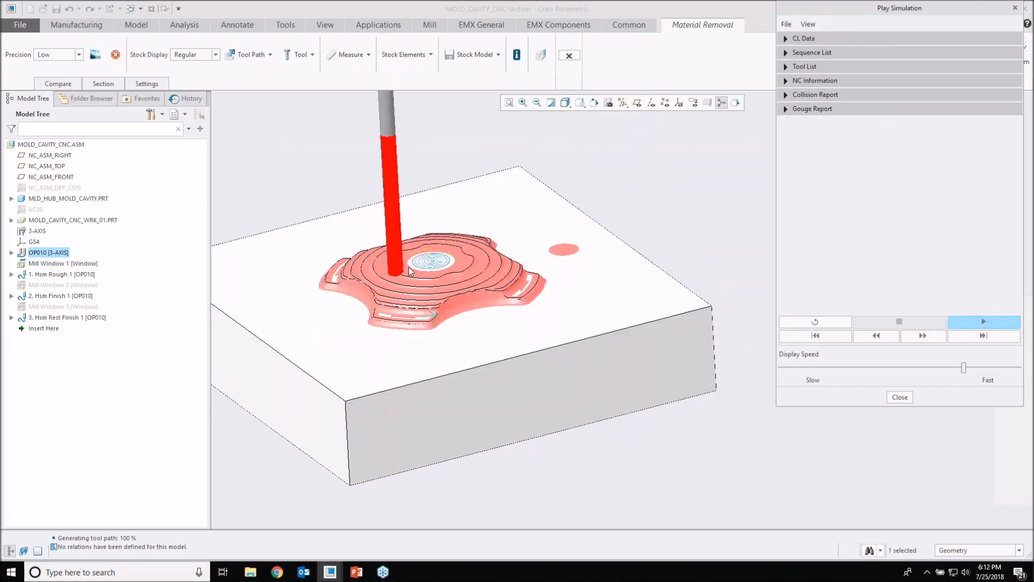
# Step: Examine where the red tool collides with the leftover stock beside the central face, and close the simulation player
pyautogui.scroll(-5, 421, 264)
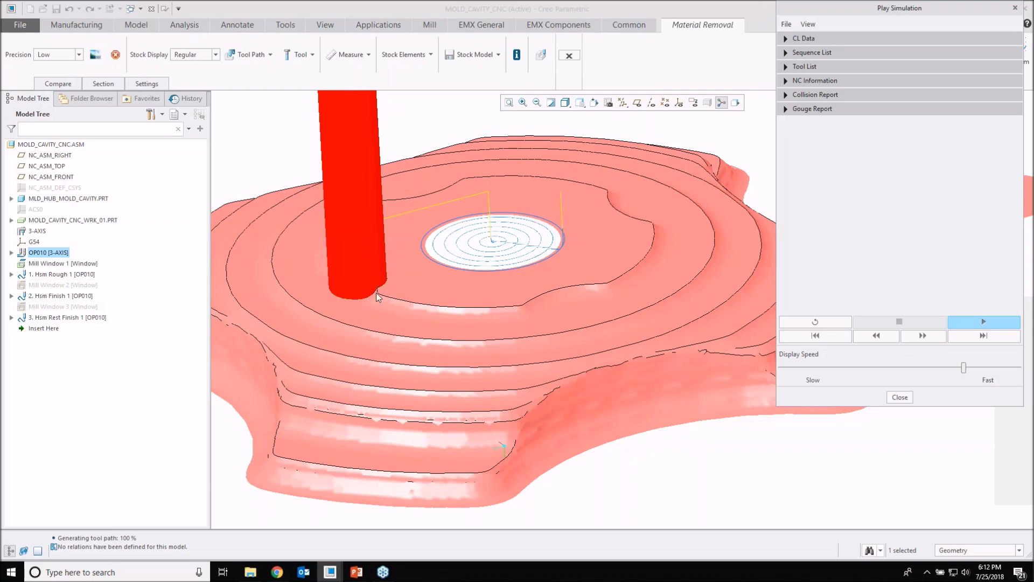
pyautogui.moveTo(379, 286); pyautogui.dragTo(346, 280, button='middle')
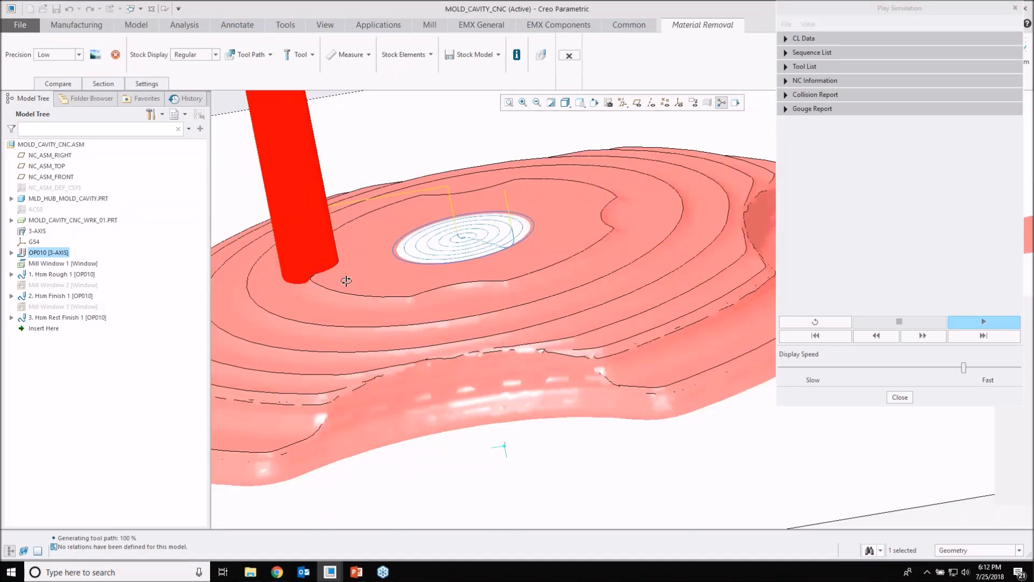
pyautogui.scroll(2, 346, 280)
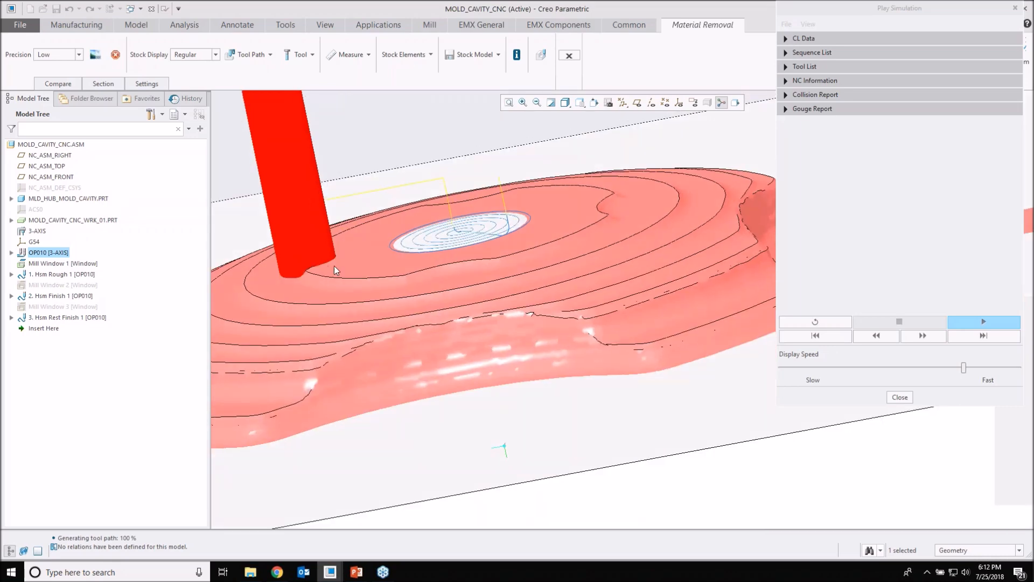
pyautogui.scroll(2, 334, 267)
pyautogui.moveTo(334, 267); pyautogui.dragTo(337, 290, button='middle')
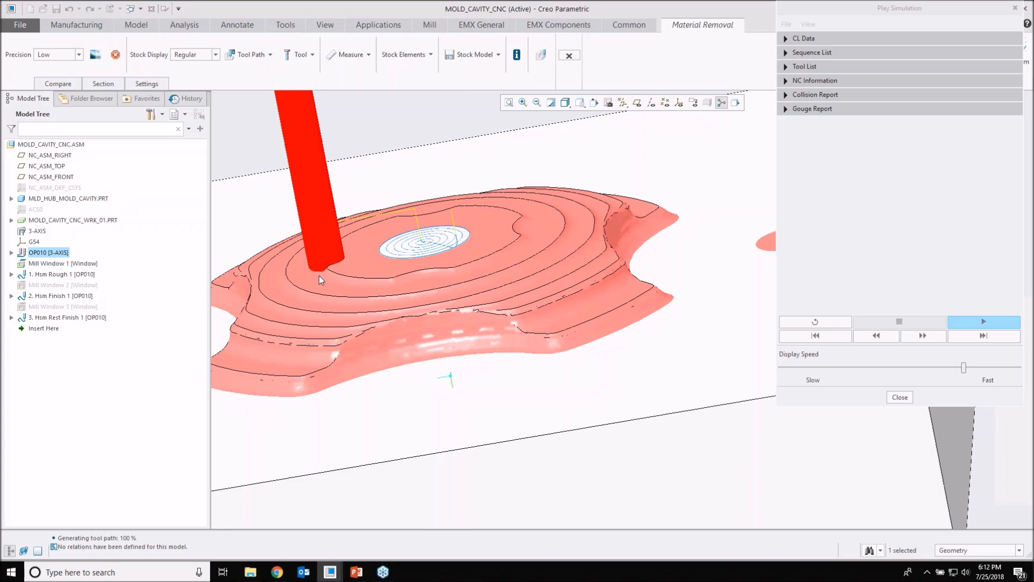
pyautogui.scroll(-5, 328, 269)
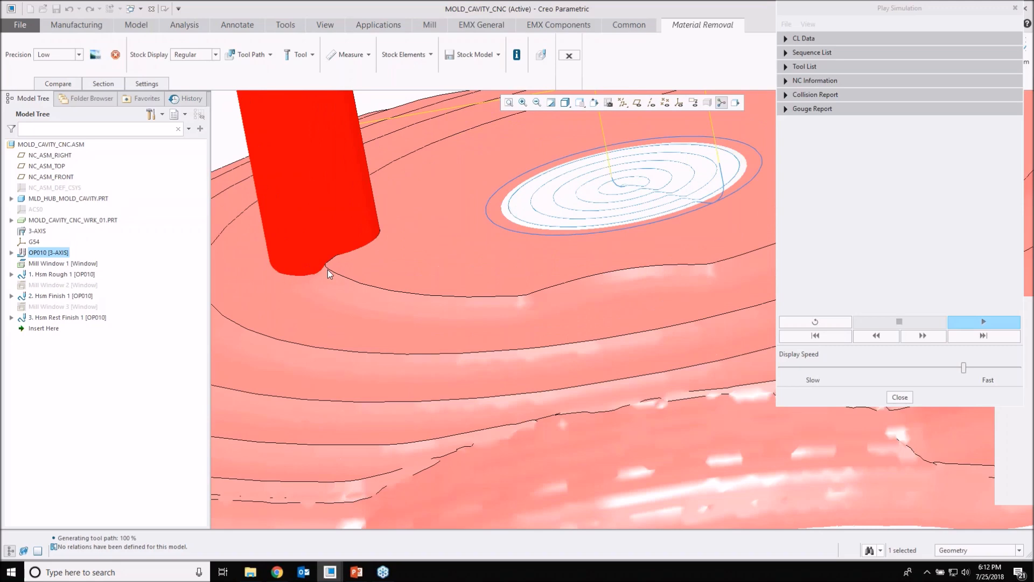
pyautogui.scroll(2, 346, 268)
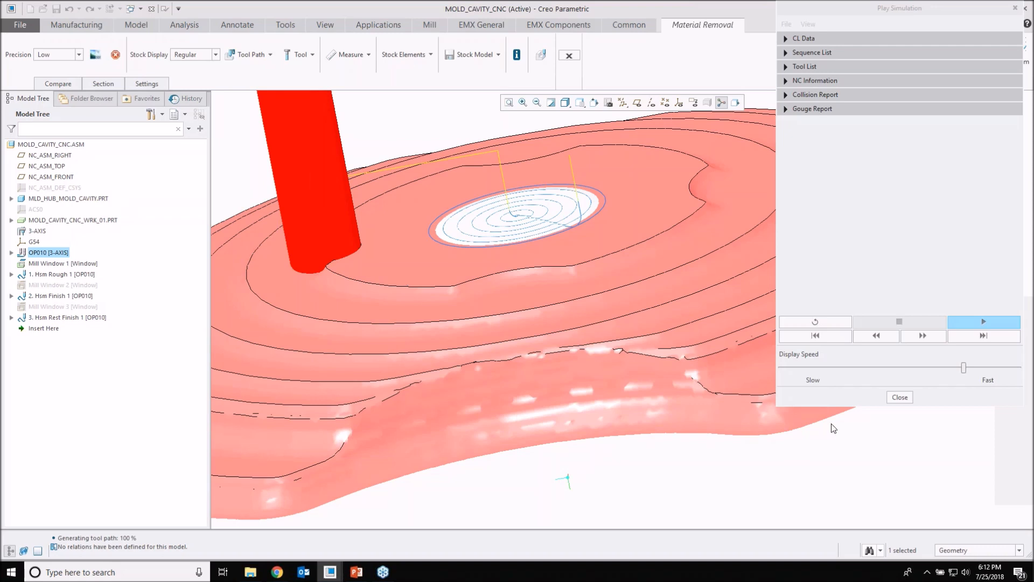
pyautogui.click(899, 399)
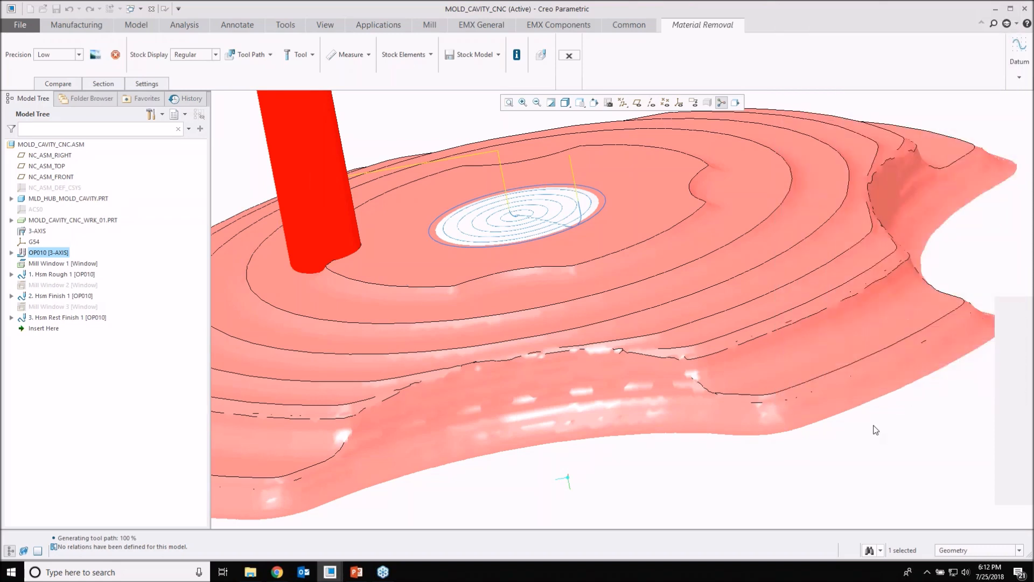
# Step: Exit Material Removal and display the tool path of Hsm Rough 1
pyautogui.click(1028, 474)
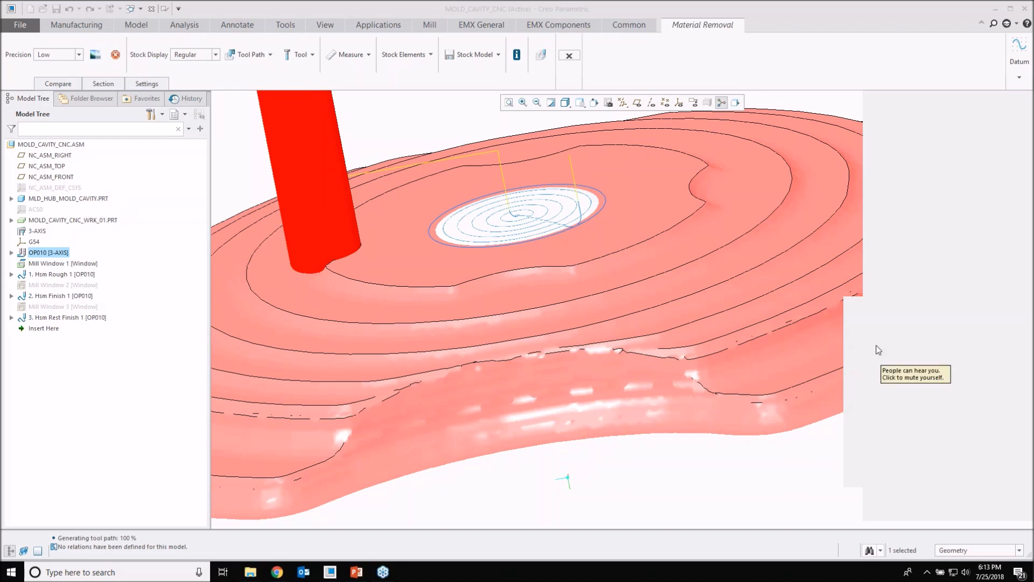
pyautogui.scroll(2, 619, 393)
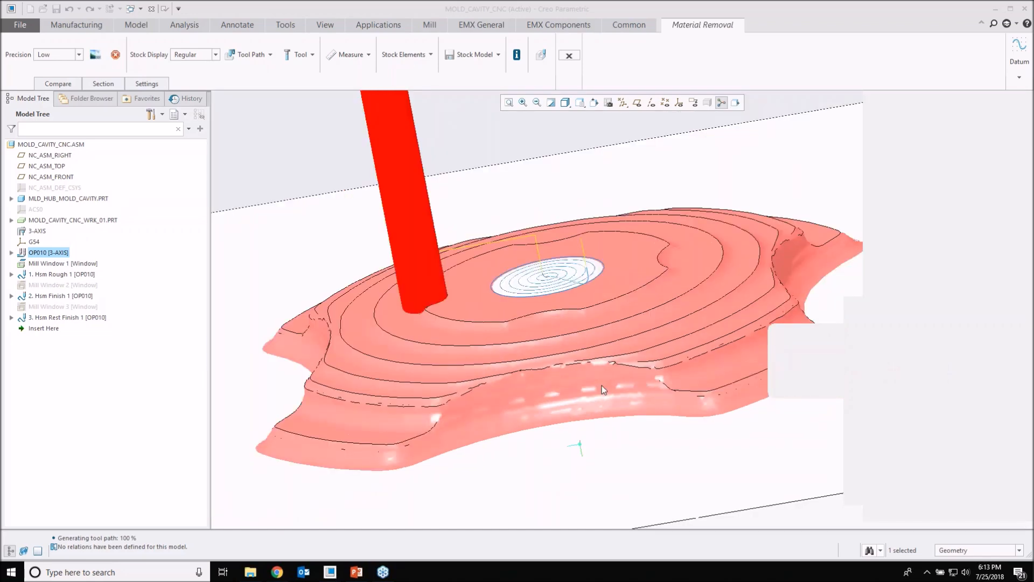
pyautogui.click(571, 57)
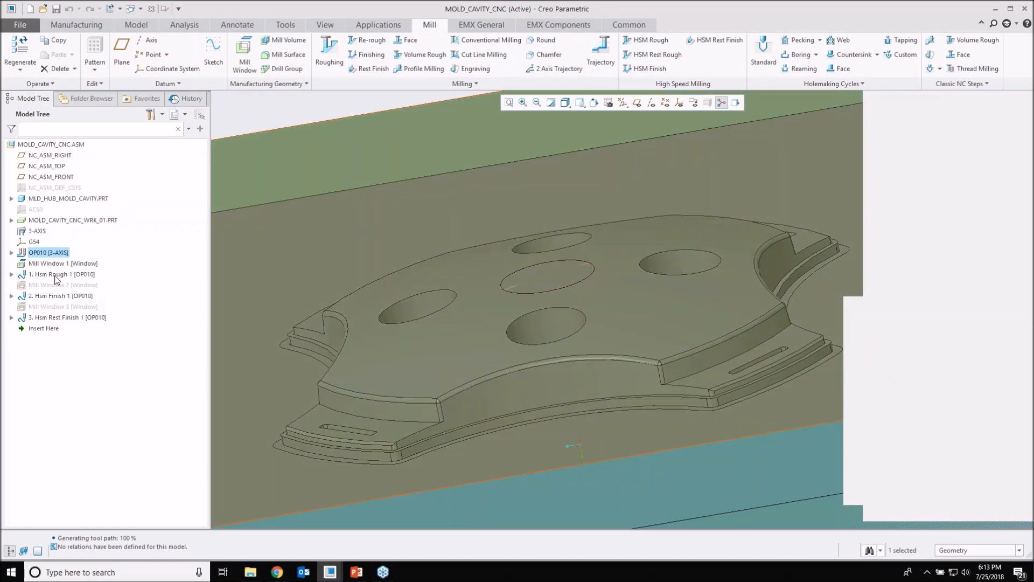
pyautogui.click(56, 275)
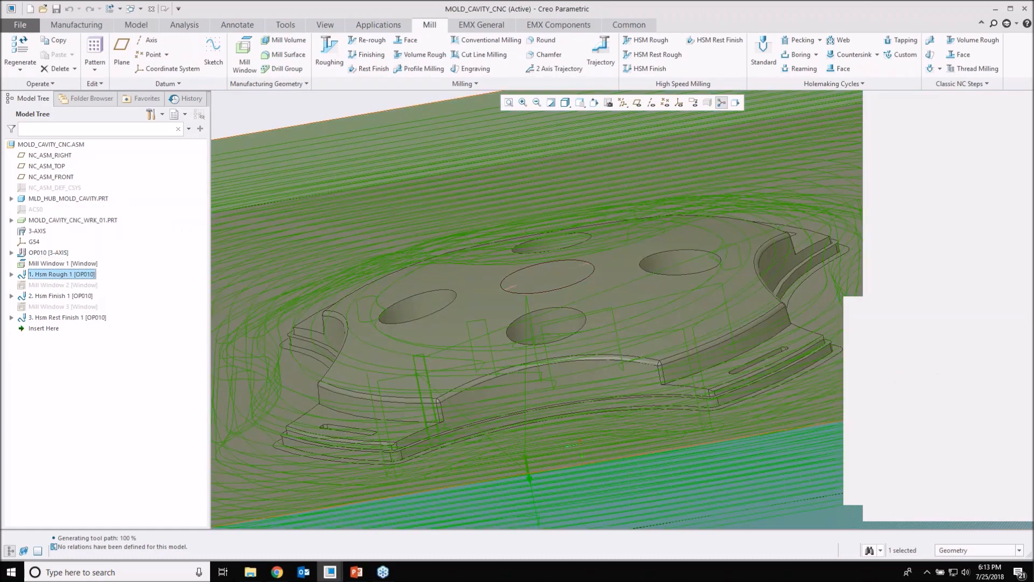
# Step: Move the insertion point directly after Hsm Rough 1, ahead of Mill Window 2
pyautogui.moveTo(438, 345)
pyautogui.mouseDown(button='middle')
pyautogui.moveTo(438, 315)
pyautogui.moveTo(439, 339)
pyautogui.moveTo(335, 316)
pyautogui.mouseUp(button='middle')
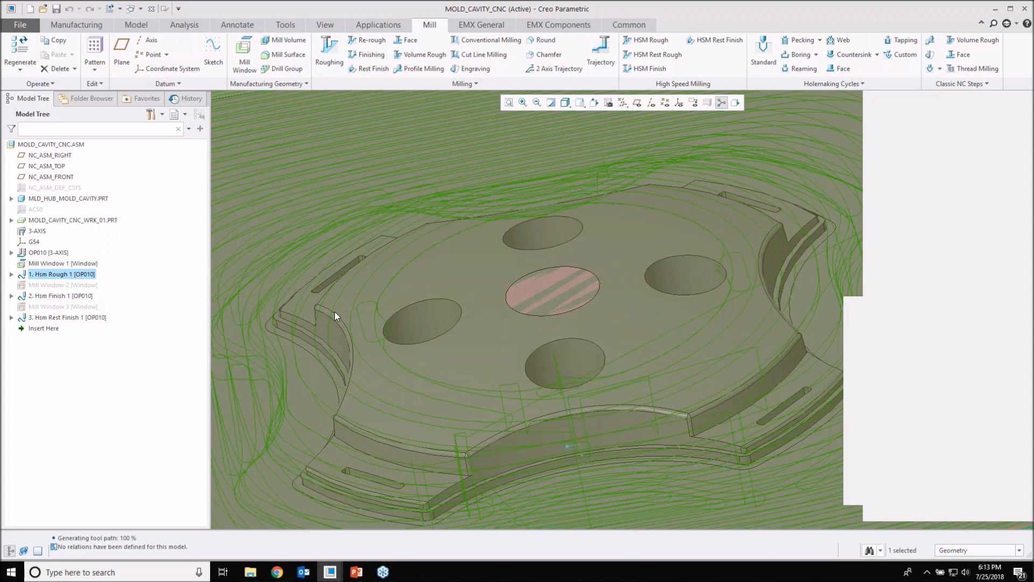
pyautogui.scroll(-2, 335, 311)
pyautogui.scroll(-2, 335, 311)
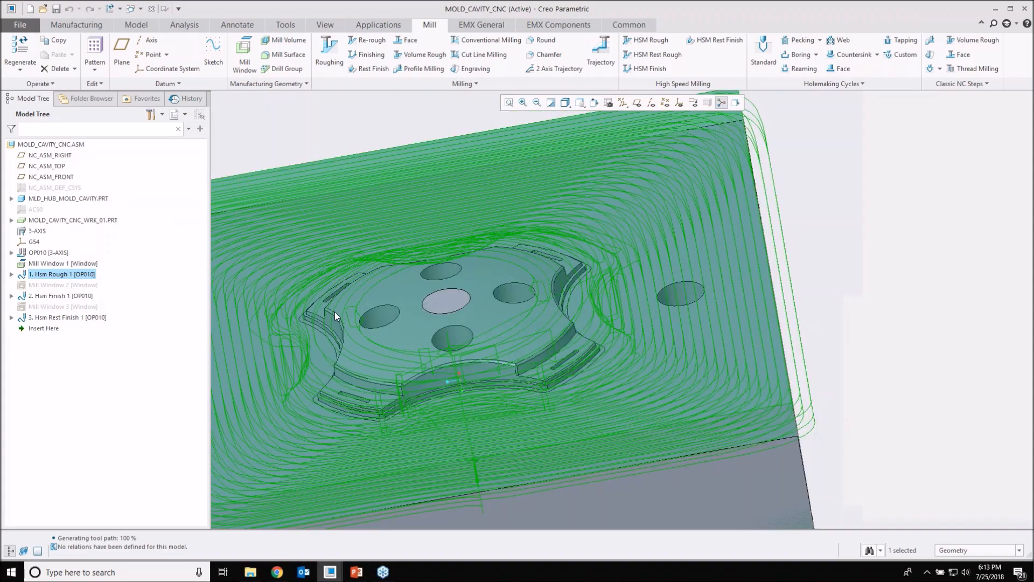
pyautogui.moveTo(37, 331); pyautogui.dragTo(56, 285)
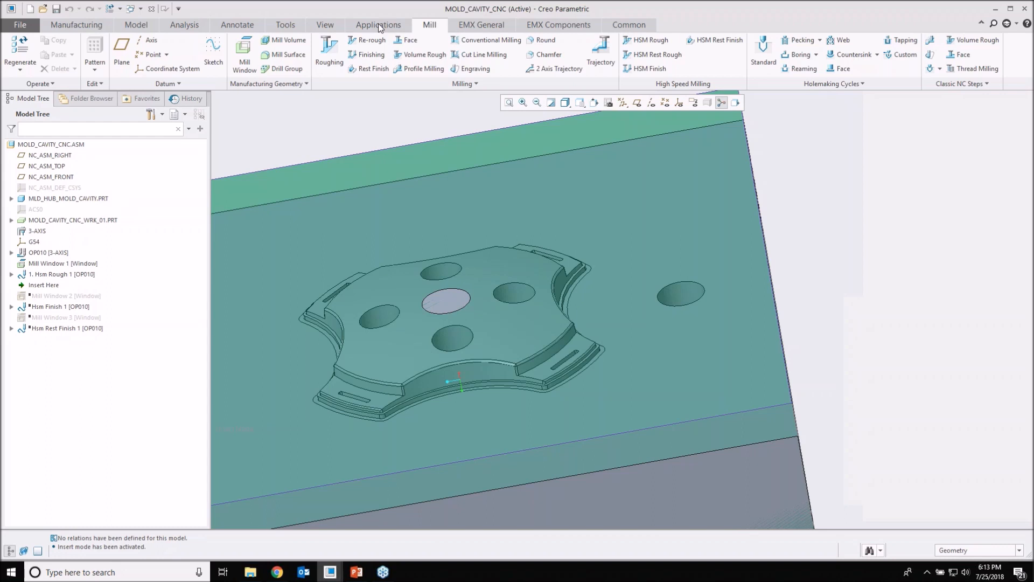
# Step: Start an HSM Rest Rough sequence and assign it a new ball mill tool, T0003, with a 6 mm cutter diameter
pyautogui.click(84, 55)
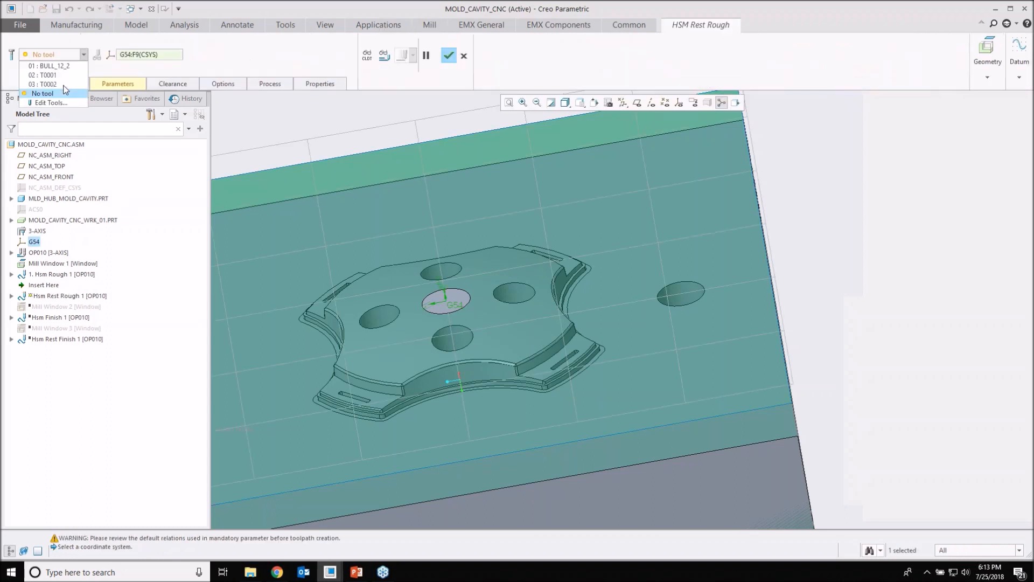
pyautogui.click(46, 101)
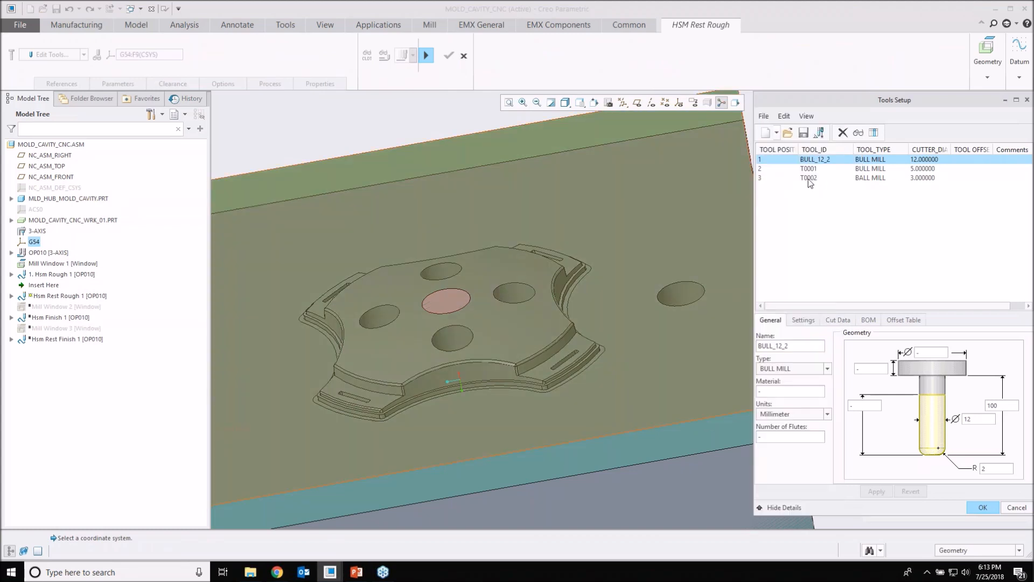
pyautogui.click(808, 179)
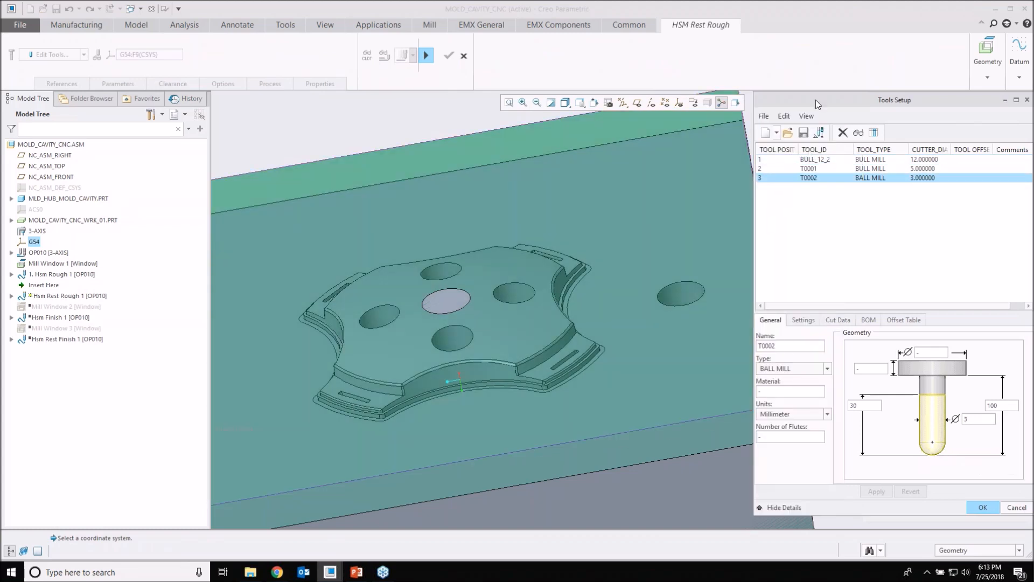
pyautogui.moveTo(819, 103); pyautogui.dragTo(690, 102)
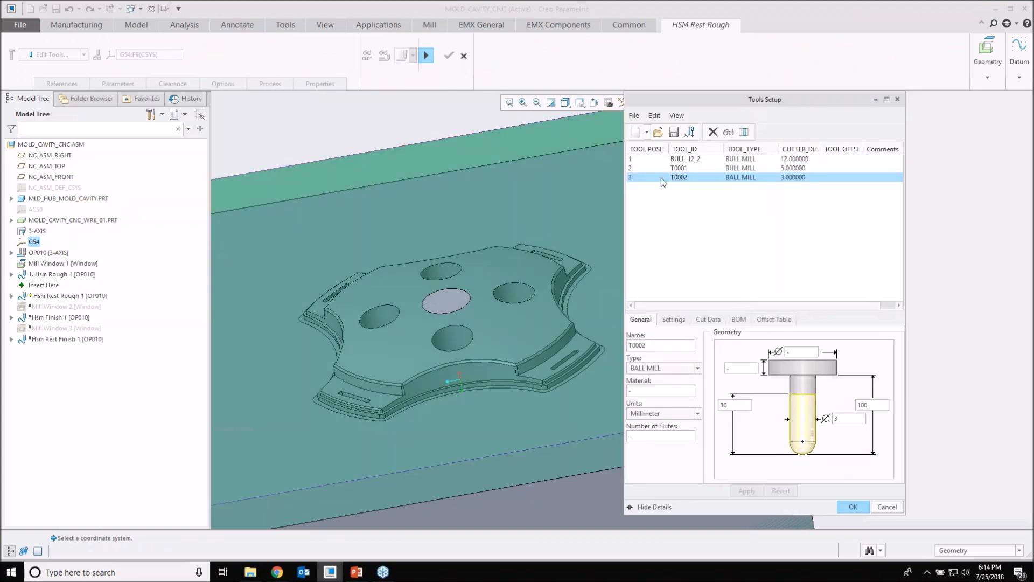
pyautogui.click(636, 132)
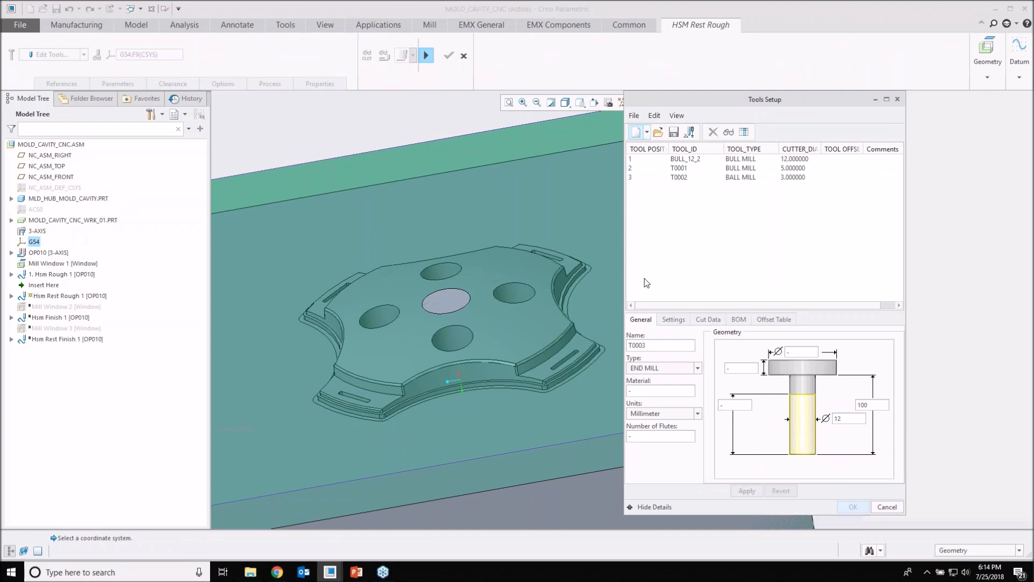
pyautogui.click(647, 372)
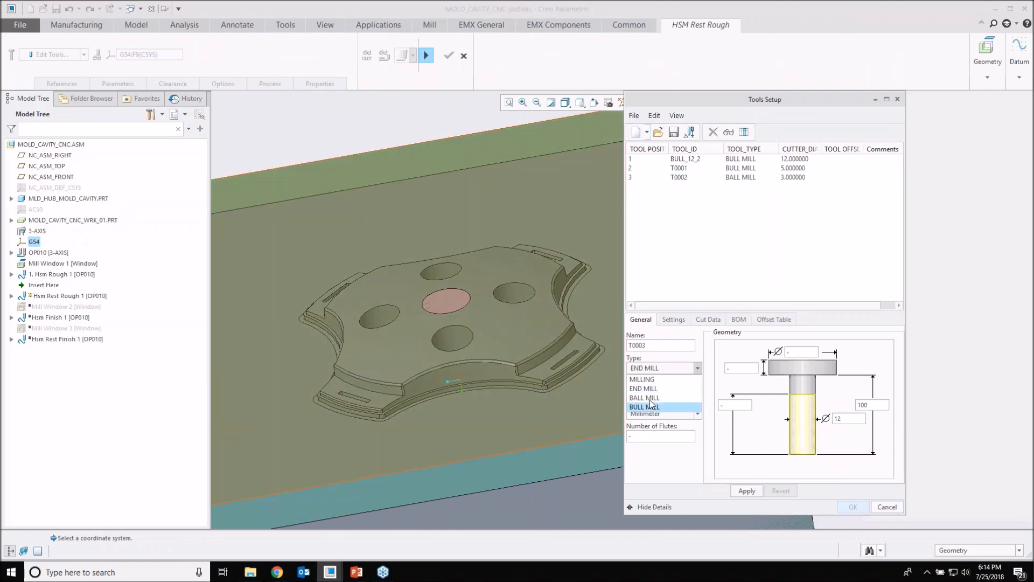
pyautogui.click(645, 407)
pyautogui.doubleClick(838, 418)
pyautogui.write('6')
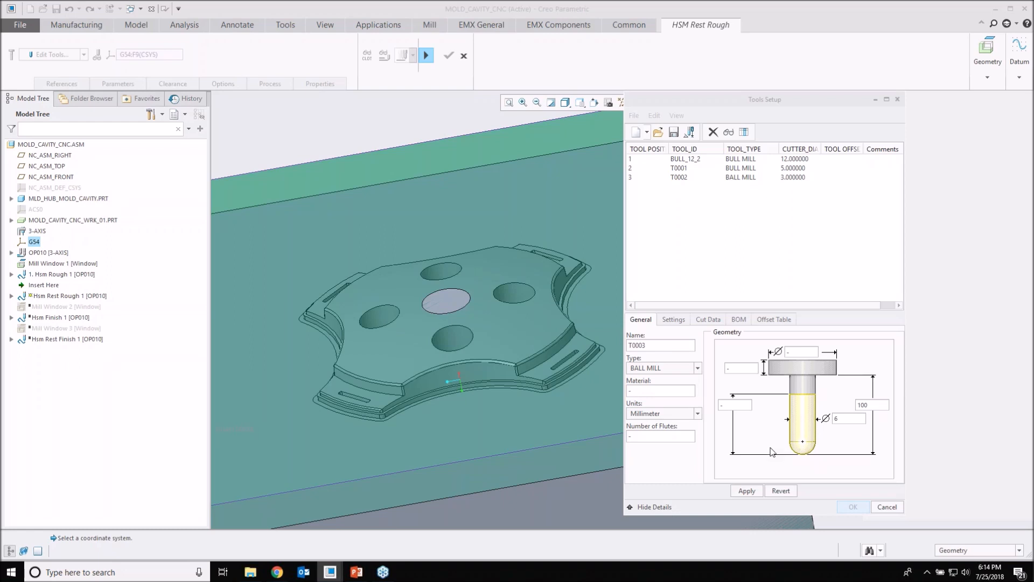
pyautogui.click(747, 491)
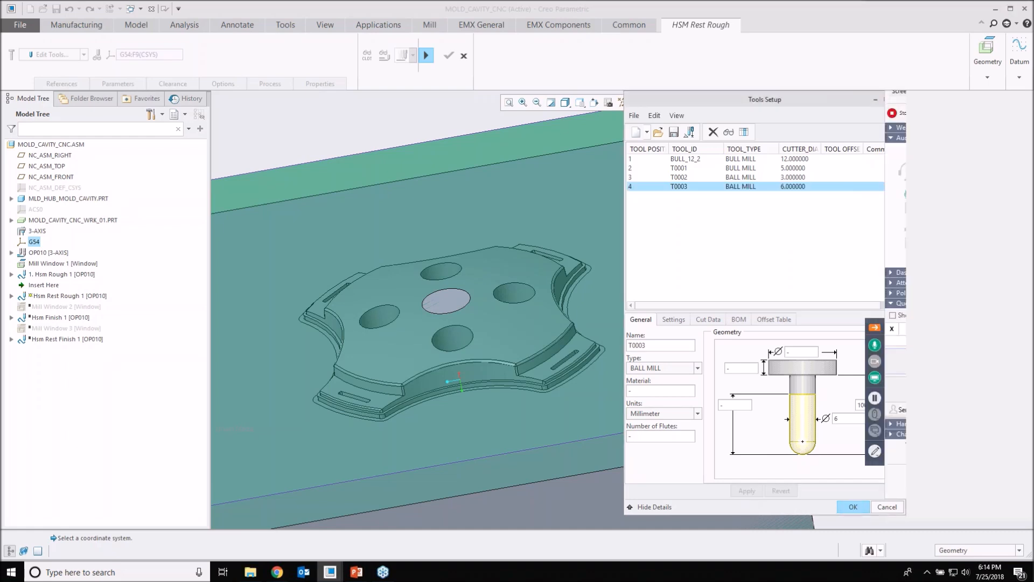
pyautogui.click(853, 507)
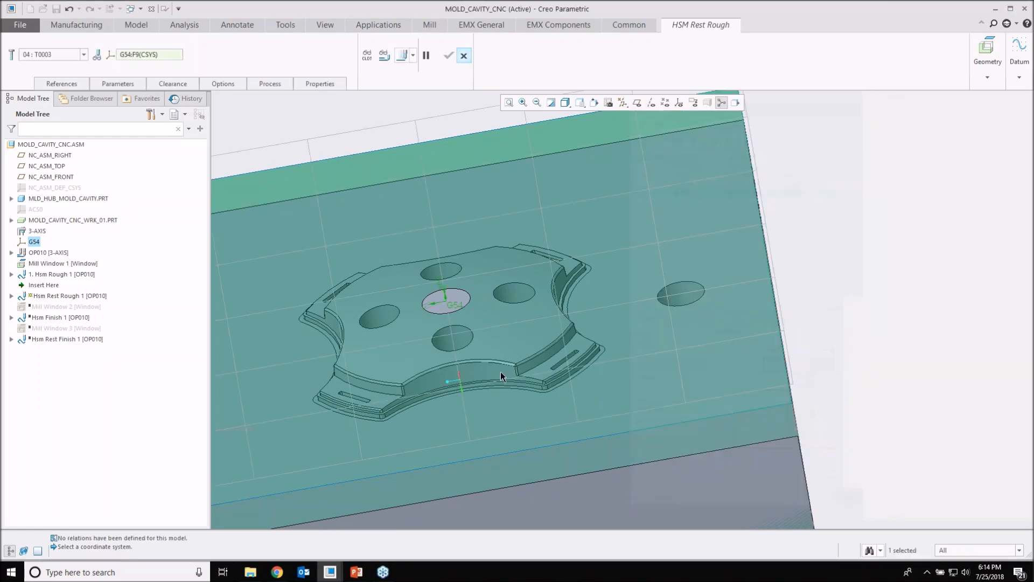
# Step: Check the rest roughing references, set STEP_OVER to 1, and display the computed tool path
pyautogui.click(64, 85)
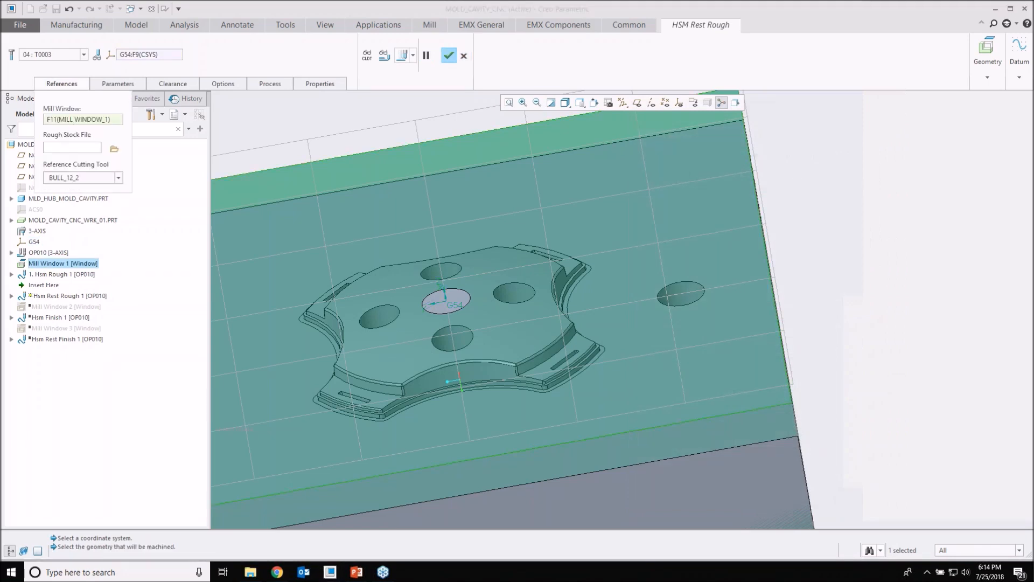
pyautogui.click(117, 83)
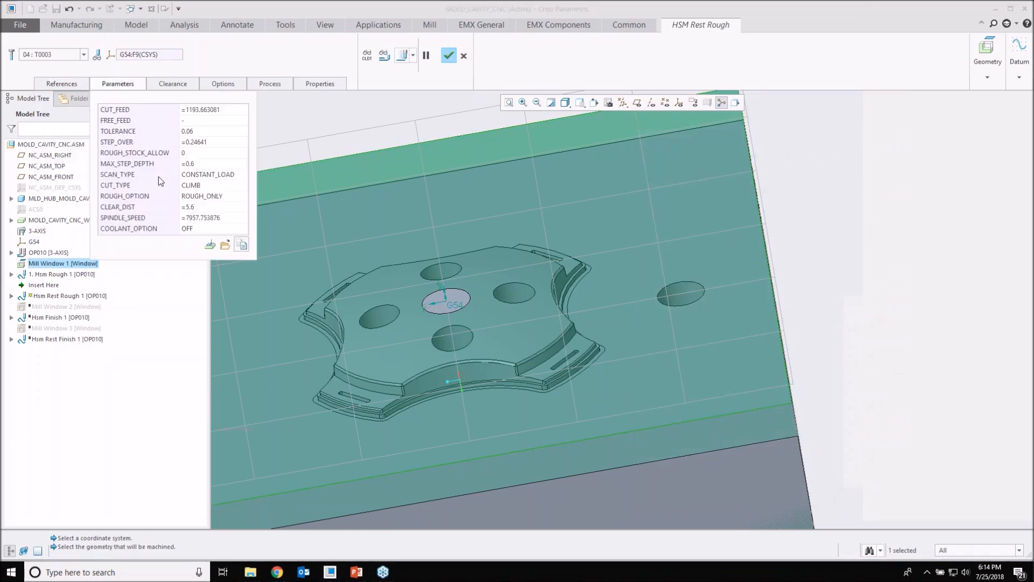
pyautogui.doubleClick(204, 144)
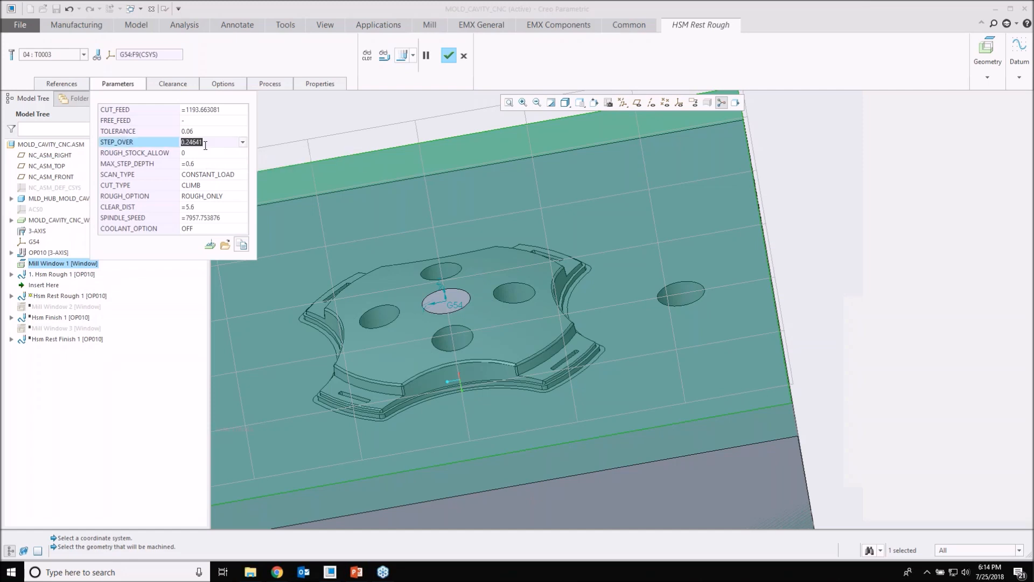
pyautogui.write('1')
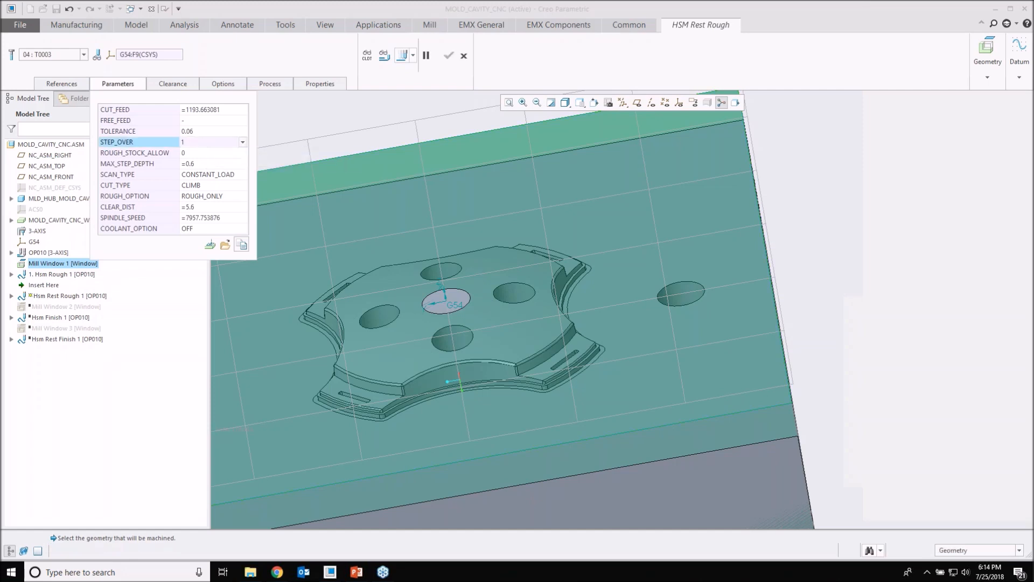
pyautogui.press('Return')
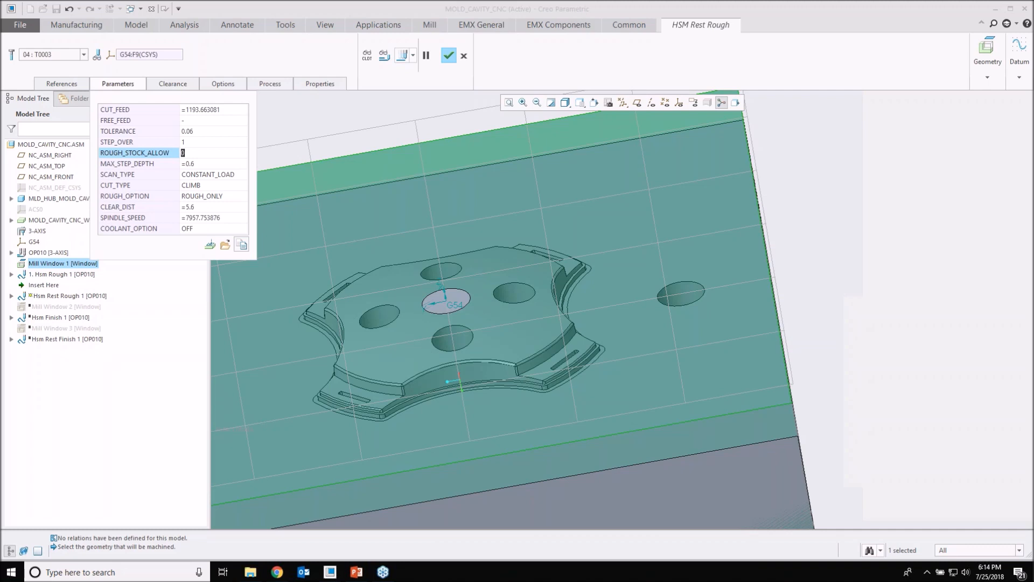
pyautogui.click(384, 55)
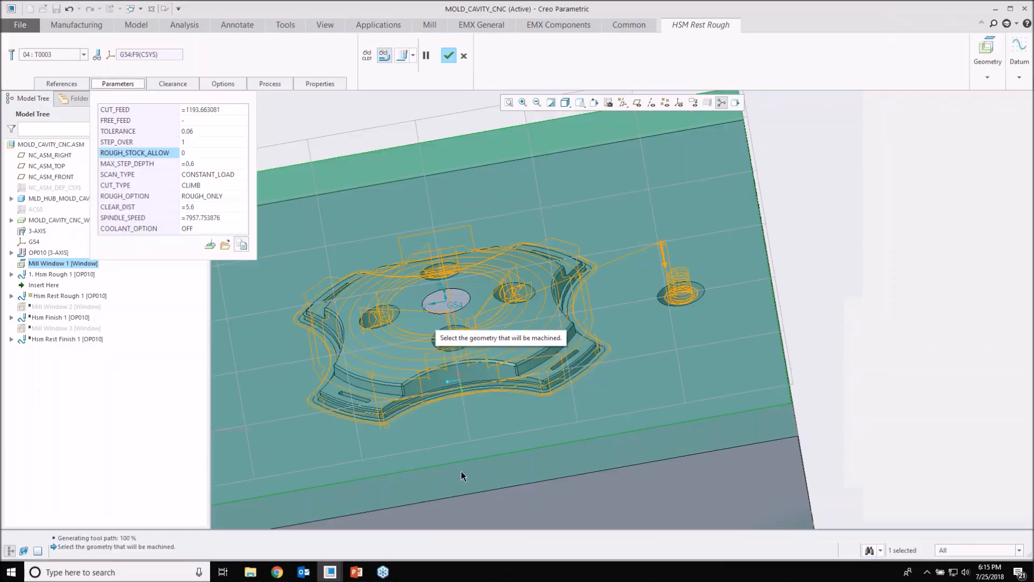
# Step: Examine the rest roughing tool path around the four holes, the top face and the outer contour, along with the step over setting
pyautogui.scroll(6, 390, 326)
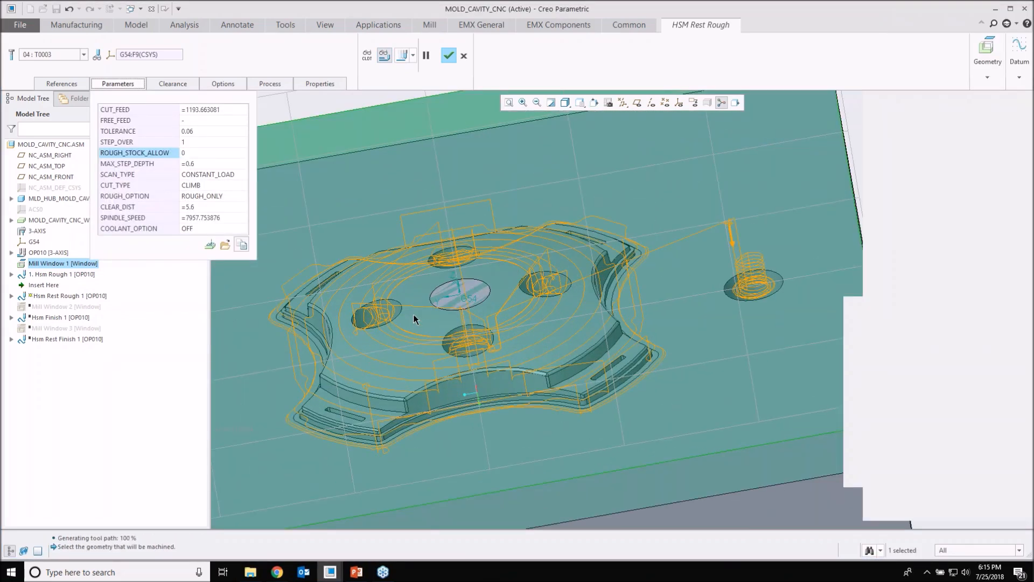
pyautogui.moveTo(410, 289)
pyautogui.mouseDown(button='middle')
pyautogui.moveTo(396, 234)
pyautogui.moveTo(345, 293)
pyautogui.mouseUp(button='middle')
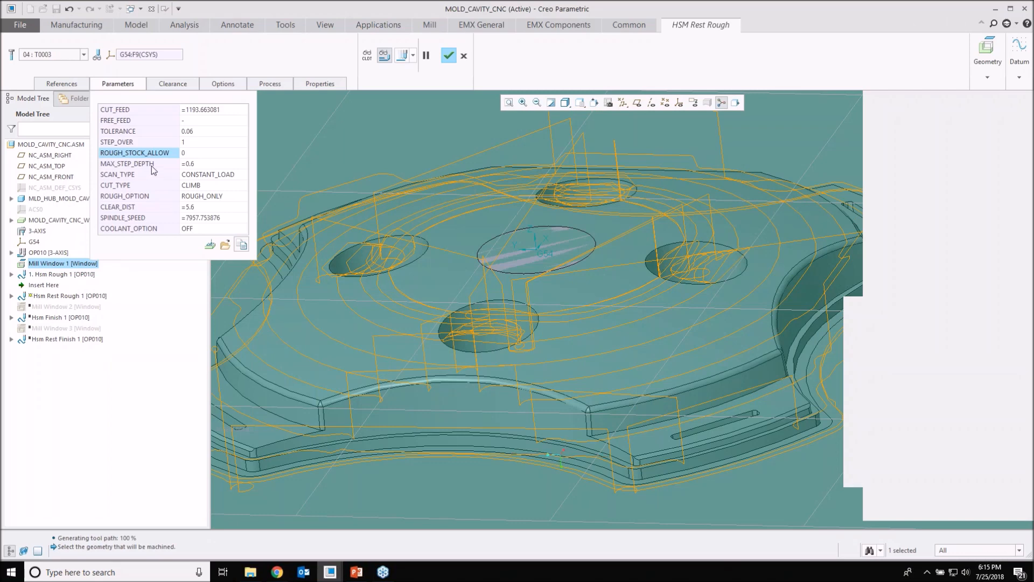
pyautogui.click(193, 143)
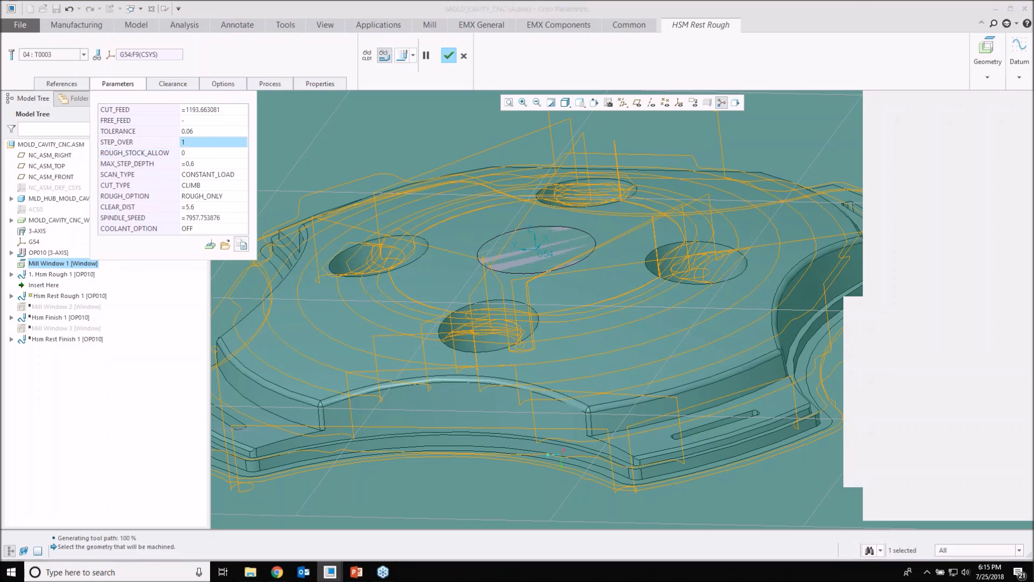
pyautogui.moveTo(394, 316)
pyautogui.mouseDown(button='middle')
pyautogui.moveTo(405, 260)
pyautogui.moveTo(417, 293)
pyautogui.moveTo(433, 289)
pyautogui.mouseUp(button='middle')
pyautogui.scroll(3, 423, 312)
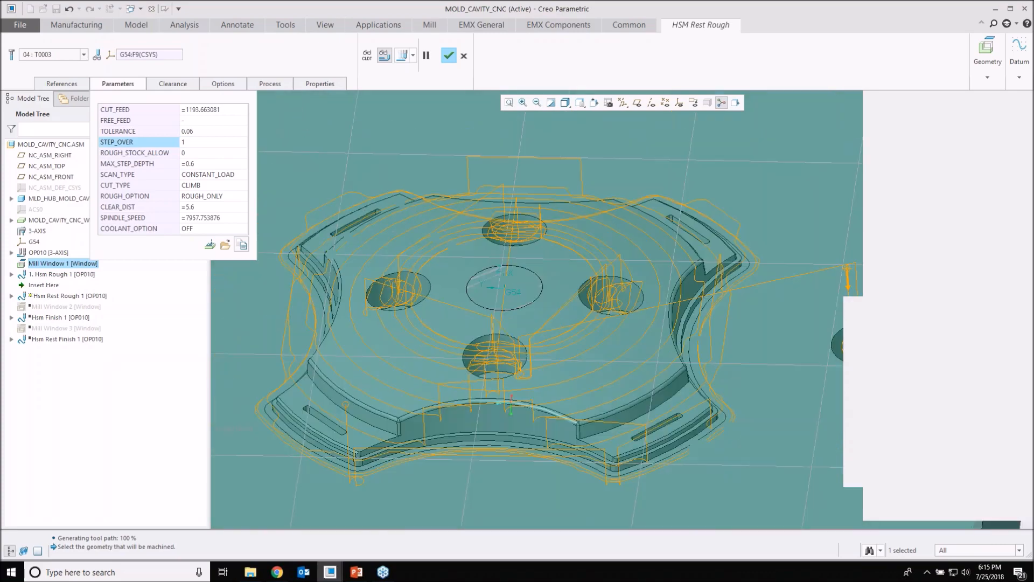
pyautogui.moveTo(381, 313)
pyautogui.mouseDown(button='middle')
pyautogui.moveTo(388, 274)
pyautogui.moveTo(387, 303)
pyautogui.mouseUp(button='middle')
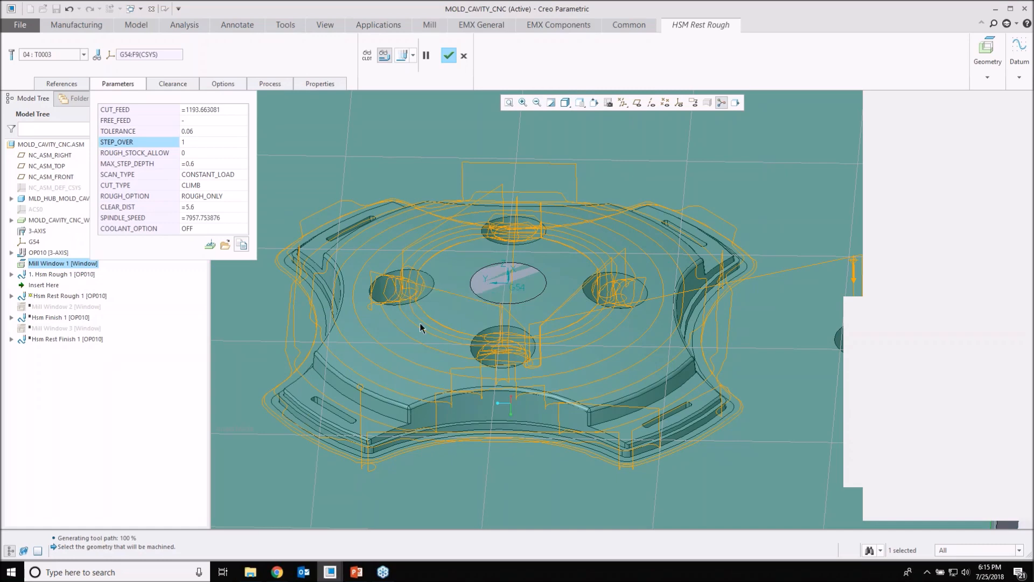
# Step: Review the available SCAN_TYPE and CUT_TYPE options for the rest roughing sequence, keeping CONSTANT_LOAD and CLIMB
pyautogui.click(227, 174)
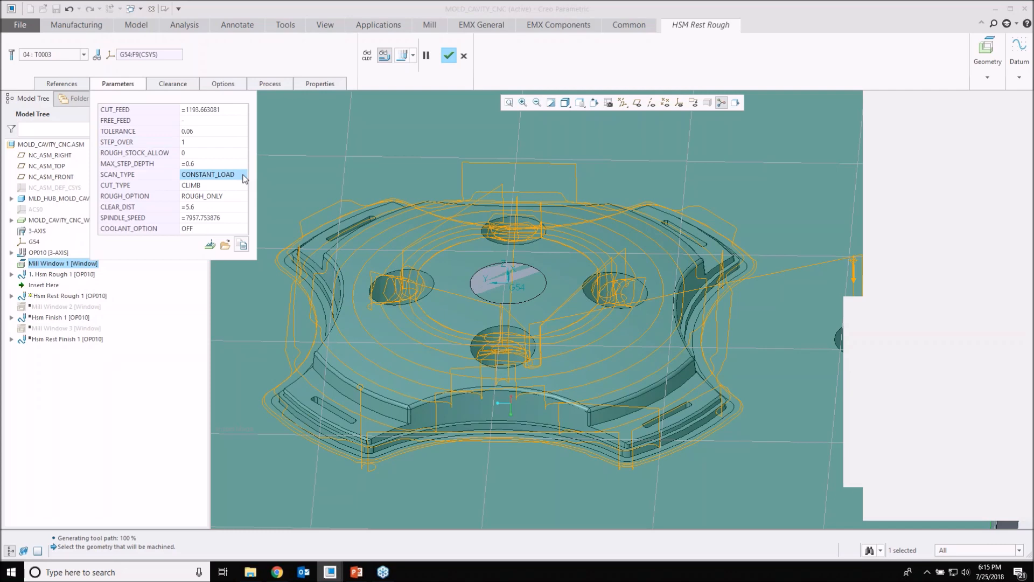
pyautogui.click(243, 175)
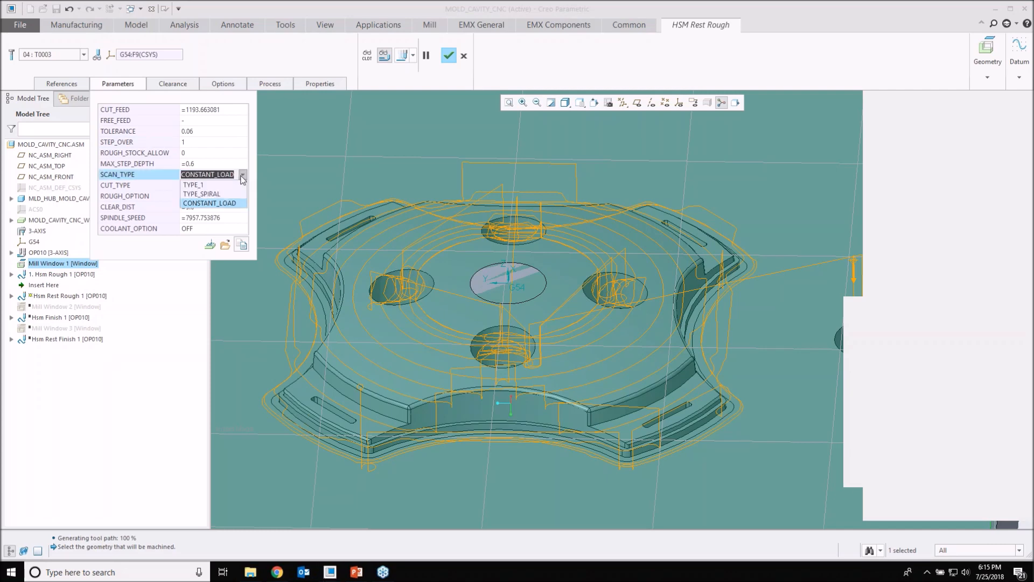
pyautogui.click(226, 160)
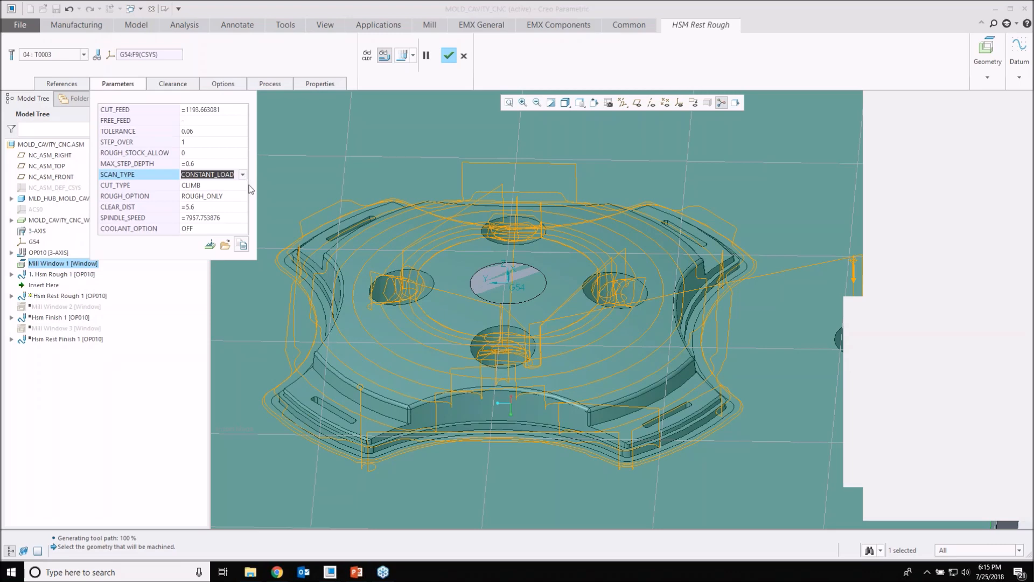
pyautogui.click(244, 186)
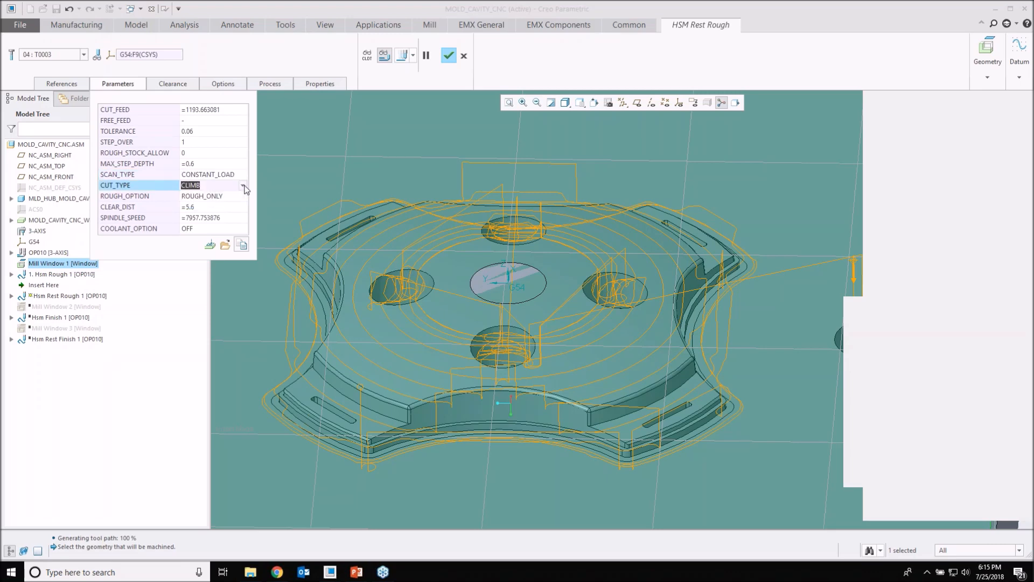
pyautogui.click(243, 186)
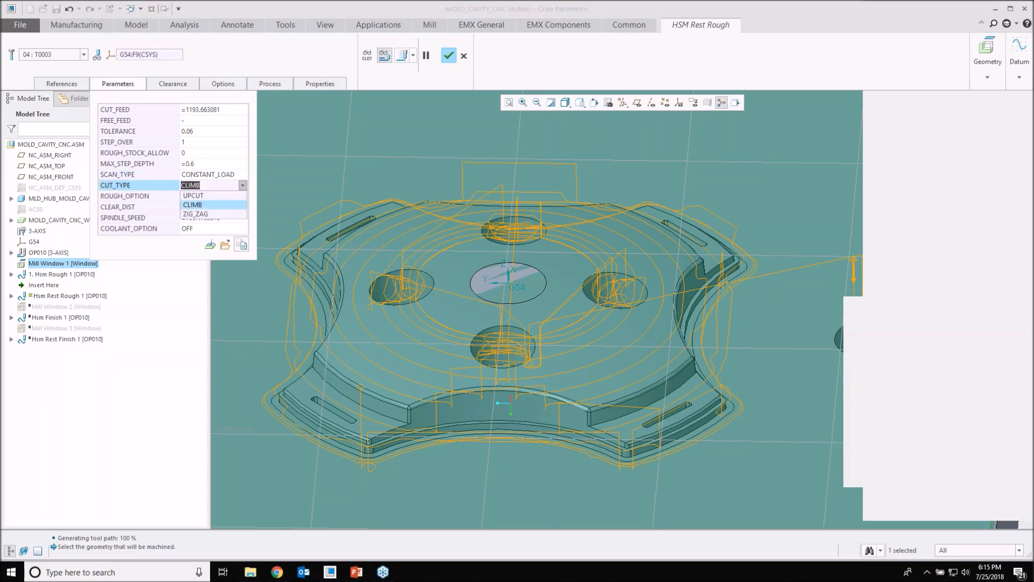
pyautogui.moveTo(517, 356); pyautogui.dragTo(485, 313, button='middle')
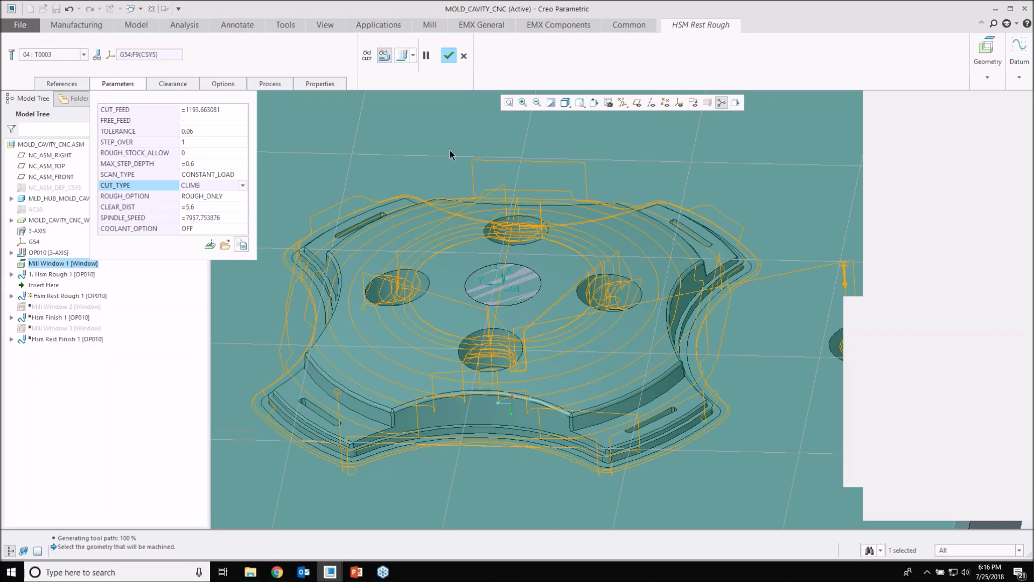
# Step: Accept the HSM Rest Rough sequence and highlight Hsm Rough 1 and Hsm Rest Rough 1 in turn to check their tool paths
pyautogui.click(449, 56)
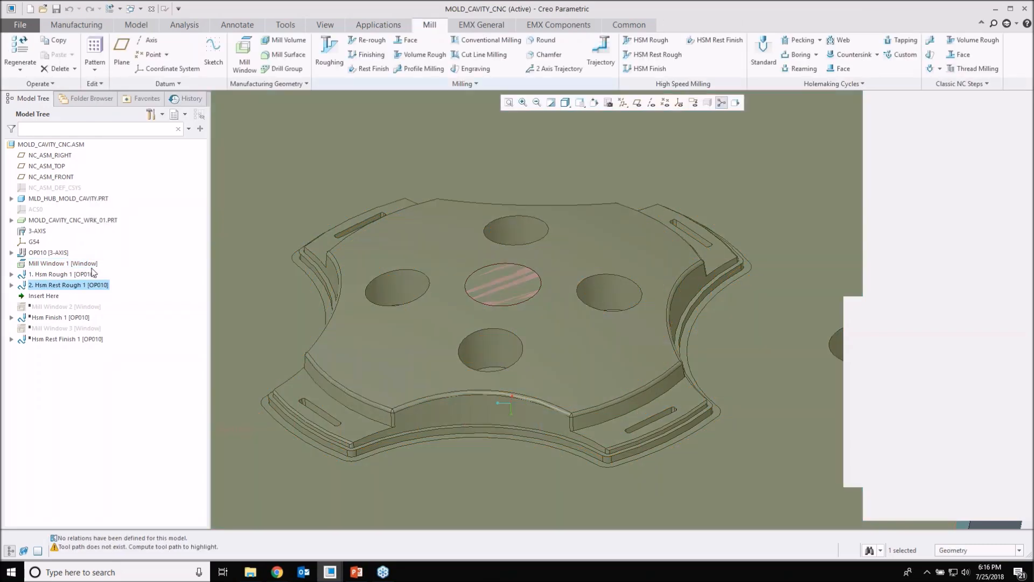
pyautogui.click(59, 275)
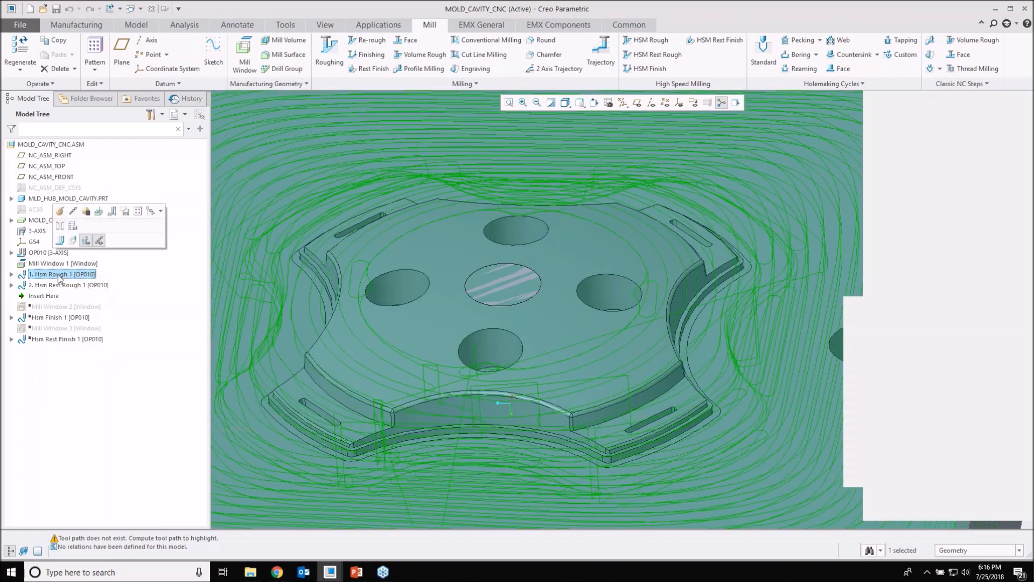
pyautogui.click(58, 288)
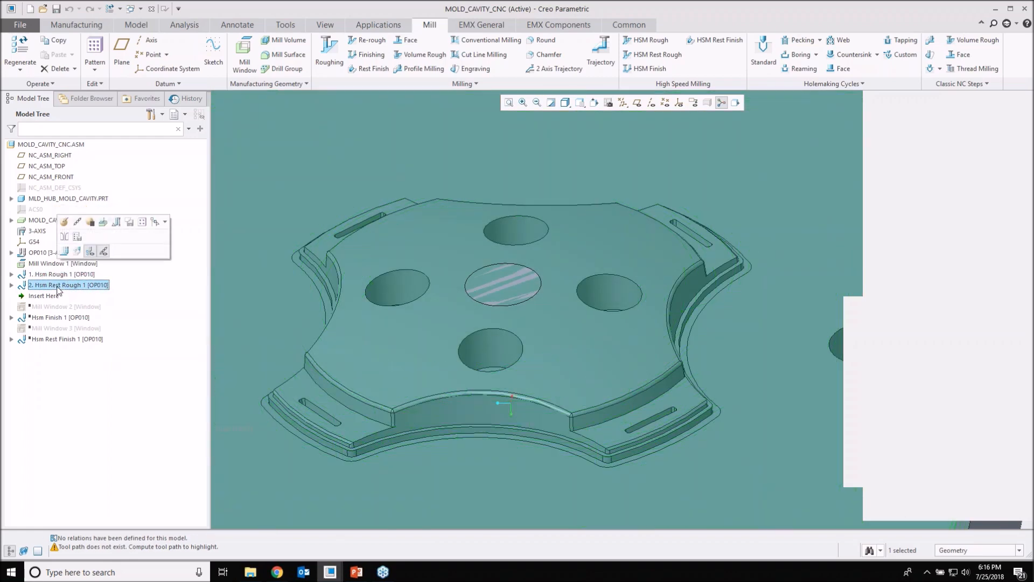
pyautogui.scroll(-5, 423, 323)
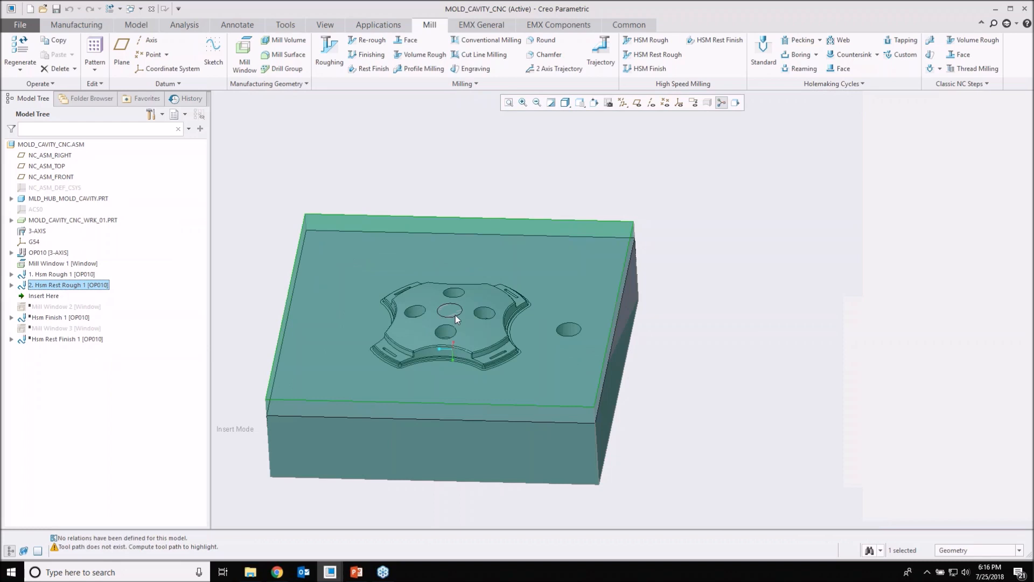